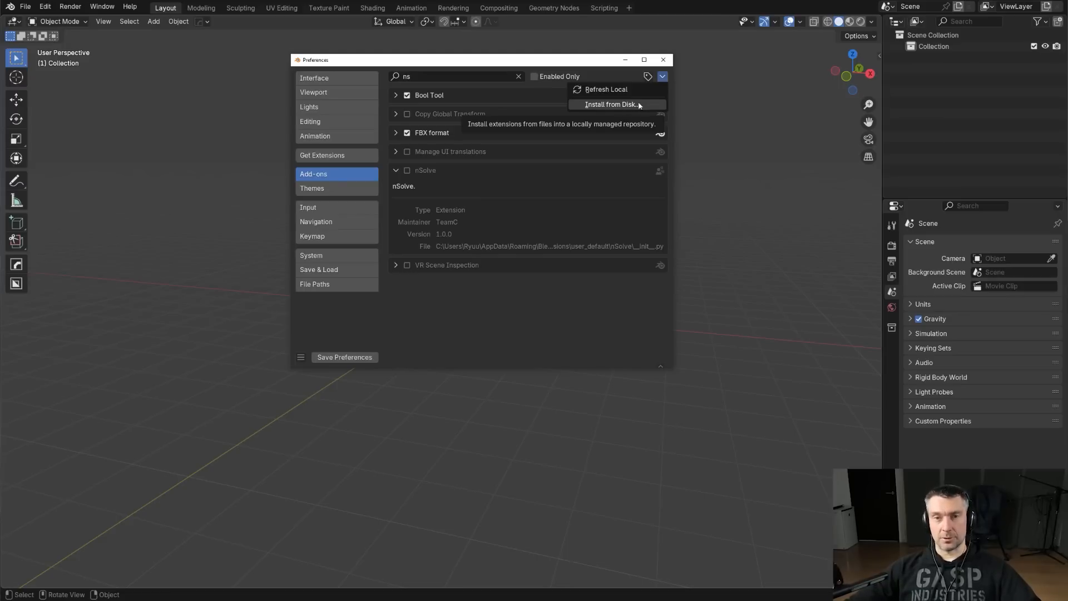
# - Install the nSolve 0.0.4 (1).zip add-on from the Blender 4.3 folder into Blender
pyautogui.click(663, 59)
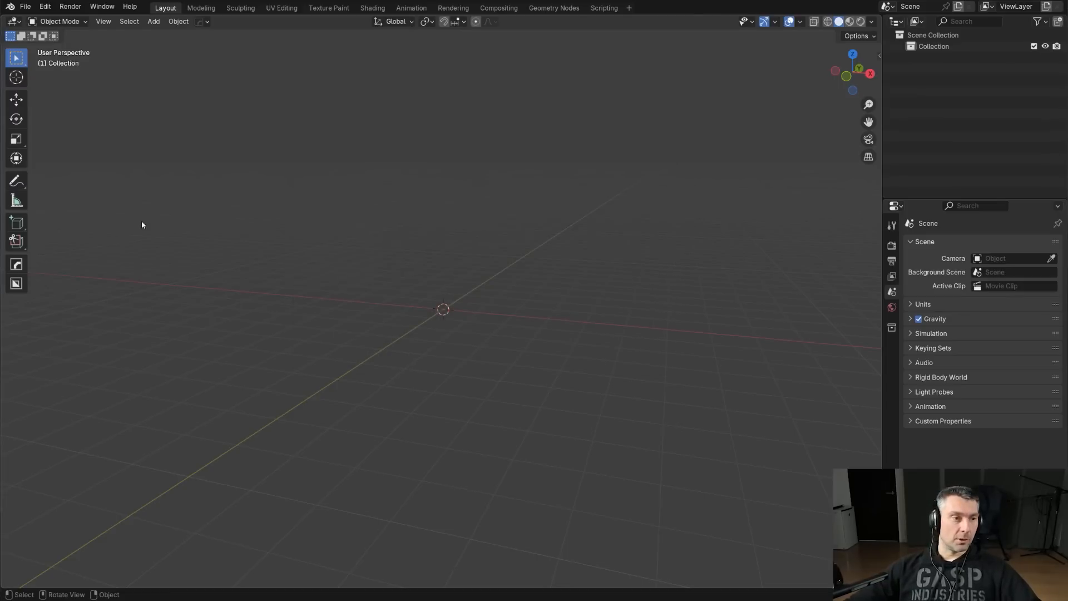
pyautogui.hotkey('alt', 'Tab')
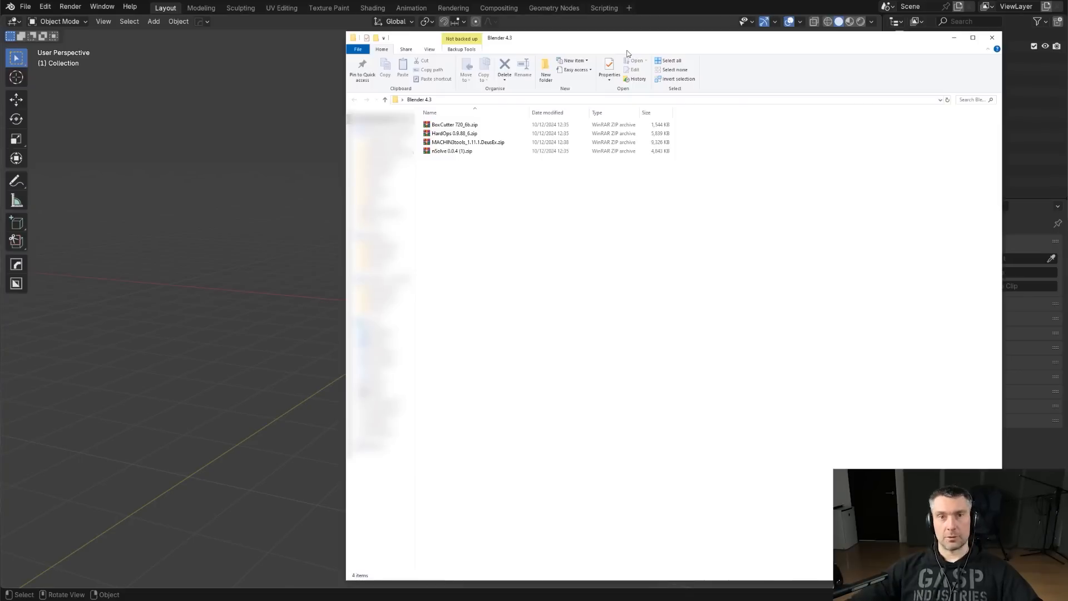
pyautogui.click(456, 153)
pyautogui.moveTo(138, 234); pyautogui.dragTo(140, 233)
pyautogui.click(114, 281)
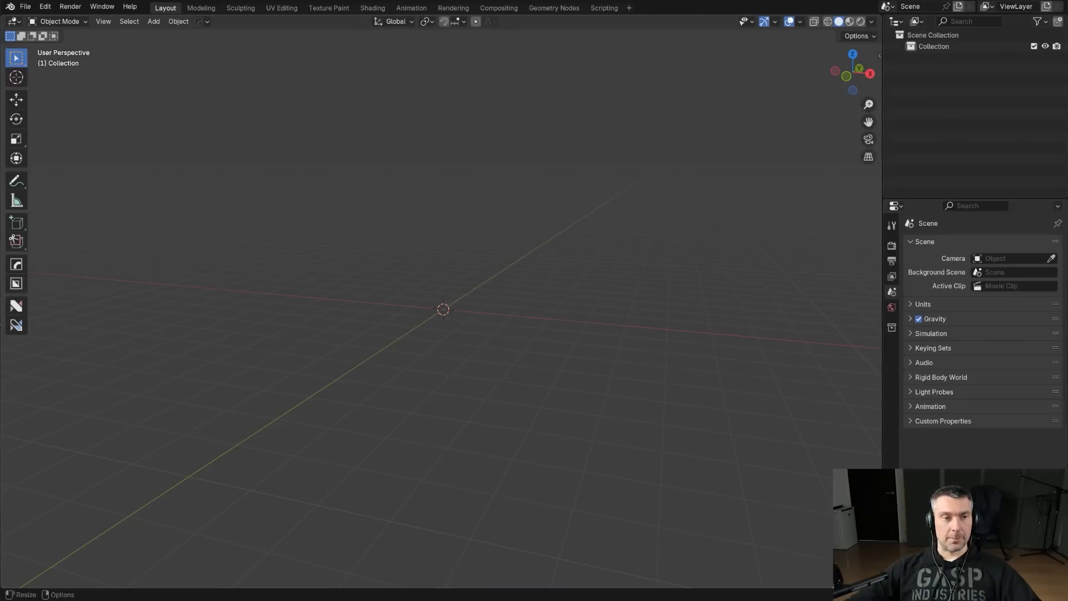
# - Examine the nSolve entry's details and options in the add-on preferences, and close the preferences
pyautogui.click(45, 6)
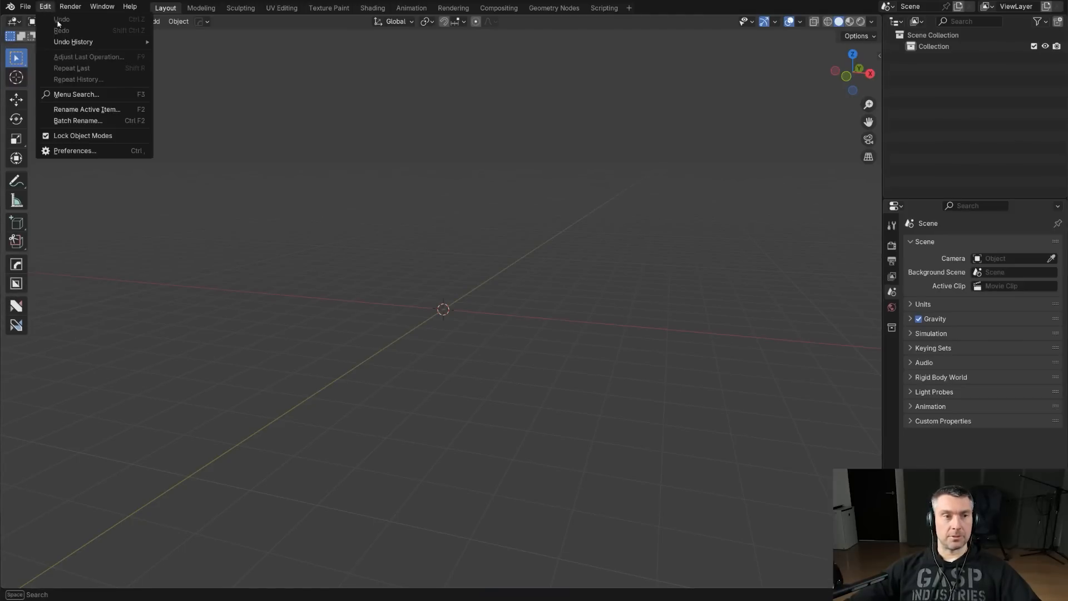
pyautogui.click(100, 151)
pyautogui.click(356, 80)
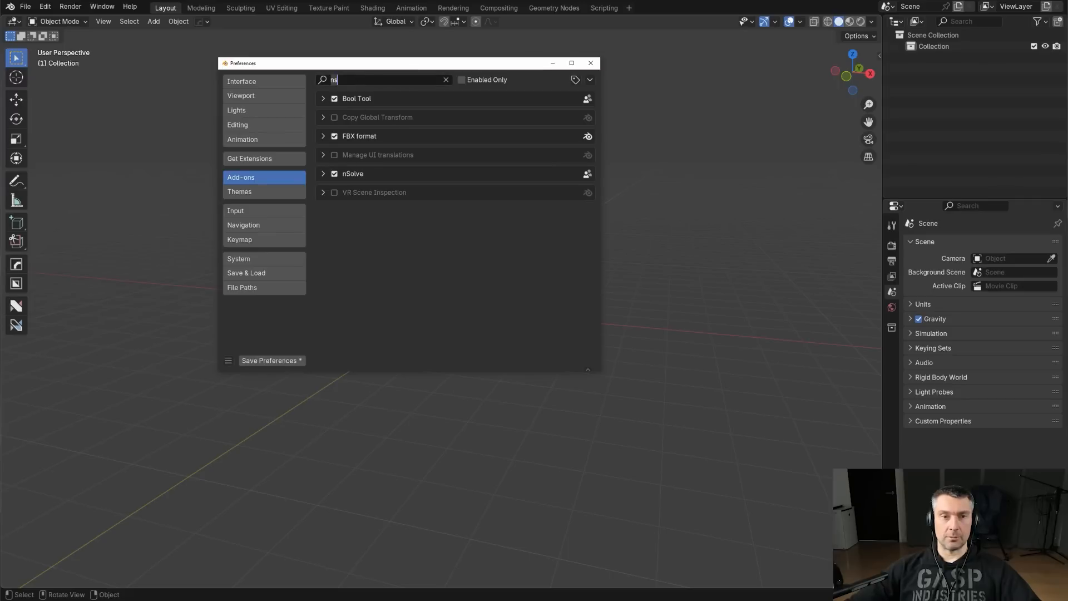
pyautogui.click(322, 173)
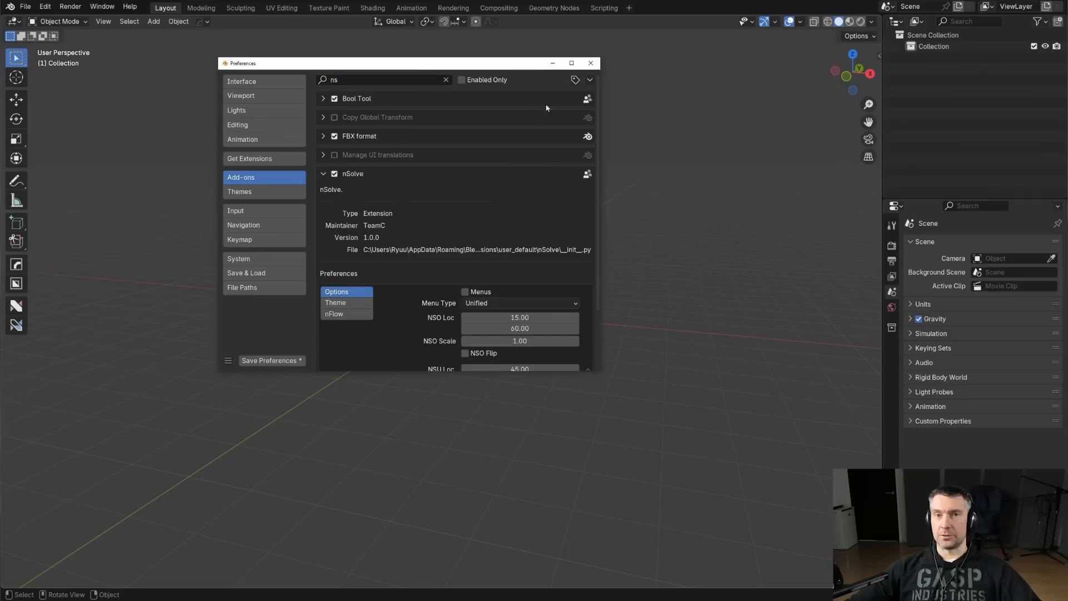
pyautogui.click(591, 63)
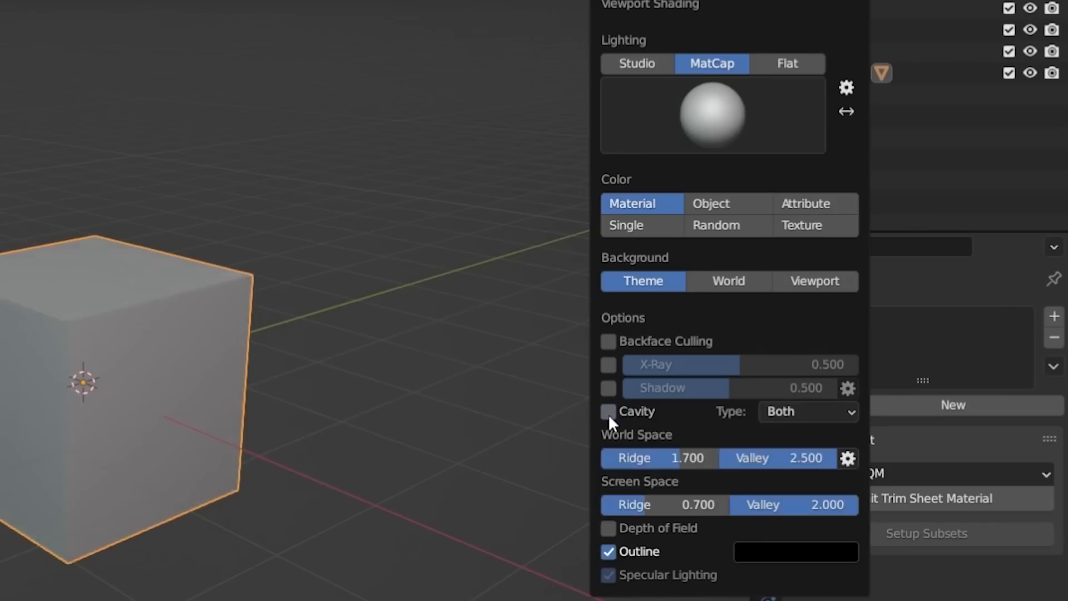
# - Enable Cavity in the viewport shading with type Both, and position the new cylinder against the cubes
pyautogui.click(608, 412)
pyautogui.click(807, 412)
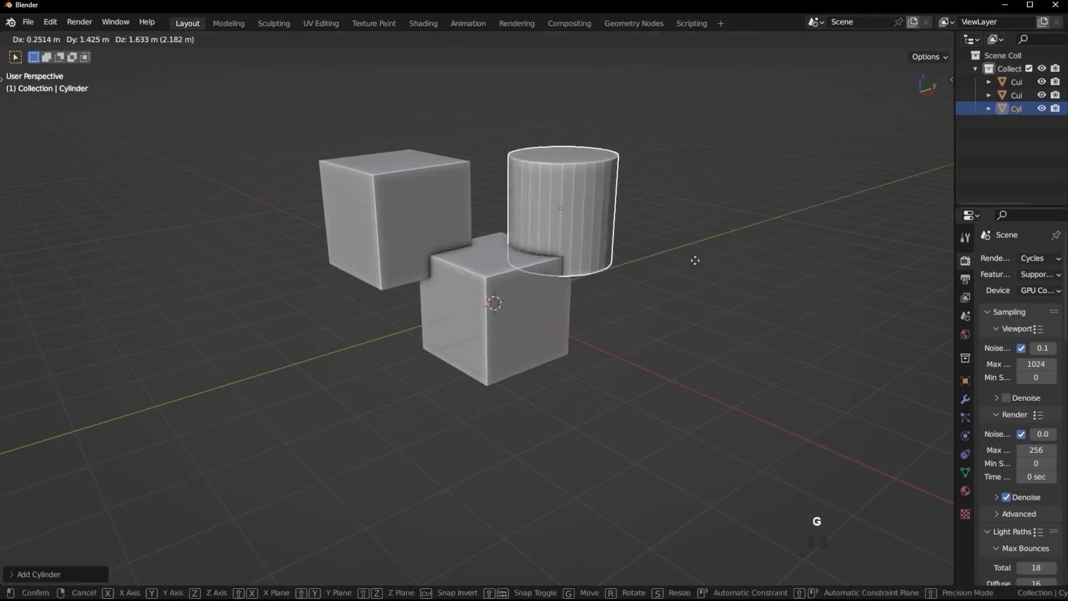
pyautogui.press('g')
pyautogui.click(545, 296)
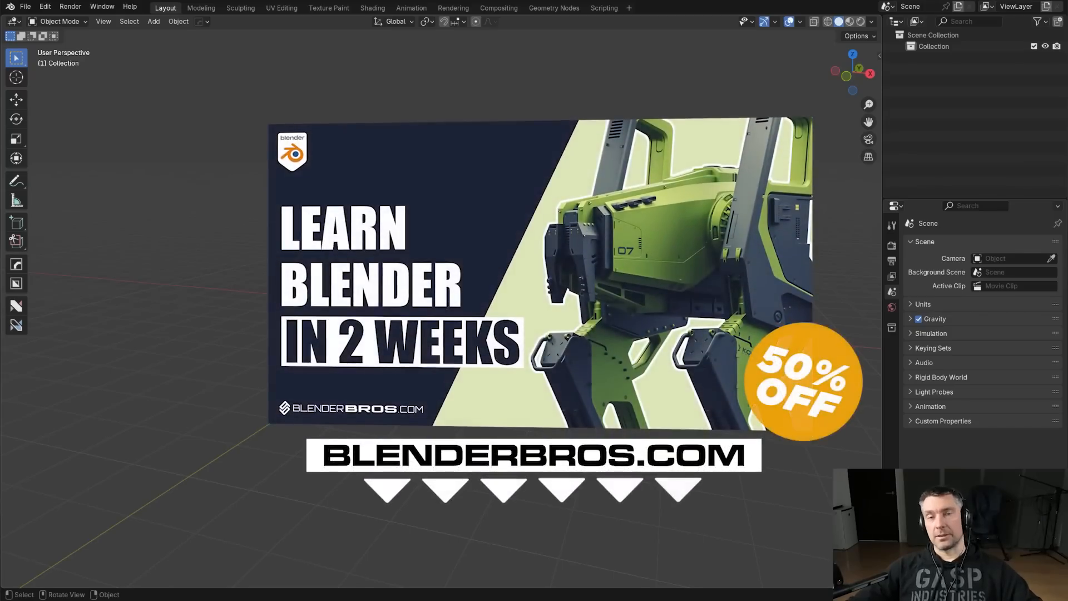
# - Try out the Topotool and nSolve tools in Object Mode, and return to the Select Box tool
pyautogui.moveTo(310, 250); pyautogui.dragTo(288, 274, button='middle')
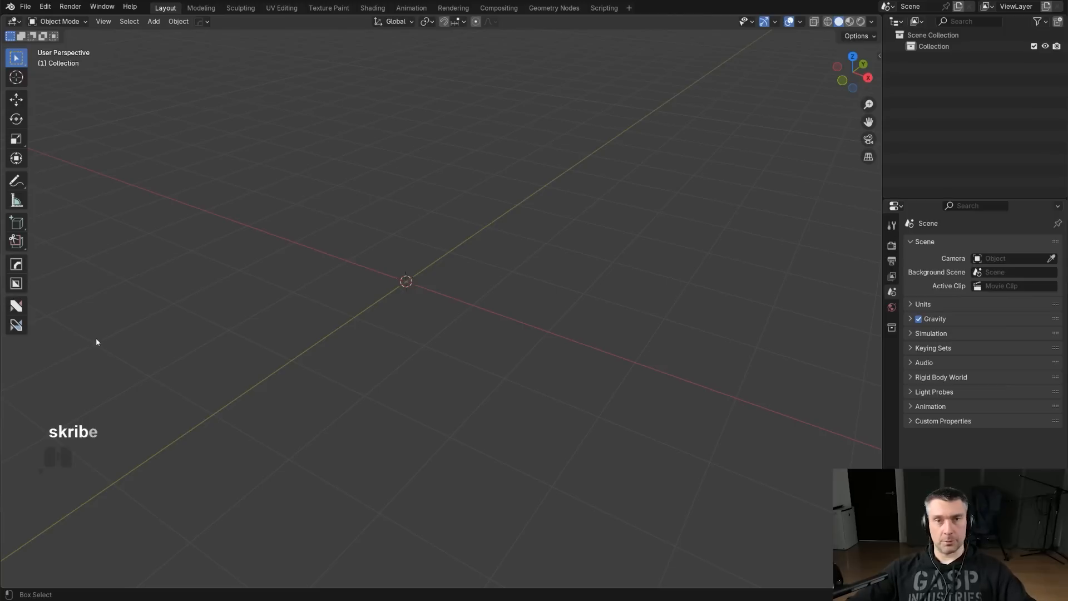
pyautogui.click(17, 325)
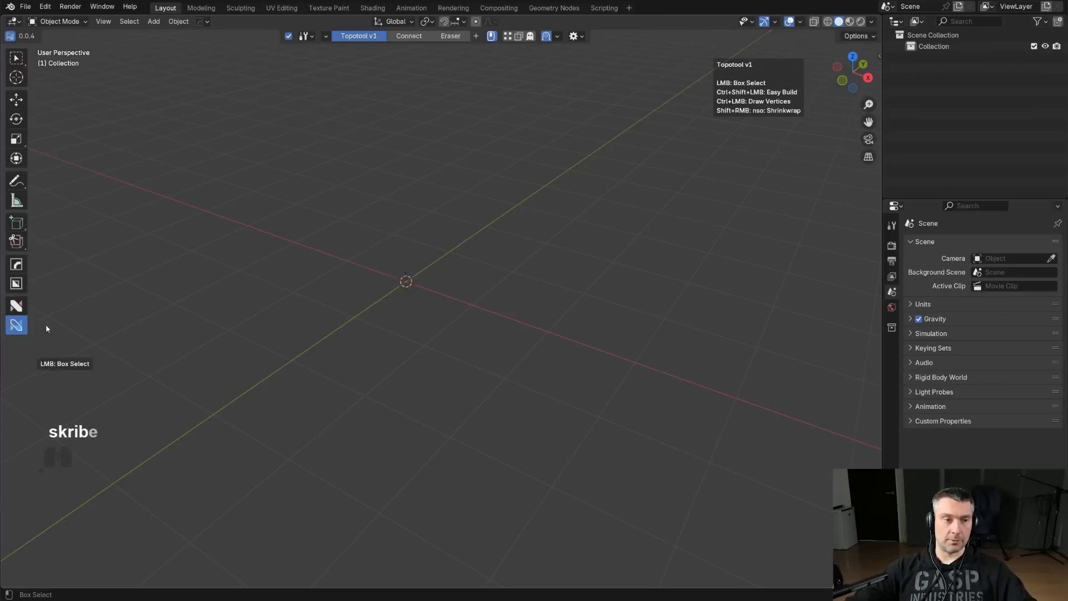
pyautogui.click(16, 306)
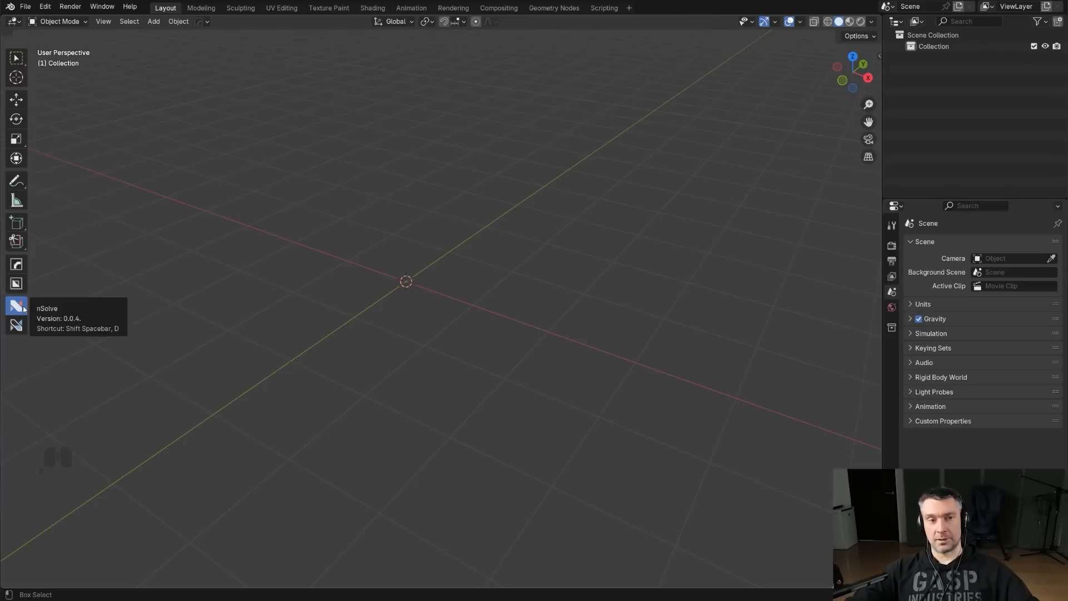
pyautogui.press('w')
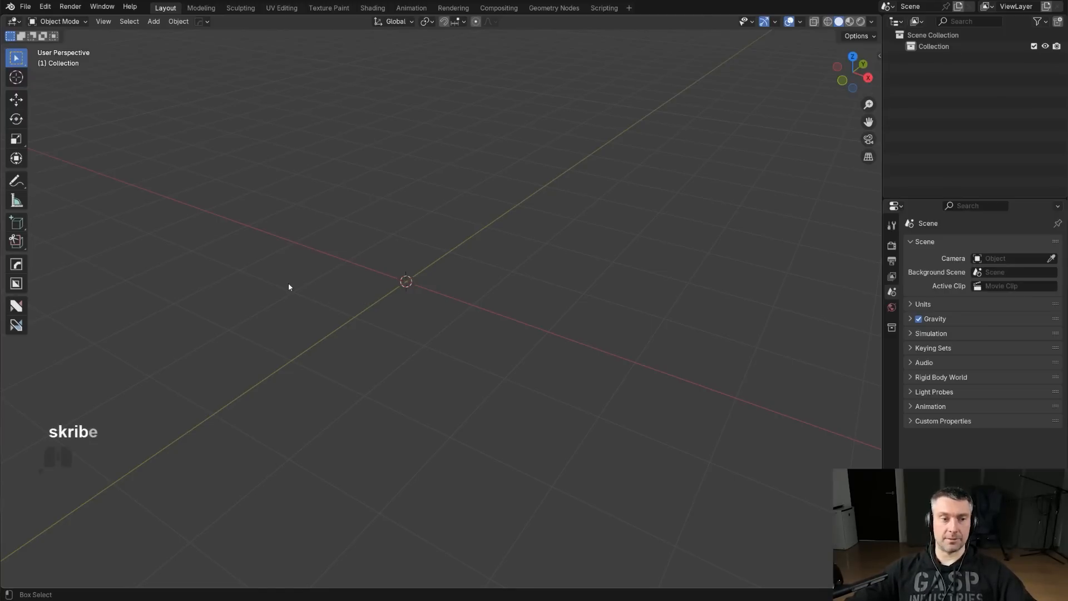
# - Look at the DECALmachine decal library and the BoxCutter helper in Object Mode, and return to the selection tool
pyautogui.press('d')
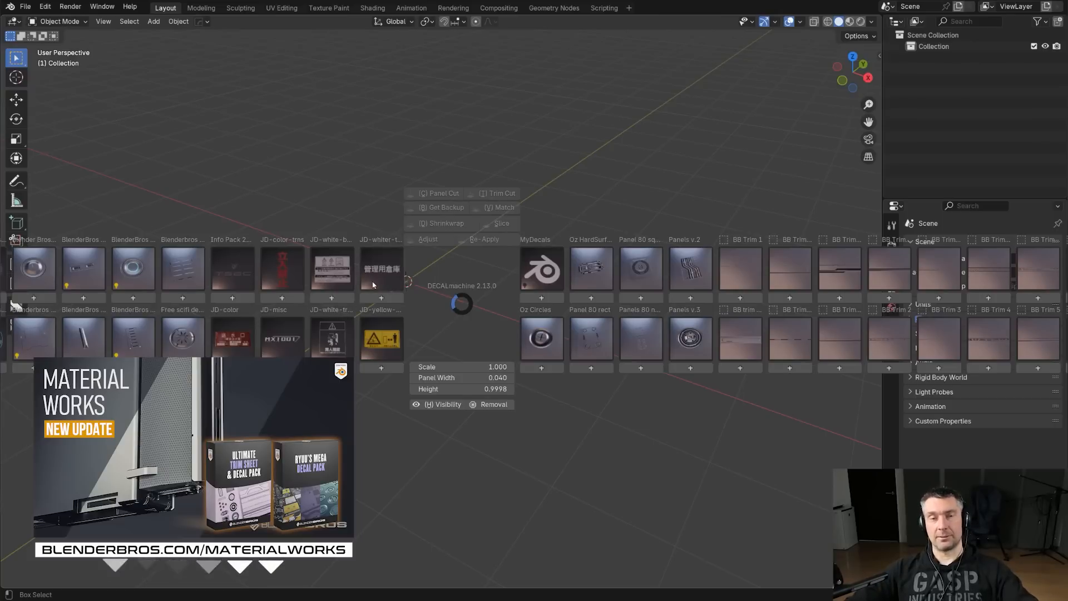
pyautogui.press('Escape')
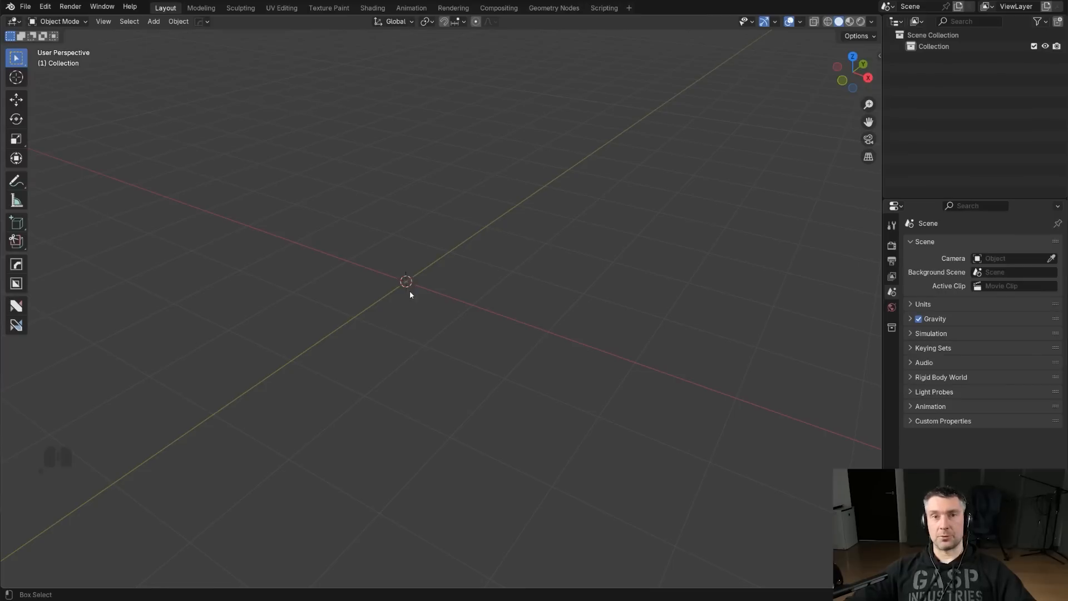
pyautogui.hotkey('alt', 'w')
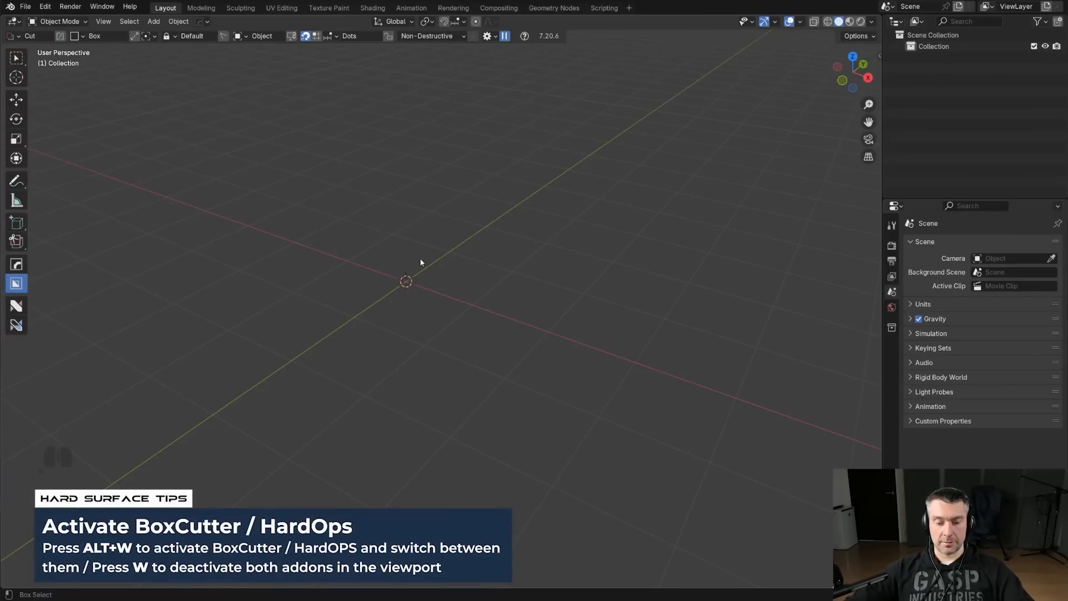
pyautogui.press('d')
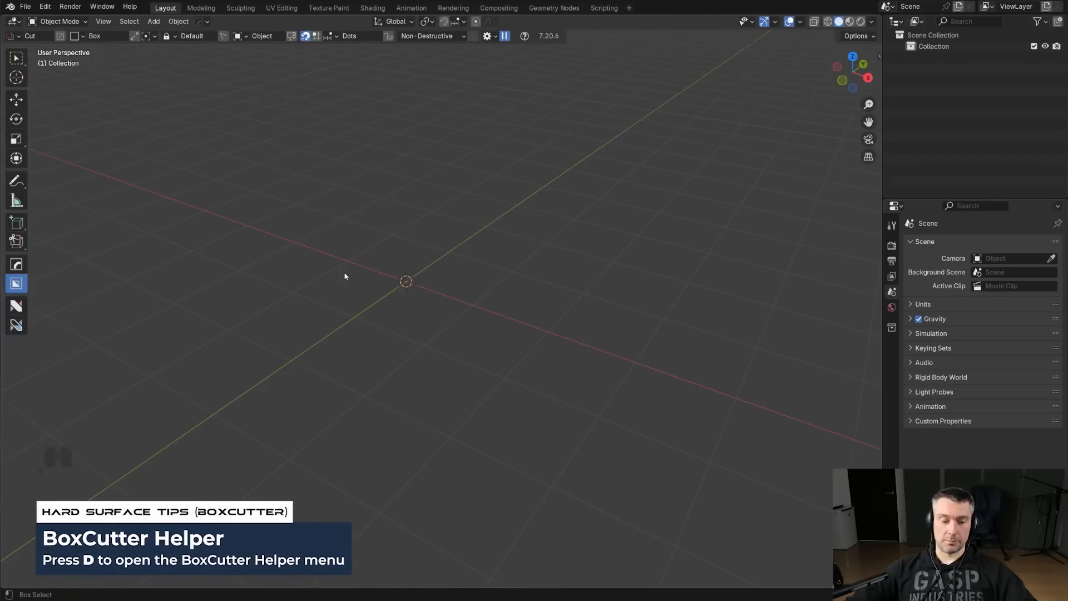
pyautogui.press('w')
# - Add a mesh cube at the world origin
pyautogui.keyDown('shift'); pyautogui.moveTo(425, 267); pyautogui.dragTo(441, 285, button='middle'); pyautogui.keyUp('shift')
pyautogui.hotkey('shift', 'a')
pyautogui.moveTo(442, 282)
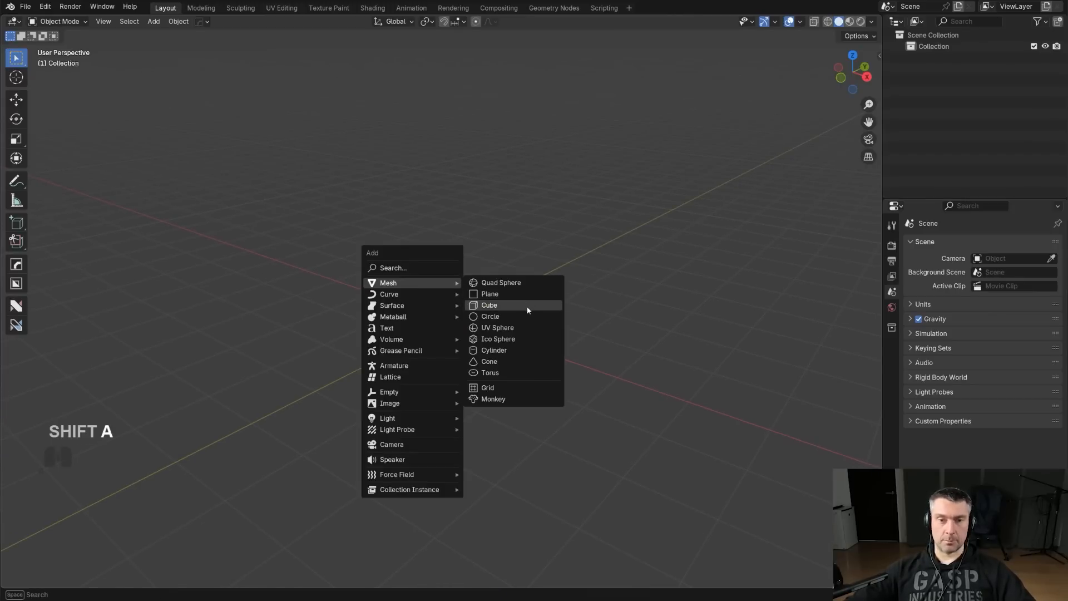
pyautogui.click(527, 306)
pyautogui.moveTo(531, 314); pyautogui.dragTo(477, 296, button='middle')
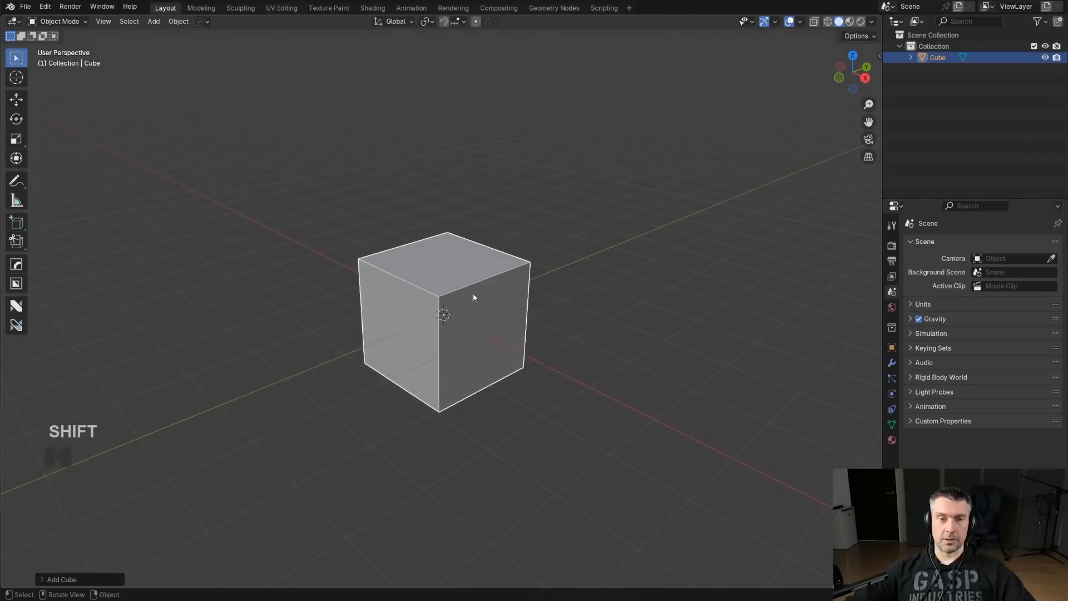
# - Enter Edit Mode on the cube, activate nSolve through the nSolve Helper, and make the nSuite gizmo visible
pyautogui.press('Tab')
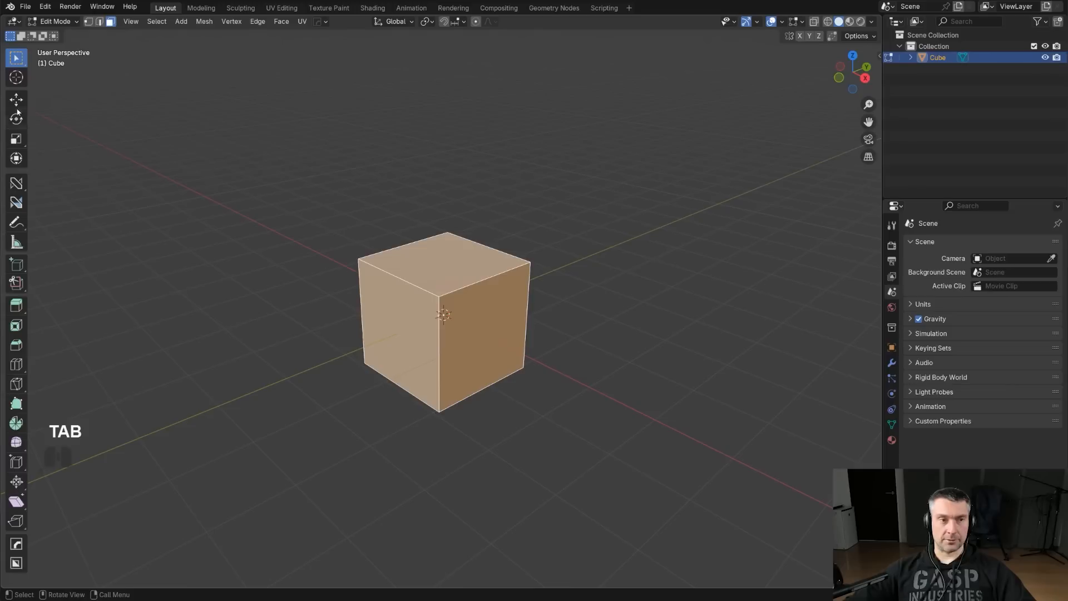
pyautogui.click(19, 186)
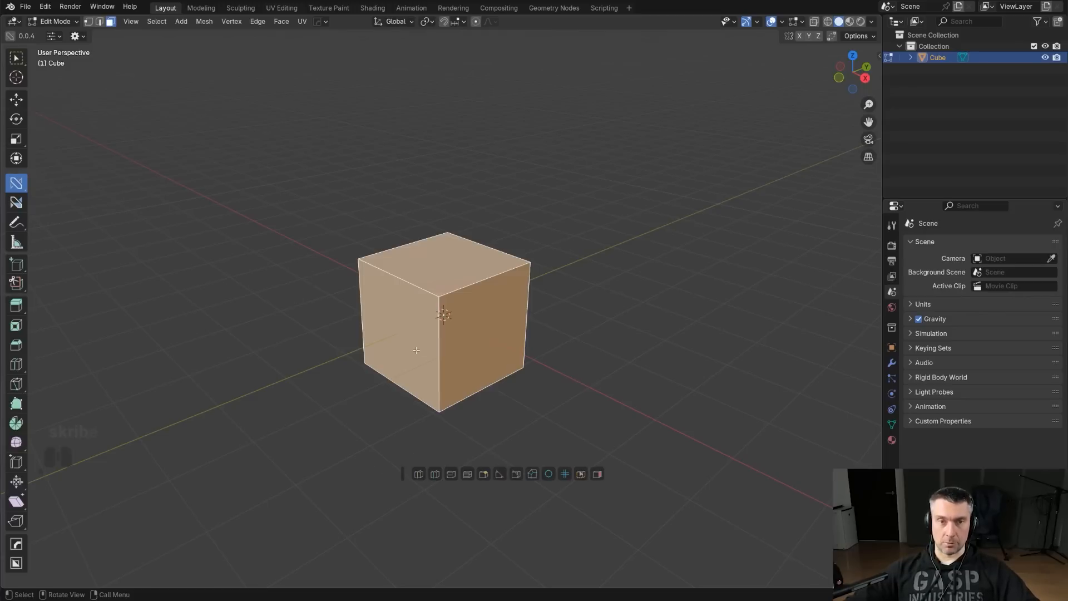
pyautogui.press('d')
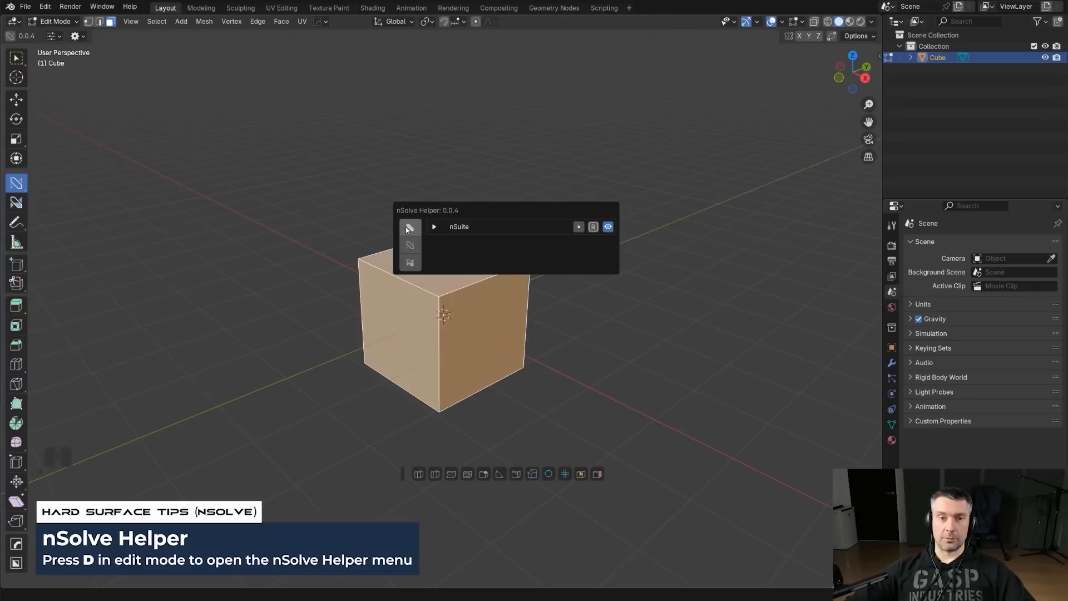
pyautogui.click(409, 228)
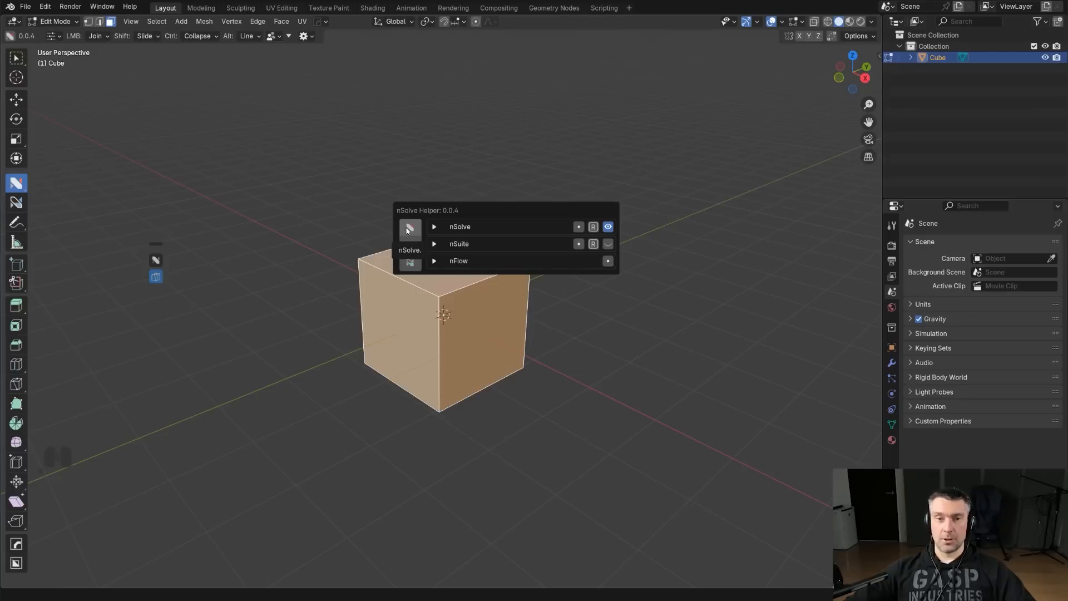
pyautogui.click(607, 244)
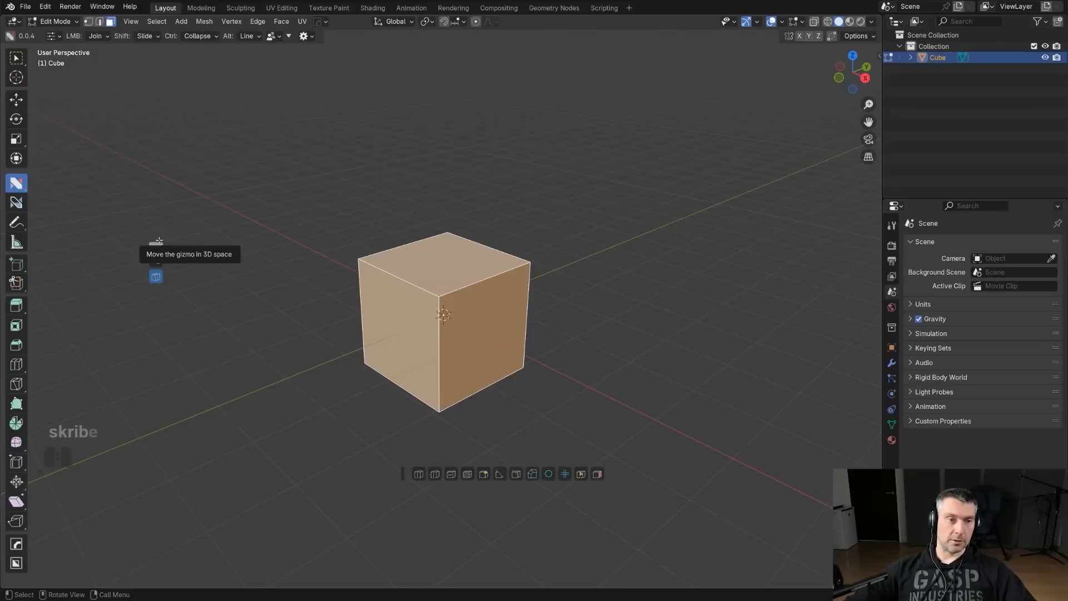
# - Enlarge the nSolve gizmo and place it beside the cube in the viewport
pyautogui.moveTo(157, 241); pyautogui.dragTo(689, 148)
pyautogui.press('s')
pyautogui.press('s')
pyautogui.press('s')
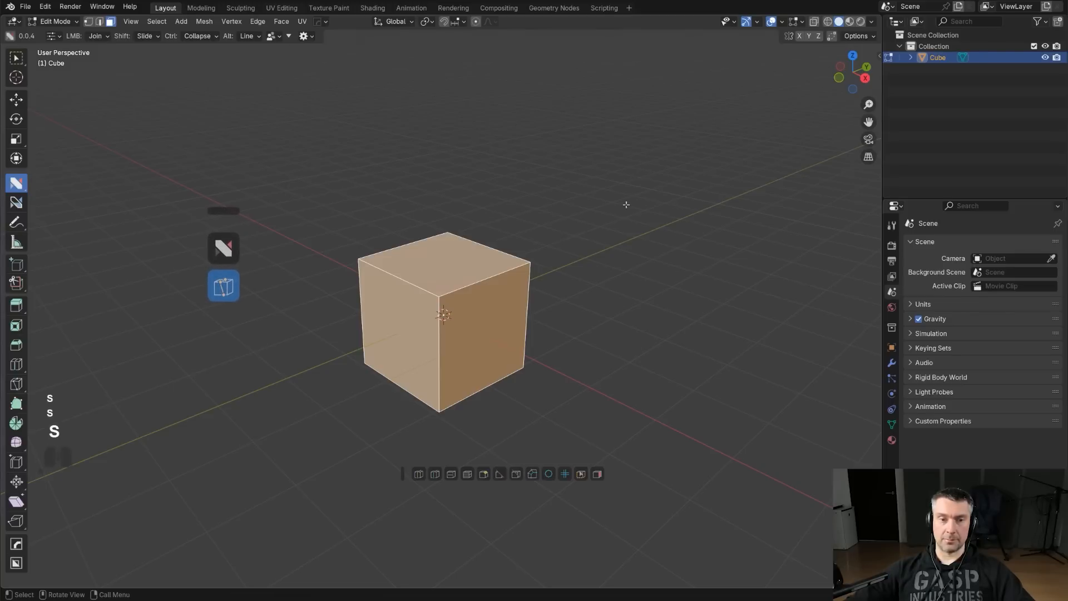
# - Scale up the nSuite gizmo bar and place it centred below the cube
pyautogui.moveTo(401, 471); pyautogui.dragTo(401, 470)
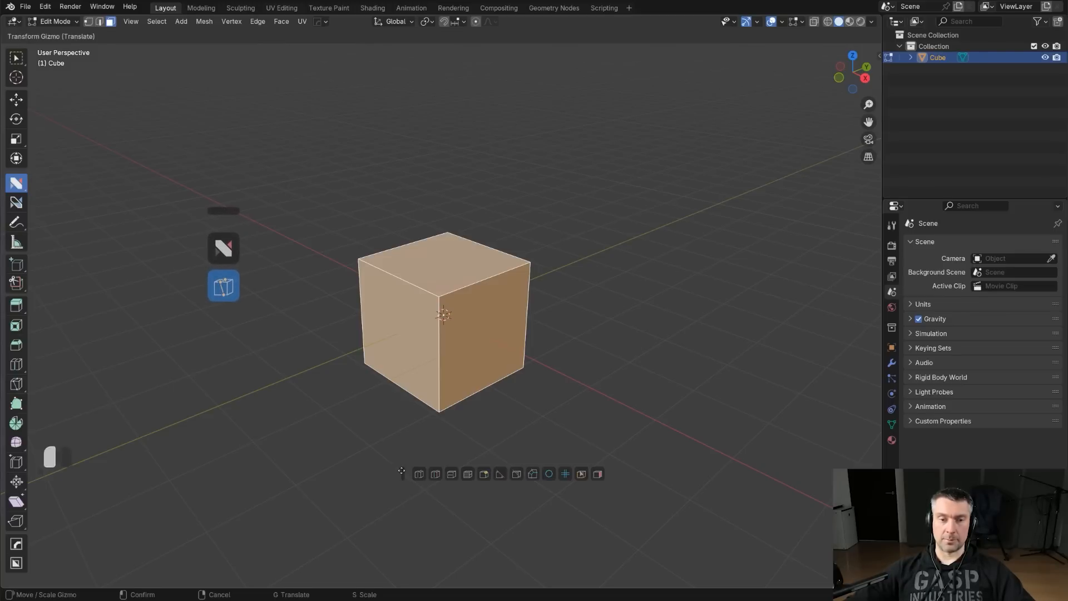
pyautogui.press('s')
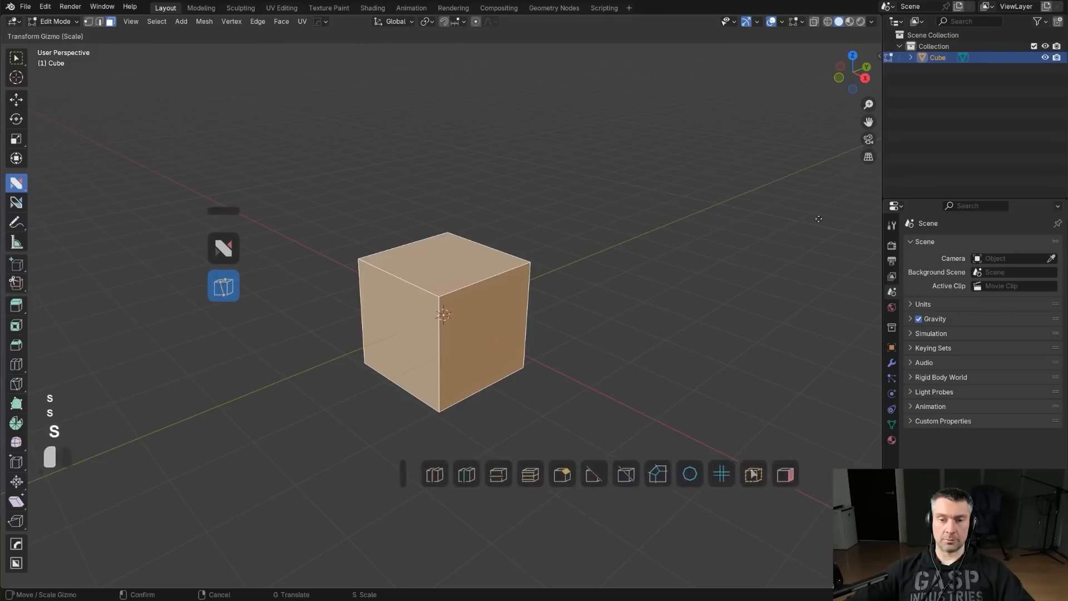
pyautogui.moveTo(401, 471); pyautogui.dragTo(287, 468)
# - Readjust the nSolve gizmo's scale, expand it to its full tool list, and move it up beside the cube
pyautogui.moveTo(223, 212); pyautogui.dragTo(223, 215)
pyautogui.press('s')
pyautogui.press('s')
pyautogui.press('s')
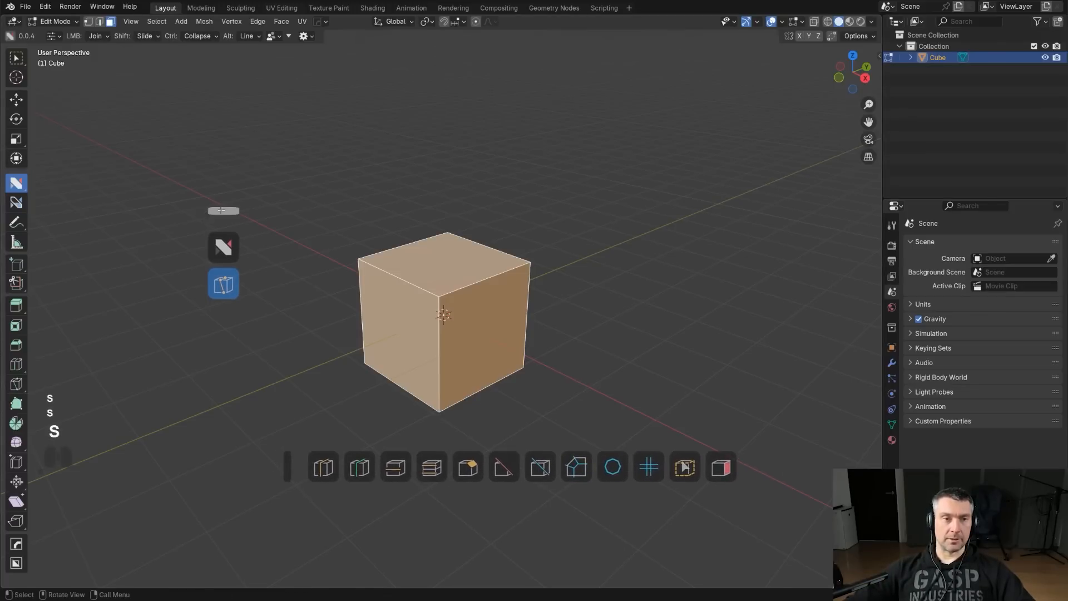
pyautogui.click(211, 142)
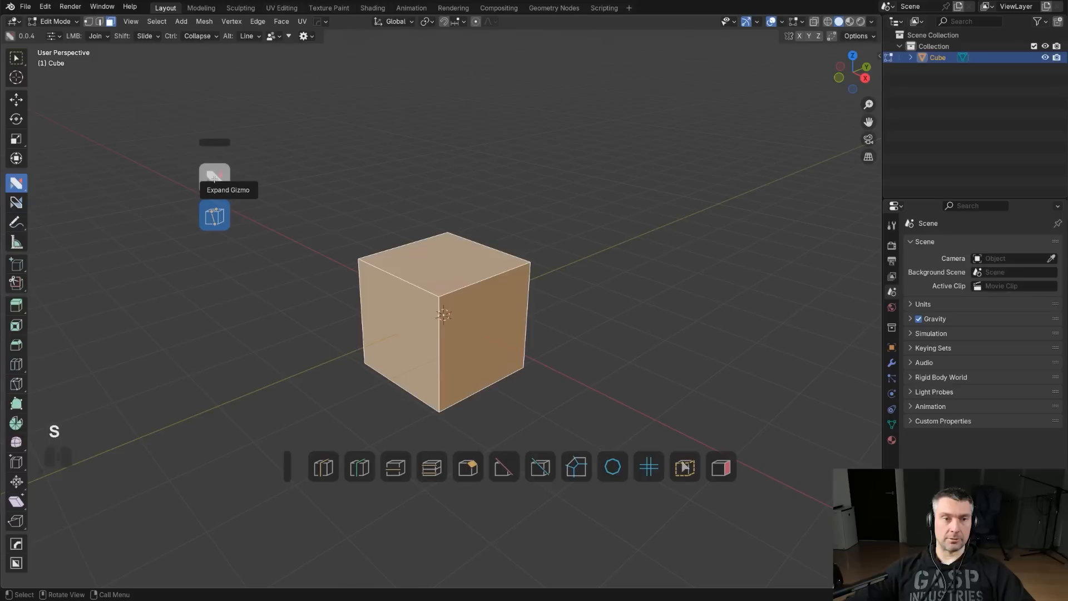
pyautogui.click(214, 178)
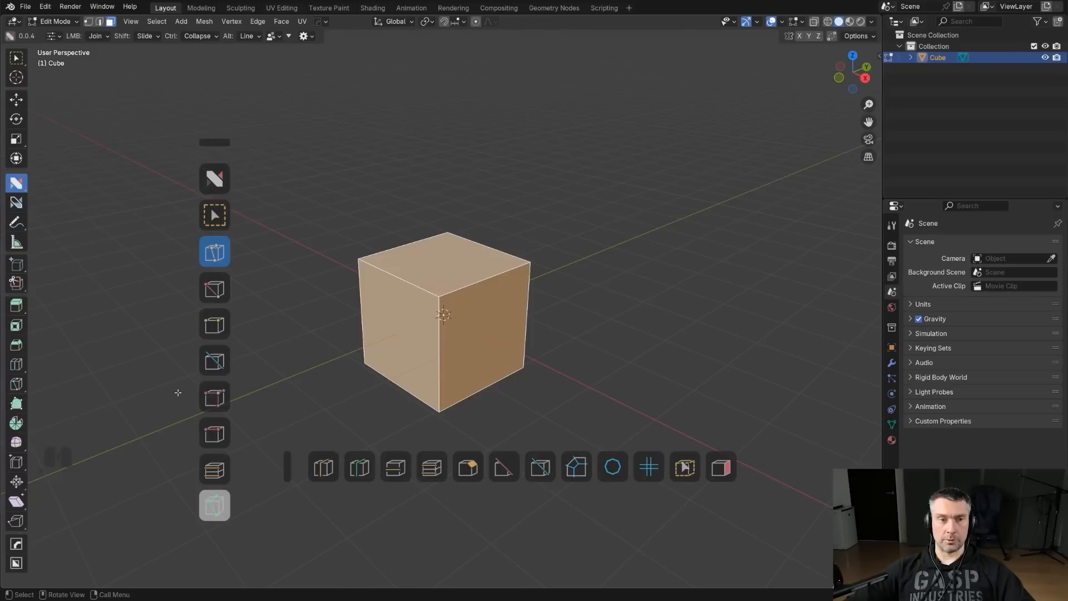
pyautogui.moveTo(216, 143); pyautogui.dragTo(223, 71)
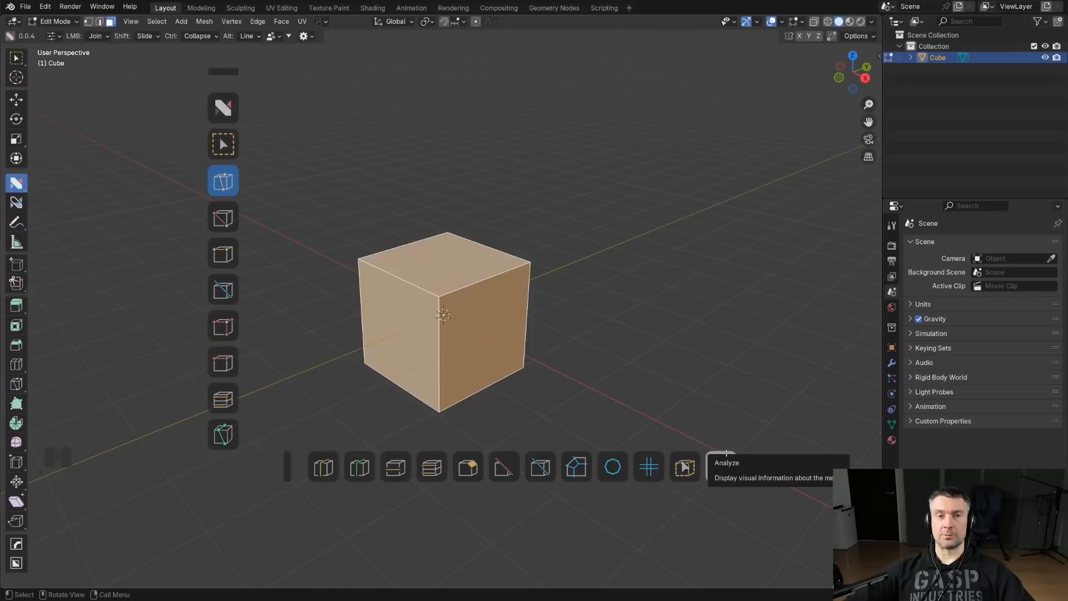
# - Leave and re-enter Edit Mode on the cube, and reactivate the nSolve tool
pyautogui.keyDown('shift'); pyautogui.moveTo(347, 410); pyautogui.dragTo(362, 391, button='middle'); pyautogui.keyUp('shift')
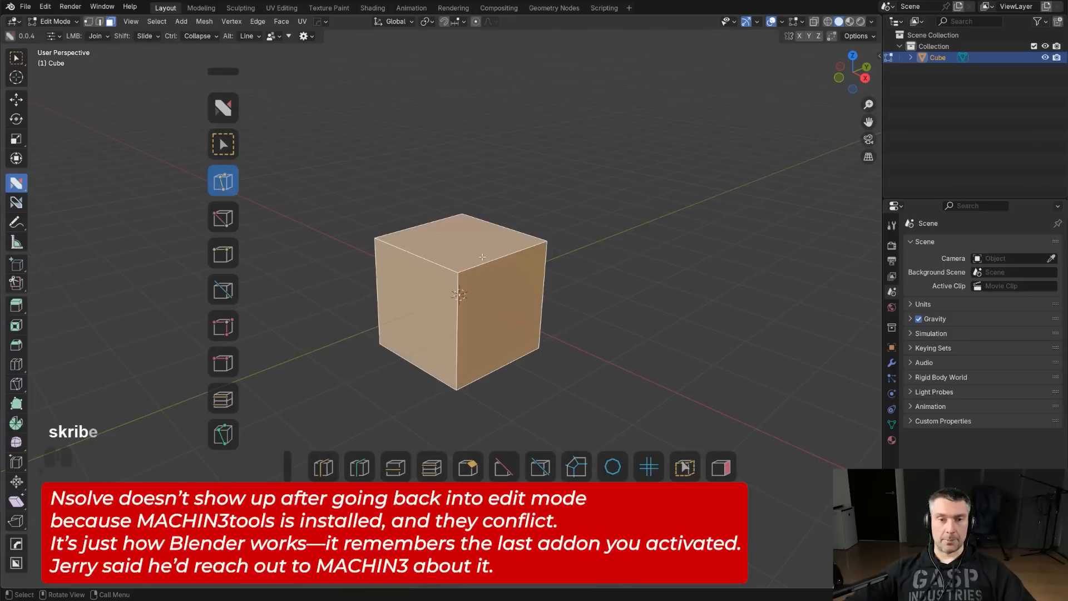
pyautogui.press('d')
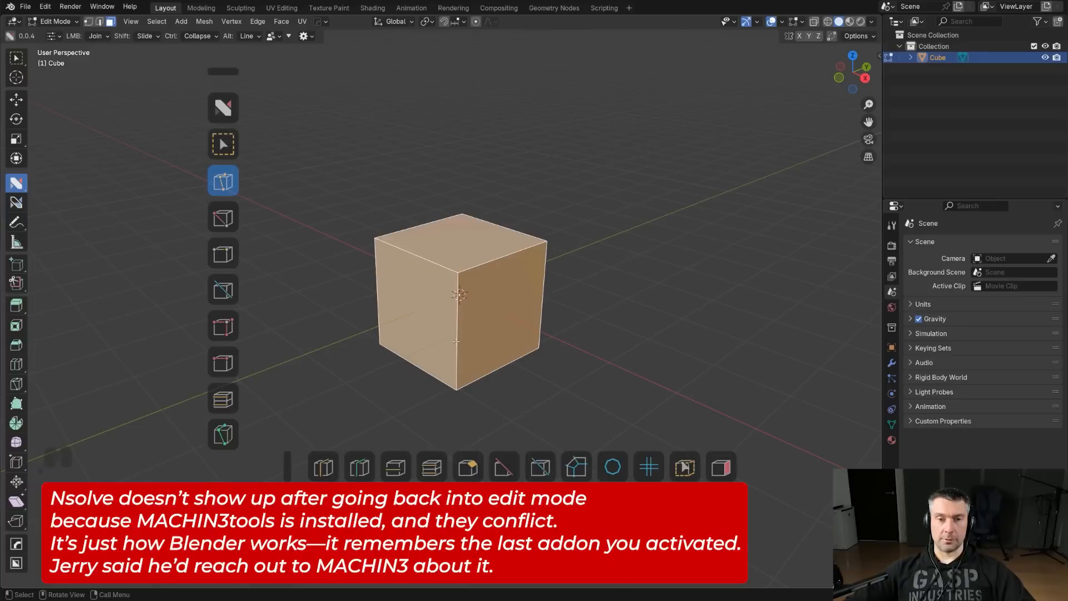
pyautogui.press('Tab')
pyautogui.press('Tab')
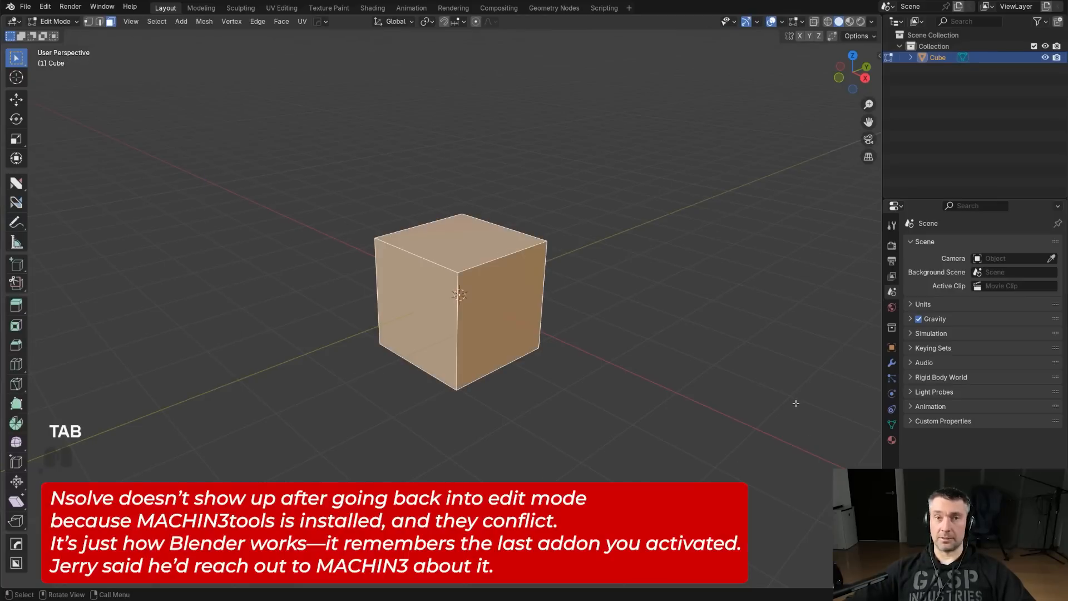
pyautogui.click(16, 183)
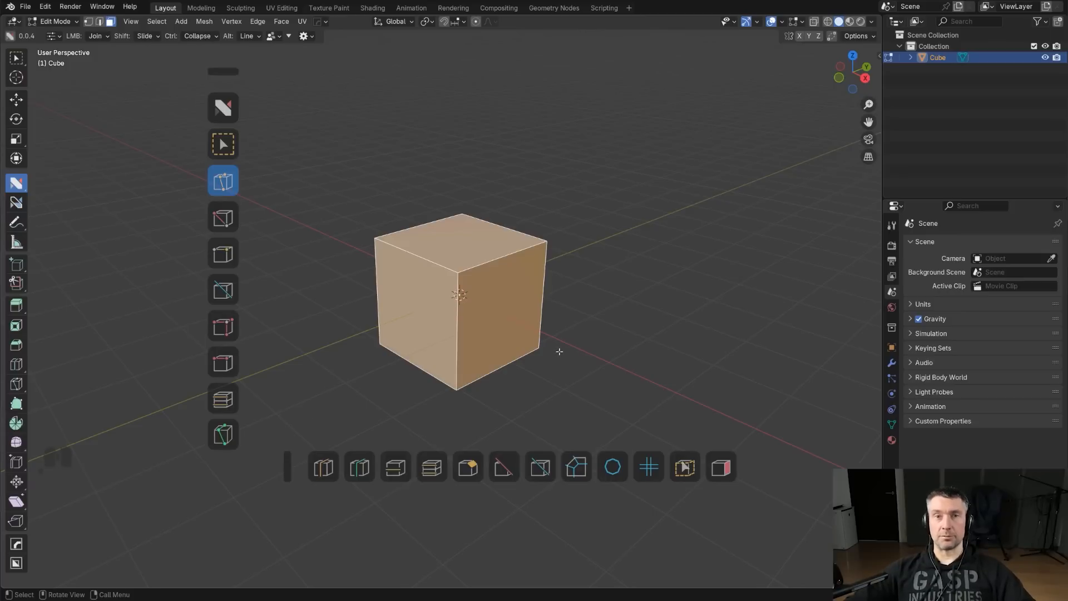
# - Assign Ctrl+Q as the shortcut for activating the nSolve tool
pyautogui.keyDown('shift'); pyautogui.moveTo(412, 261); pyautogui.dragTo(402, 256, button='middle'); pyautogui.keyUp('shift')
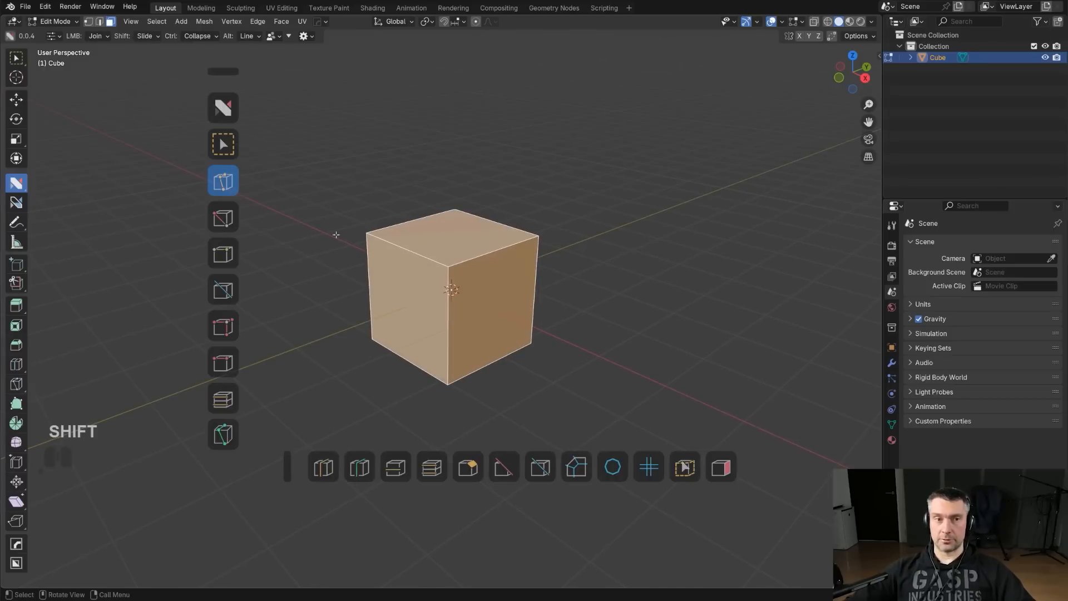
pyautogui.rightClick(18, 181)
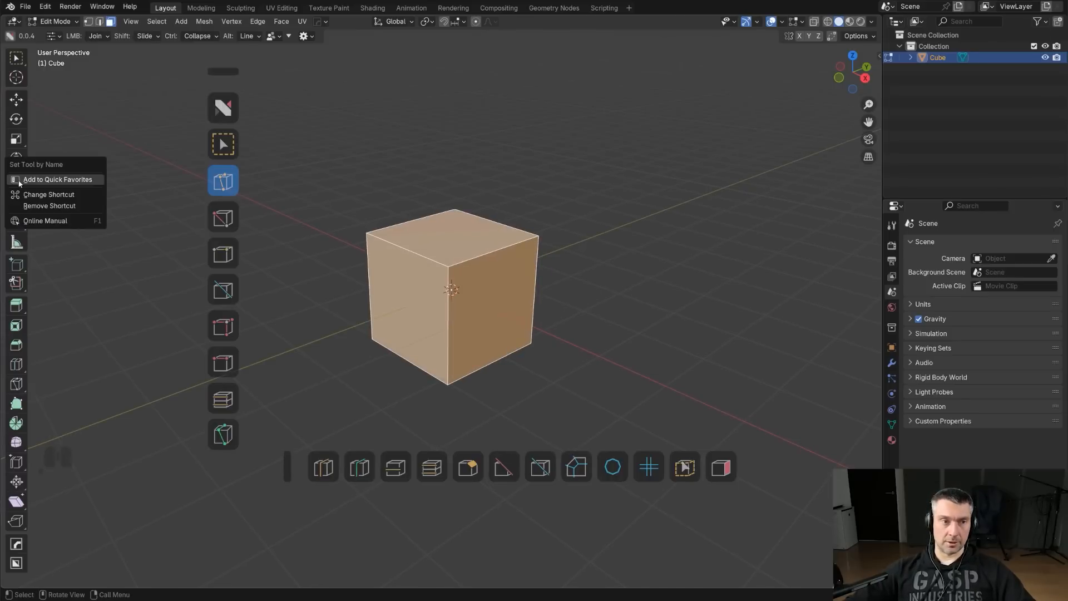
pyautogui.click(47, 194)
pyautogui.press('ctrl')
pyautogui.hotkey('ctrl', 'q')
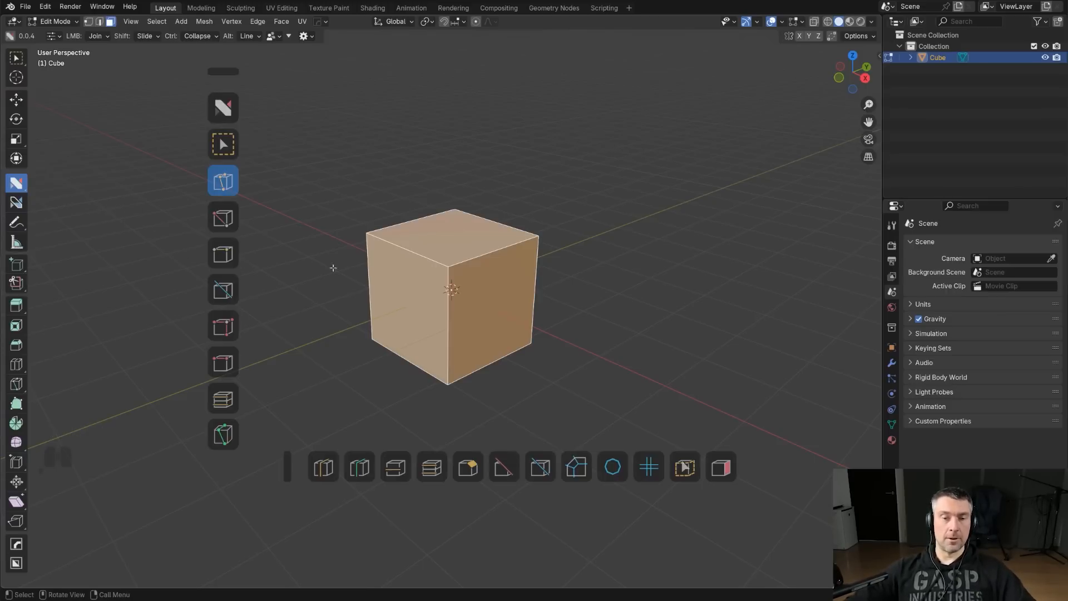
# - Switch the cube to Object Mode and back to Edit Mode, and activate nSolve with its new shortcut
pyautogui.press('Tab')
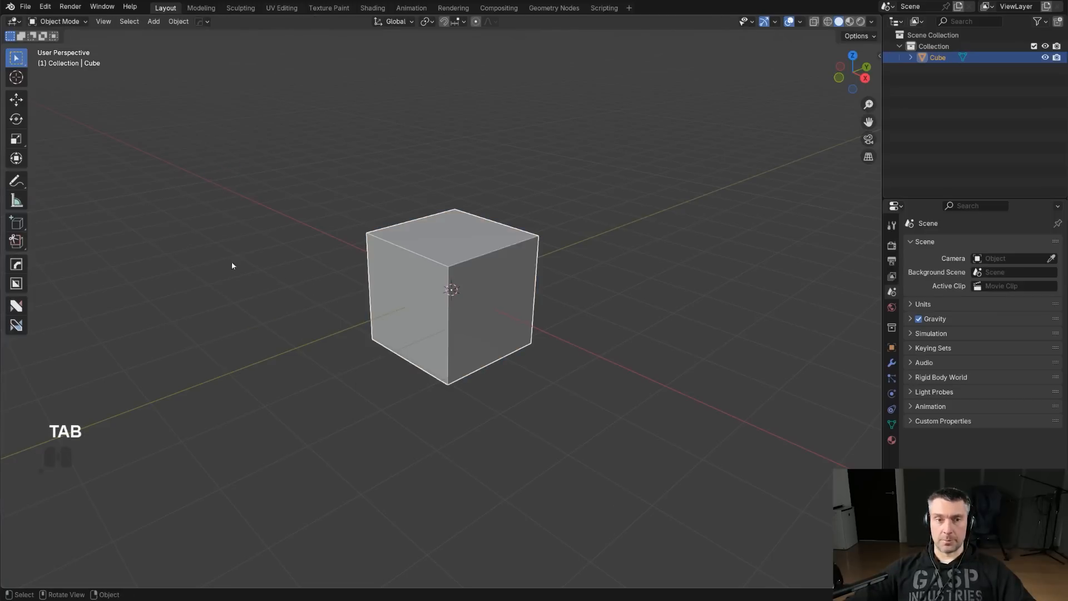
pyautogui.press('Tab')
pyautogui.hotkey('ctrl', 'q')
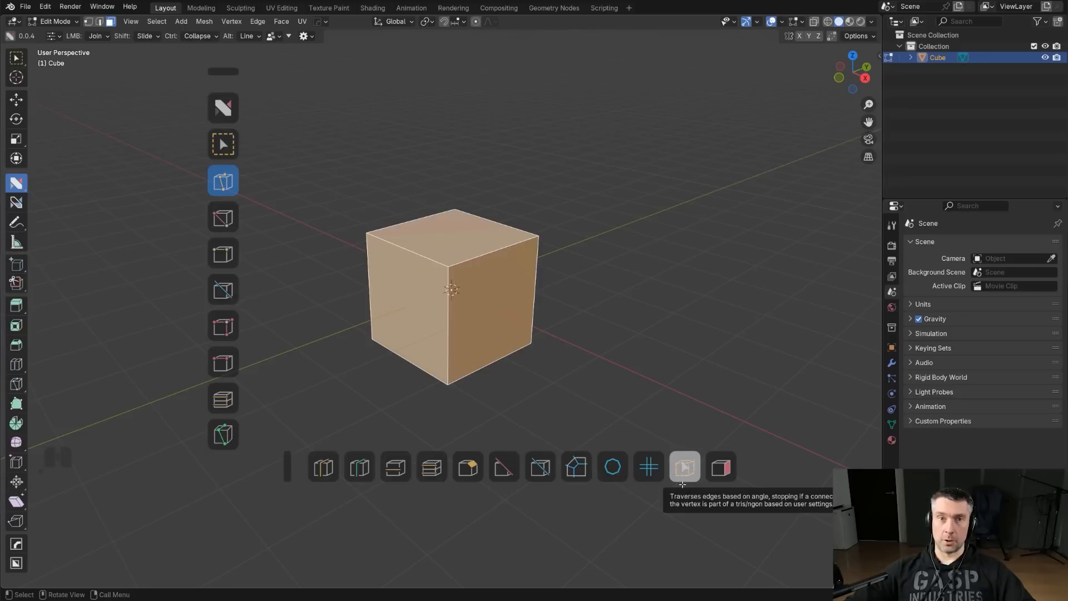
# - Save the Blender preferences to keep the new tool shortcut and add-on setup
pyautogui.click(46, 6)
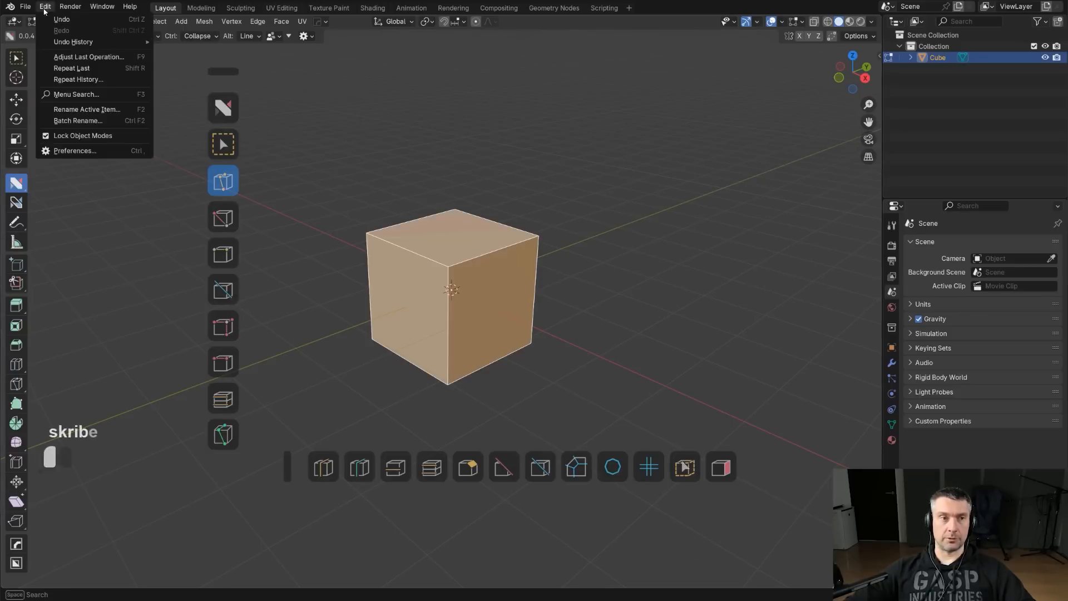
pyautogui.click(84, 150)
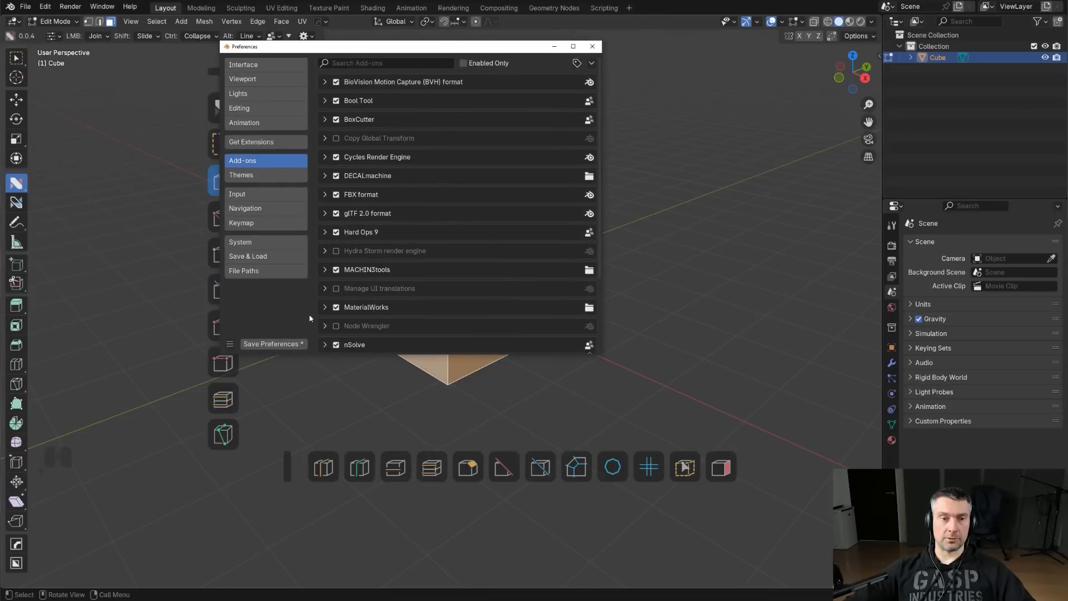
pyautogui.click(266, 344)
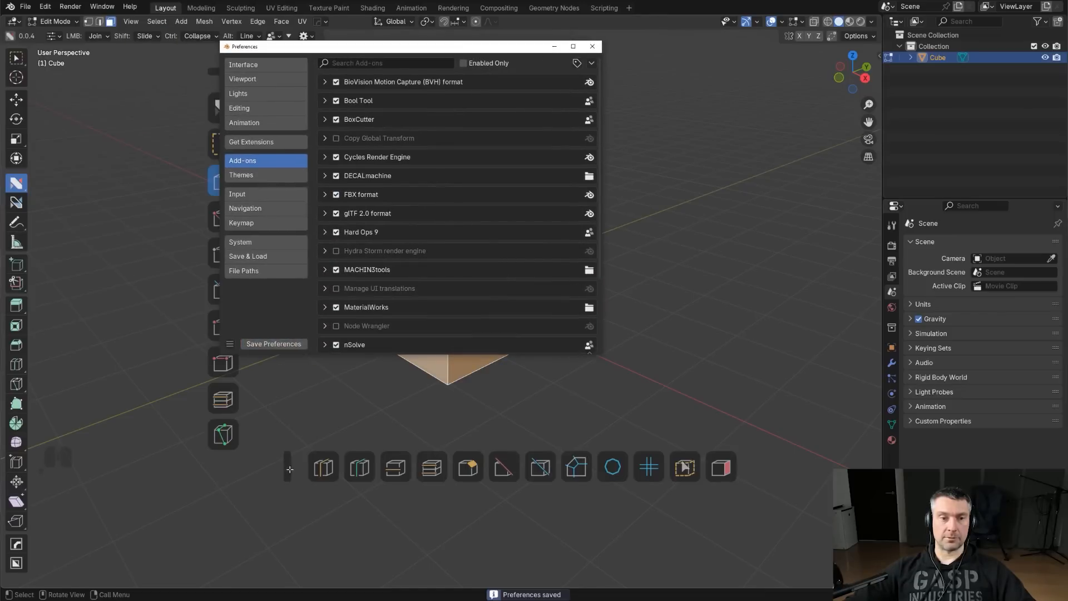
# - Turn Auto-Save Preferences on and back off, then save the preferences again and close their window
pyautogui.click(230, 344)
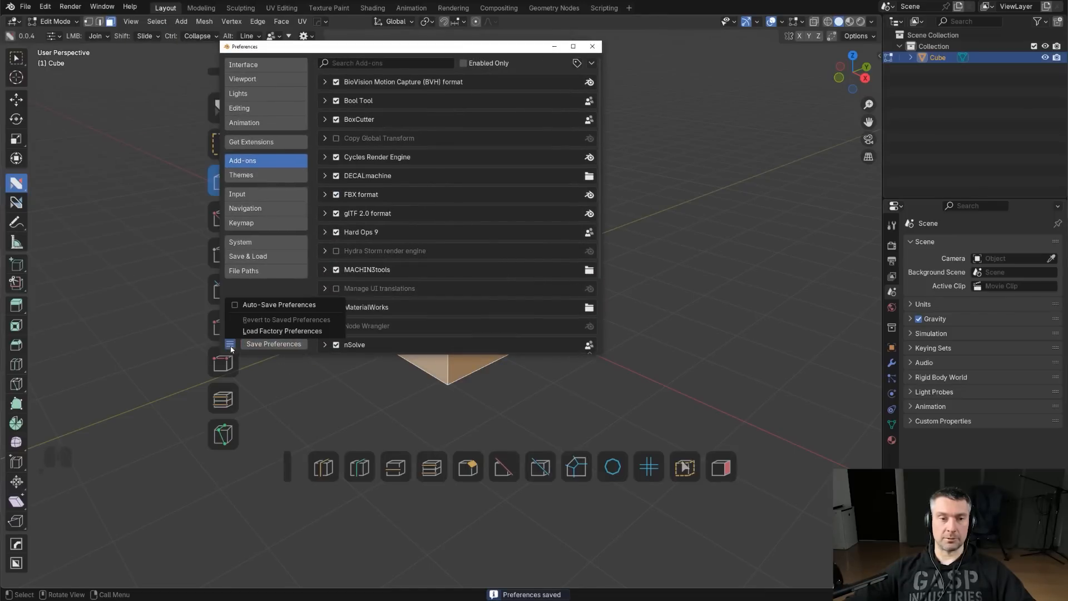
pyautogui.click(234, 306)
pyautogui.click(230, 345)
pyautogui.click(235, 296)
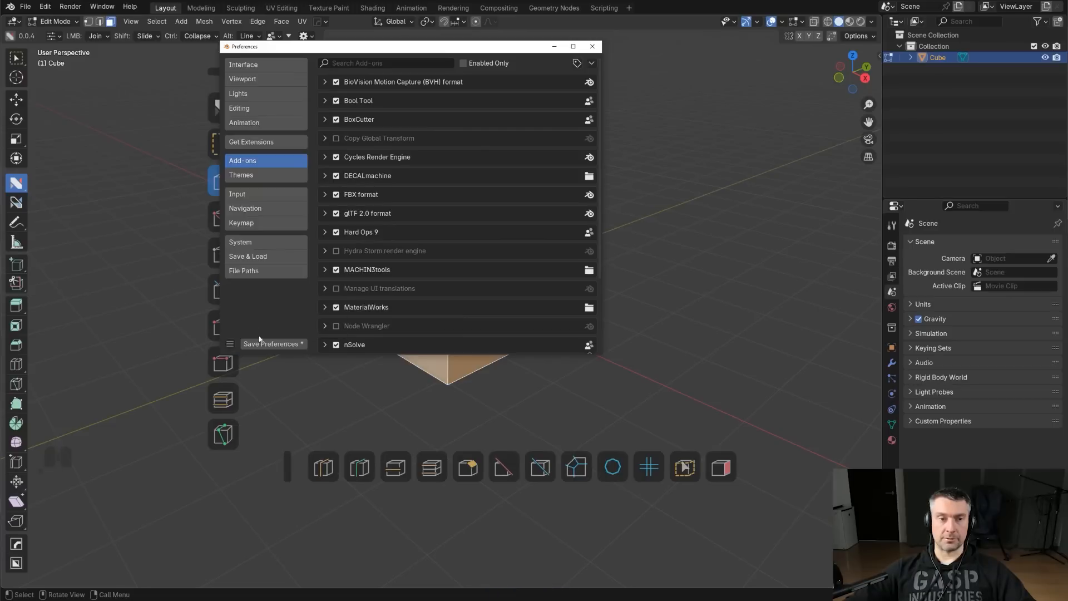
pyautogui.click(271, 343)
pyautogui.click(592, 46)
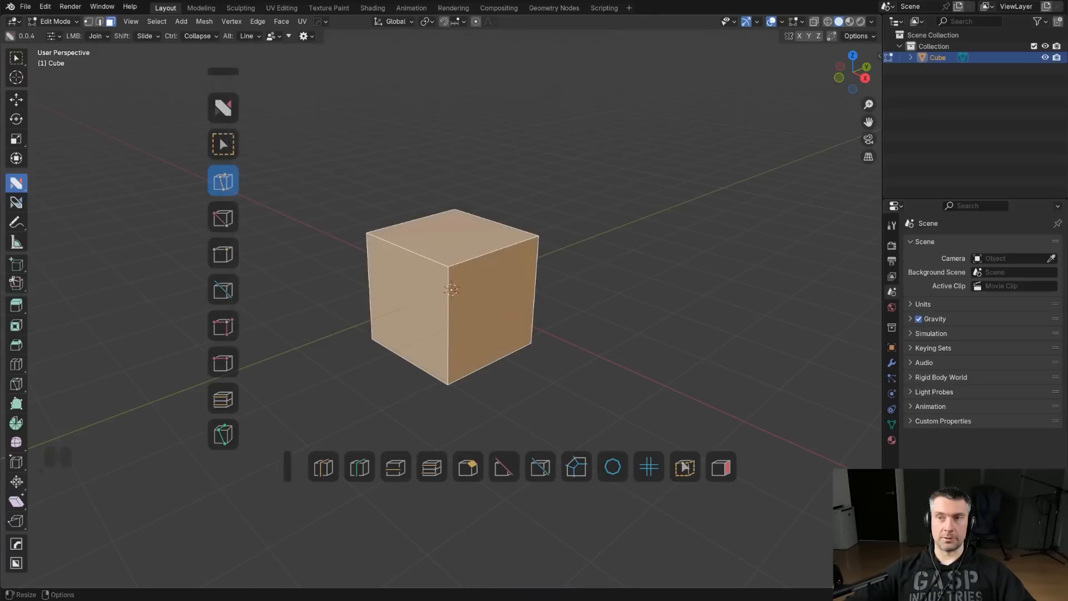
# - Restart Blender without saving the scene and add a mesh cube to the empty scene
pyautogui.hotkey('ctrl', 'q')
pyautogui.click(560, 318)
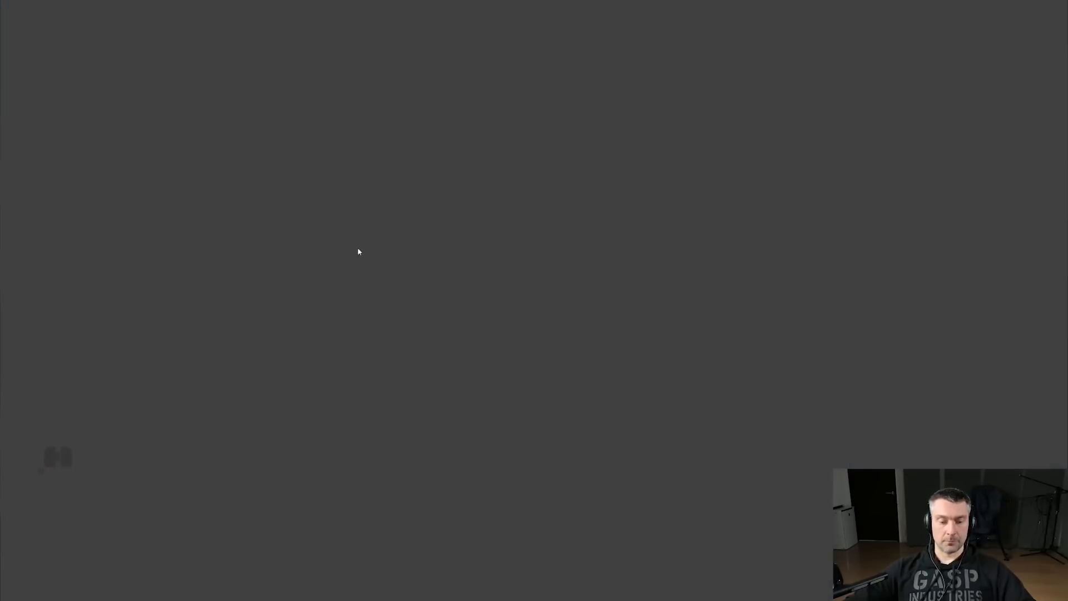
pyautogui.hotkey('shift', 'a')
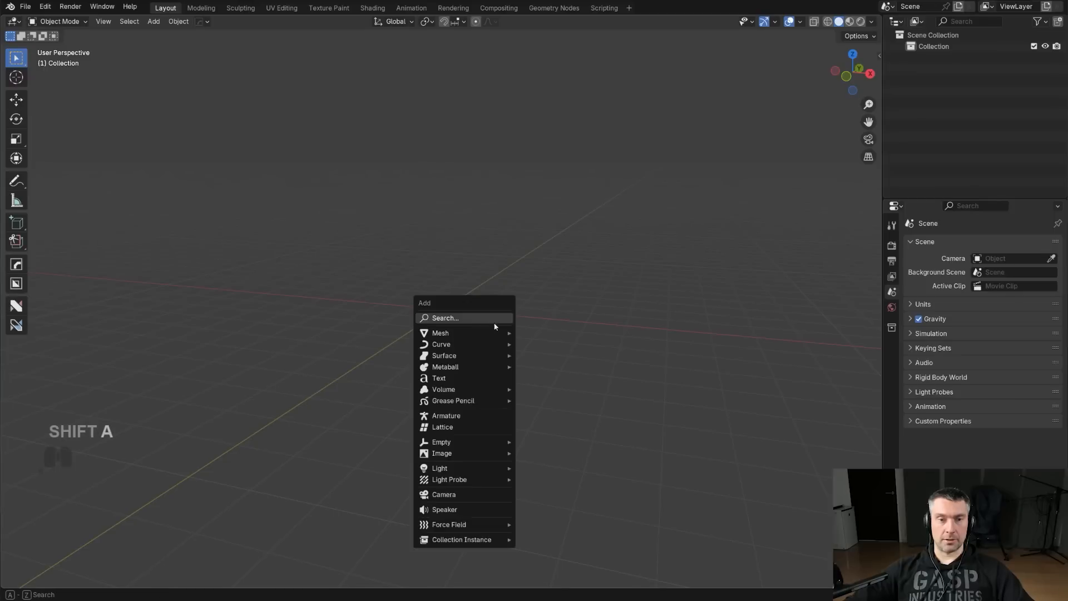
pyautogui.moveTo(479, 334)
pyautogui.click(534, 345)
pyautogui.moveTo(539, 362); pyautogui.dragTo(441, 370, button='middle')
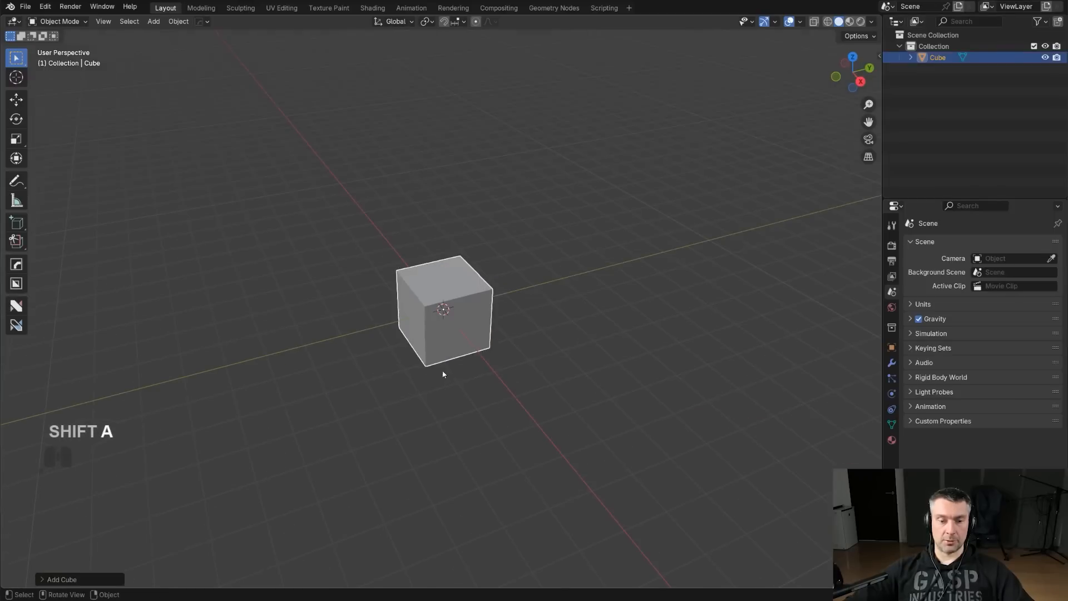
pyautogui.hotkey('alt', 'v')
pyautogui.click(442, 431)
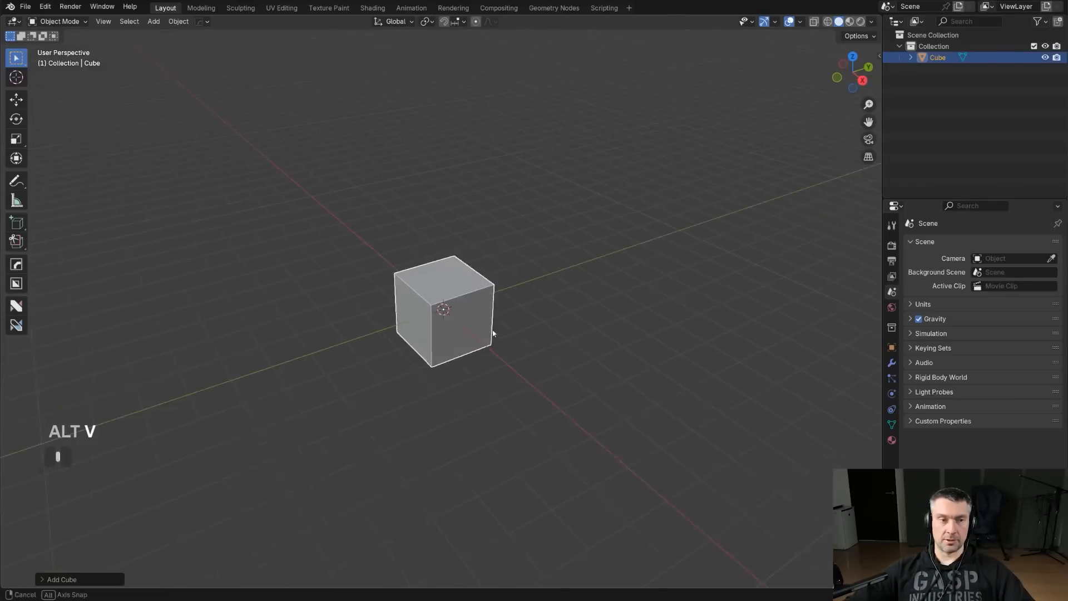
# - Activate nSolve in Edit Mode on the new cube and deselect all of its geometry
pyautogui.press('Tab')
pyautogui.hotkey('ctrl', 'q')
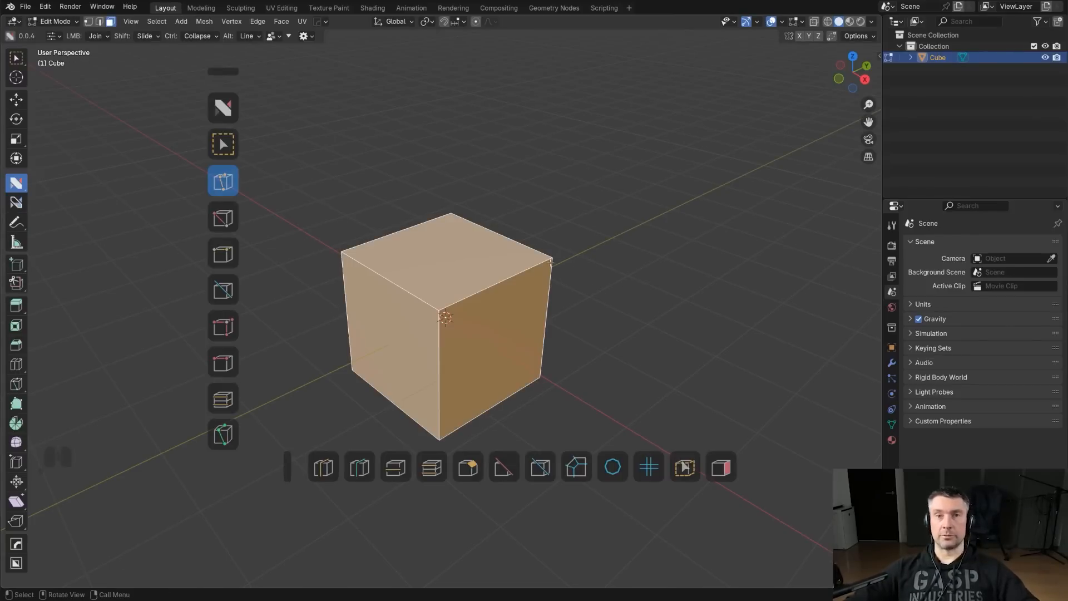
pyautogui.click(449, 200)
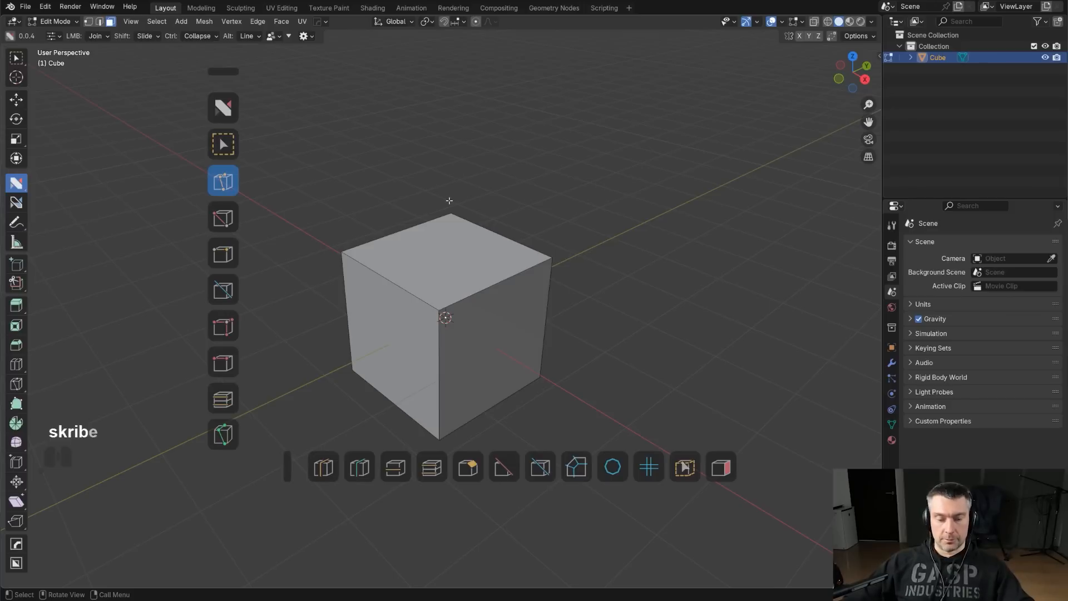
pyautogui.press('d')
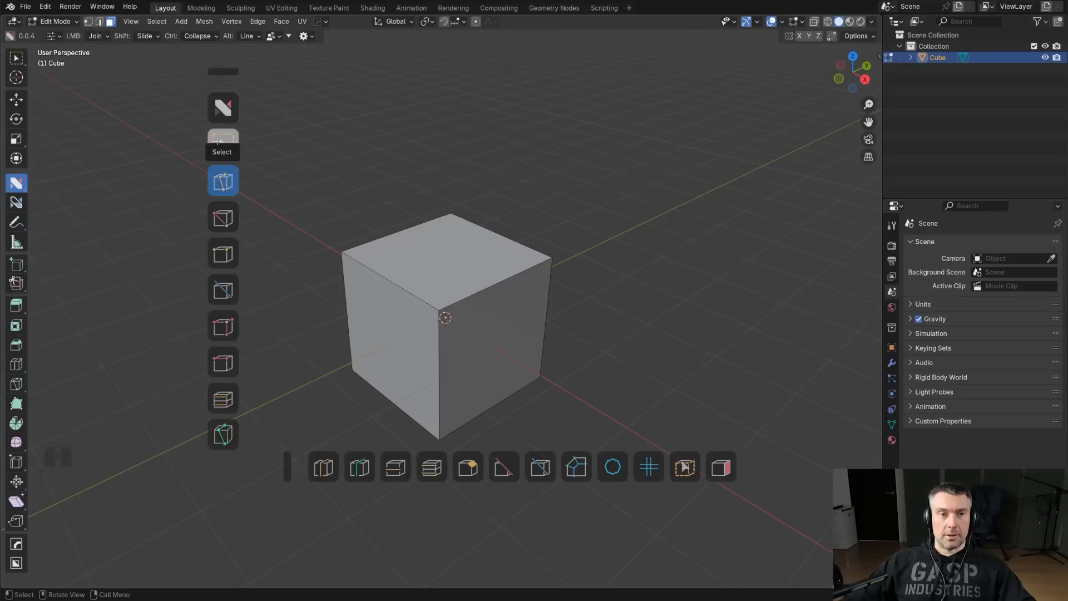
# - Cycle nSolve's LMB operator through Merge, Slide, Line and Collapse using the viewport gizmo
pyautogui.click(229, 228)
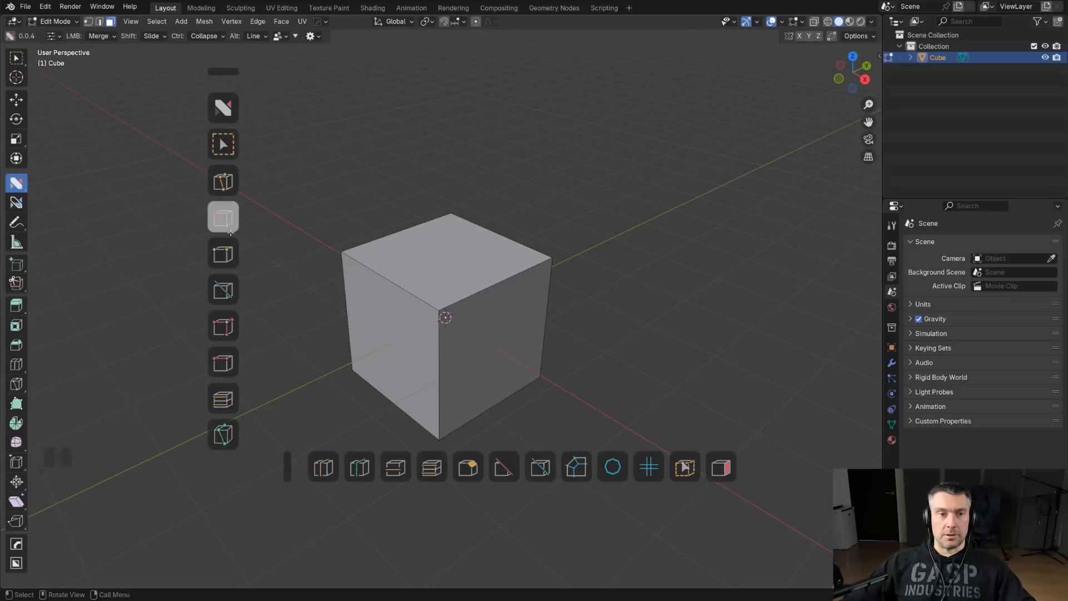
pyautogui.click(229, 253)
pyautogui.click(229, 290)
pyautogui.click(229, 326)
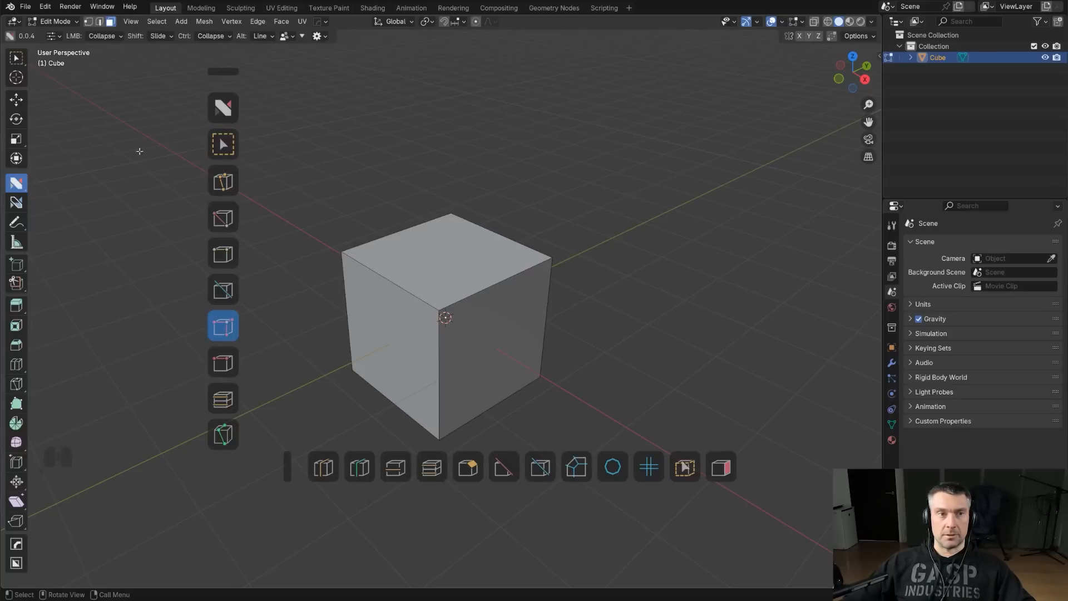
# - Try Join, Select, Line, Collapse and Dissolve as the LMB operator in the tool settings, then set it to Select
pyautogui.click(103, 36)
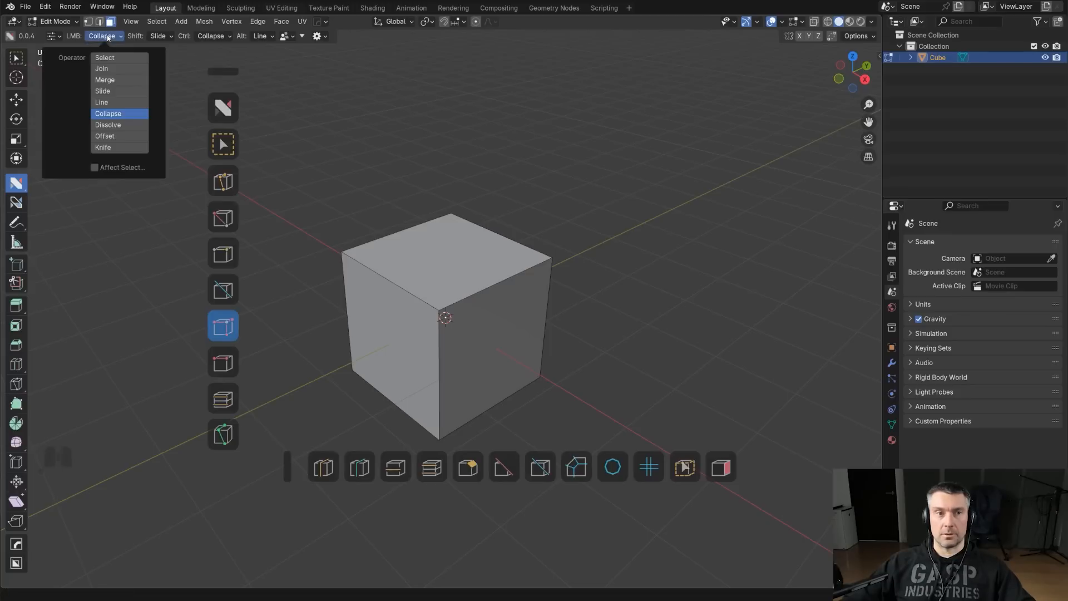
pyautogui.click(106, 69)
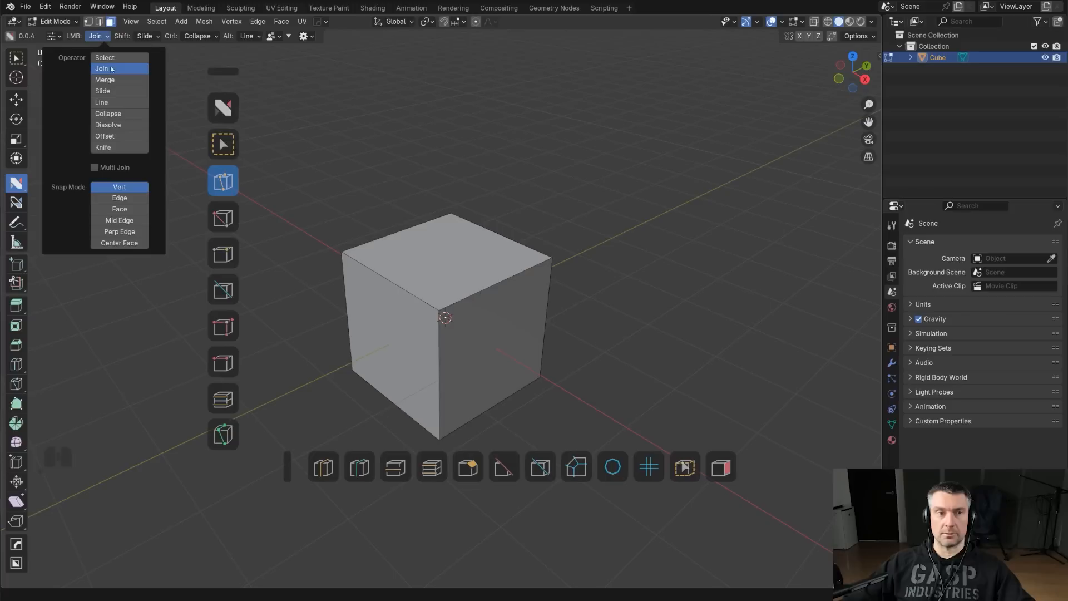
pyautogui.click(105, 58)
pyautogui.click(102, 102)
pyautogui.click(115, 113)
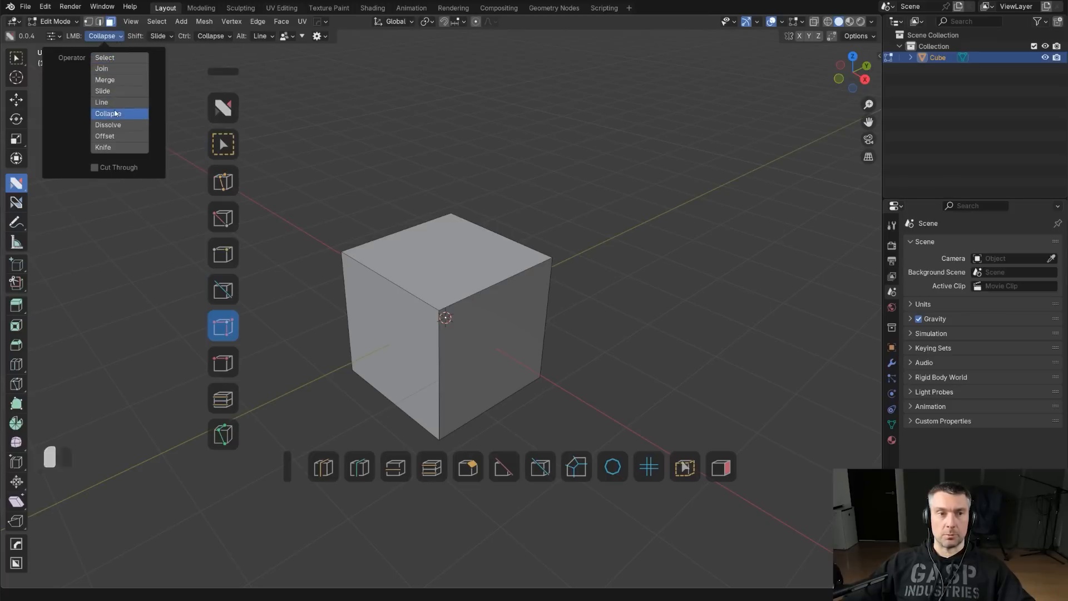
pyautogui.click(108, 125)
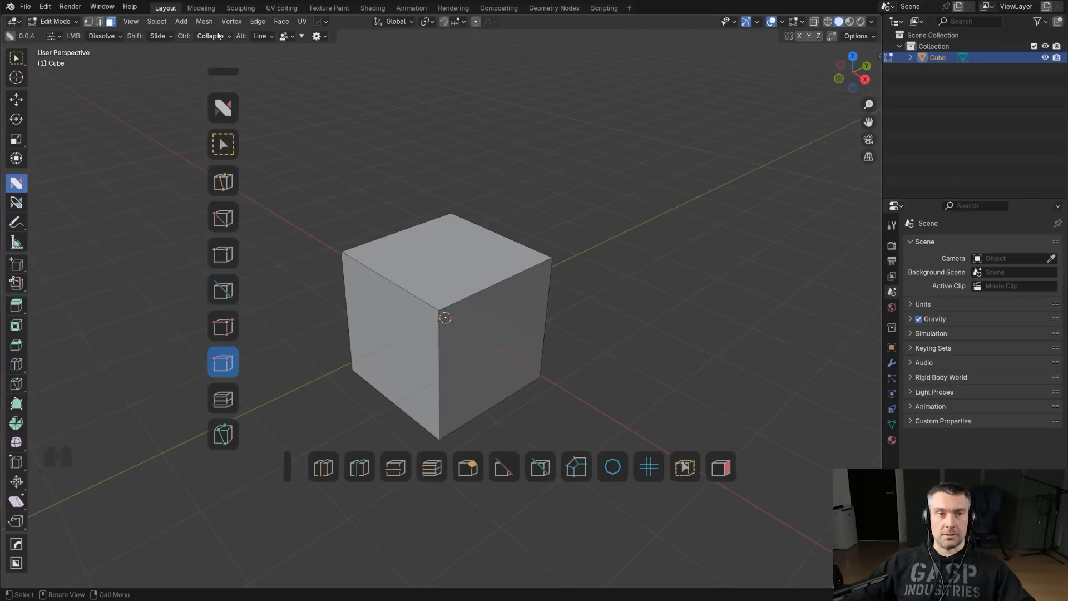
pyautogui.click(225, 146)
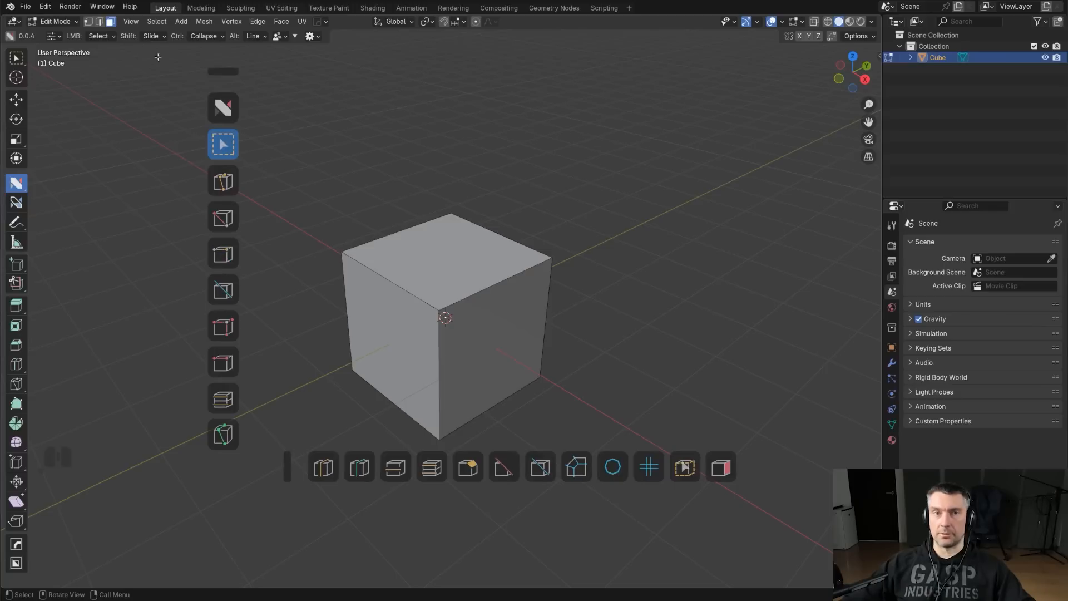
# - Add one centred vertical loop cut around the cube
pyautogui.moveTo(396, 295); pyautogui.dragTo(414, 264, button='middle')
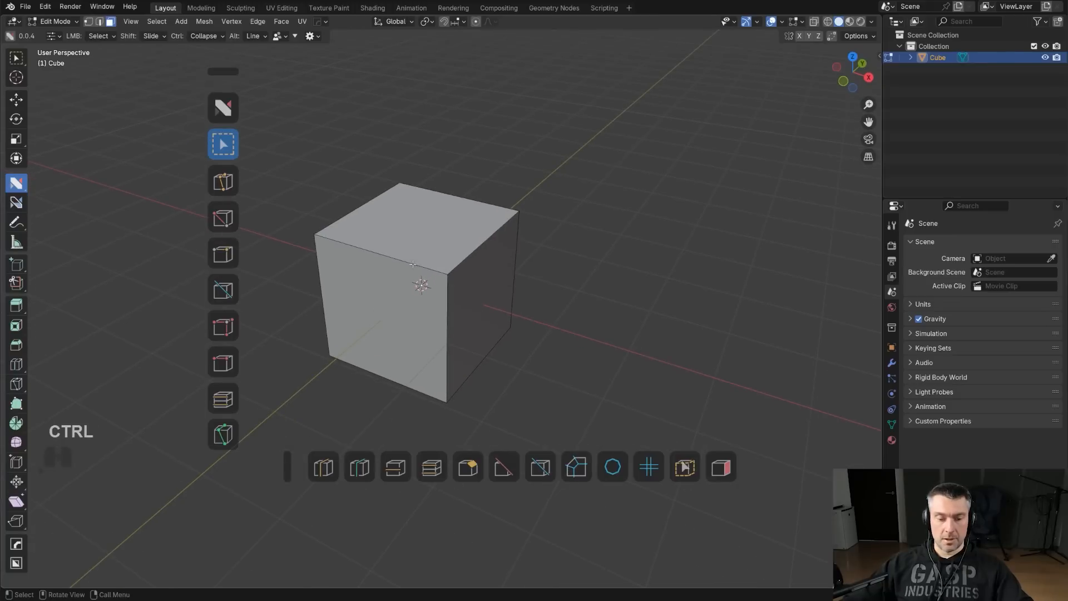
pyautogui.hotkey('ctrl', 'r')
pyautogui.click(412, 262)
pyautogui.rightClick(412, 263)
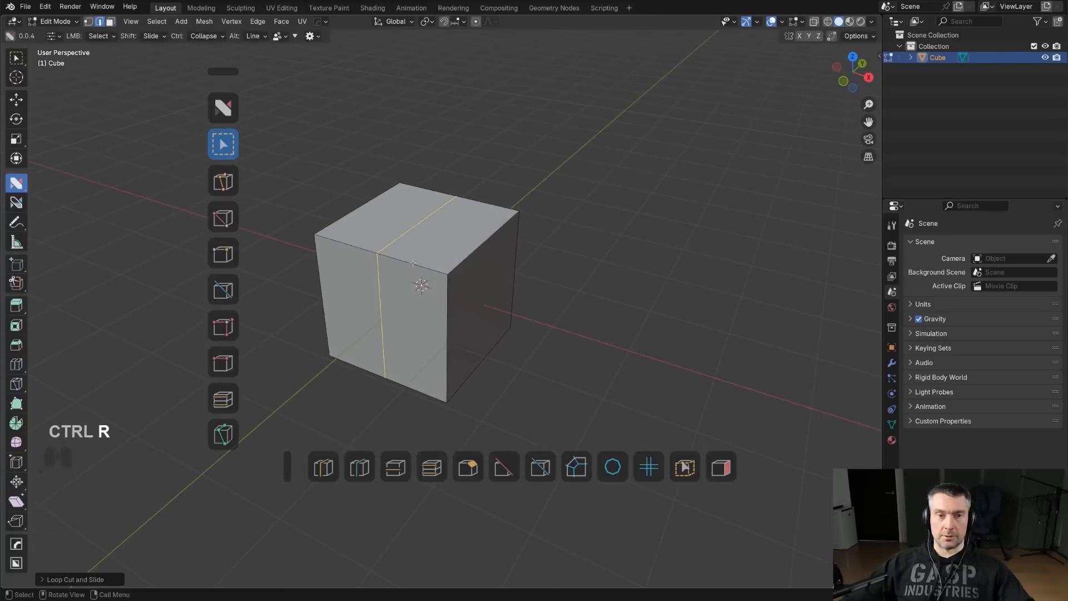
# - Box-select edges on the cube's top with nSolve, then slide the loop cut's top edge toward the cube's negative X side
pyautogui.moveTo(444, 273); pyautogui.dragTo(403, 195, button='middle')
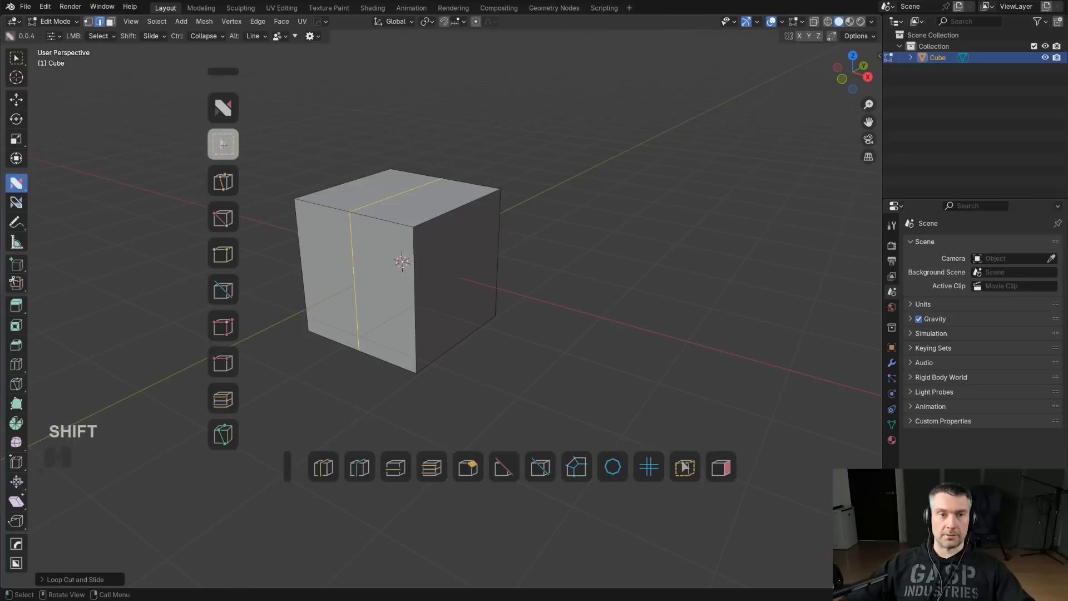
pyautogui.moveTo(307, 128); pyautogui.dragTo(500, 251)
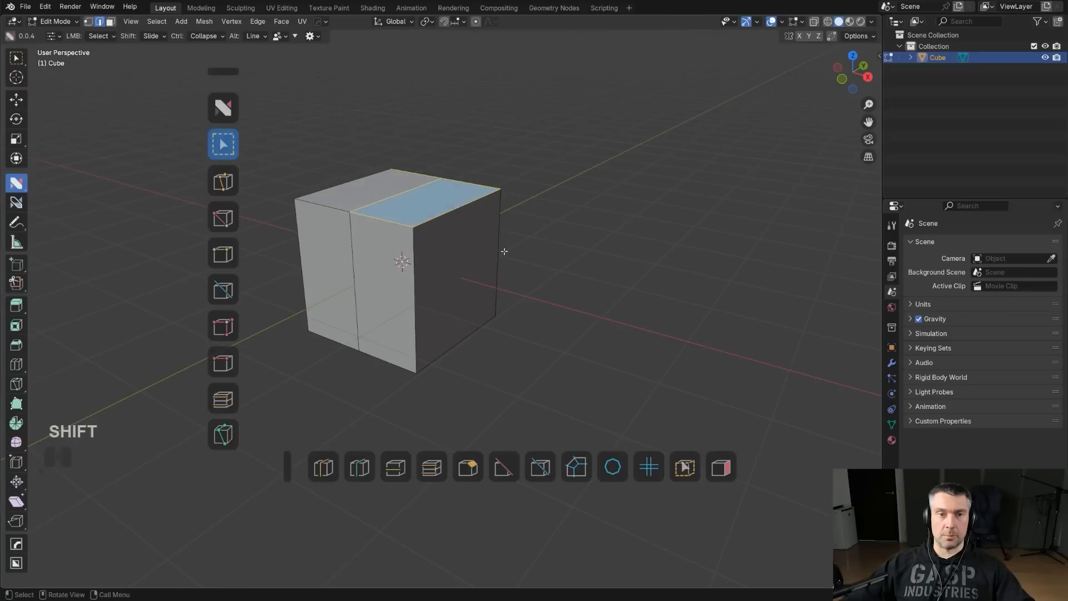
pyautogui.moveTo(466, 212); pyautogui.dragTo(401, 220, button='middle')
pyautogui.keyDown('shift'); pyautogui.moveTo(416, 213); pyautogui.dragTo(370, 206); pyautogui.keyUp('shift')
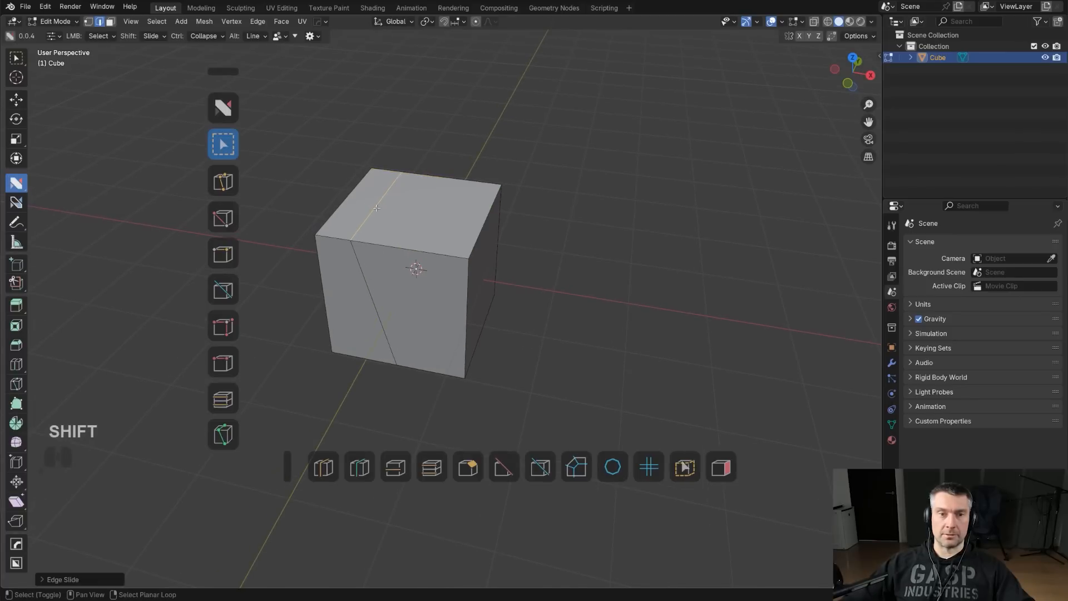
# - Try the standard Edge Slide on the loop cut's top edge, undo it, and slide the edge with nSolve's Slide operator instead
pyautogui.moveTo(460, 208); pyautogui.dragTo(463, 218, button='middle')
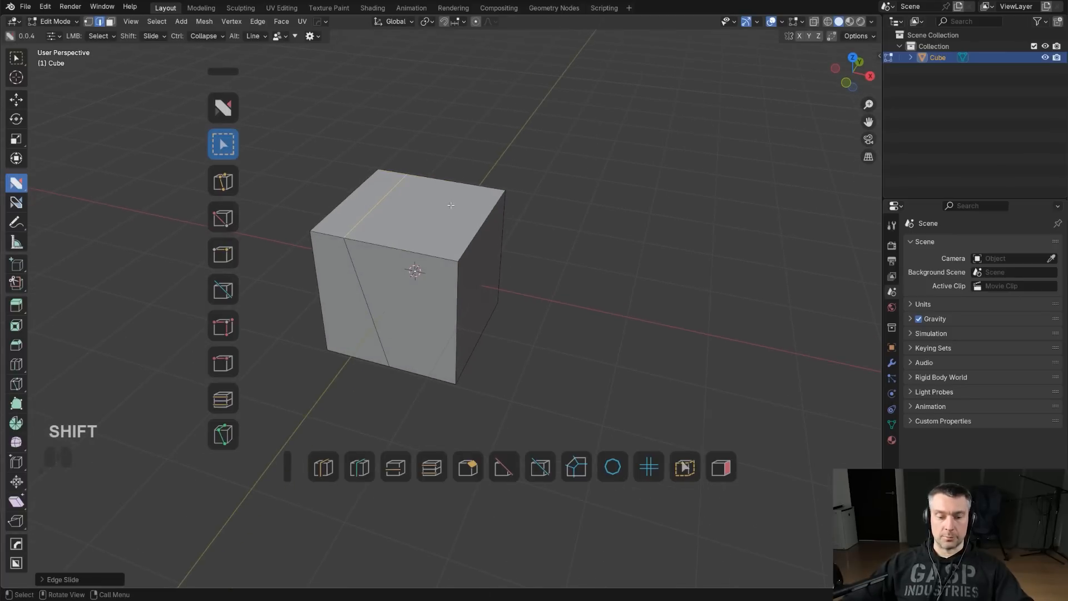
pyautogui.press('g')
pyautogui.press('g')
pyautogui.hotkey('ctrl', 'z')
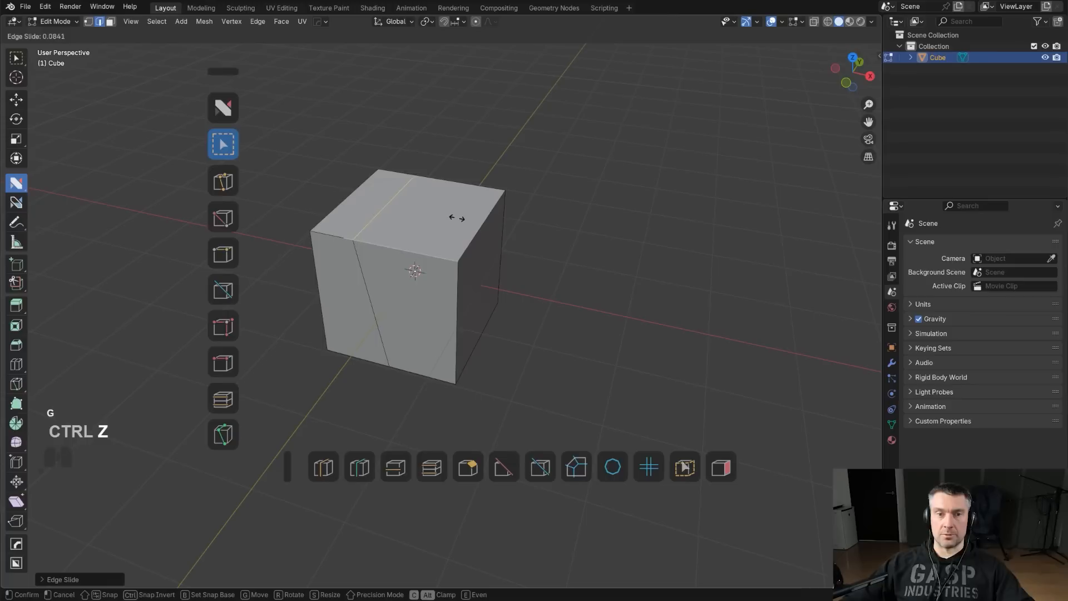
pyautogui.keyDown('shift'); pyautogui.moveTo(445, 225); pyautogui.dragTo(384, 218); pyautogui.keyUp('shift')
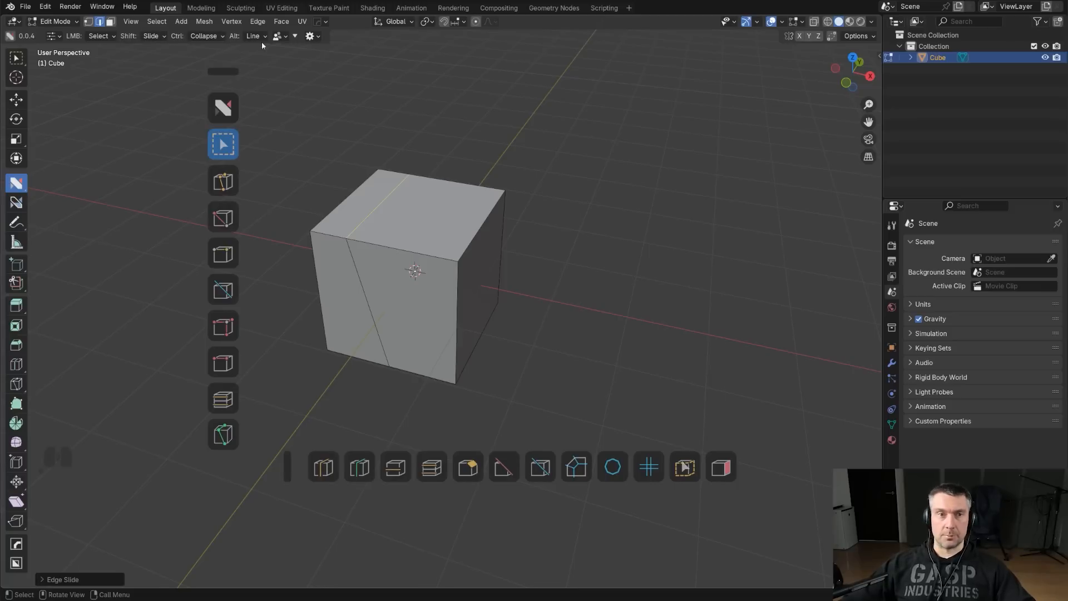
# - Add a new persona to the NSO Personas list
pyautogui.click(282, 37)
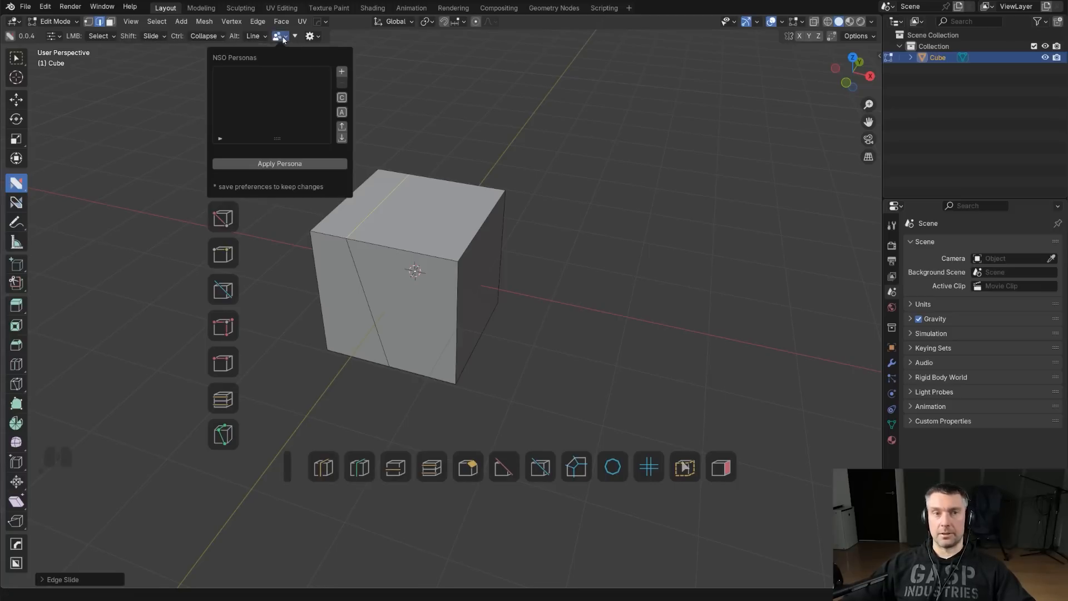
pyautogui.click(341, 74)
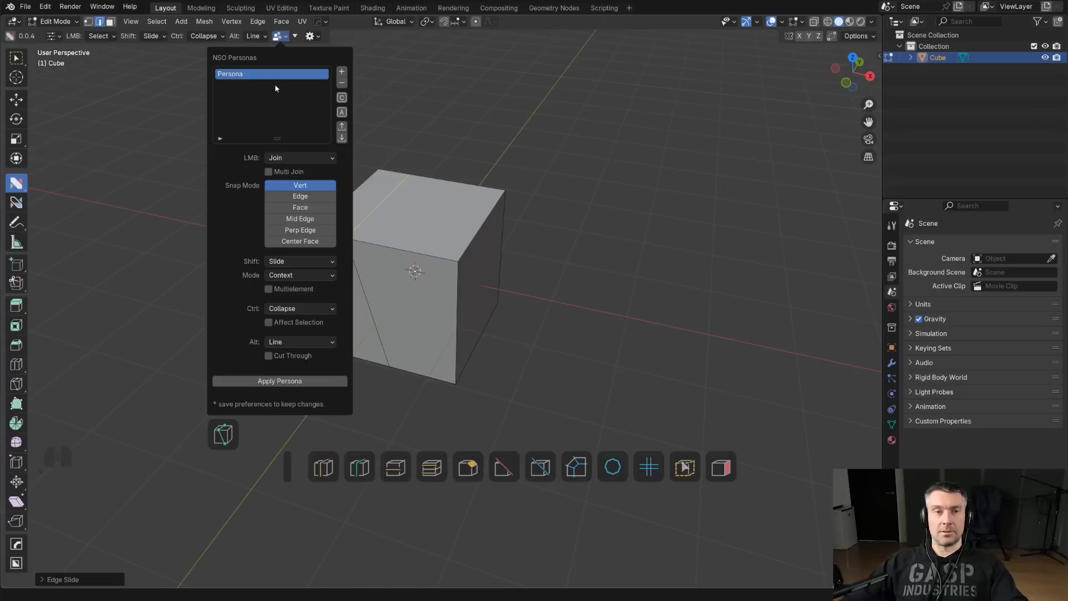
# - Activate the nSolve Select operator and box-select the cube from the current view
pyautogui.click(311, 37)
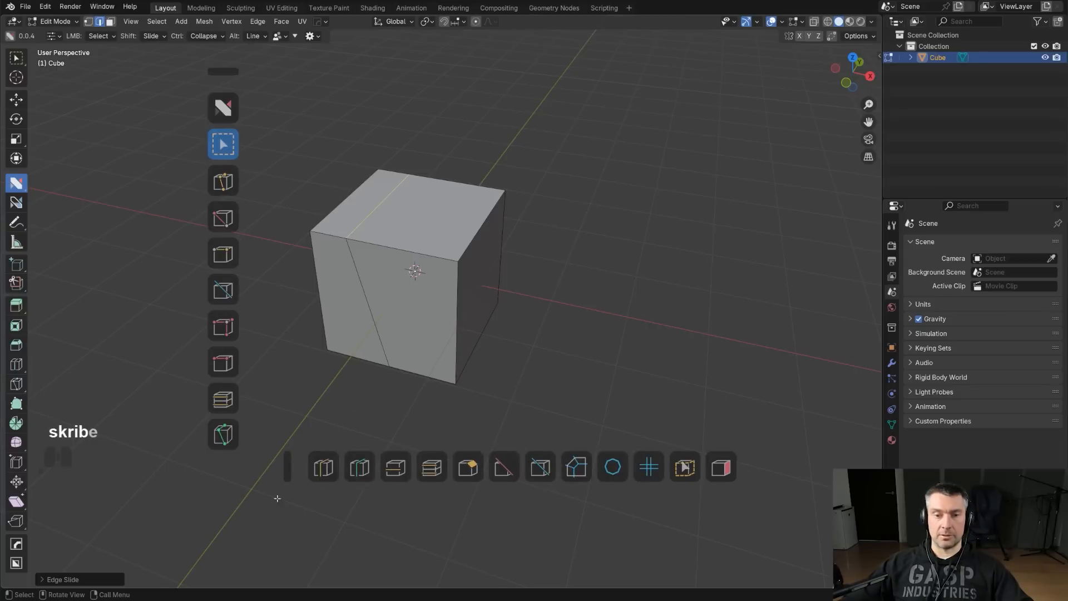
pyautogui.click(224, 145)
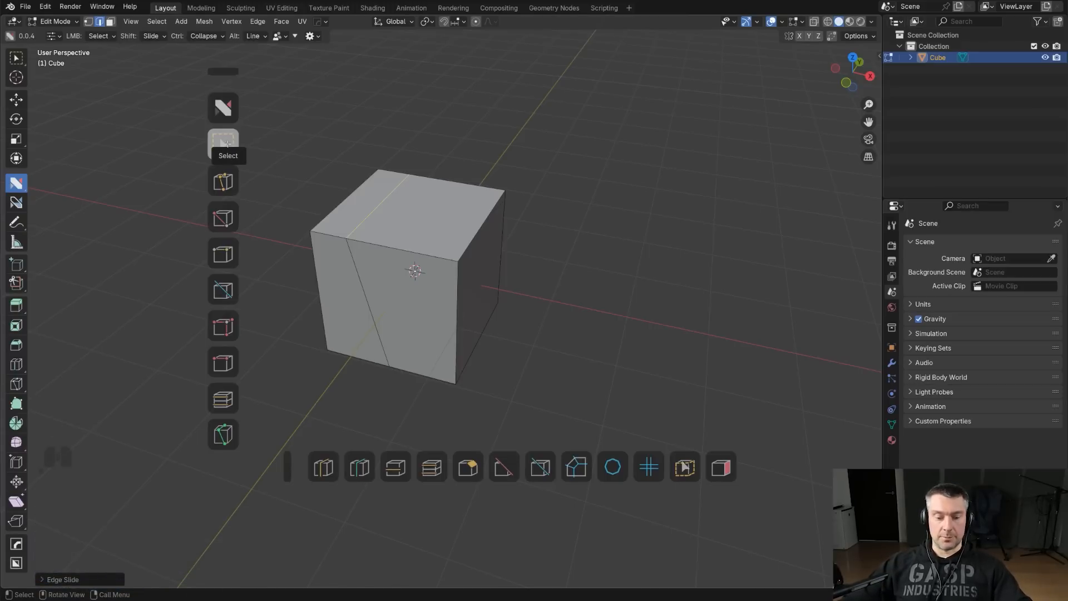
pyautogui.click(226, 145)
pyautogui.moveTo(304, 141); pyautogui.dragTo(558, 400)
pyautogui.moveTo(521, 283); pyautogui.dragTo(410, 207, button='middle')
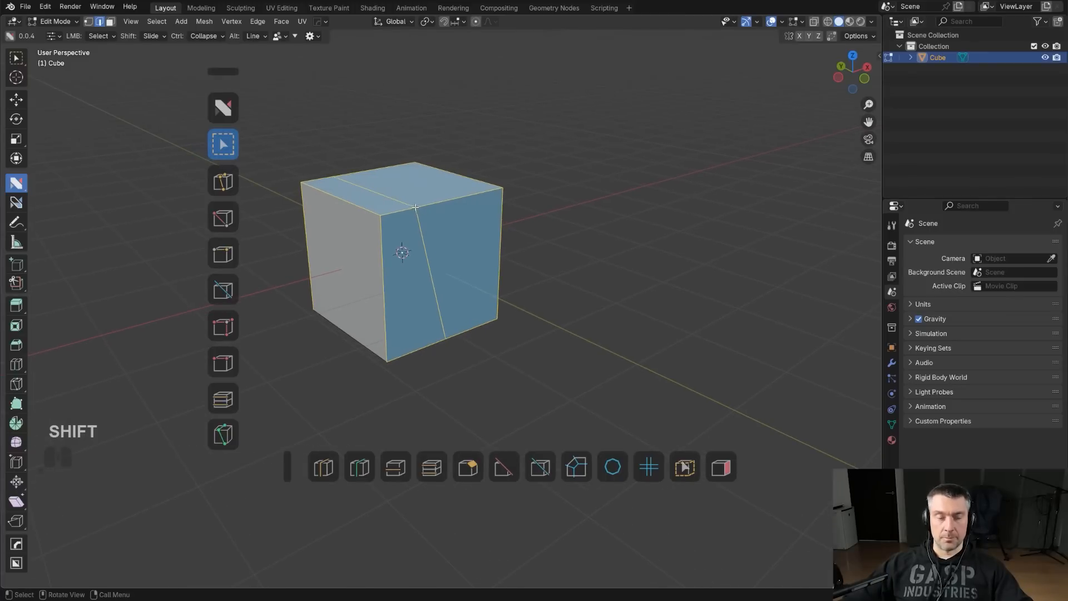
# - Expand the nSolve section of nSolve Helper and set the Select operator's Select Mode to Add
pyautogui.press('d')
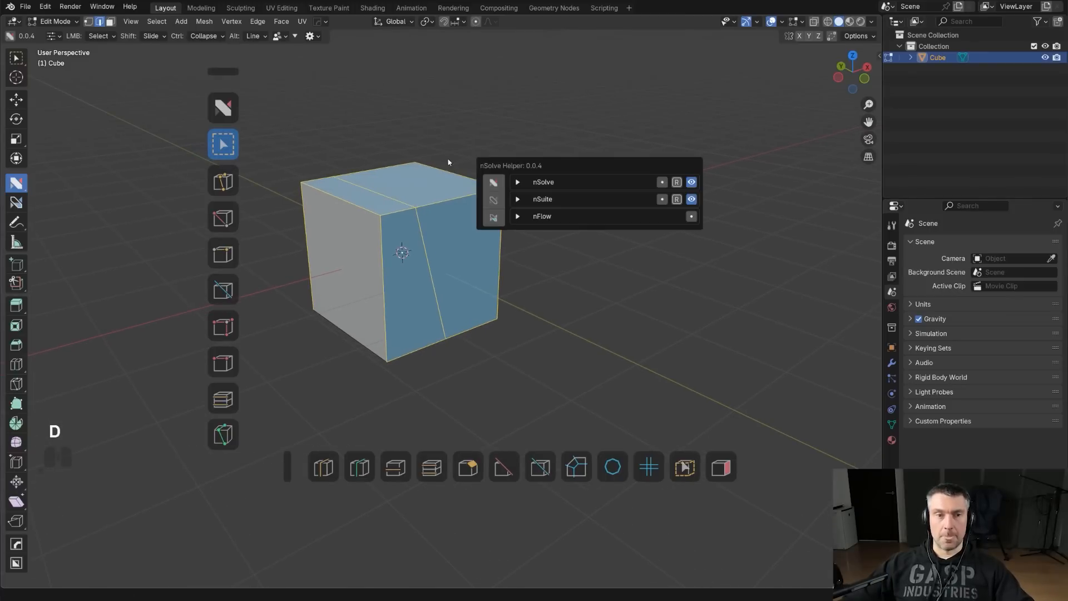
pyautogui.press('d')
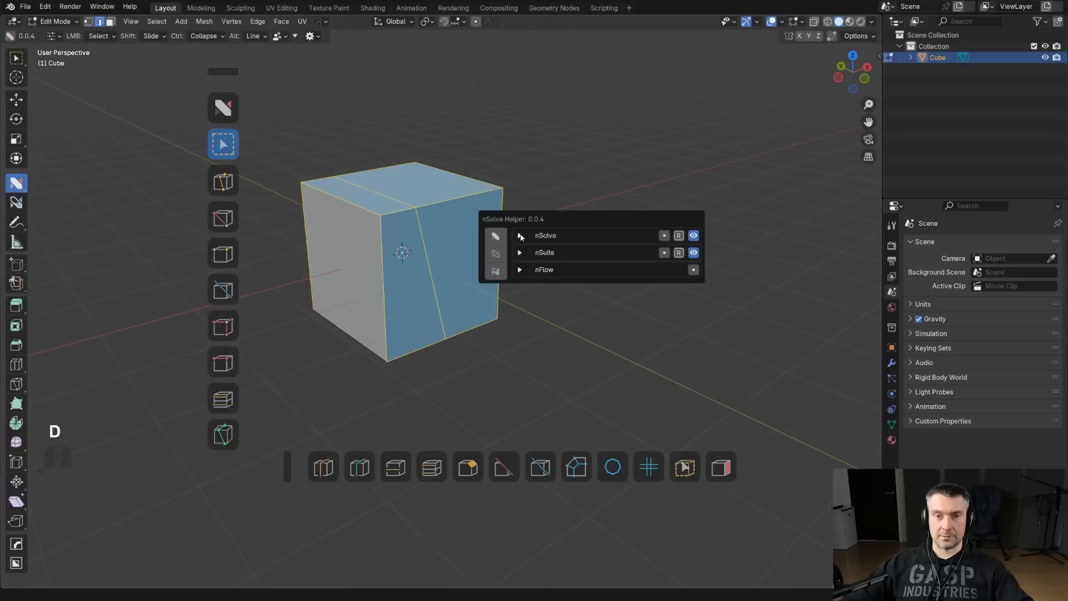
pyautogui.click(520, 235)
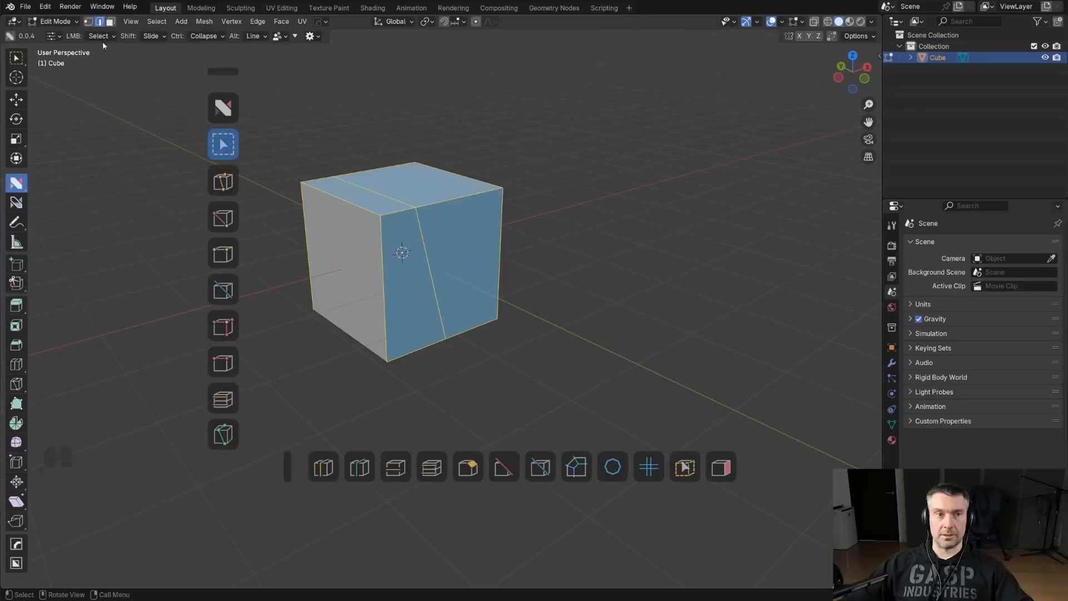
pyautogui.press('d')
pyautogui.click(674, 332)
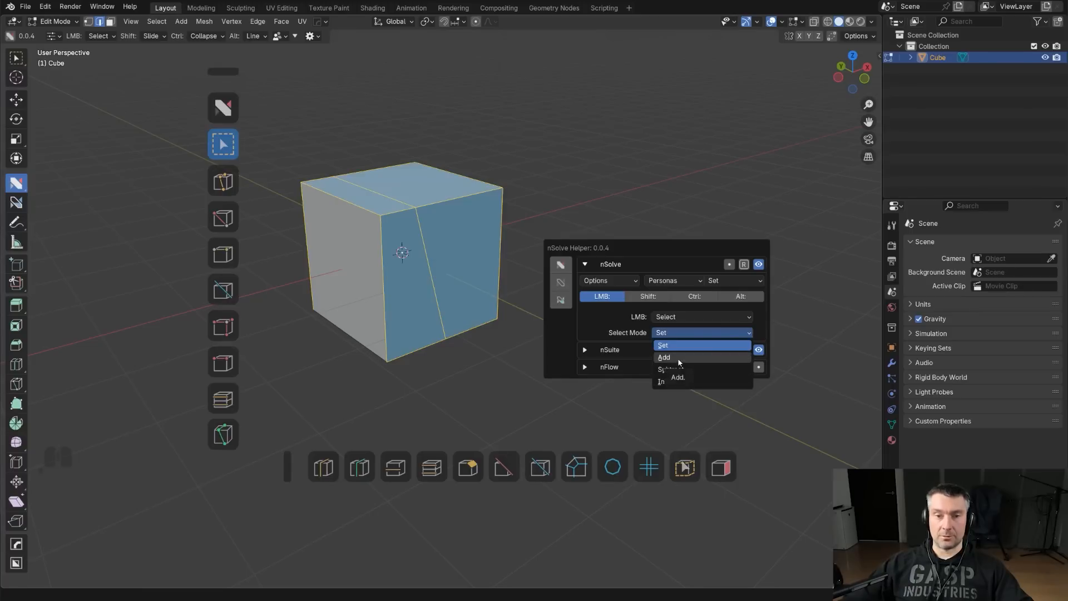
pyautogui.click(678, 358)
# - Box-select the cube again from another angle with the Select operator to add its remaining faces to the selection
pyautogui.moveTo(422, 200); pyautogui.dragTo(500, 257, button='middle')
pyautogui.press('d')
pyautogui.moveTo(295, 141); pyautogui.dragTo(530, 372)
pyautogui.moveTo(501, 334); pyautogui.dragTo(663, 198, button='middle')
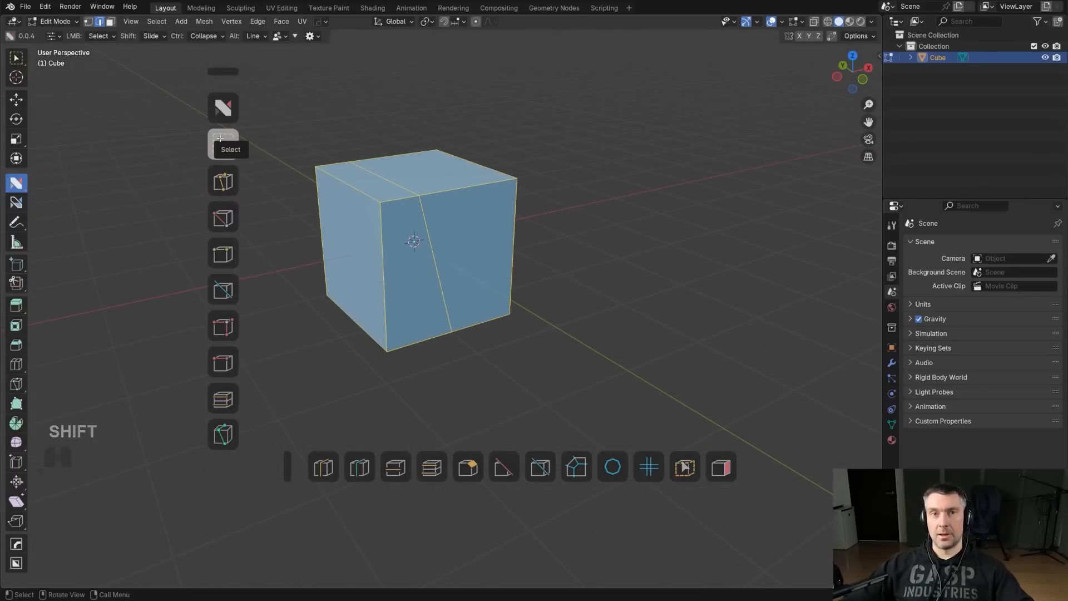
pyautogui.click(220, 139)
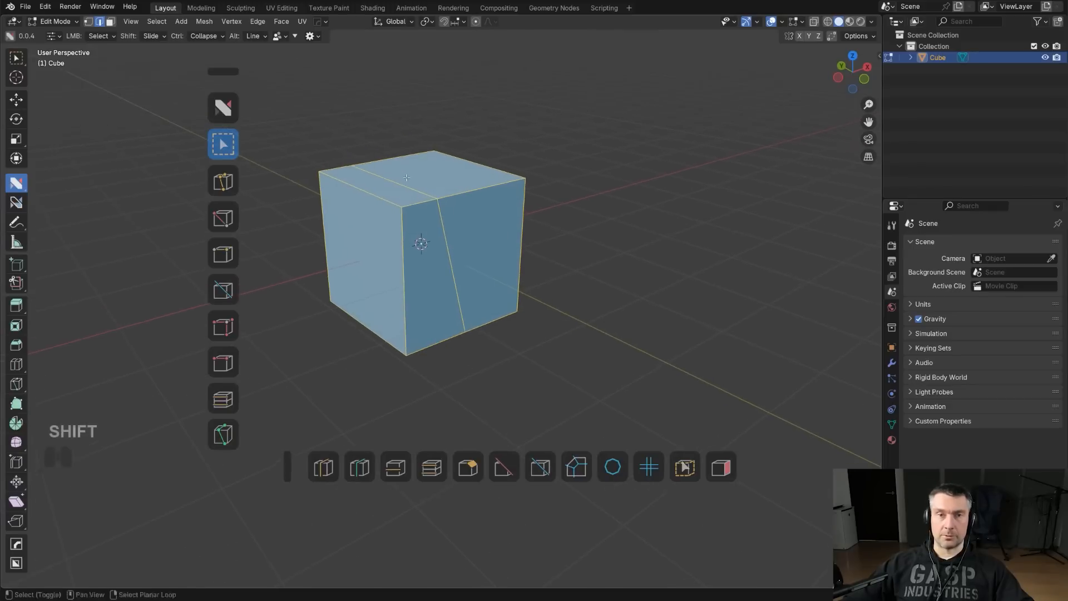
pyautogui.scroll(2, 412, 176)
pyautogui.keyDown('shift'); pyautogui.moveTo(415, 176); pyautogui.dragTo(424, 180, button='middle'); pyautogui.keyUp('shift')
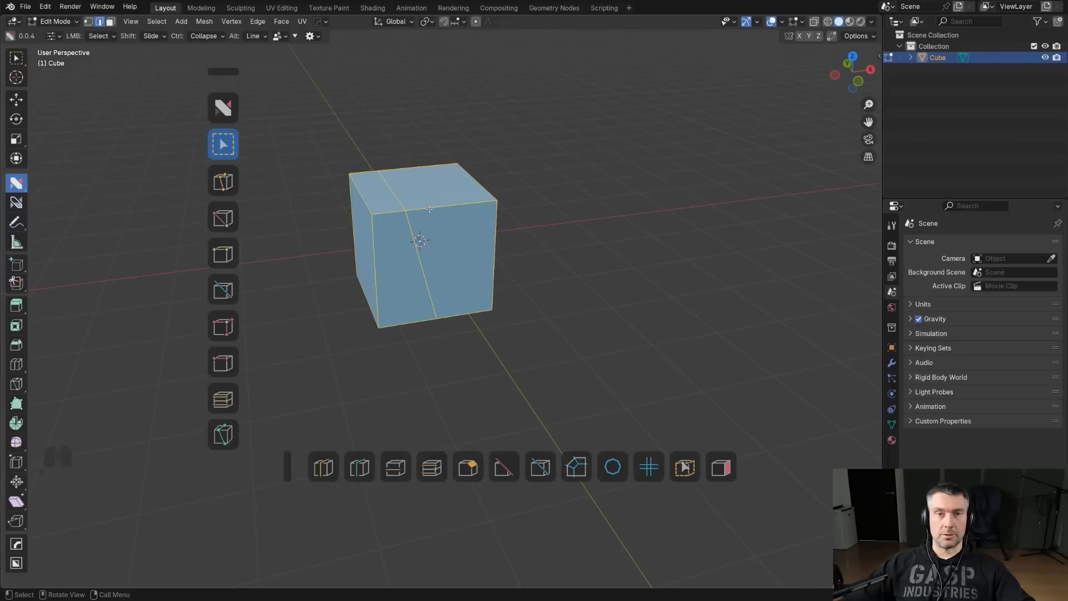
pyautogui.moveTo(418, 224)
pyautogui.mouseDown(button='middle')
pyautogui.moveTo(382, 216)
pyautogui.moveTo(429, 221)
pyautogui.moveTo(417, 208)
pyautogui.moveTo(426, 212)
pyautogui.mouseUp(button='middle')
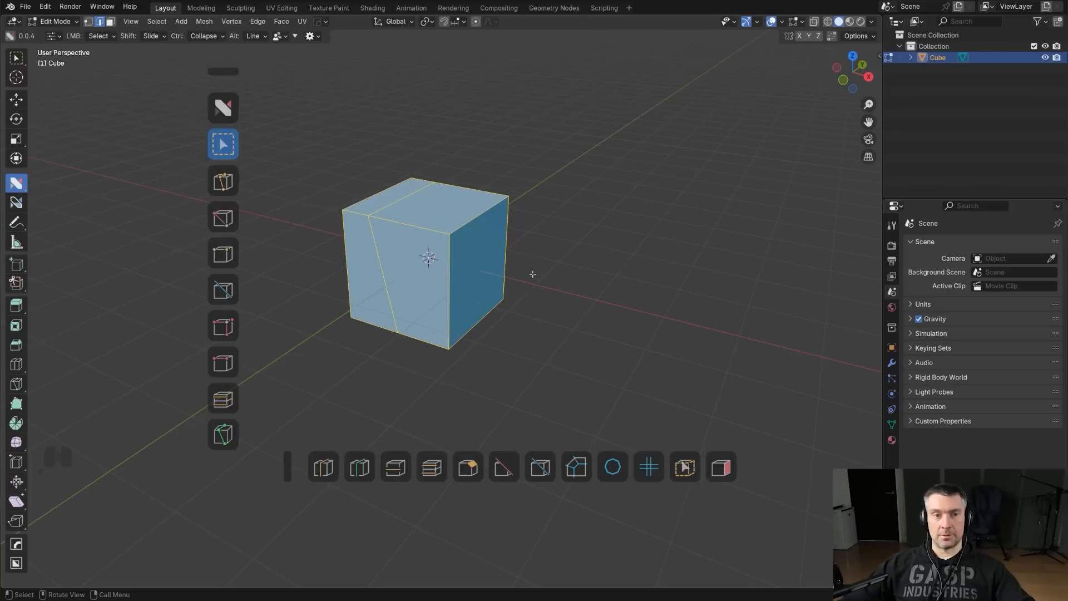
# - Switch to the standard box selection tool, then reactivate the nSolve tool
pyautogui.press('w')
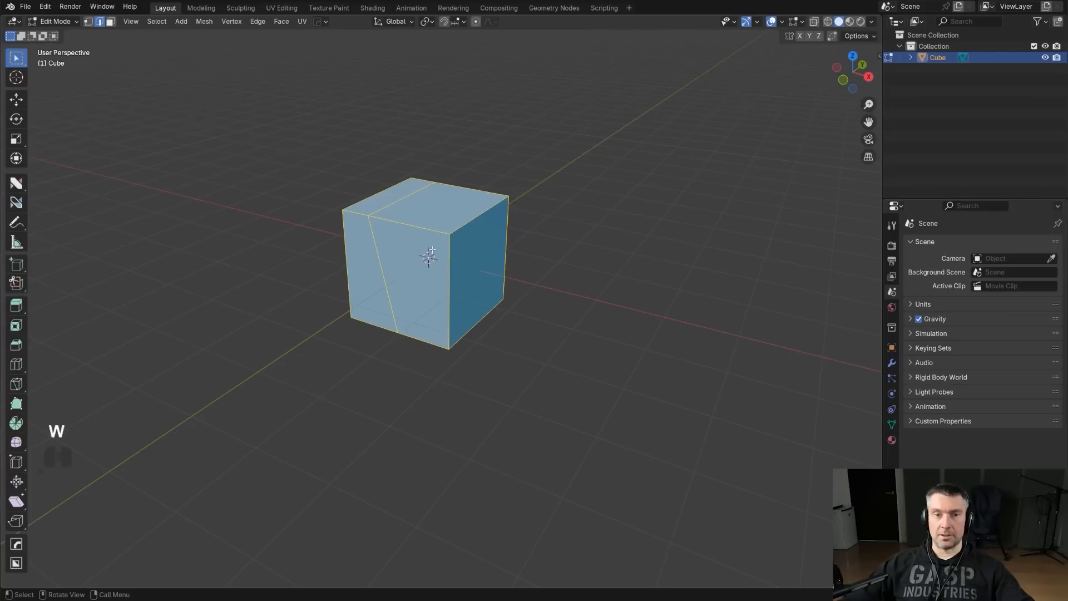
pyautogui.keyDown('shift'); pyautogui.moveTo(444, 235); pyautogui.dragTo(453, 254, button='middle'); pyautogui.keyUp('shift')
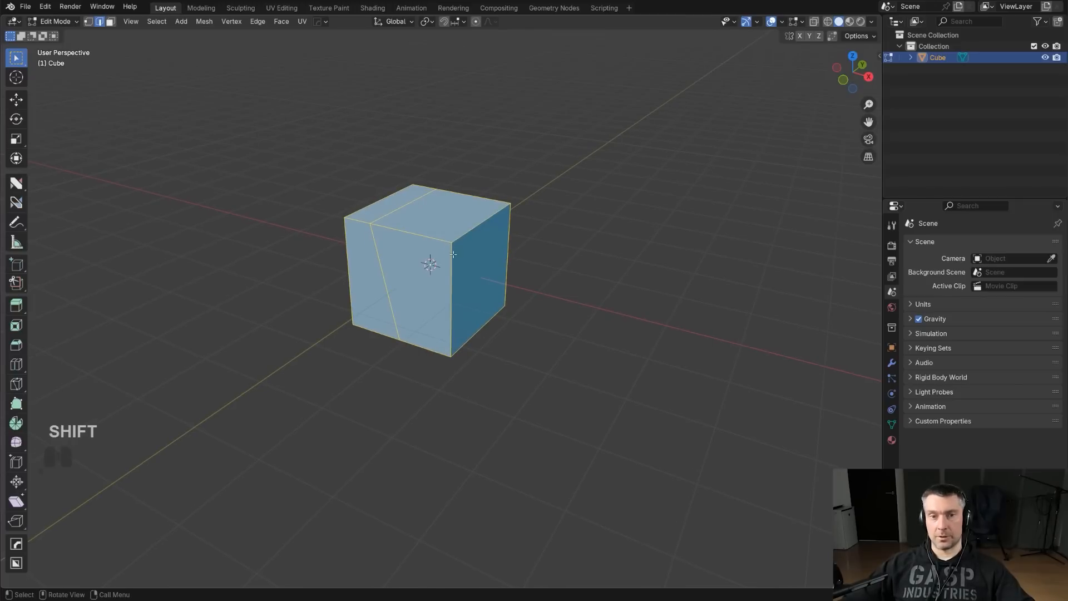
pyautogui.scroll(2, 460, 260)
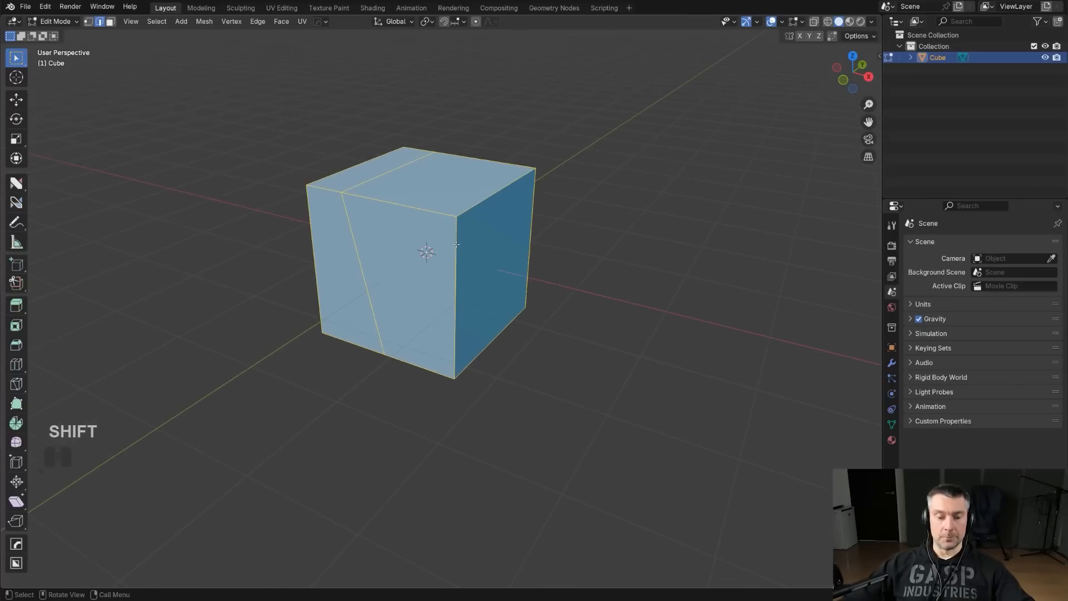
pyautogui.hotkey('ctrl', 'q')
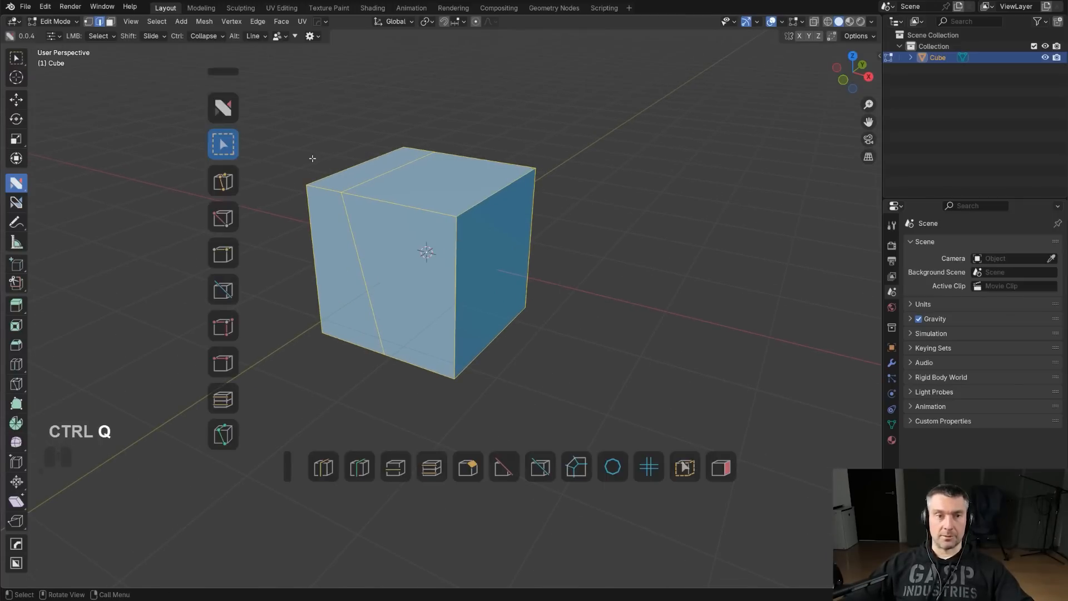
# - Examine the Select Mode options of the Select operator in nSolve Helper
pyautogui.press('d')
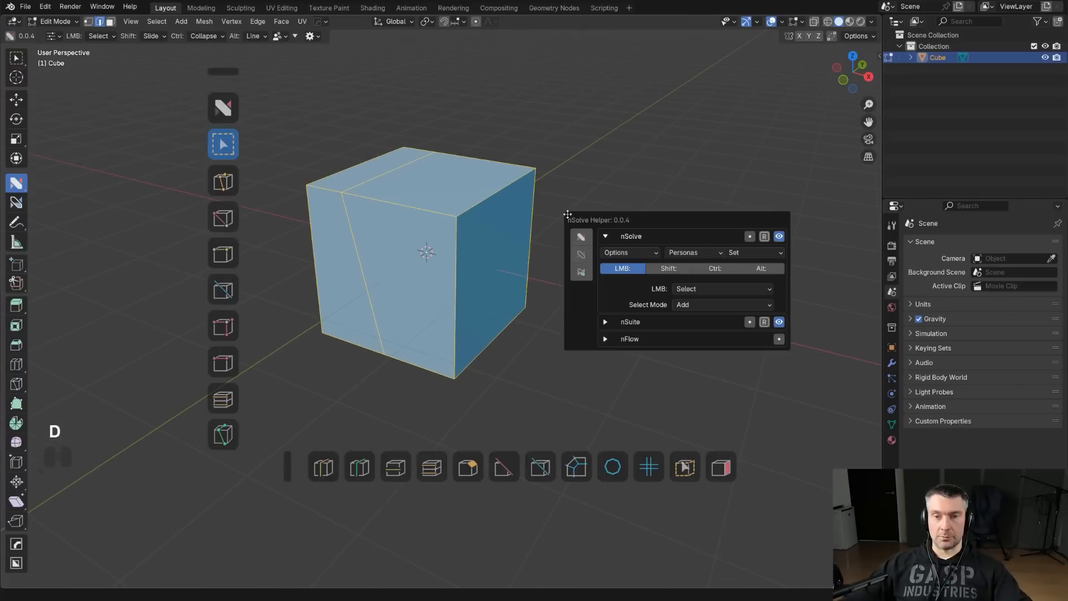
pyautogui.click(719, 304)
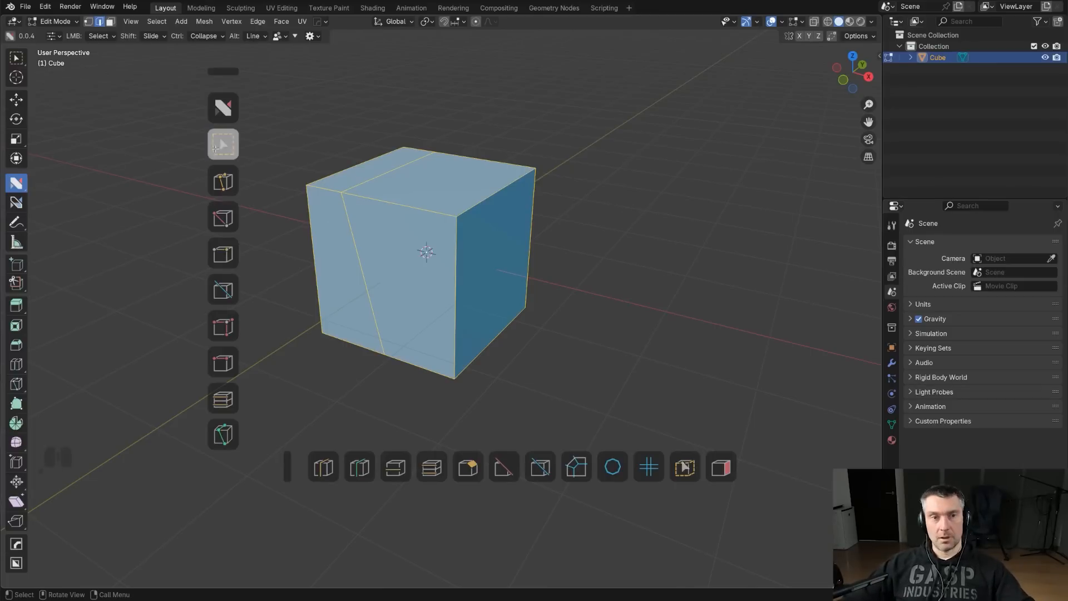
pyautogui.press('Tab')
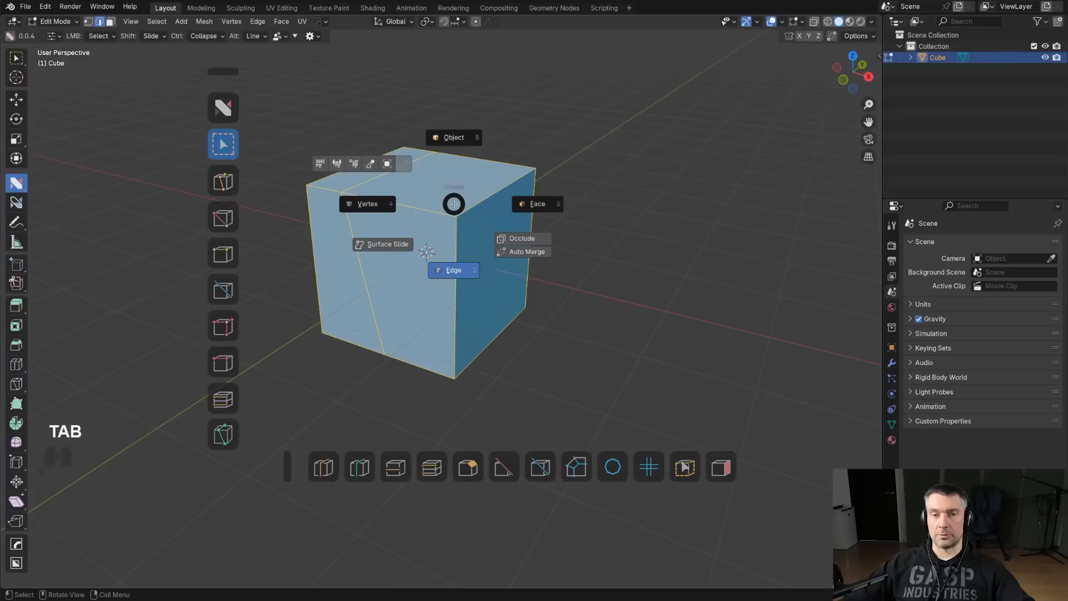
pyautogui.click(223, 142)
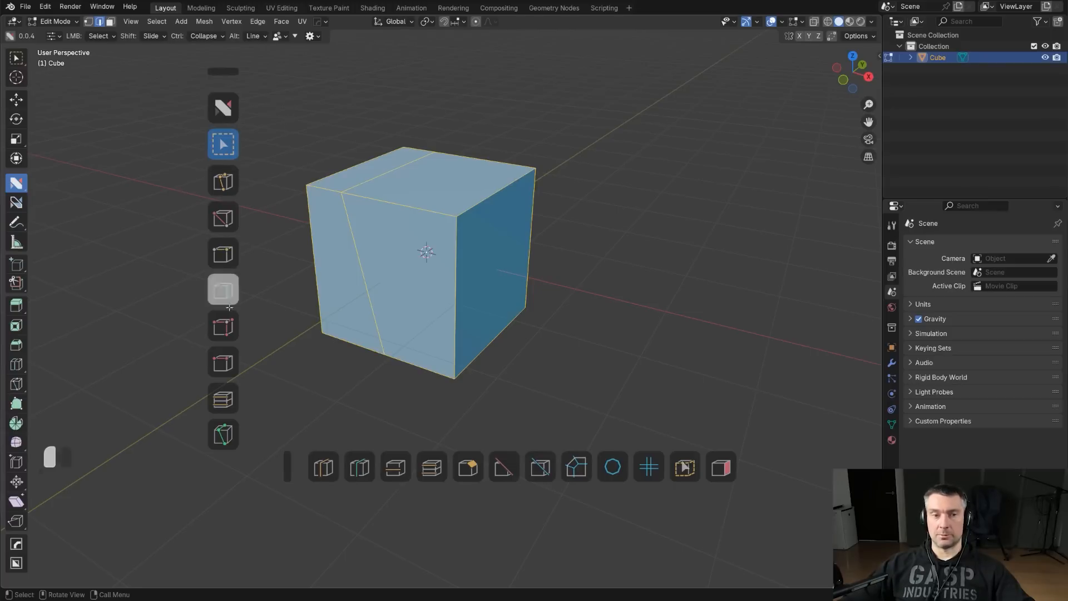
pyautogui.press('d')
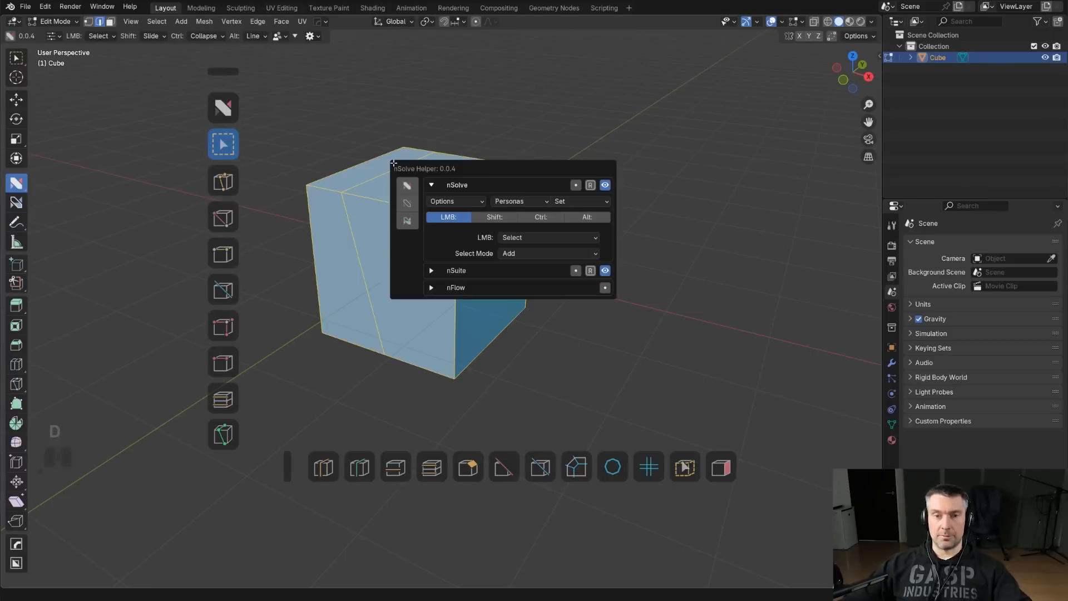
pyautogui.click(534, 253)
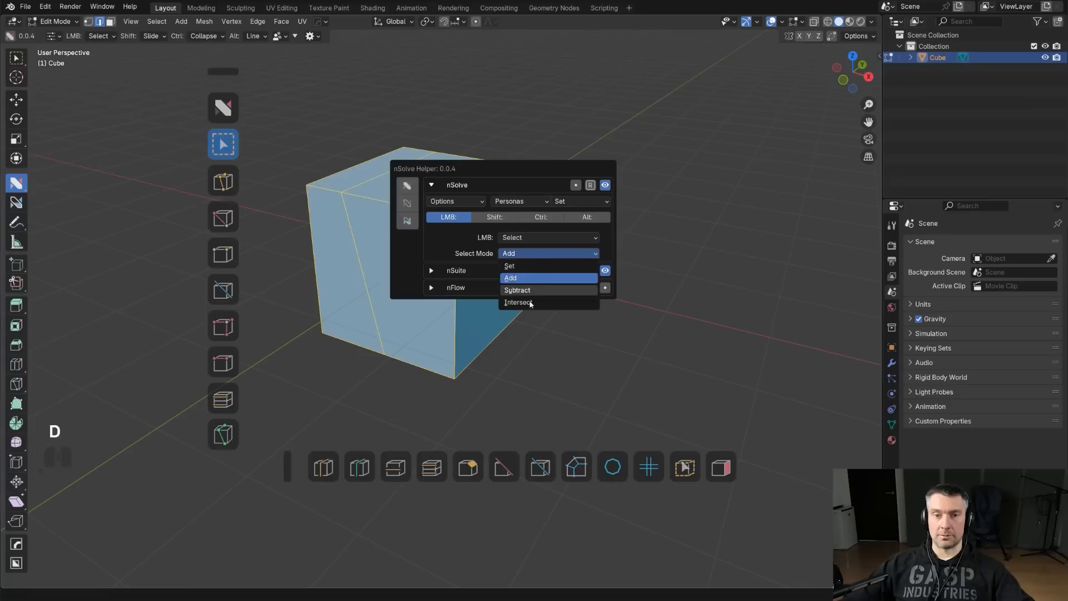
pyautogui.click(534, 298)
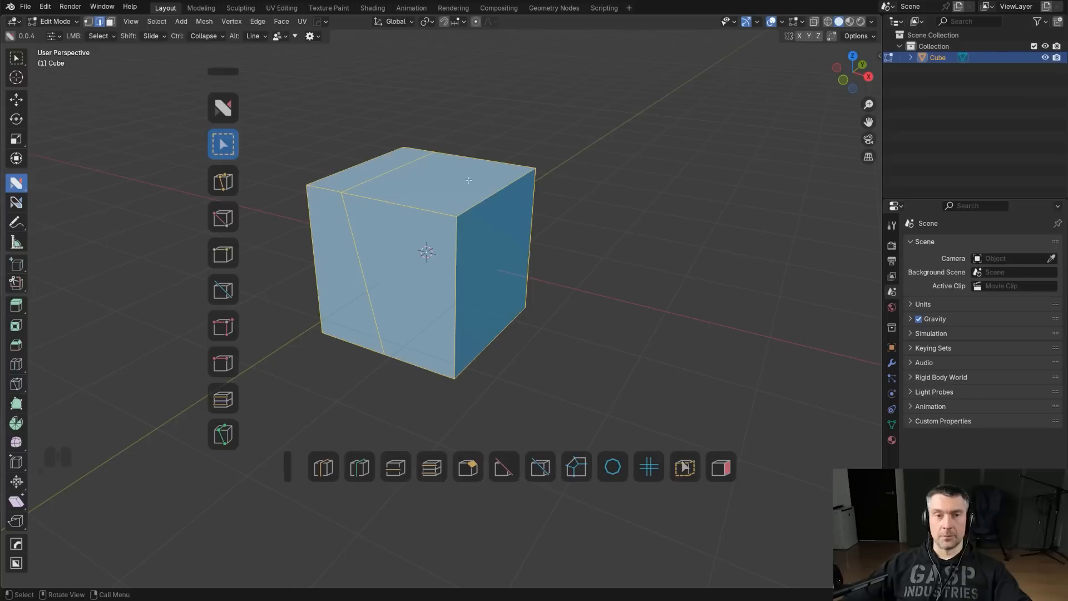
# - Remove Select from the nSolve gizmo list in the nSolve Helper options
pyautogui.press('d')
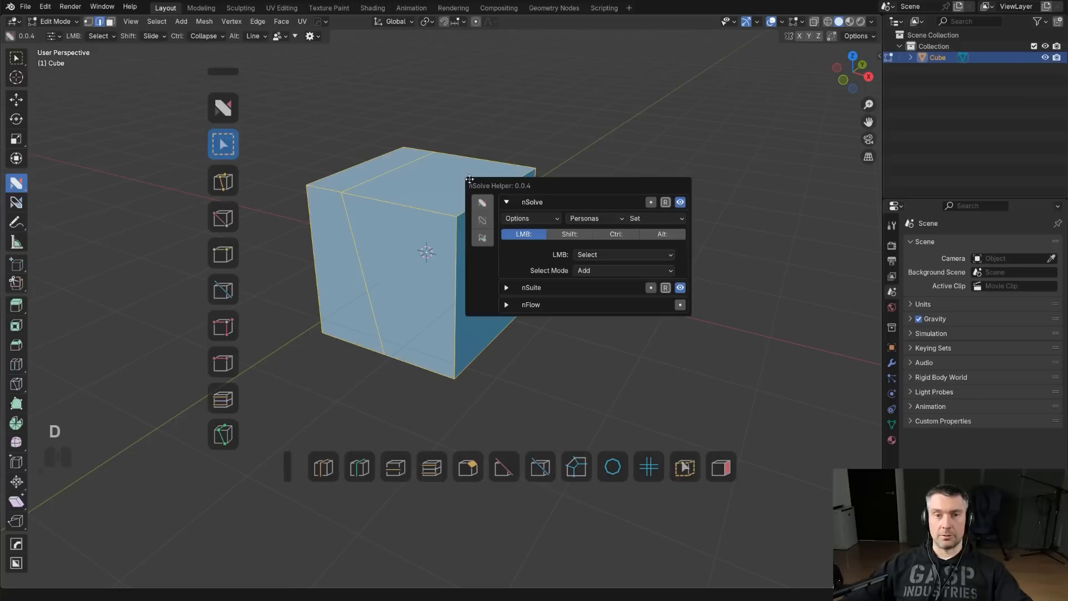
pyautogui.click(547, 221)
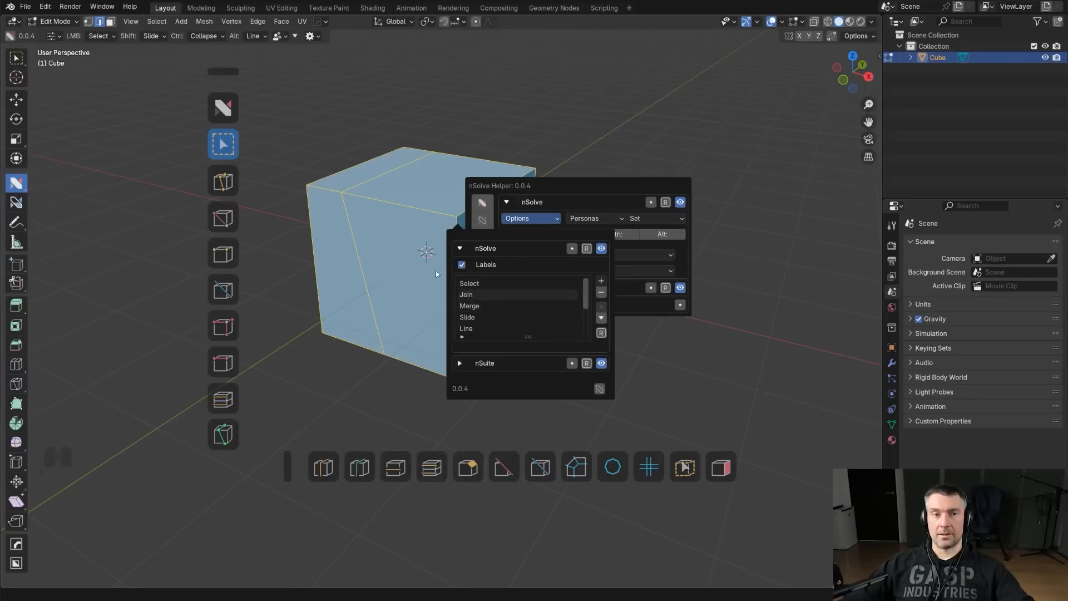
pyautogui.click(223, 153)
pyautogui.press('d')
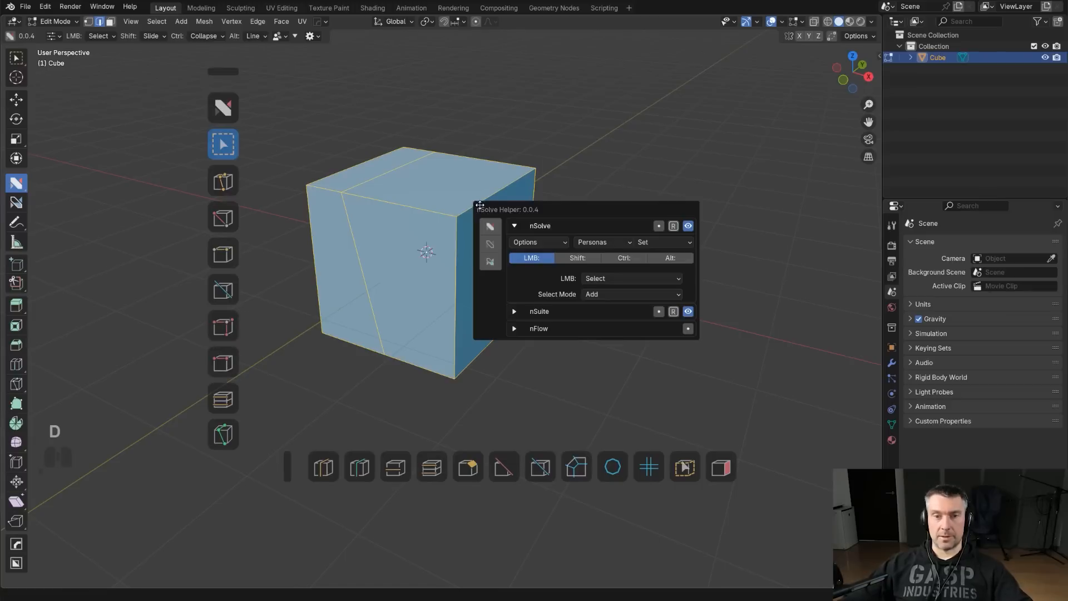
pyautogui.click(551, 245)
pyautogui.click(525, 307)
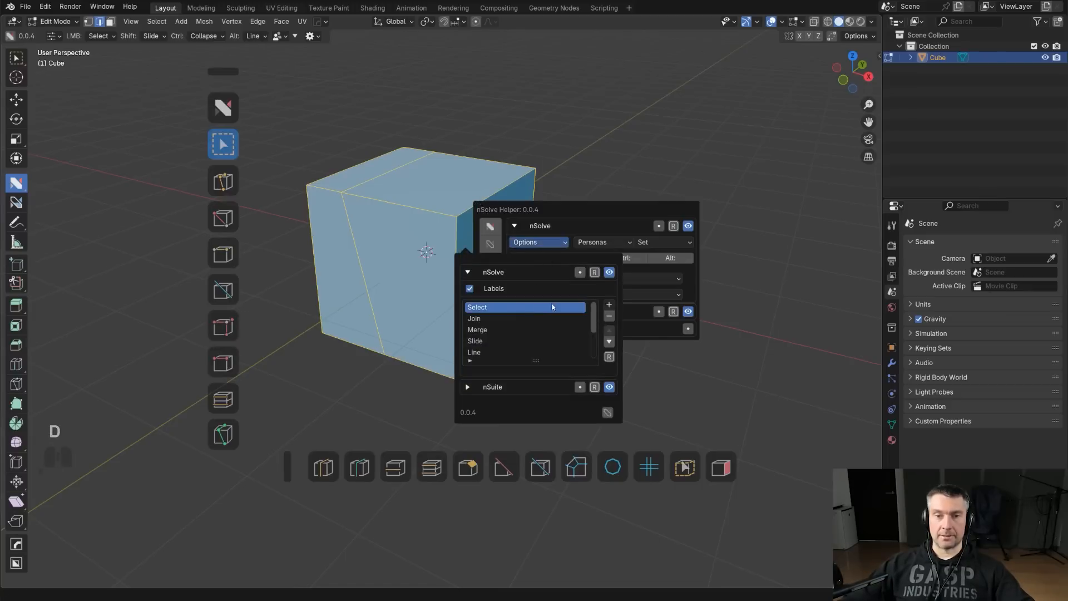
pyautogui.click(611, 316)
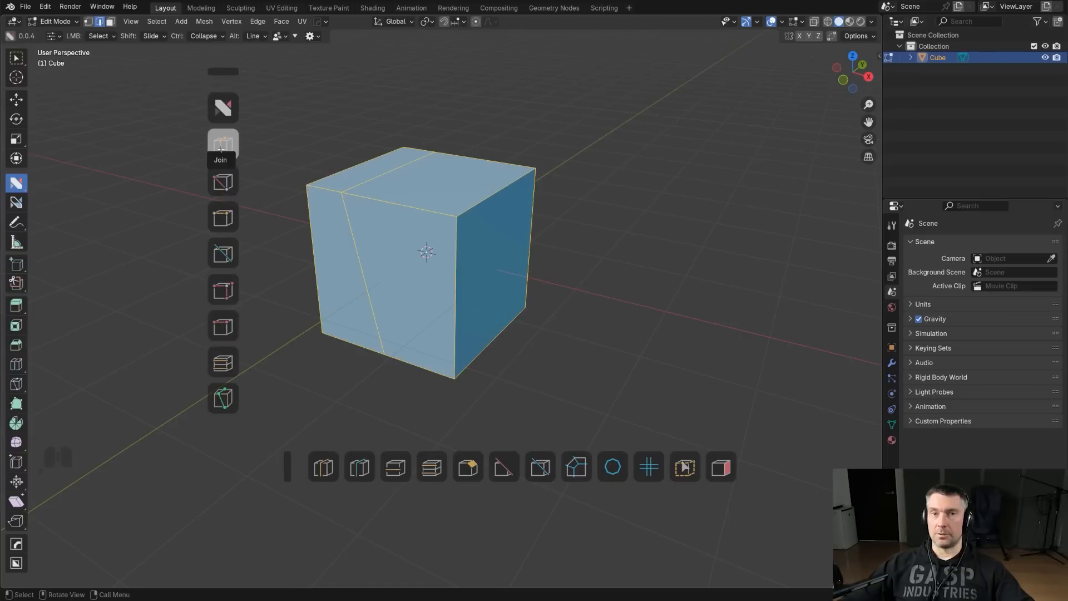
# - Select only the cube's front top edge beside the loop cut and activate the Join operator
pyautogui.click(443, 186)
pyautogui.keyDown('shift'); pyautogui.moveTo(440, 183); pyautogui.dragTo(451, 194, button='middle'); pyautogui.keyUp('shift')
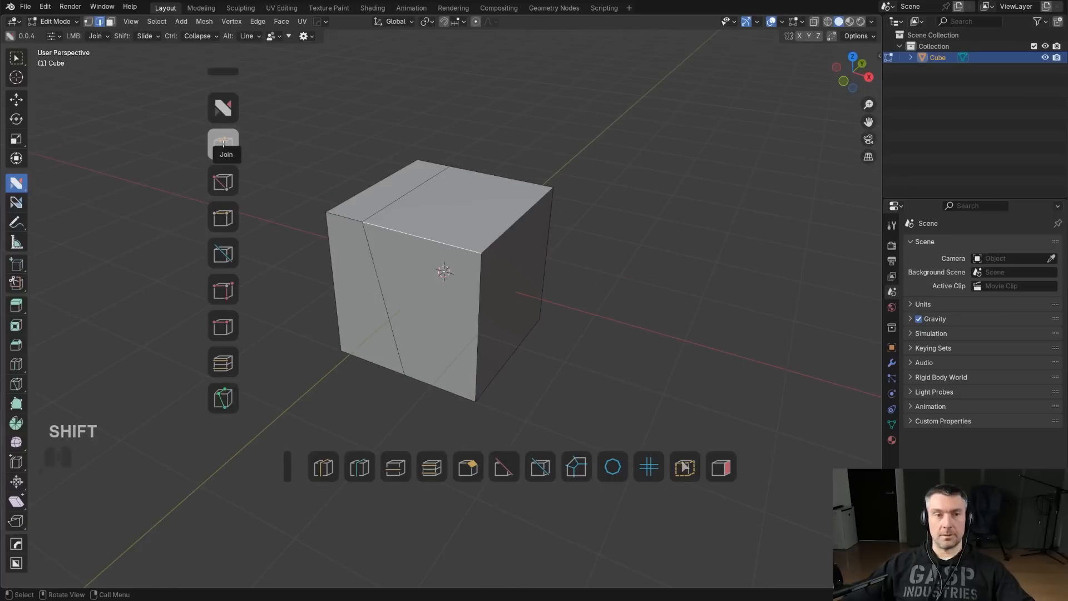
pyautogui.click(223, 143)
# - Try Join from the loop cut's front top vertex to the far top corner and the near bottom corner, then undo both joins
pyautogui.keyDown('shift'); pyautogui.moveTo(400, 278); pyautogui.dragTo(440, 224, button='middle'); pyautogui.keyUp('shift')
pyautogui.moveTo(391, 239); pyautogui.dragTo(541, 171)
pyautogui.moveTo(541, 172); pyautogui.dragTo(443, 225, button='middle')
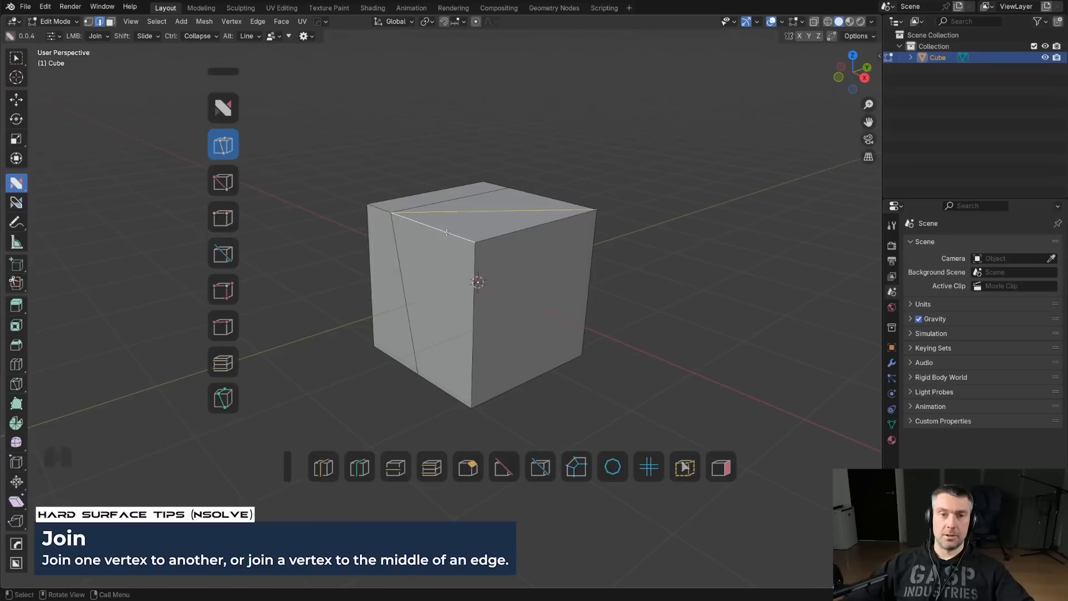
pyautogui.moveTo(391, 214); pyautogui.dragTo(470, 405)
pyautogui.moveTo(472, 314); pyautogui.dragTo(476, 288, button='middle')
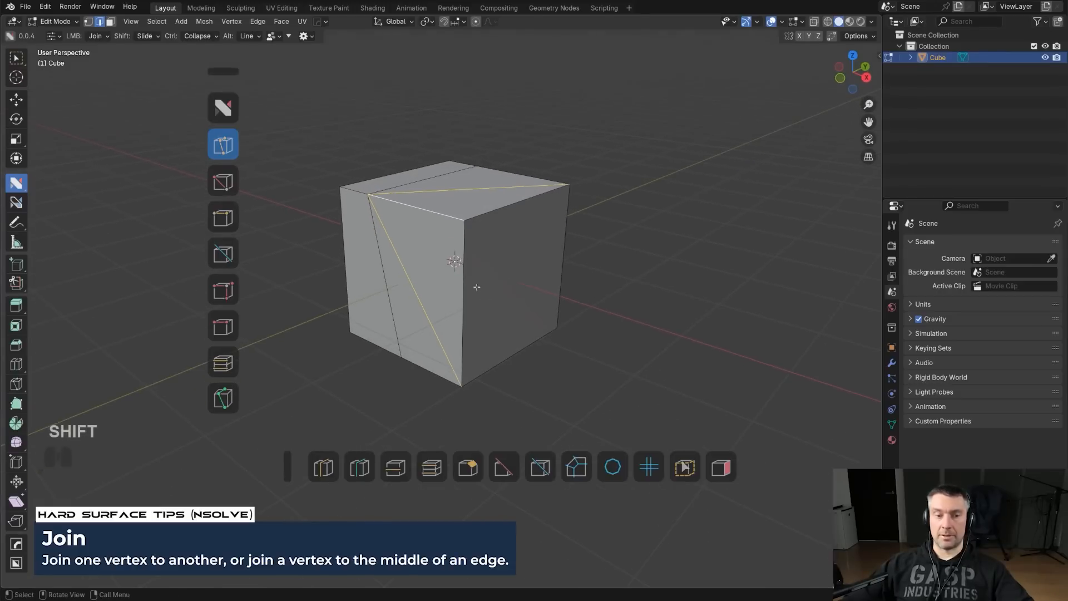
pyautogui.press('d')
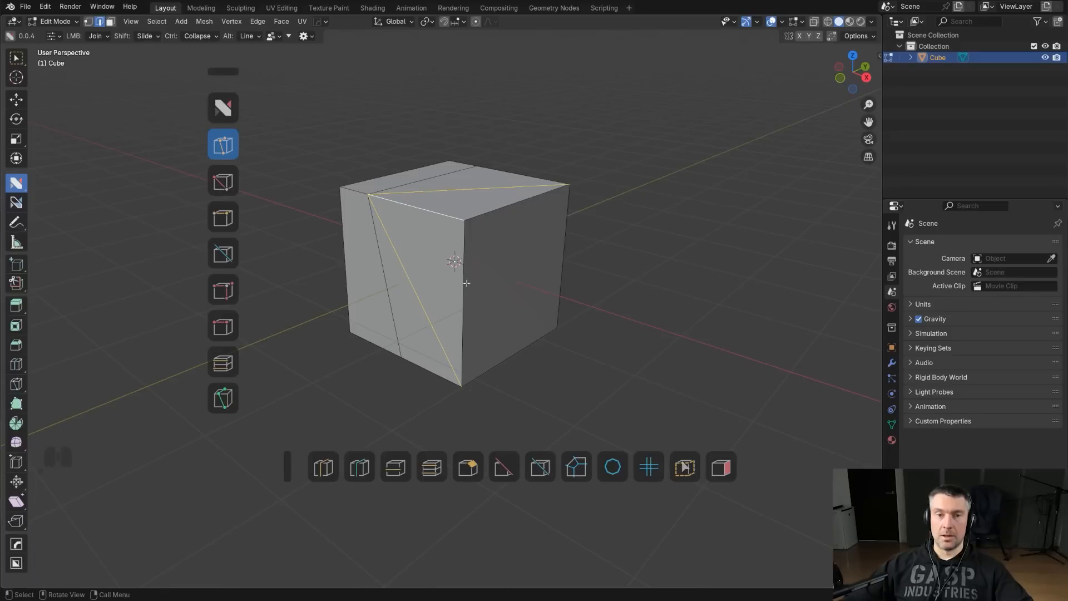
pyautogui.moveTo(450, 281); pyautogui.dragTo(446, 247, button='middle')
pyautogui.moveTo(547, 269); pyautogui.dragTo(553, 249, button='middle')
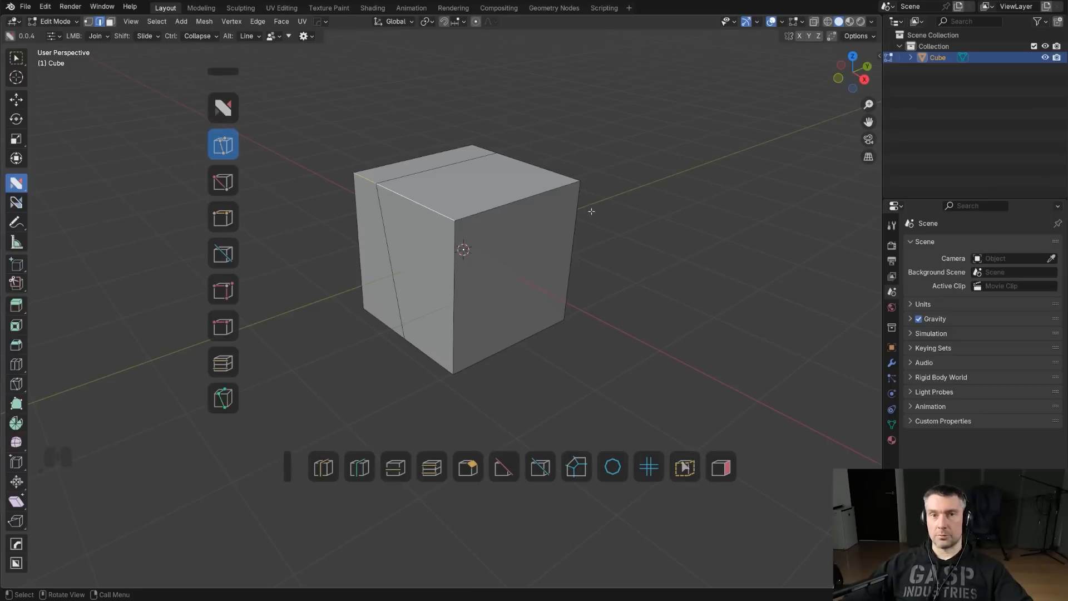
pyautogui.moveTo(517, 237); pyautogui.dragTo(469, 231, button='middle')
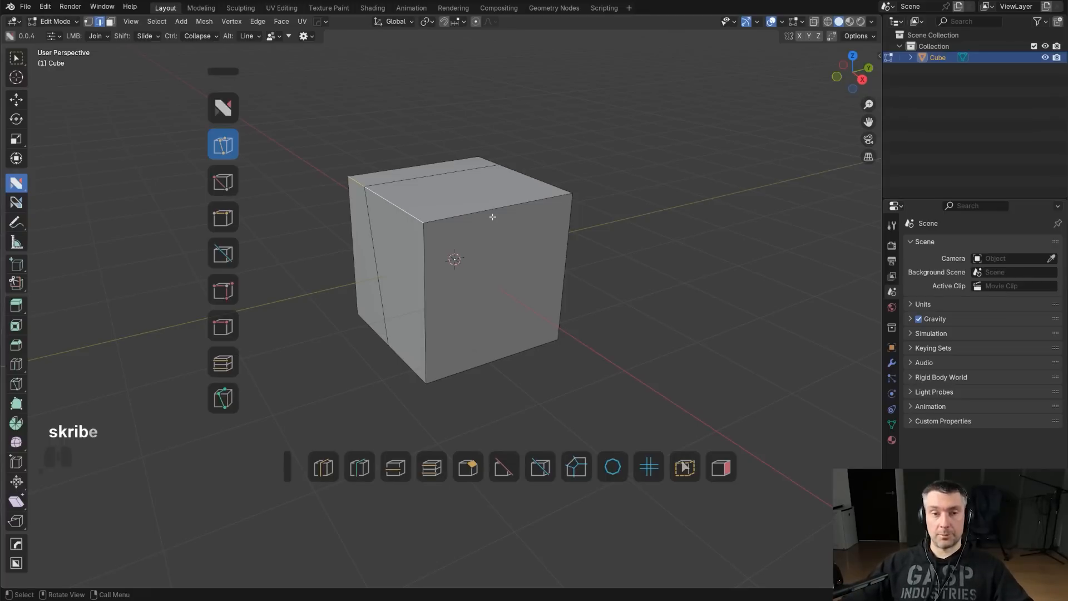
# - Bevel the cube's front top edge with 10 segments and an offset of about 0.908 m
pyautogui.keyDown('shift'); pyautogui.moveTo(410, 227); pyautogui.dragTo(423, 244, button='middle'); pyautogui.keyUp('shift')
pyautogui.hotkey('ctrl', 'b')
pyautogui.scroll(9, 573, 244)
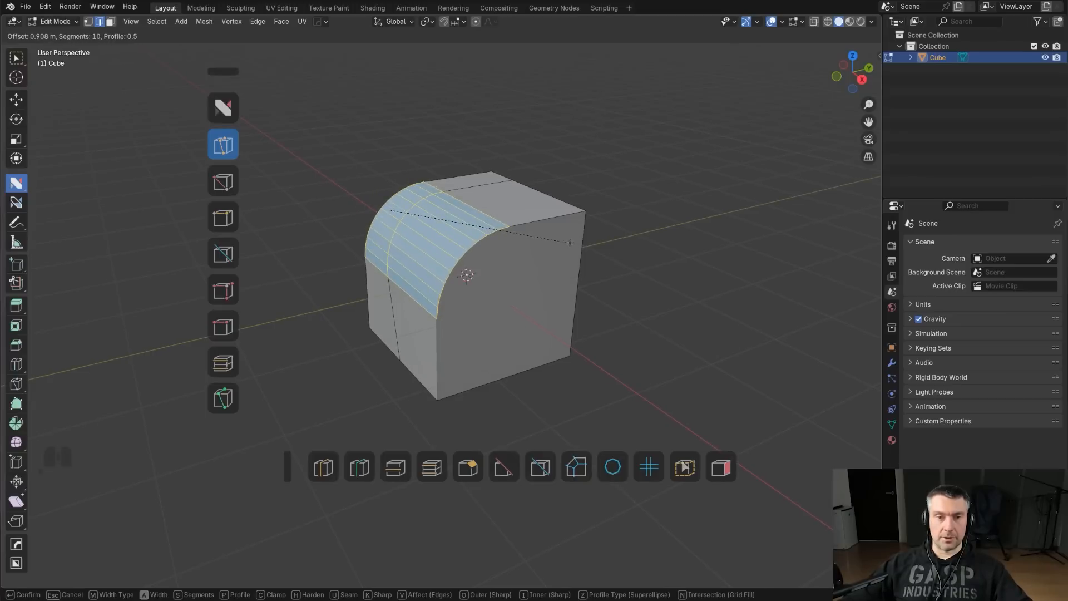
pyautogui.click(570, 243)
# - Switch to vertex selection and select the path of vertices along the bevel's arc on the cube's positive X face
pyautogui.scroll(3, 561, 245)
pyautogui.press('Tab')
pyautogui.scroll(-2, 517, 237)
pyautogui.click(529, 212)
pyautogui.keyDown('ctrl'); pyautogui.click(442, 324); pyautogui.keyUp('ctrl')
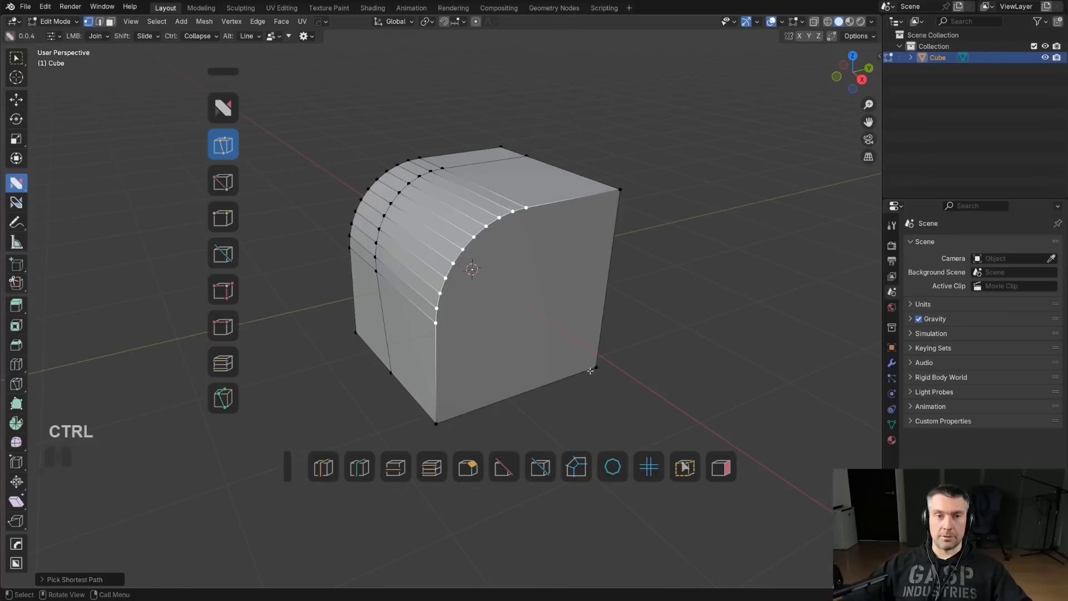
# - Enable Multi Join with only Vert snapping and join the selected arc vertices to the positive X face's far bottom corner
pyautogui.press('d')
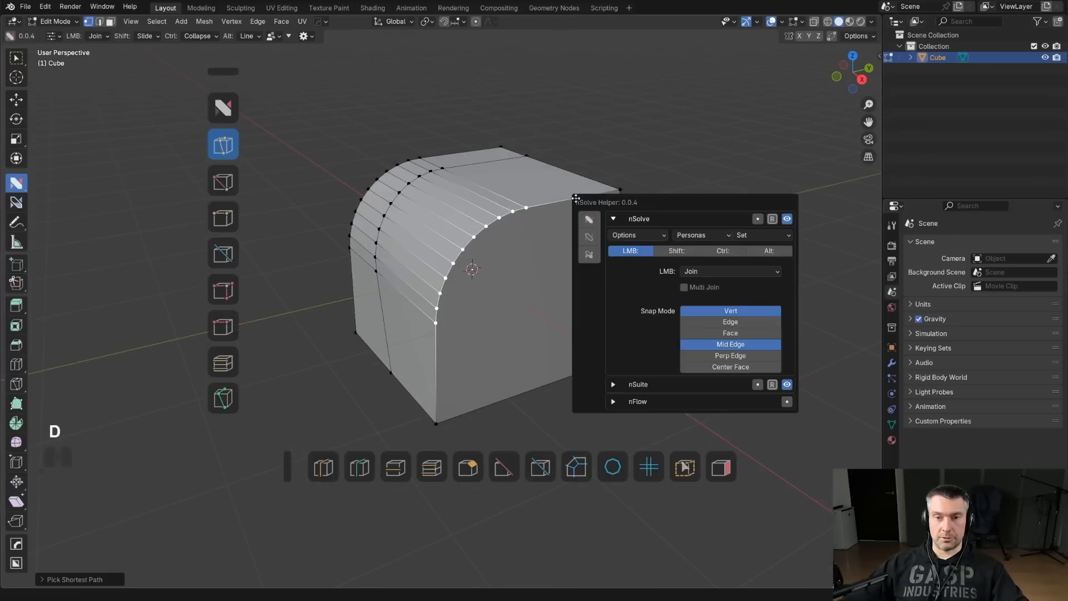
pyautogui.click(684, 287)
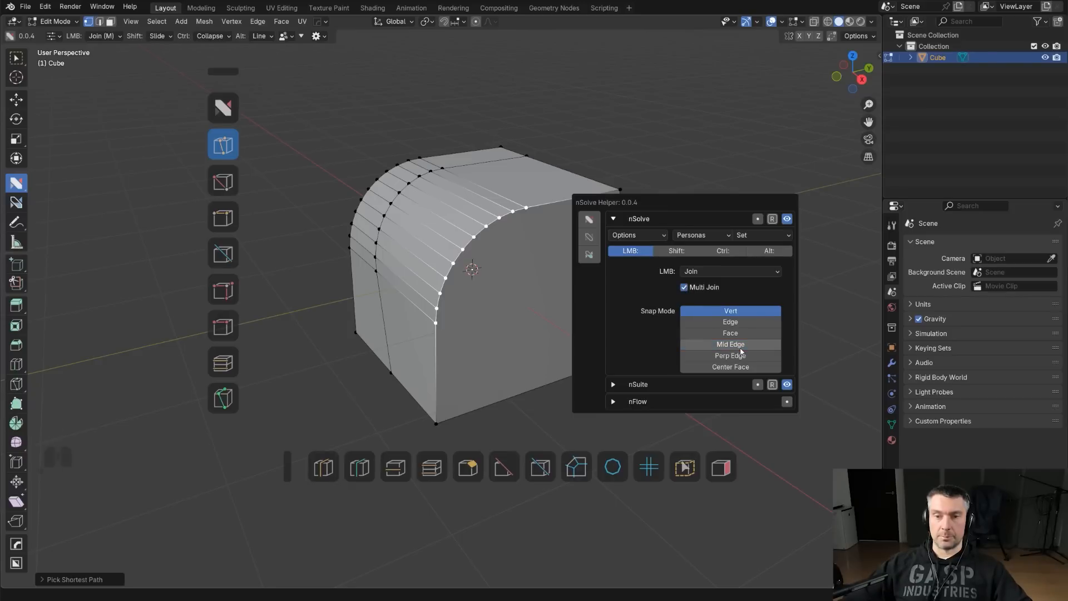
pyautogui.click(732, 314)
pyautogui.moveTo(508, 286); pyautogui.dragTo(492, 280, button='middle')
pyautogui.keyDown('shift'); pyautogui.moveTo(492, 280); pyautogui.dragTo(454, 251, button='middle'); pyautogui.keyUp('shift')
pyautogui.moveTo(456, 251); pyautogui.dragTo(584, 359)
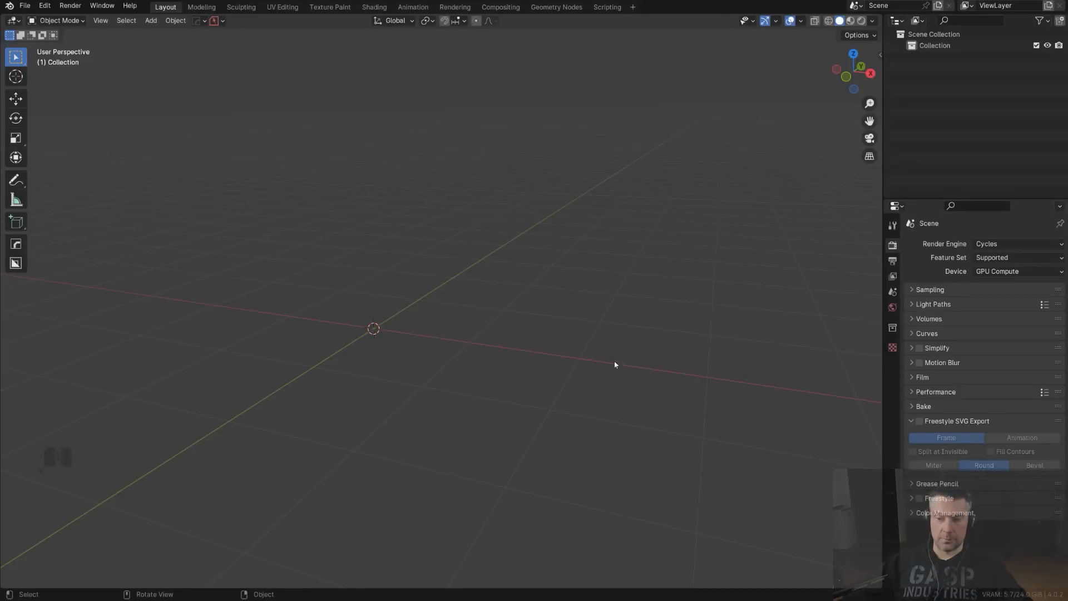
# - Add a mesh cube to the empty scene and enter Edit Mode
pyautogui.hotkey('shift', 'a')
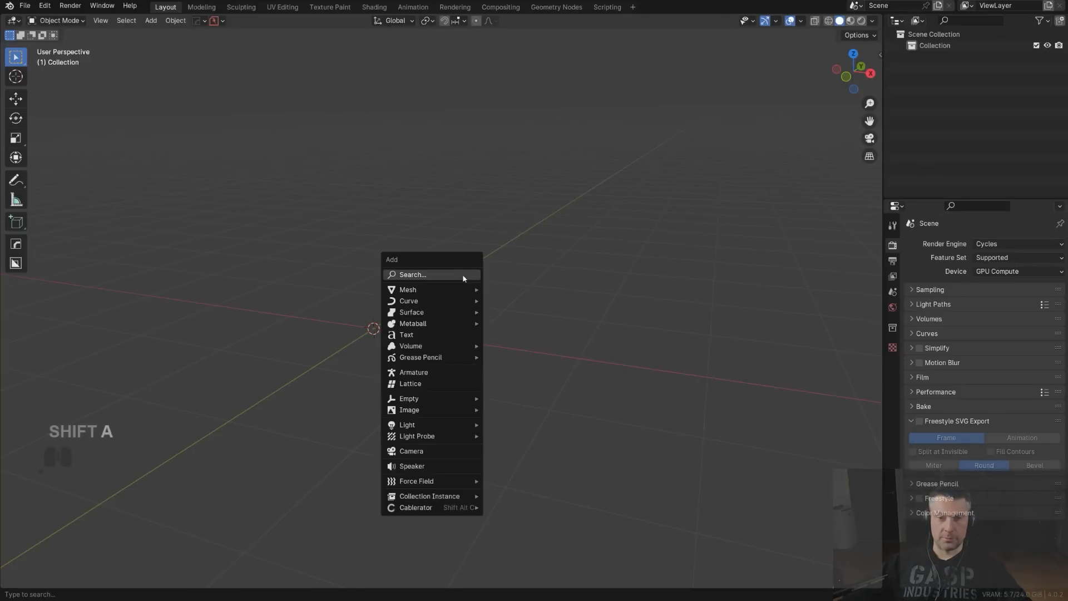
pyautogui.moveTo(452, 293)
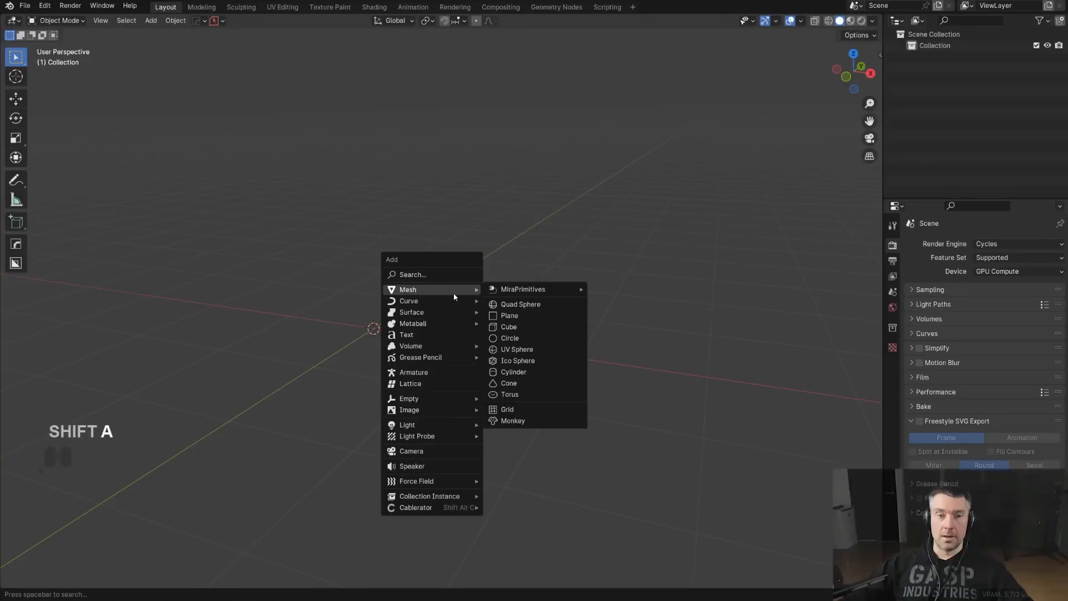
pyautogui.click(528, 328)
pyautogui.press('Tab')
pyautogui.scroll(-3, 390, 270)
# - Bevel the new cube's front top edge with 10 segments and an offset of about 0.976 m
pyautogui.hotkey('ctrl', 'b')
pyautogui.scroll(4, 579, 281)
pyautogui.scroll(5, 581, 278)
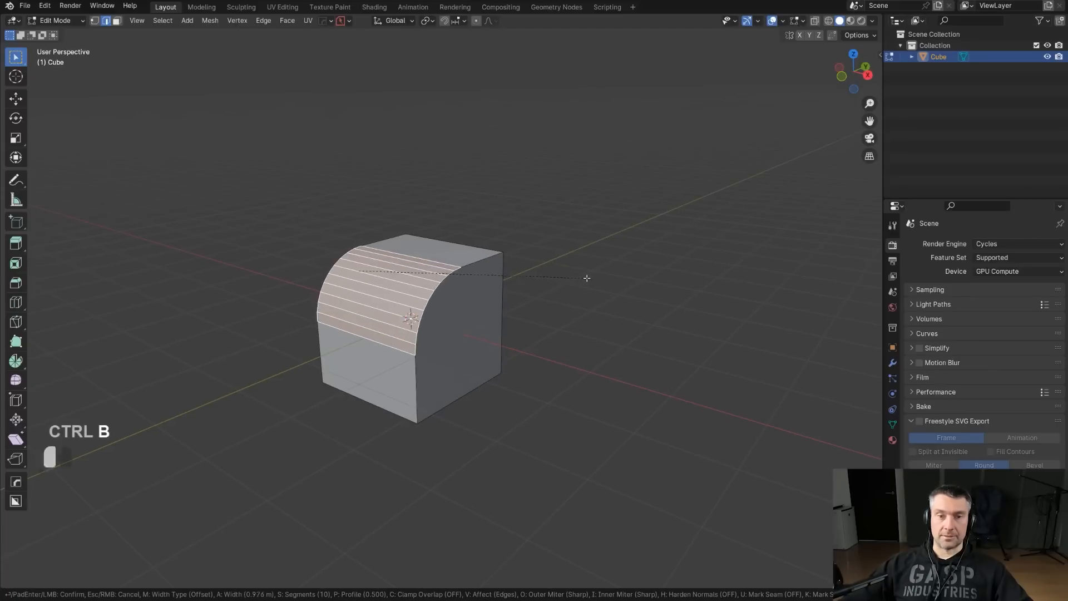
pyautogui.click(584, 277)
pyautogui.scroll(2, 558, 277)
pyautogui.keyDown('shift'); pyautogui.moveTo(558, 277); pyautogui.dragTo(582, 225, button='middle'); pyautogui.keyUp('shift')
# - Switch to vertex selection and select the bevel arc's vertices on the positive X face plus that face's far bottom corner
pyautogui.press('Tab')
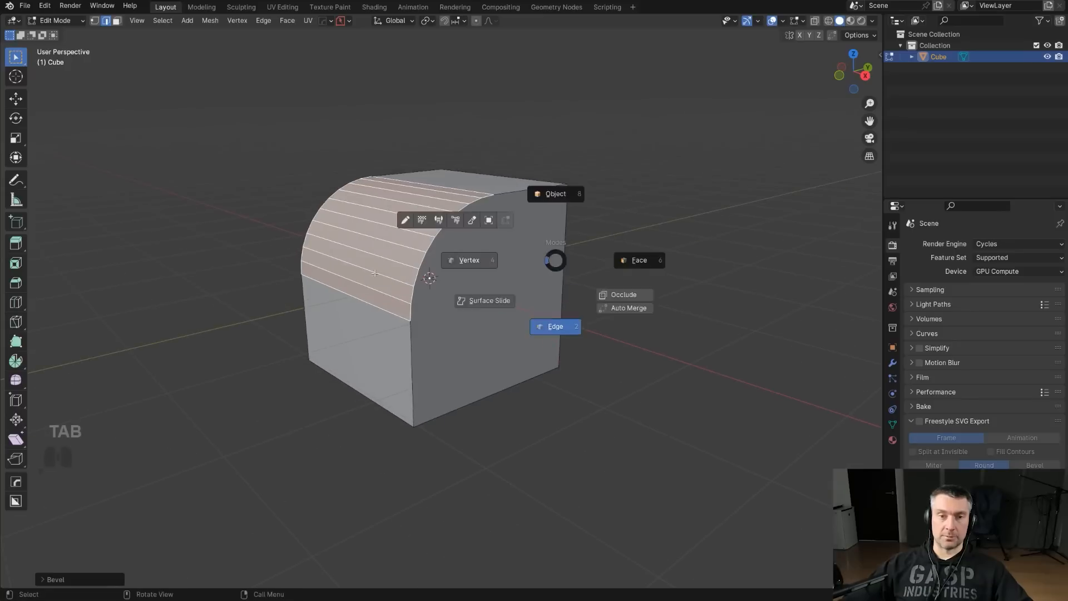
pyautogui.click(470, 259)
pyautogui.click(494, 194)
pyautogui.keyDown('ctrl'); pyautogui.click(412, 327); pyautogui.keyUp('ctrl')
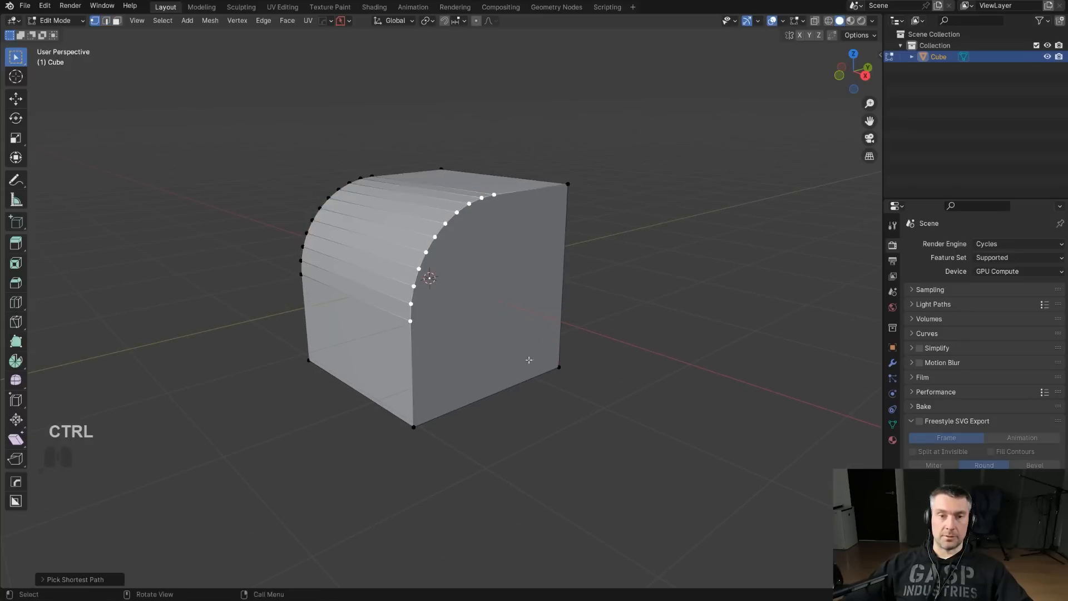
pyautogui.moveTo(512, 353); pyautogui.dragTo(568, 376, button='middle')
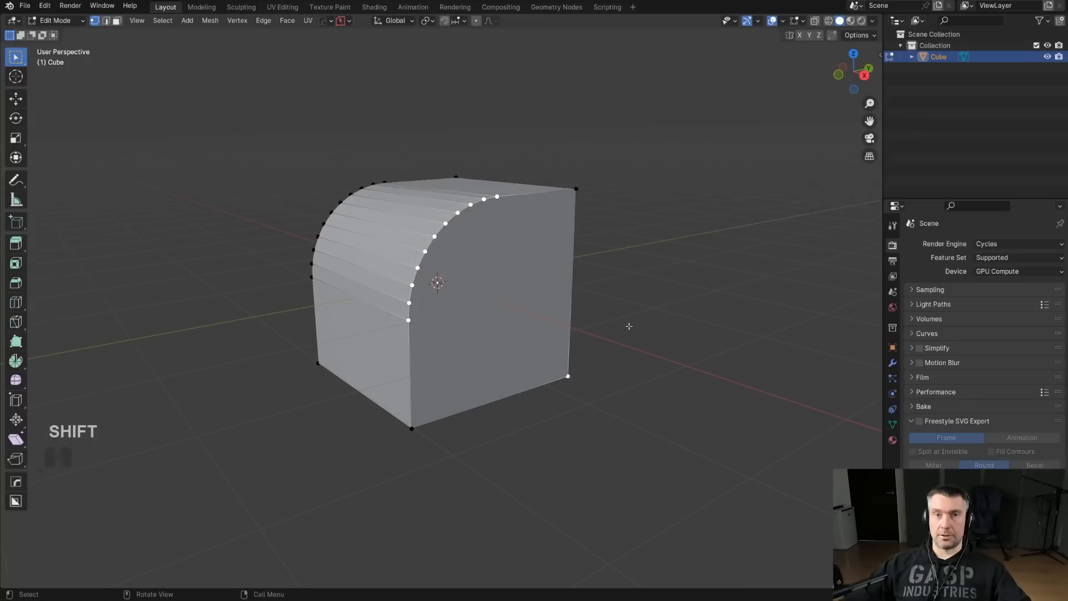
# - Connect the selected arc vertices to the far bottom corner with the Star Connect operation
pyautogui.press('q')
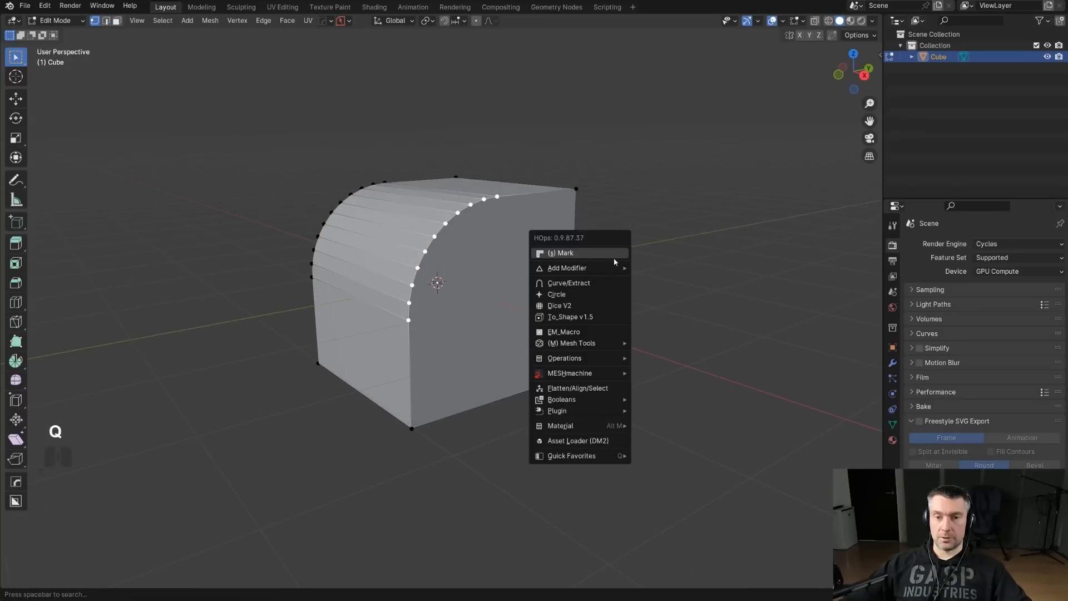
pyautogui.moveTo(609, 376)
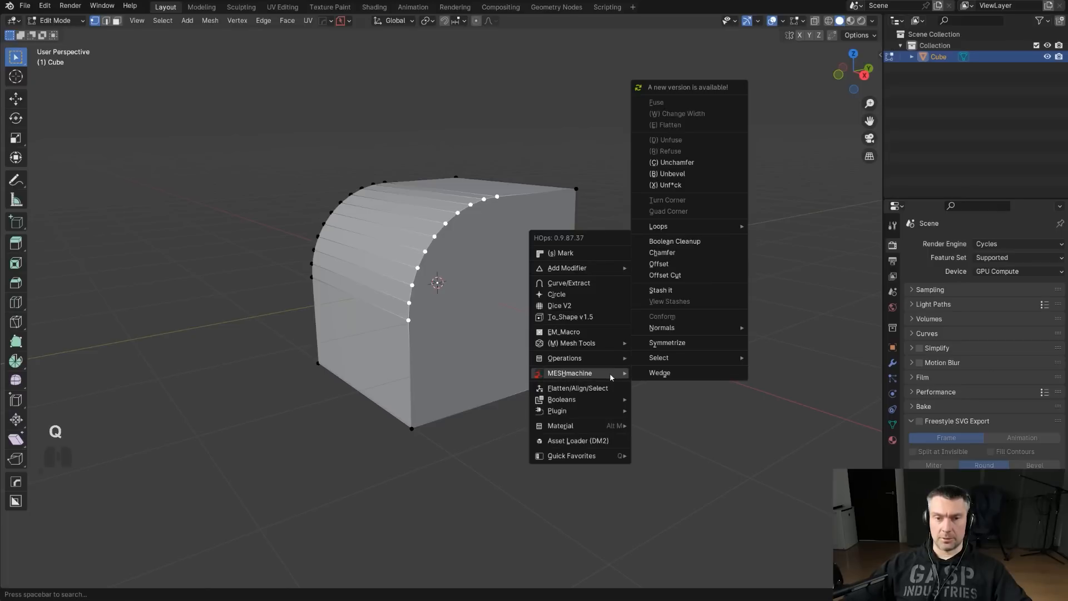
pyautogui.moveTo(611, 357)
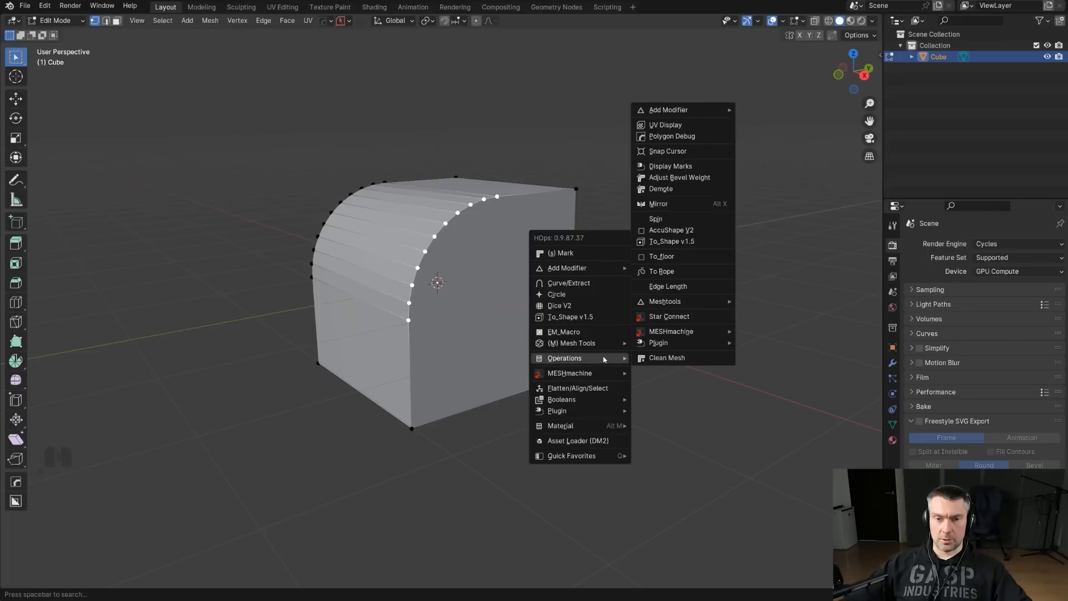
pyautogui.click(680, 322)
pyautogui.moveTo(543, 313); pyautogui.dragTo(505, 307, button='middle')
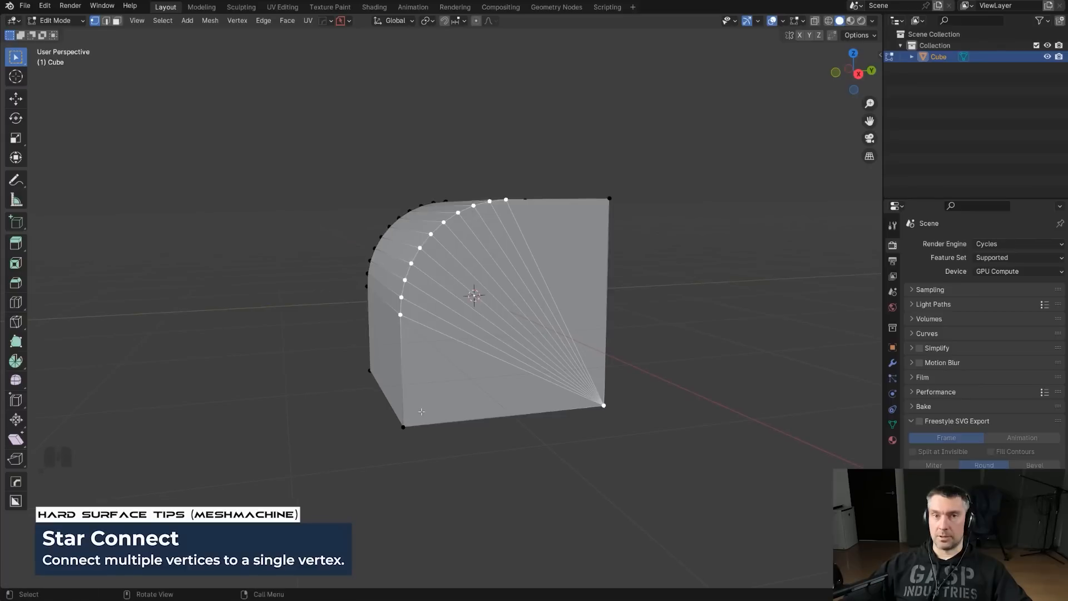
pyautogui.moveTo(499, 391); pyautogui.dragTo(508, 316, button='middle')
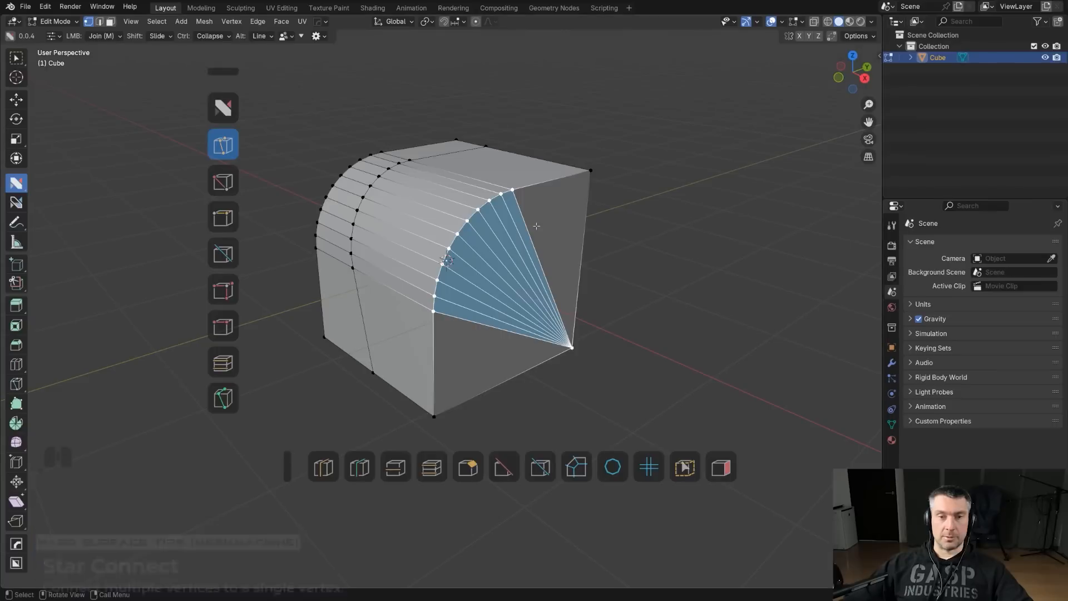
# - In the nSolve scene, select the path of vertices along the bevel's arc on the cube's negative X face
pyautogui.moveTo(513, 259); pyautogui.dragTo(581, 269, button='middle')
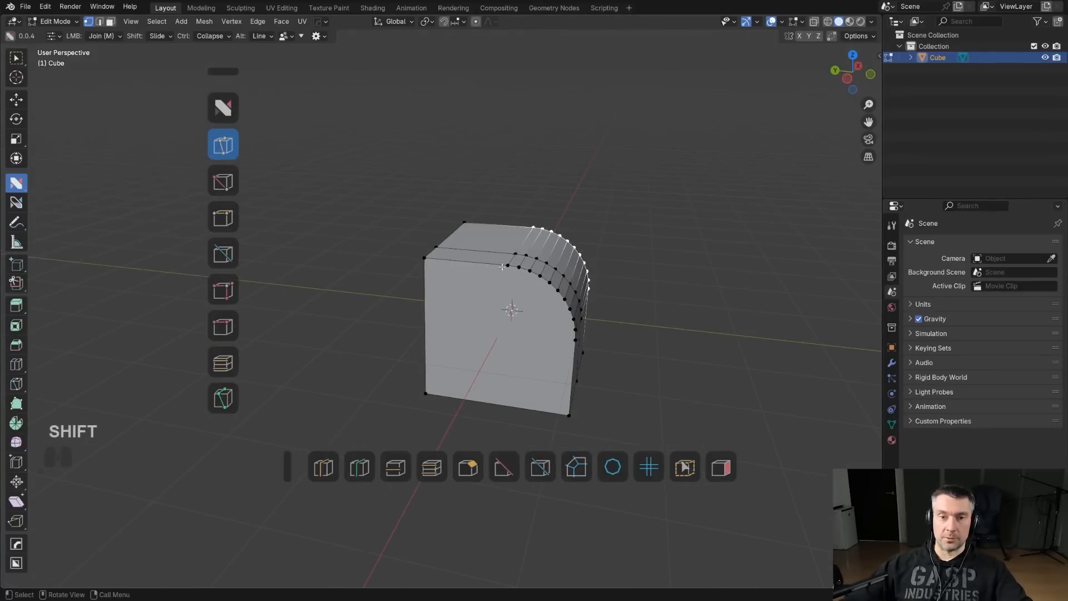
pyautogui.keyDown('ctrl'); pyautogui.click(426, 391); pyautogui.keyUp('ctrl')
pyautogui.moveTo(656, 331); pyautogui.dragTo(590, 233, button='middle')
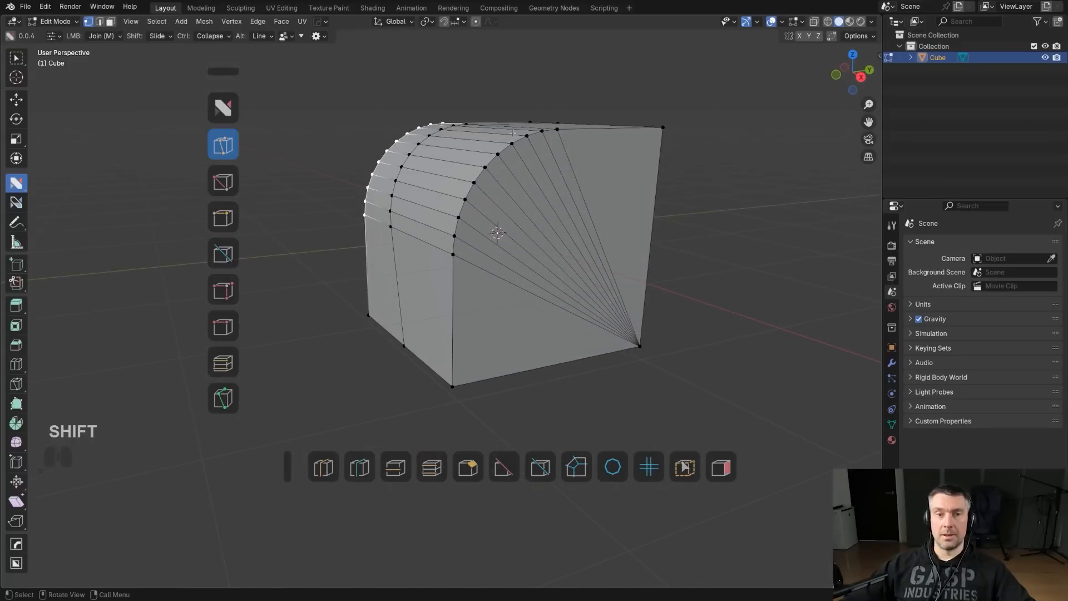
pyautogui.keyDown('shift'); pyautogui.moveTo(512, 144); pyautogui.dragTo(508, 151, button='middle'); pyautogui.keyUp('shift')
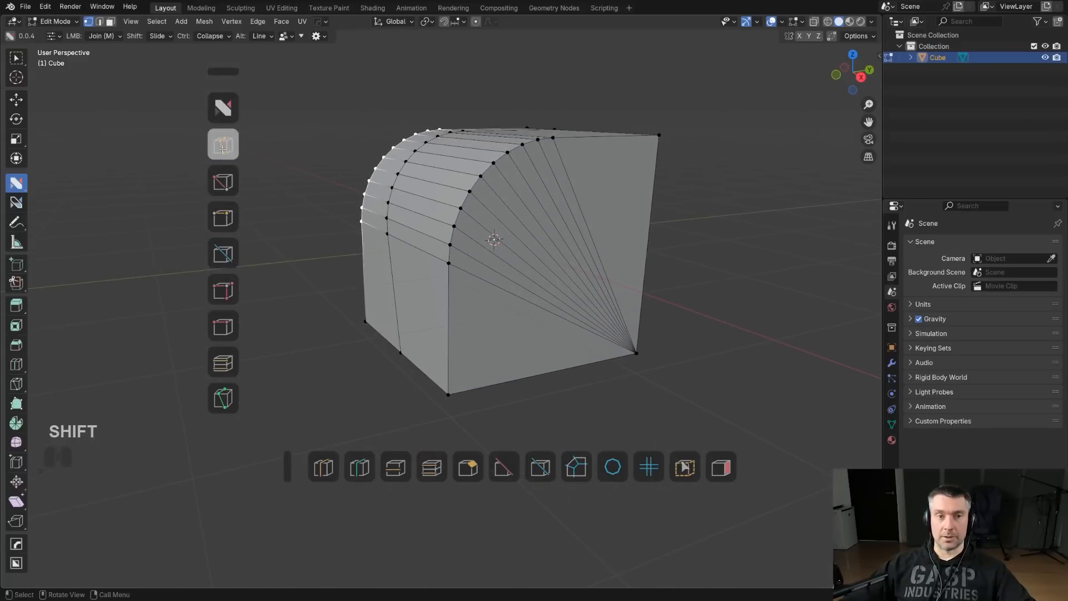
# - Turn off Multi Join for the Join operator in the nSolve helper
pyautogui.press('d')
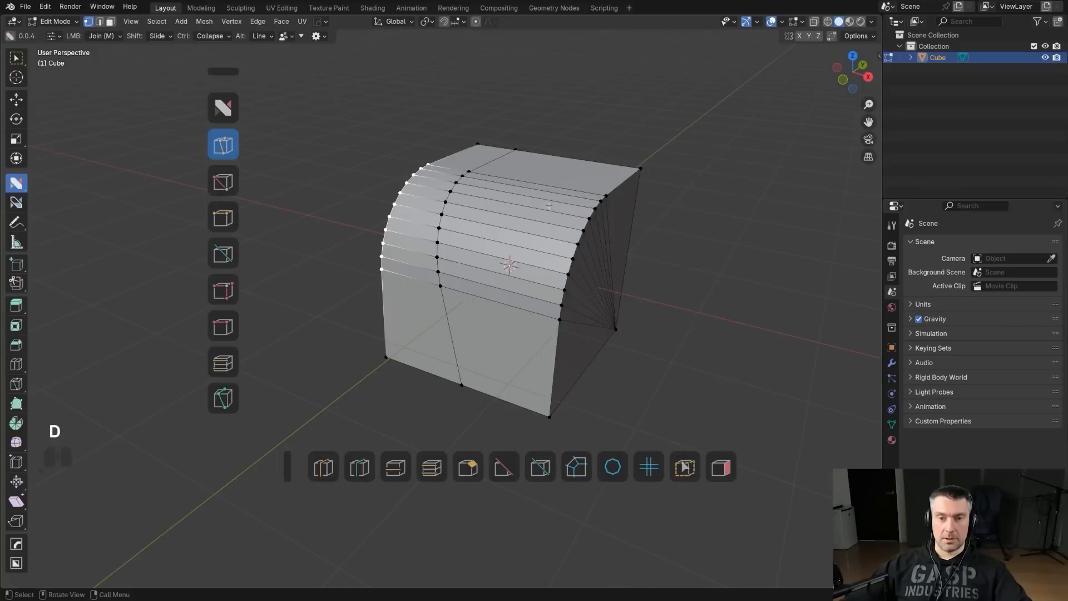
pyautogui.click(656, 299)
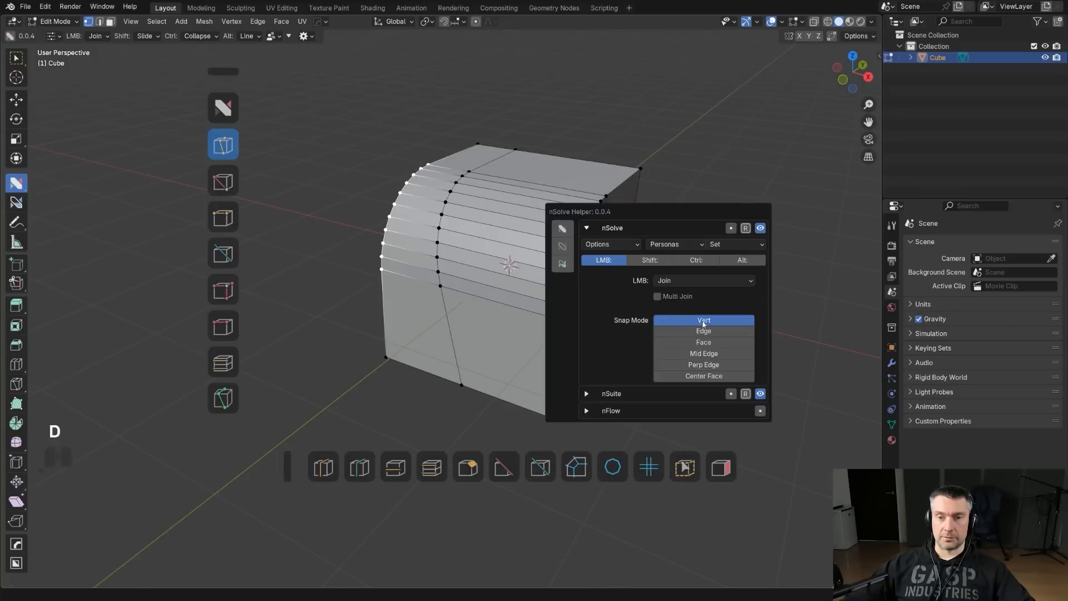
pyautogui.moveTo(476, 265); pyautogui.dragTo(486, 295, button='middle')
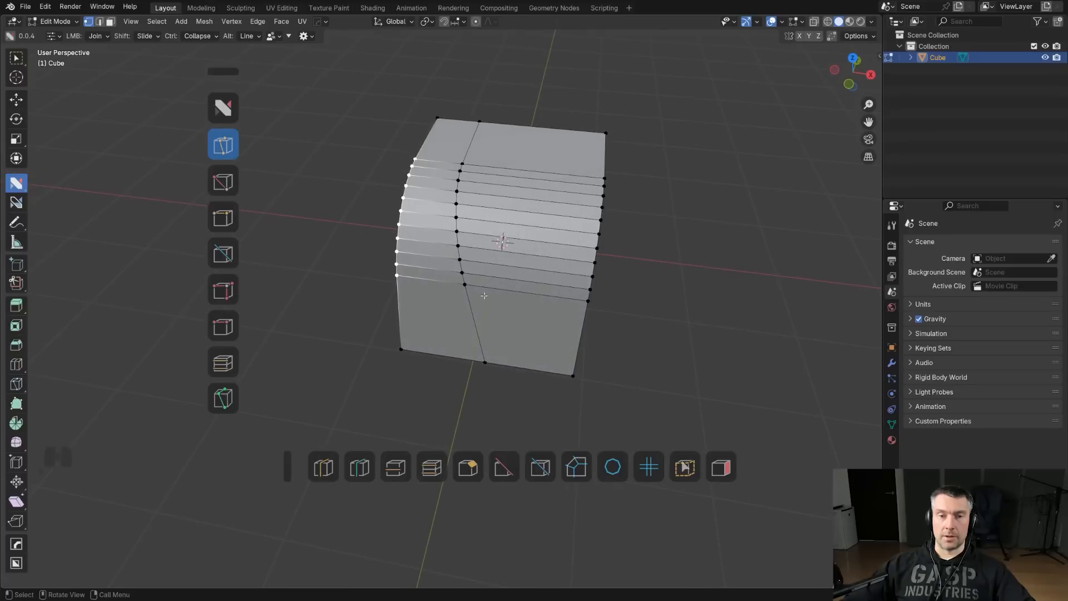
# - Try Join across the bevel from the loop cut's lowest arc vertex to the positive X arc's highest vertex, then undo it
pyautogui.moveTo(464, 284); pyautogui.dragTo(602, 178)
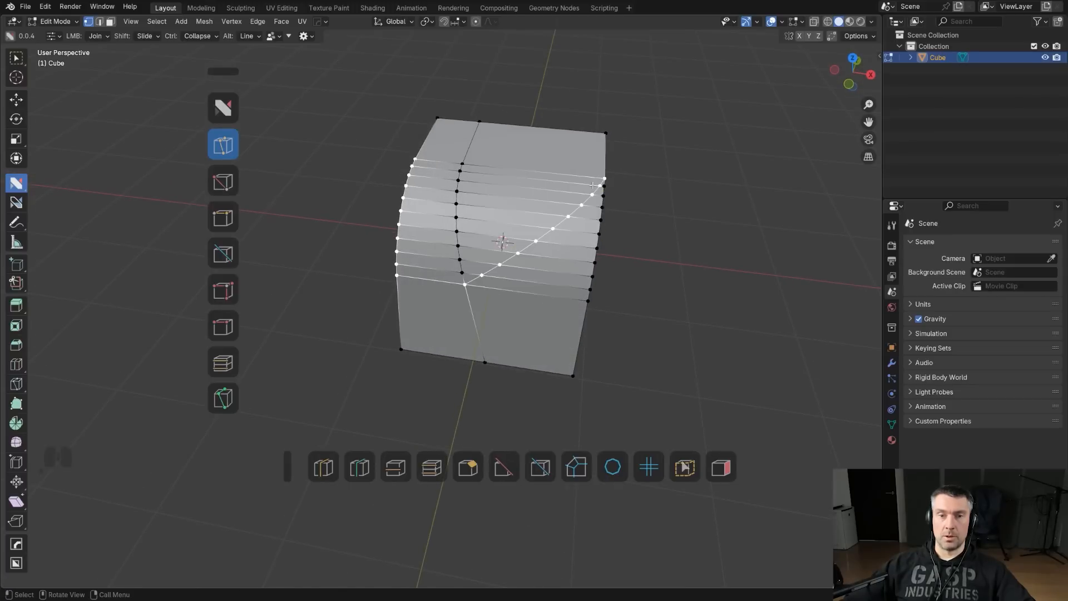
pyautogui.moveTo(619, 169); pyautogui.dragTo(549, 202, button='middle')
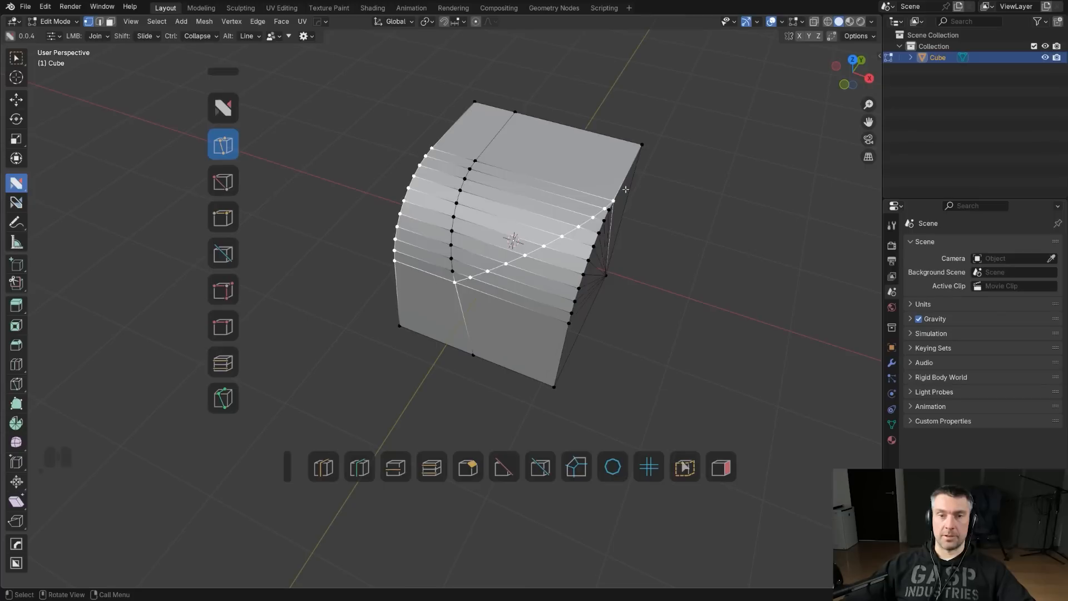
pyautogui.moveTo(526, 271); pyautogui.dragTo(565, 254, button='middle')
pyautogui.hotkey('ctrl', 'z')
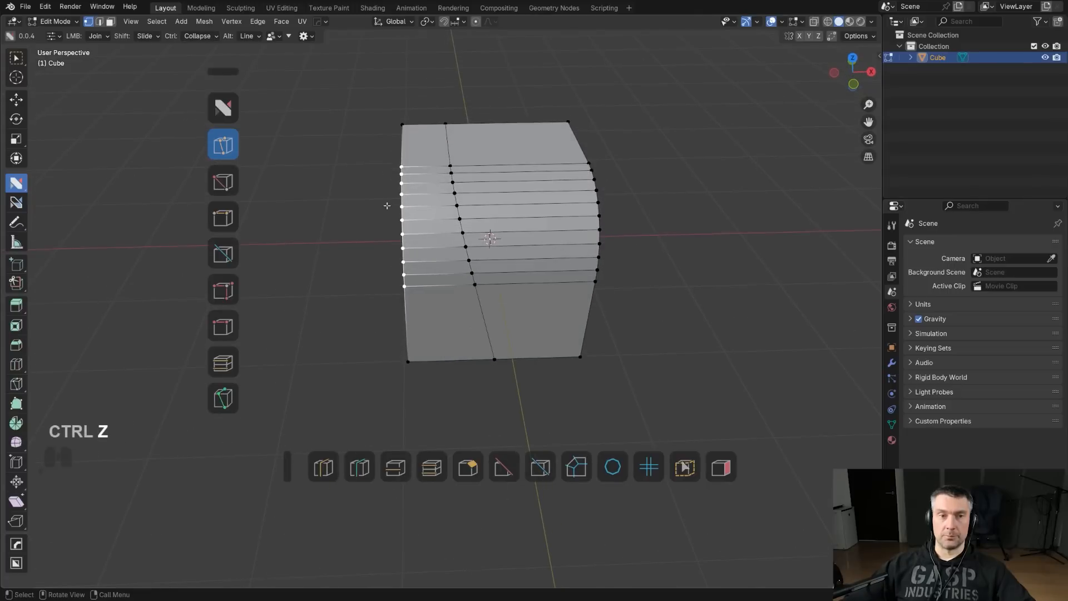
pyautogui.moveTo(395, 208); pyautogui.dragTo(254, 162, button='middle')
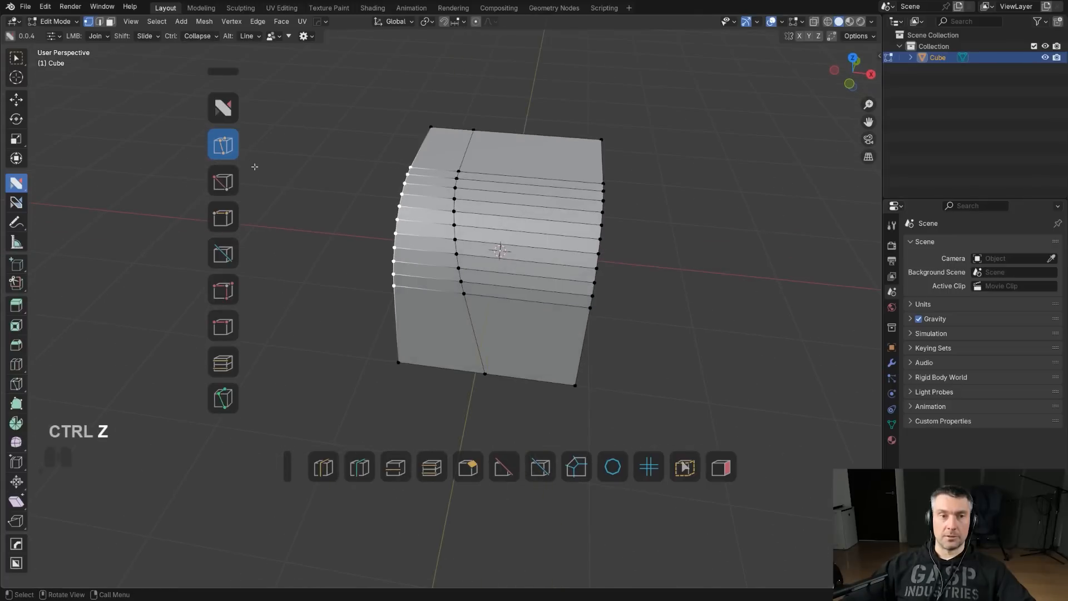
# - Activate nSolve's Merge operator for the cube with five loop cuts
pyautogui.click(225, 187)
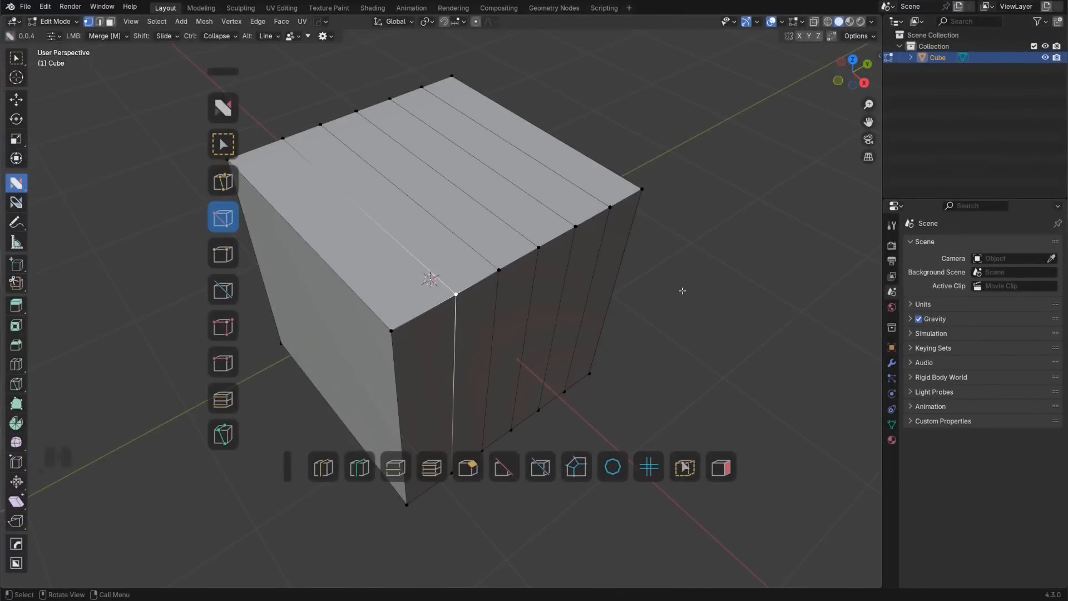
pyautogui.keyDown('shift'); pyautogui.moveTo(549, 280); pyautogui.dragTo(556, 287, button='middle'); pyautogui.keyUp('shift')
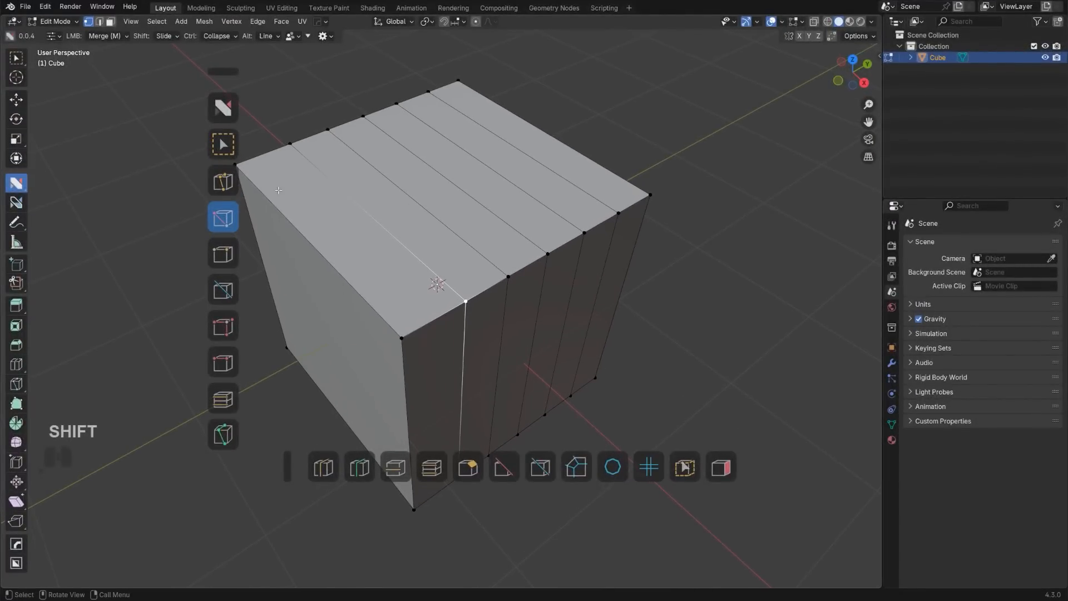
pyautogui.keyDown('shift'); pyautogui.moveTo(375, 236); pyautogui.dragTo(365, 236, button='middle'); pyautogui.keyUp('shift')
pyautogui.keyDown('shift'); pyautogui.moveTo(362, 248); pyautogui.dragTo(433, 223, button='middle'); pyautogui.keyUp('shift')
pyautogui.keyDown('shift'); pyautogui.moveTo(444, 267); pyautogui.dragTo(449, 284, button='middle'); pyautogui.keyUp('shift')
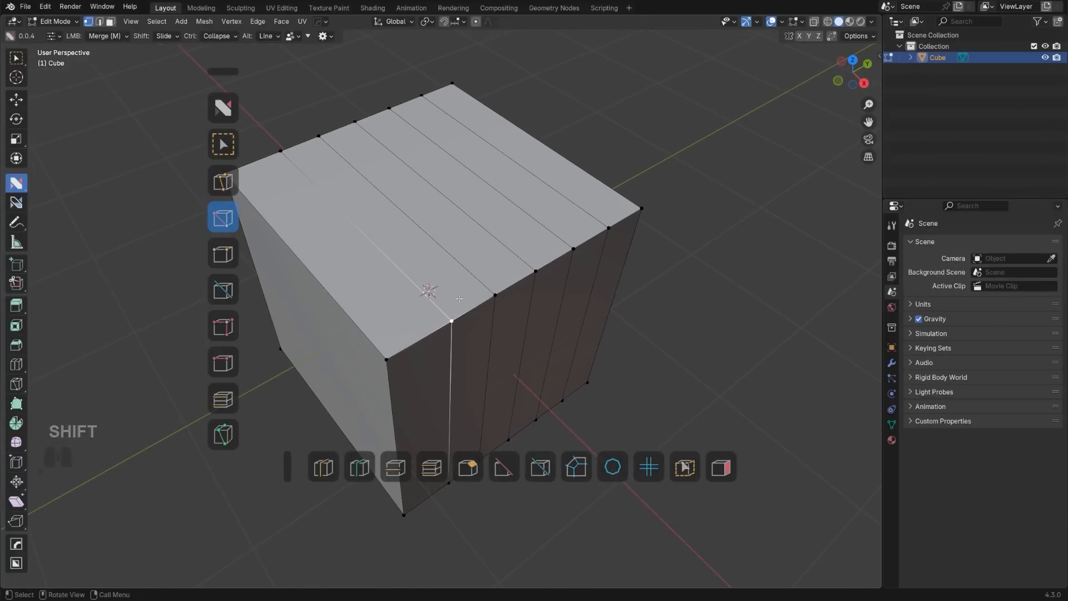
pyautogui.keyDown('shift'); pyautogui.moveTo(503, 299); pyautogui.dragTo(489, 306, button='middle'); pyautogui.keyUp('shift')
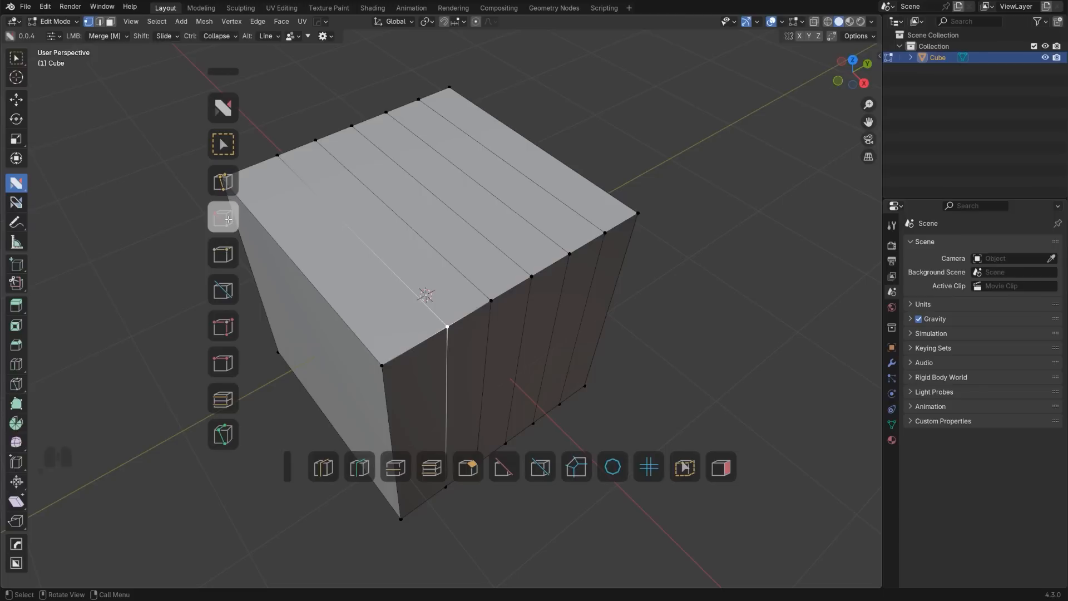
# - Try Merge from the nearest loop cut's top vertex toward the third loop cut's vertex, then undo it
pyautogui.moveTo(447, 322); pyautogui.dragTo(531, 281)
pyautogui.hotkey('ctrl', 'z')
pyautogui.hotkey('ctrl', 'z')
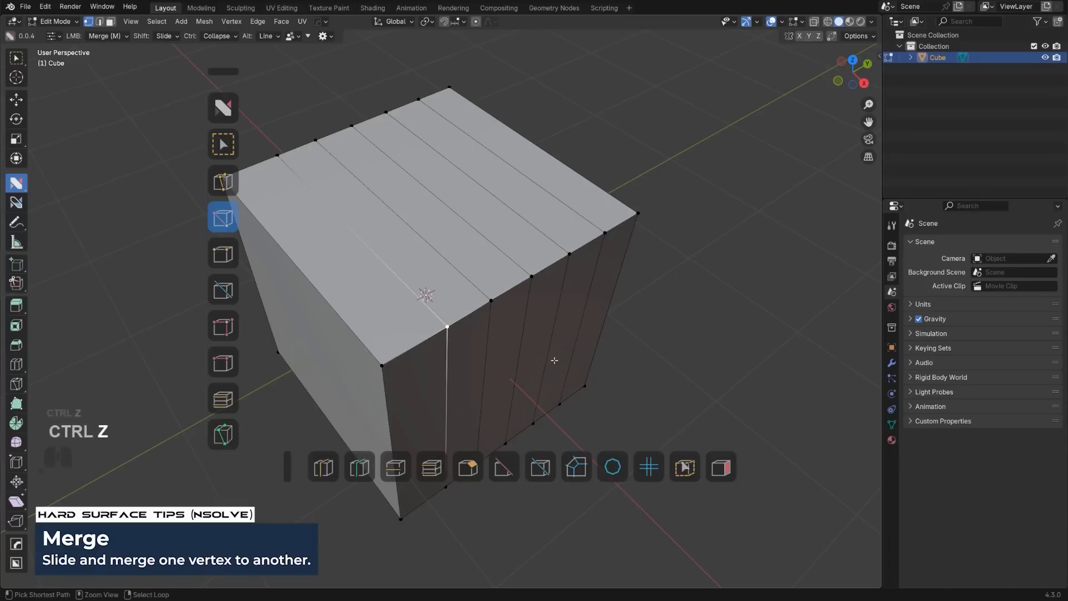
# - With the standard selection tool, add the second loop cut's top vertex, merge the two vertices with Smart Vert, then undo the merge
pyautogui.press('Tab')
pyautogui.press('Tab')
pyautogui.keyDown('shift'); pyautogui.click(491, 294); pyautogui.keyUp('shift')
pyautogui.press('1')
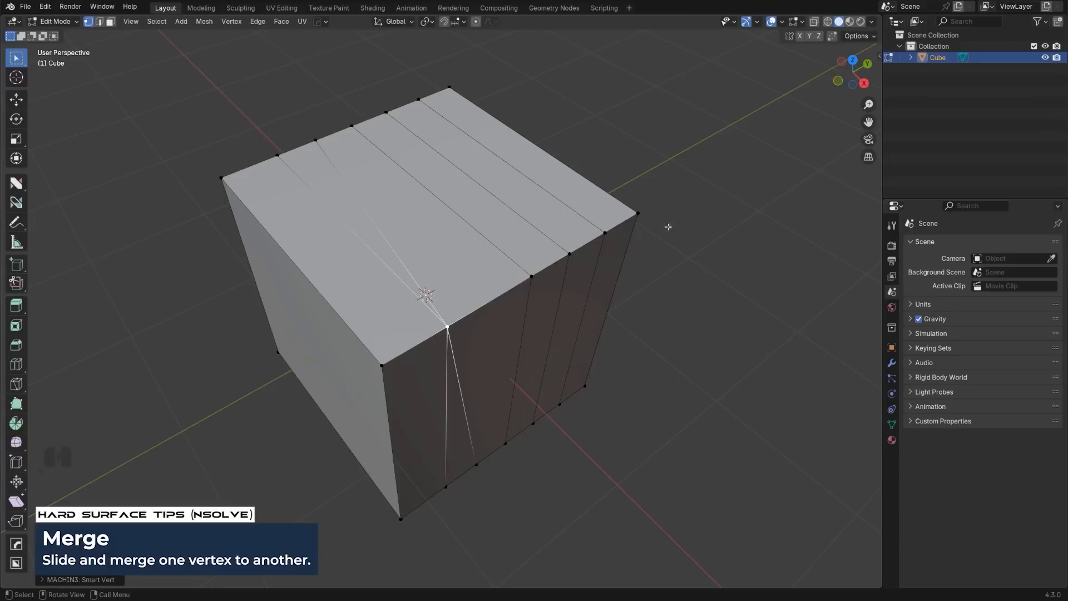
pyautogui.hotkey('ctrl', 'z')
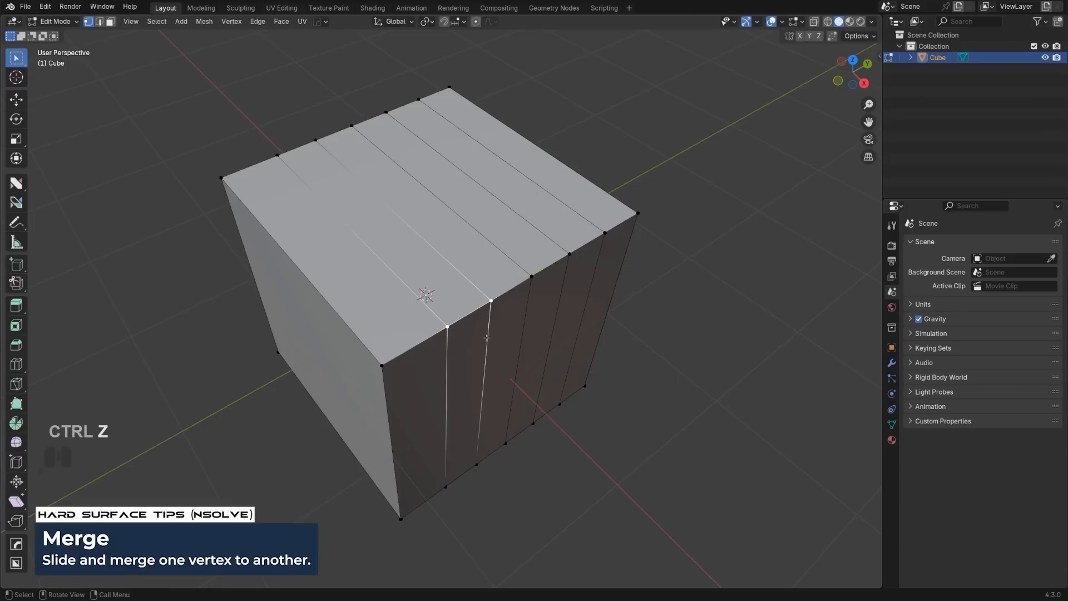
# - Return to the nSolve tool, open its Merge options and undo back to only the nearest loop cut's top vertex selected
pyautogui.press('d')
pyautogui.rightClick(499, 307)
pyautogui.hotkey('ctrl', 'q')
pyautogui.press('d')
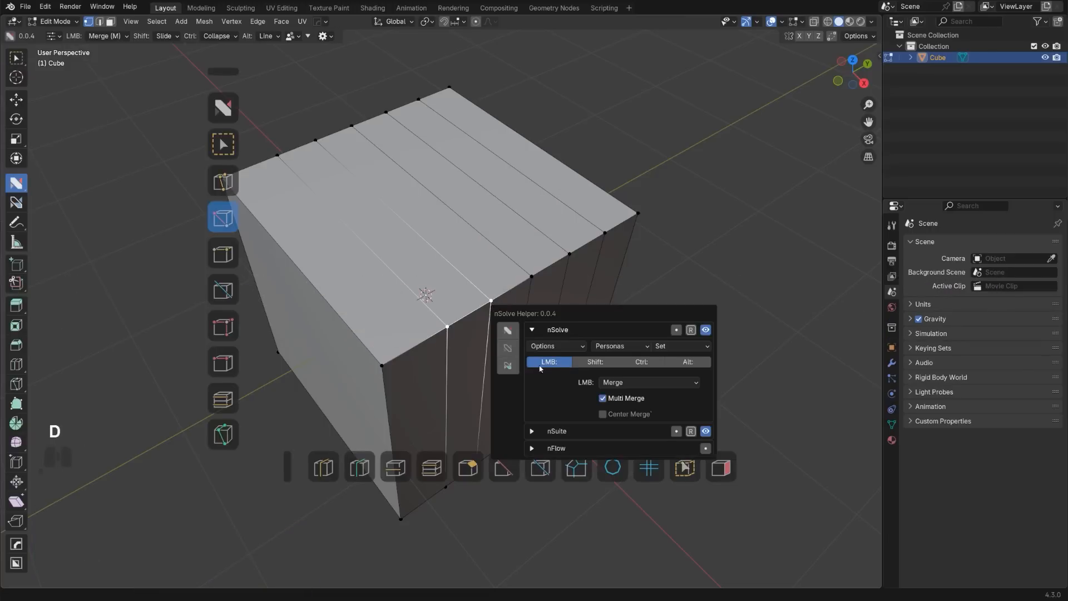
pyautogui.click(469, 313)
pyautogui.hotkey('ctrl', 'z')
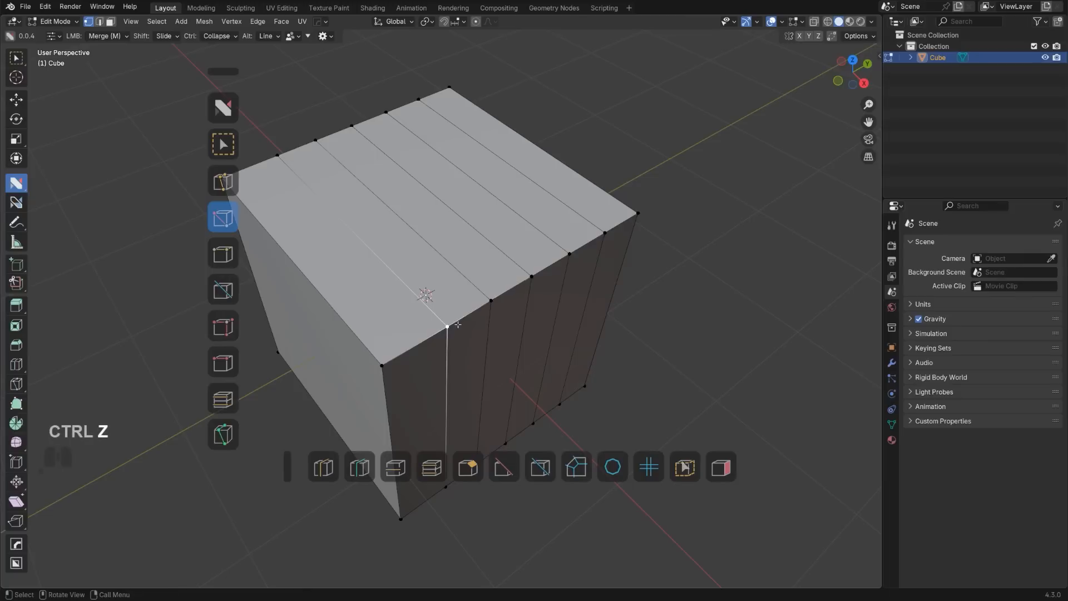
# - Select the path of top vertices from the first to the third loop cut, try Merge on them and undo it
pyautogui.keyDown('ctrl'); pyautogui.click(532, 277); pyautogui.keyUp('ctrl')
pyautogui.click(531, 277)
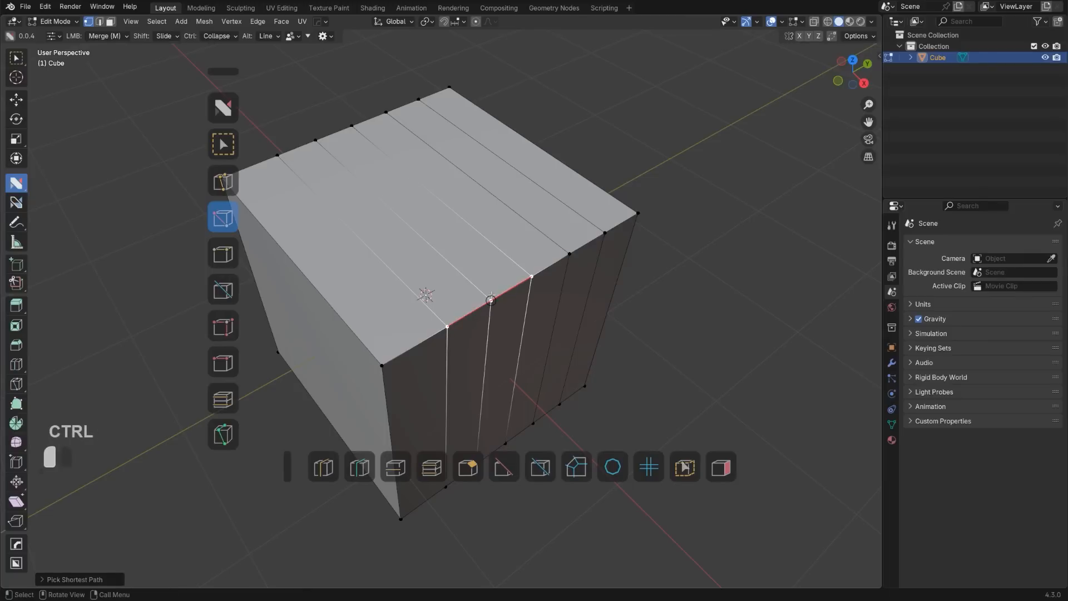
pyautogui.moveTo(484, 293); pyautogui.dragTo(489, 298)
pyautogui.hotkey('ctrl', 'z')
pyautogui.click(530, 291)
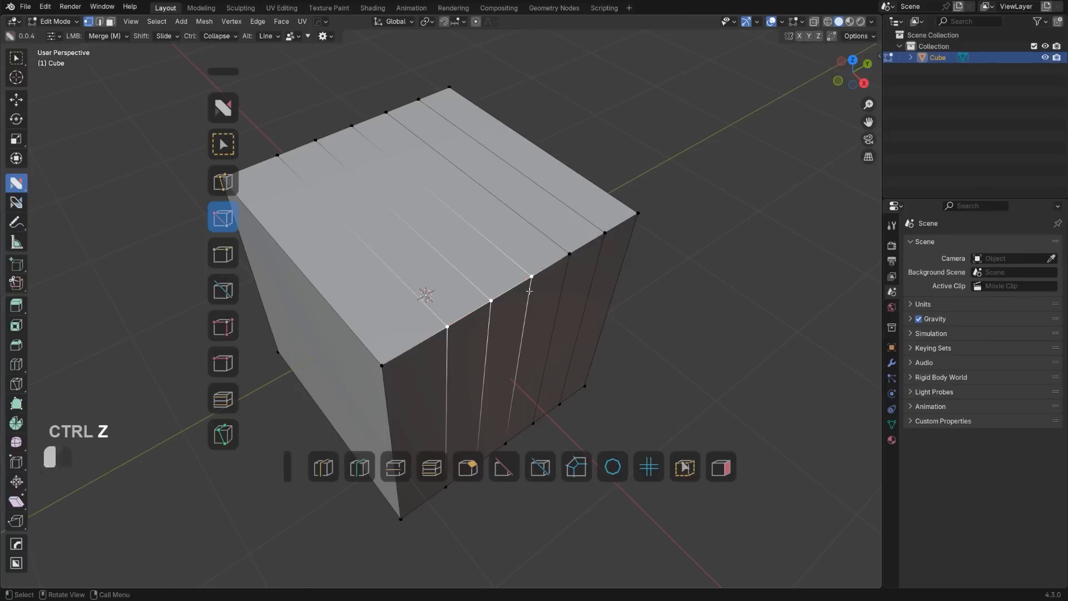
# - Select the top vertices from the first to the third loop cut, merge them at their center with Smart Vert, and return to the nSolve tool
pyautogui.click(447, 332)
pyautogui.press('Tab')
pyautogui.press('Tab')
pyautogui.keyDown('ctrl'); pyautogui.click(537, 285); pyautogui.keyUp('ctrl')
pyautogui.hotkey('shift', '1')
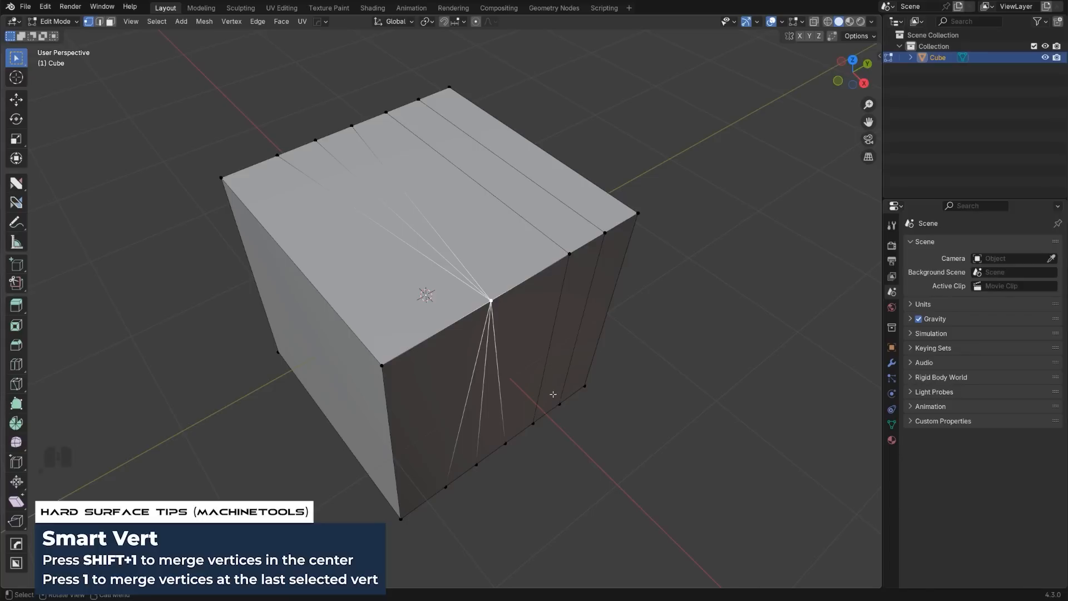
pyautogui.press('ctrl')
pyautogui.hotkey('ctrl', 'q')
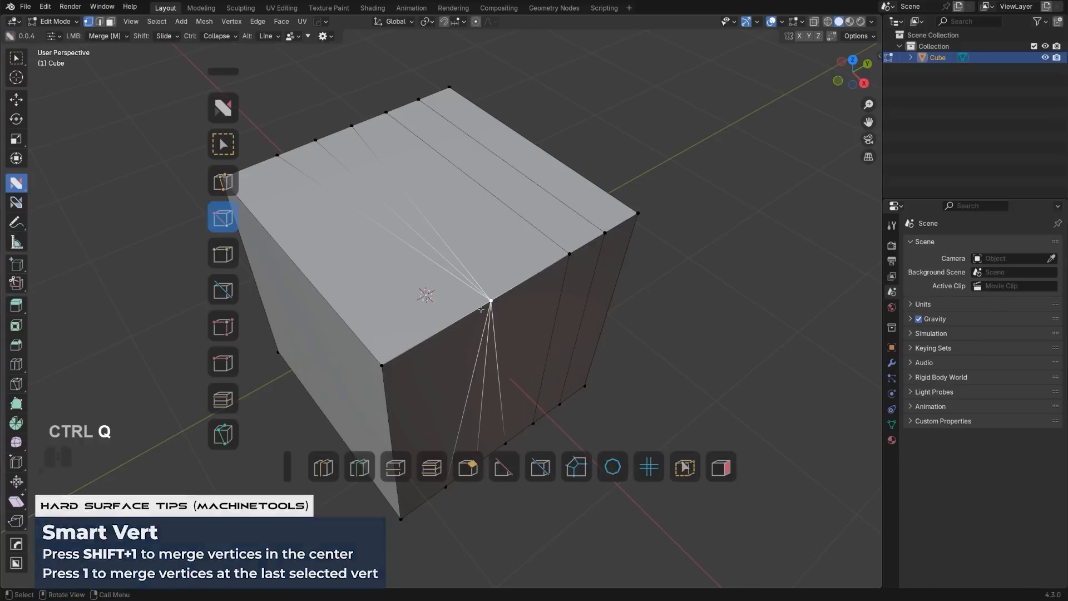
# - Try the Collapse operator assigned to Ctrl on the cube's vertices twice, undoing each attempt
pyautogui.click(218, 36)
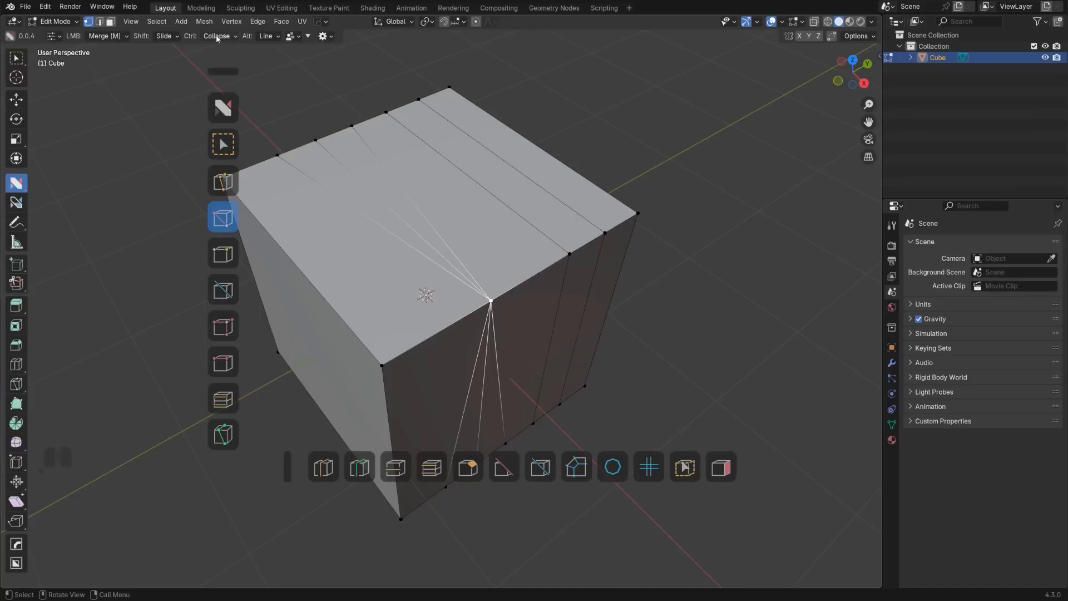
pyautogui.press('ctrl')
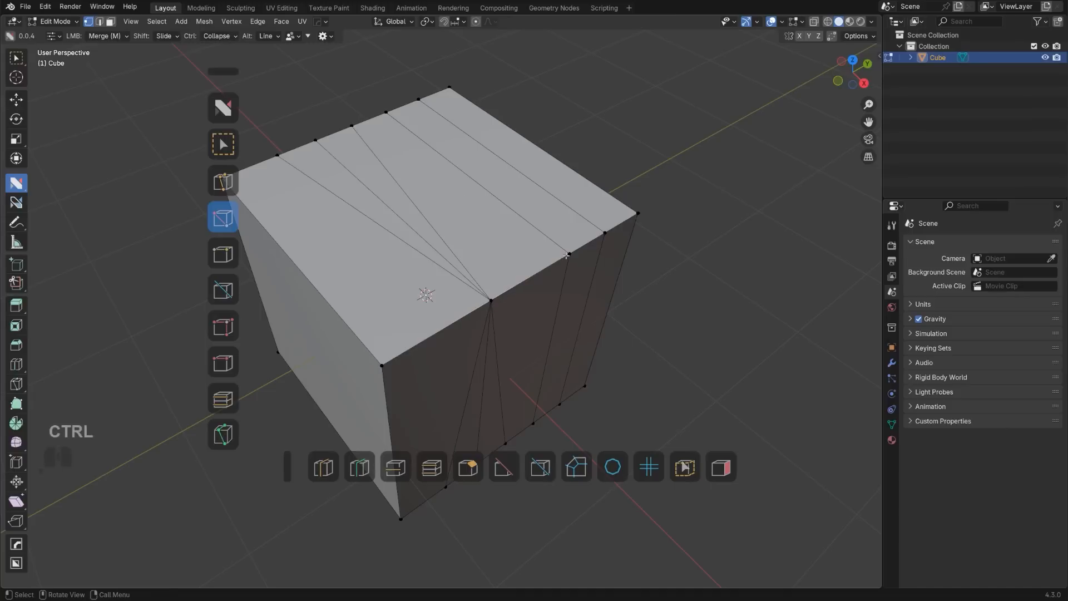
pyautogui.keyDown('ctrl'); pyautogui.click(702, 257); pyautogui.keyUp('ctrl')
pyautogui.hotkey('ctrl', 'z')
pyautogui.keyDown('ctrl'); pyautogui.click(692, 256); pyautogui.keyUp('ctrl')
pyautogui.hotkey('ctrl', 'z')
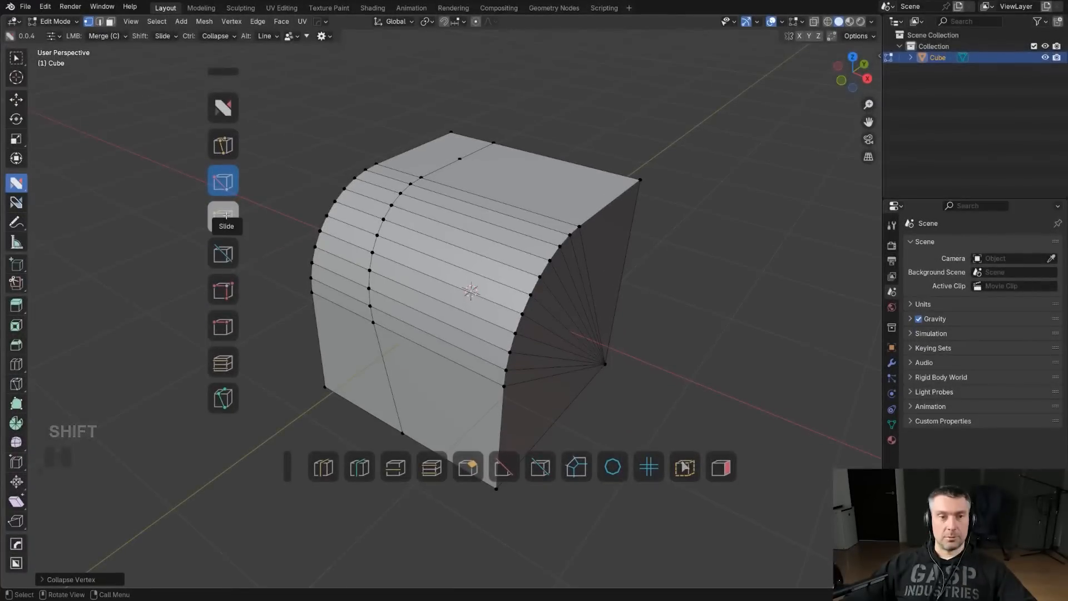
# - Activate nSolve's Slide operator and, in edge selection mode, select the cross loop's edge on the flat top beside the rounded bevel
pyautogui.click(223, 217)
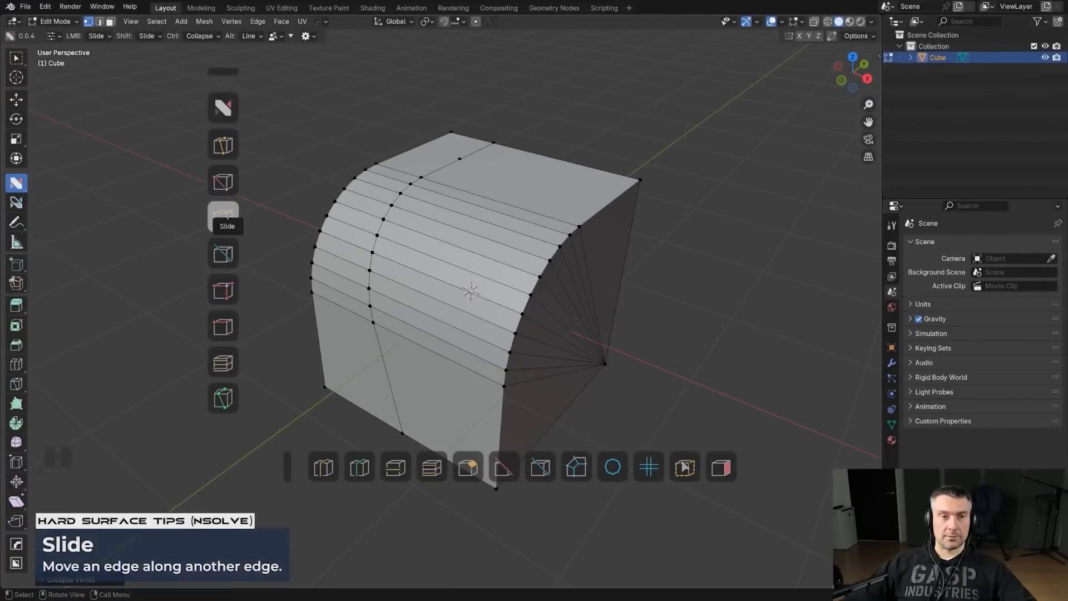
pyautogui.moveTo(523, 183); pyautogui.dragTo(439, 227, button='middle')
pyautogui.hotkey('ctrl', 'Tab')
pyautogui.click(448, 207)
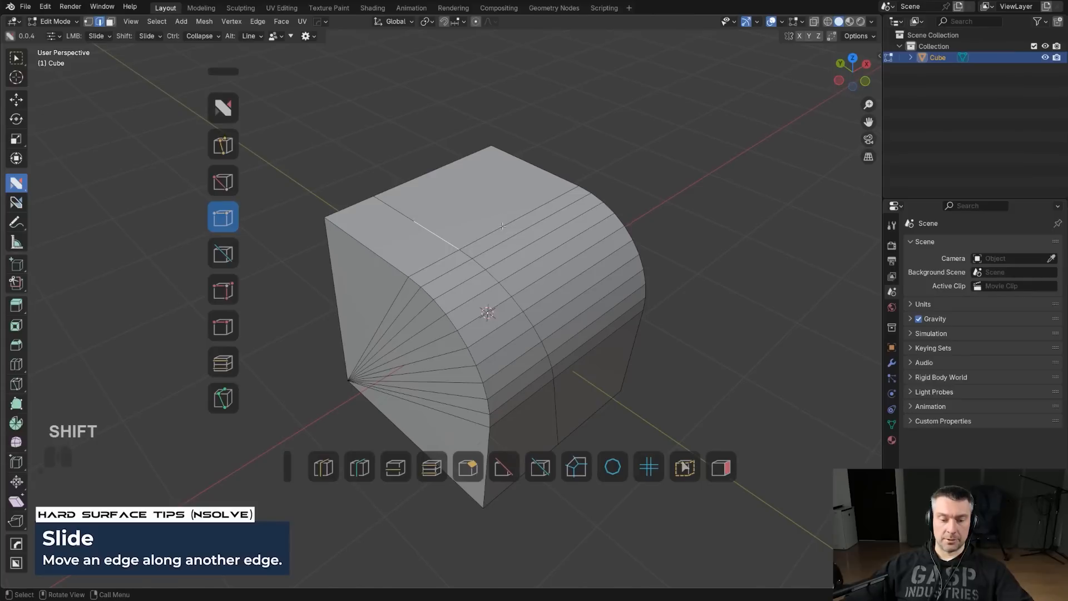
# - Try the standard Edge Slide on the selected edge of the cross loop
pyautogui.press('g')
pyautogui.press('g')
pyautogui.click(544, 201)
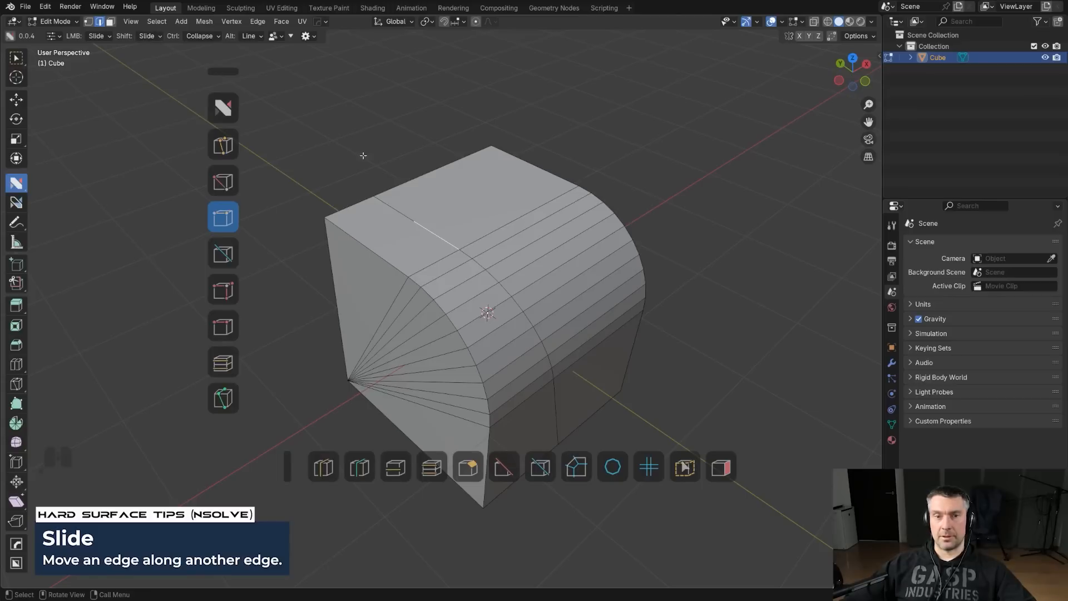
# - In vertex mode, use Slide to move several cross-loop vertices along the edges of the rounded bevel, keeping Slide as the active operator
pyautogui.keyDown('shift'); pyautogui.moveTo(524, 239); pyautogui.dragTo(581, 294); pyautogui.keyUp('shift')
pyautogui.press('Tab')
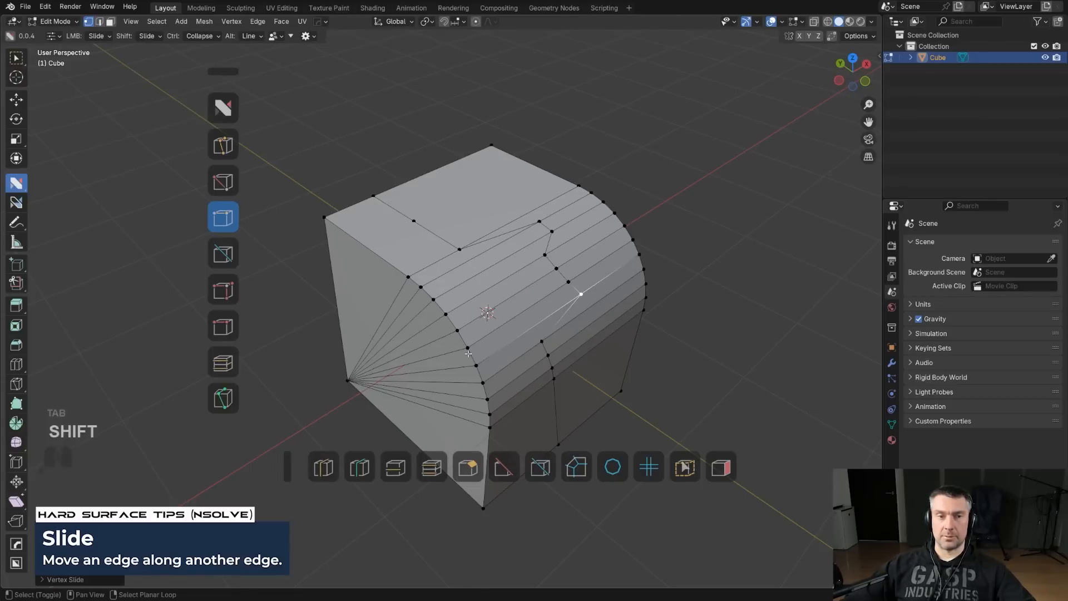
pyautogui.click(224, 216)
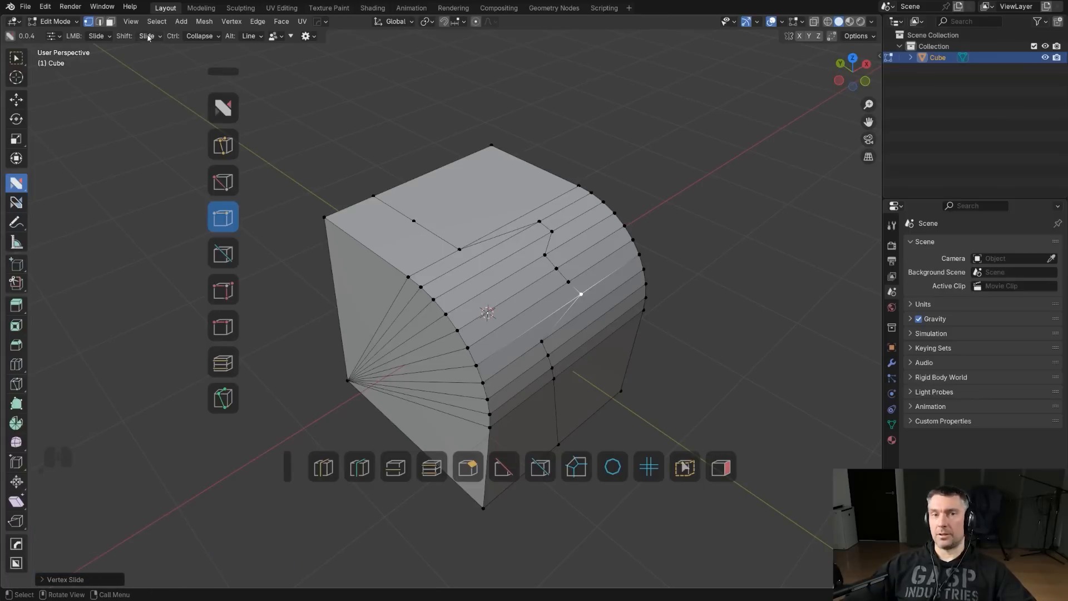
pyautogui.click(223, 145)
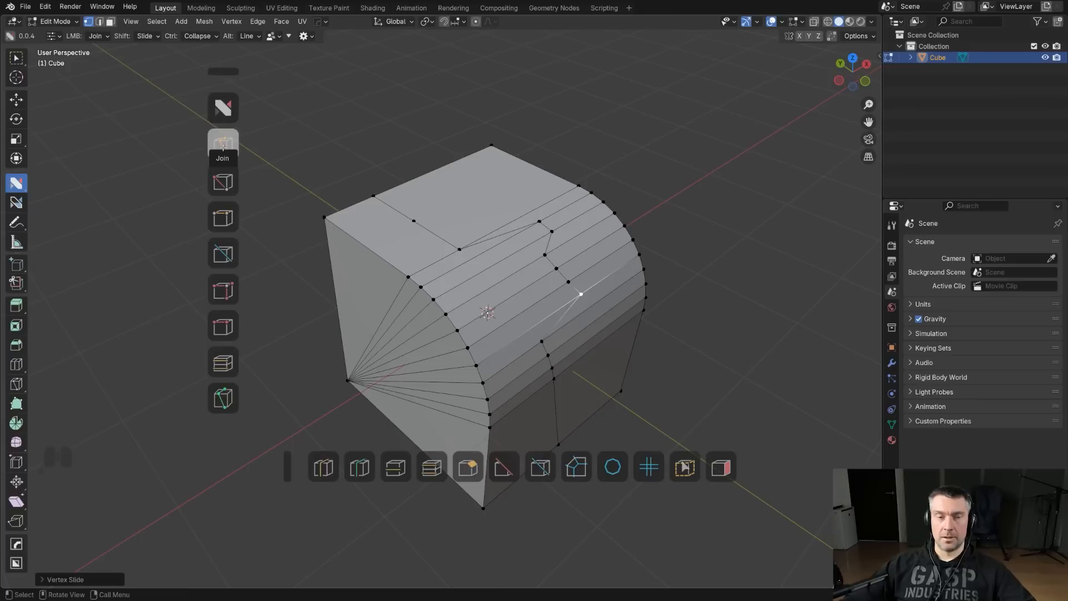
pyautogui.click(223, 217)
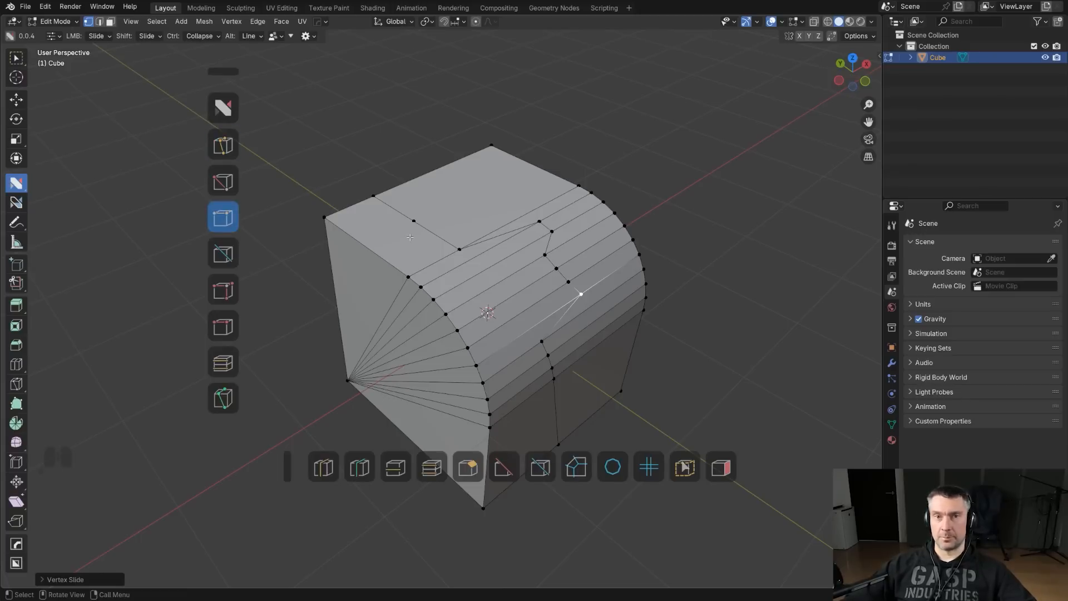
# - Remove Slide from the nSolve operator list in the nSolve Helper options
pyautogui.press('d')
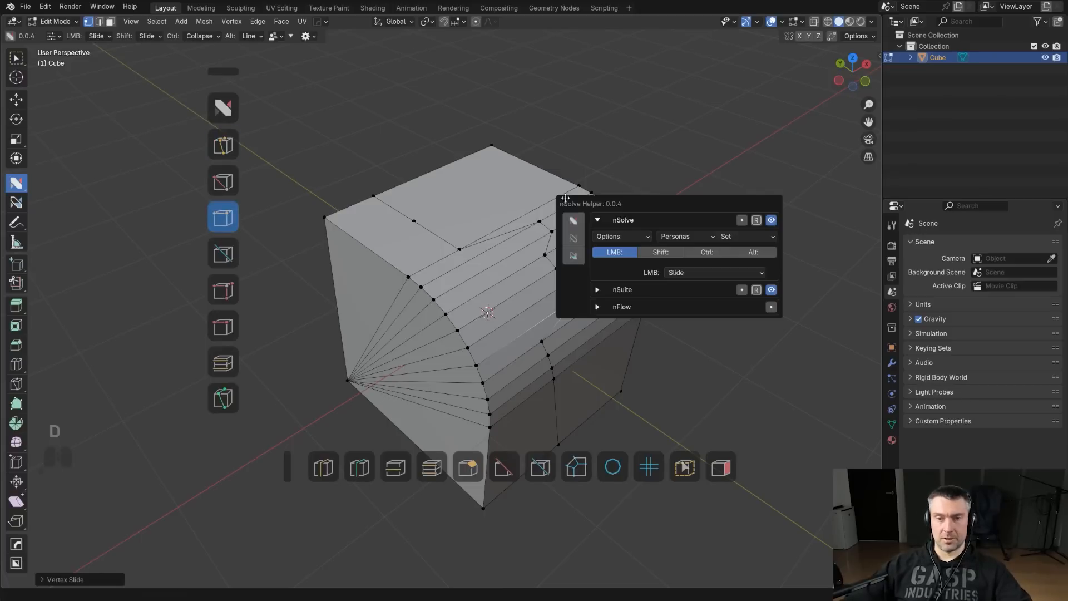
pyautogui.click(644, 238)
pyautogui.click(617, 324)
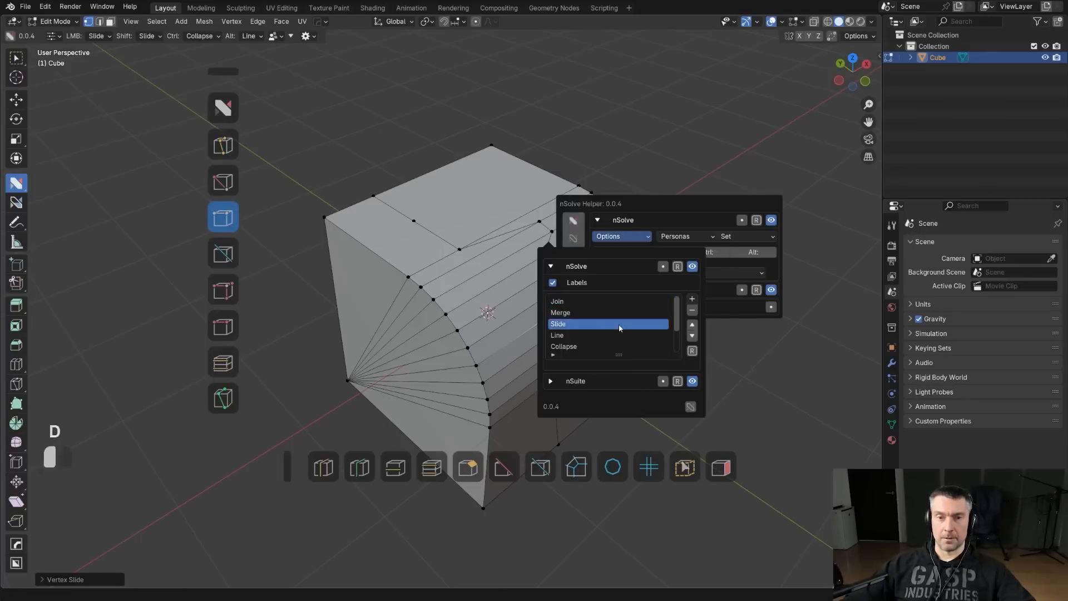
pyautogui.click(692, 310)
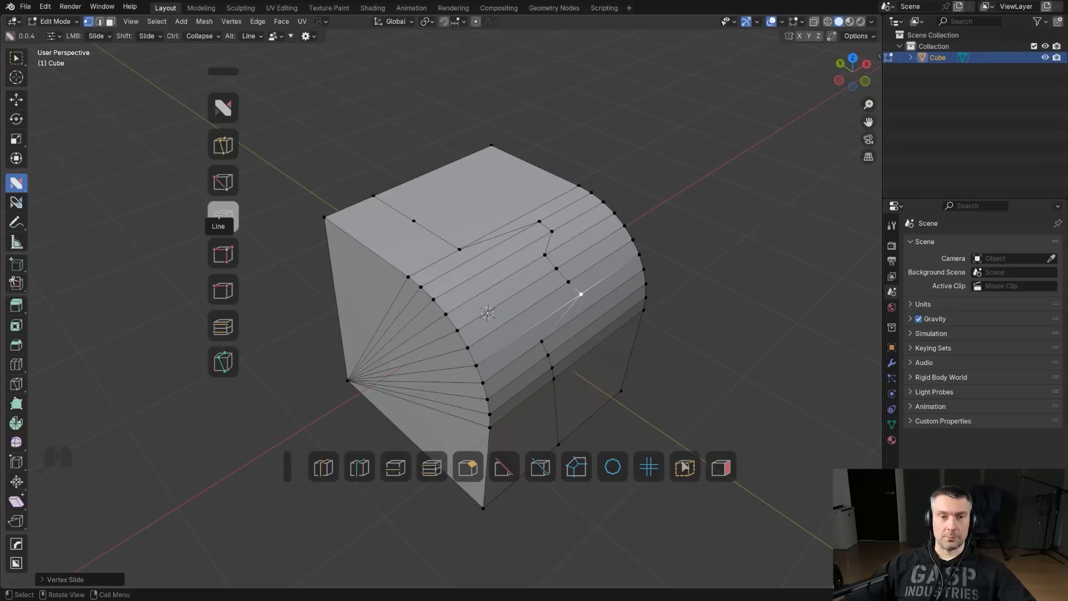
# - In right orthographic view, draw a diagonal Line cut across the side face, from near its lower corner to near the opposite upper corner
pyautogui.moveTo(740, 323); pyautogui.dragTo(618, 325, button='middle')
pyautogui.keyDown('shift'); pyautogui.moveTo(718, 356); pyautogui.dragTo(545, 278, button='middle'); pyautogui.keyUp('shift')
pyautogui.press('KP_5')
pyautogui.keyDown('shift'); pyautogui.moveTo(460, 424); pyautogui.dragTo(403, 353, button='middle'); pyautogui.keyUp('shift')
pyautogui.moveTo(368, 364); pyautogui.dragTo(579, 158)
pyautogui.hotkey('ctrl', 'z')
pyautogui.click(230, 179)
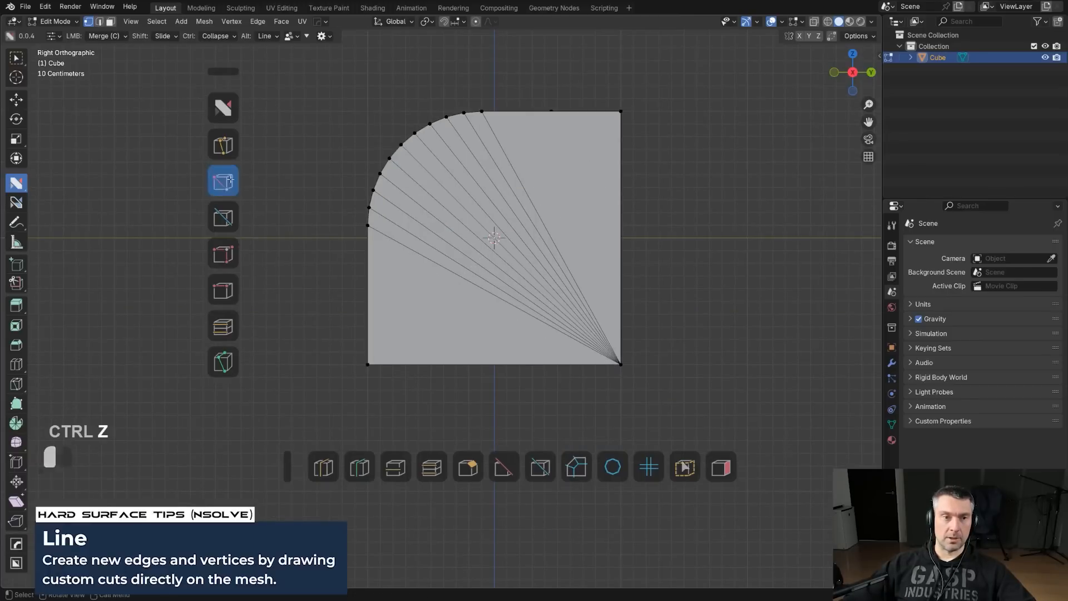
pyautogui.click(223, 217)
pyautogui.moveTo(368, 363); pyautogui.dragTo(593, 148)
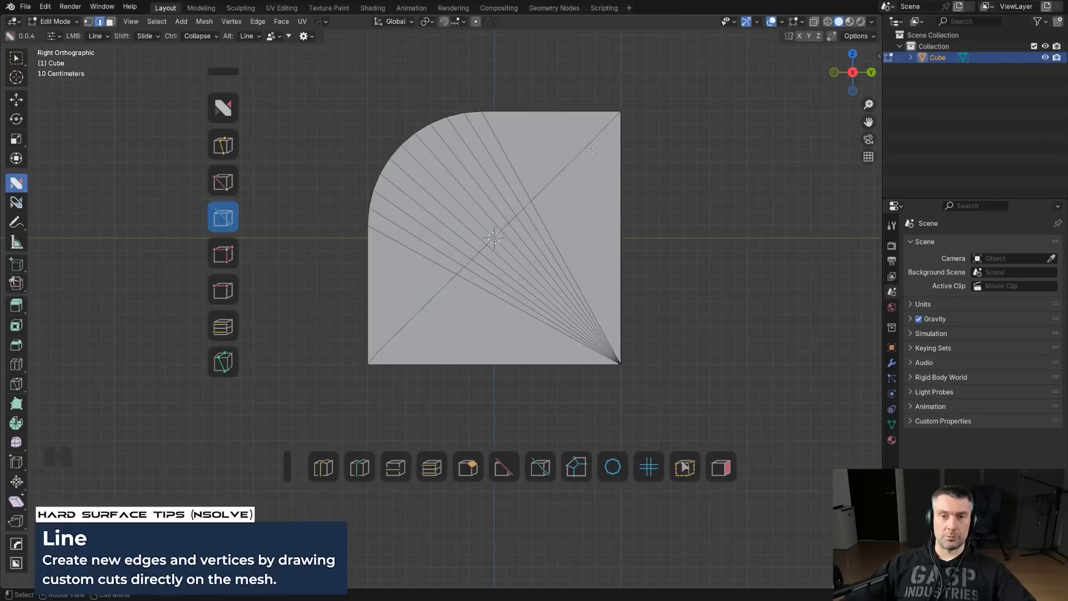
# - Inspect the cut's ends in vertex mode, select the side face's two opposite corner vertices, then undo back to before the Line cut
pyautogui.press('Tab')
pyautogui.keyDown('shift'); pyautogui.moveTo(579, 154); pyautogui.dragTo(438, 332, button='middle'); pyautogui.keyUp('shift')
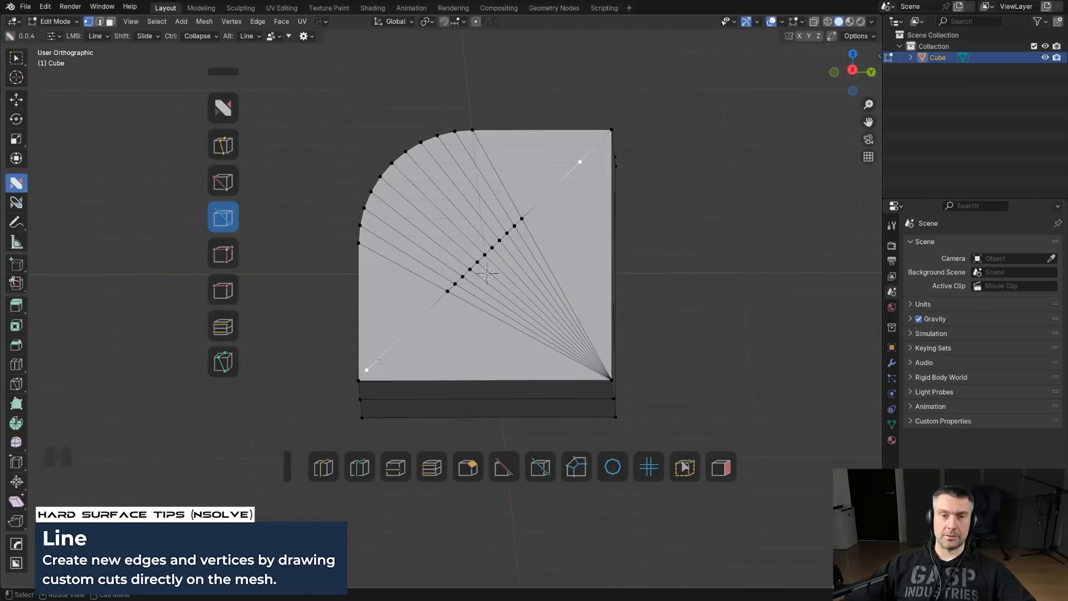
pyautogui.moveTo(463, 316); pyautogui.dragTo(504, 324, button='middle')
pyautogui.keyDown('shift'); pyautogui.moveTo(429, 354); pyautogui.dragTo(442, 316, button='middle'); pyautogui.keyUp('shift')
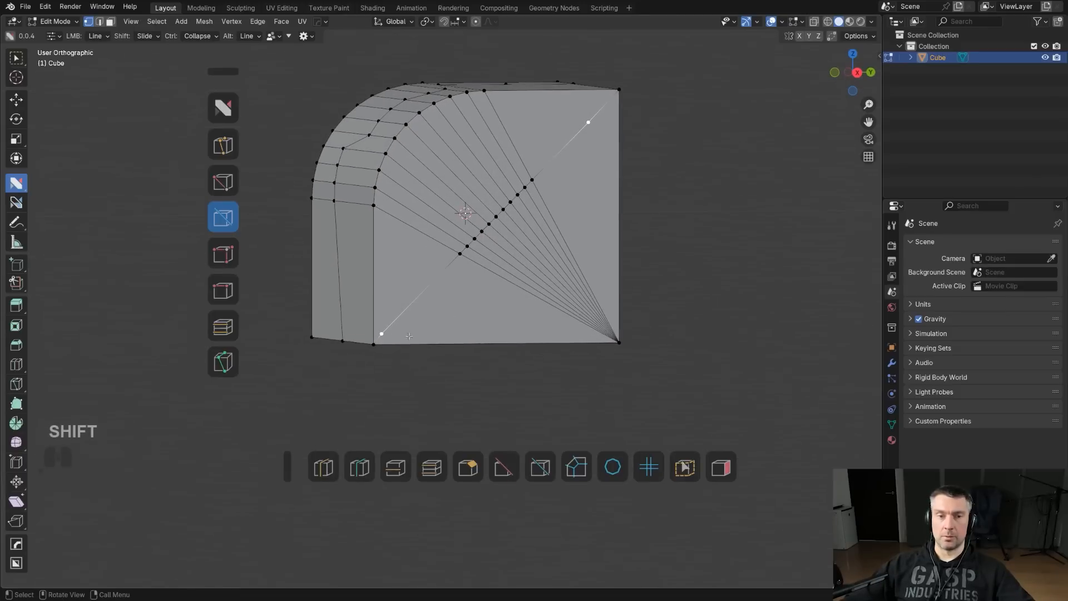
pyautogui.click(373, 344)
pyautogui.keyDown('shift'); pyautogui.click(618, 97); pyautogui.keyUp('shift')
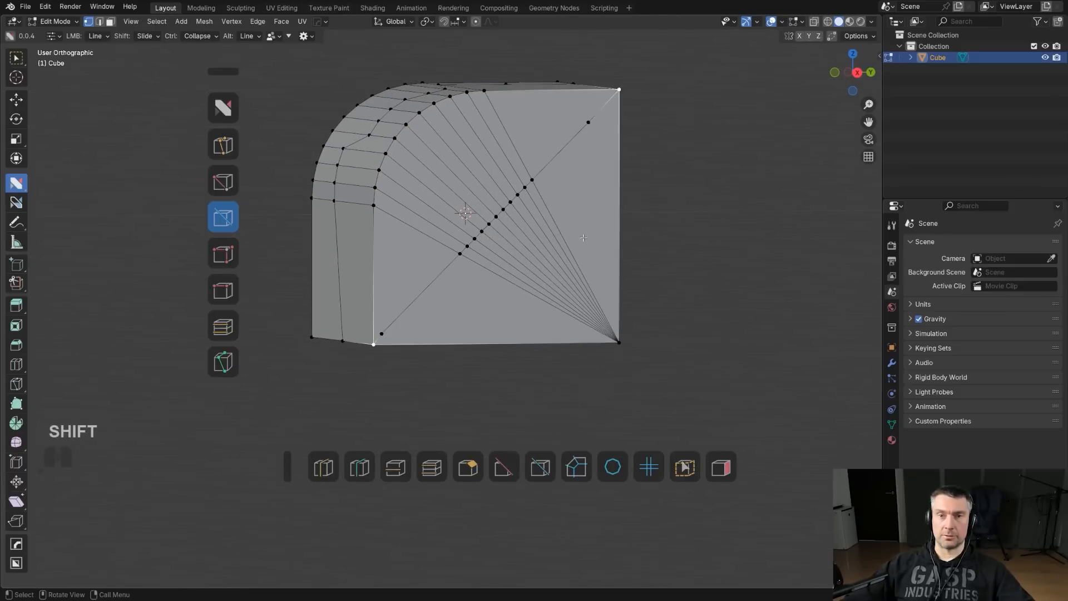
pyautogui.moveTo(577, 245); pyautogui.dragTo(570, 244, button='middle')
pyautogui.hotkey('ctrl', 'z')
pyautogui.hotkey('ctrl', 'z')
pyautogui.hotkey('ctrl', 'z')
# - Try Join between the side face's lower corner and its opposite upper corner, then undo it
pyautogui.click(223, 145)
pyautogui.moveTo(372, 342); pyautogui.dragTo(594, 219)
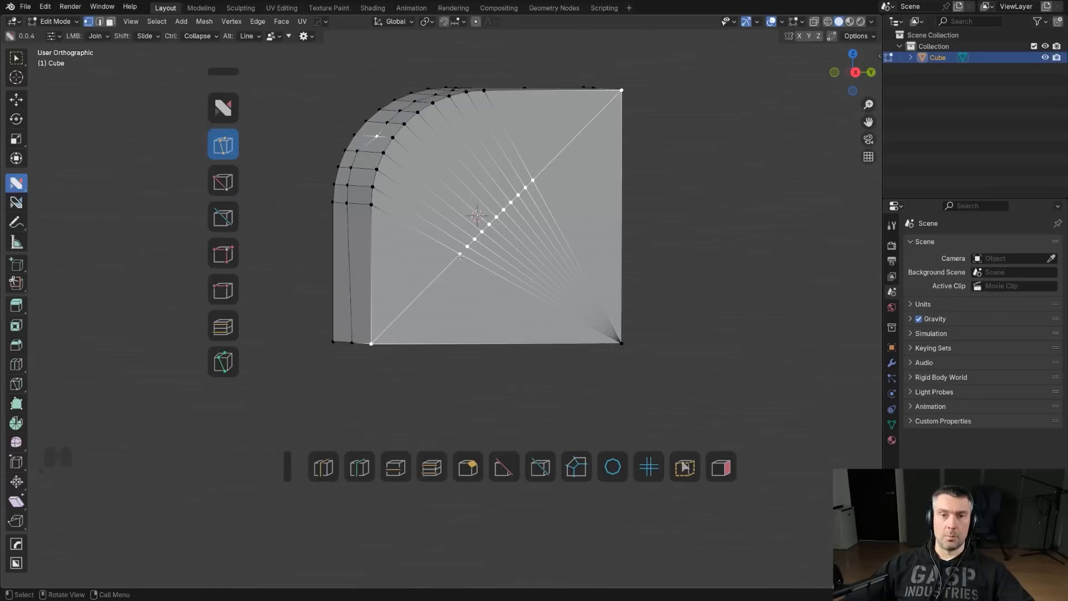
pyautogui.hotkey('ctrl', 'z')
# - Draw a Line cut exactly from the side face's lower corner vertex to the opposite upper corner vertex
pyautogui.click(223, 217)
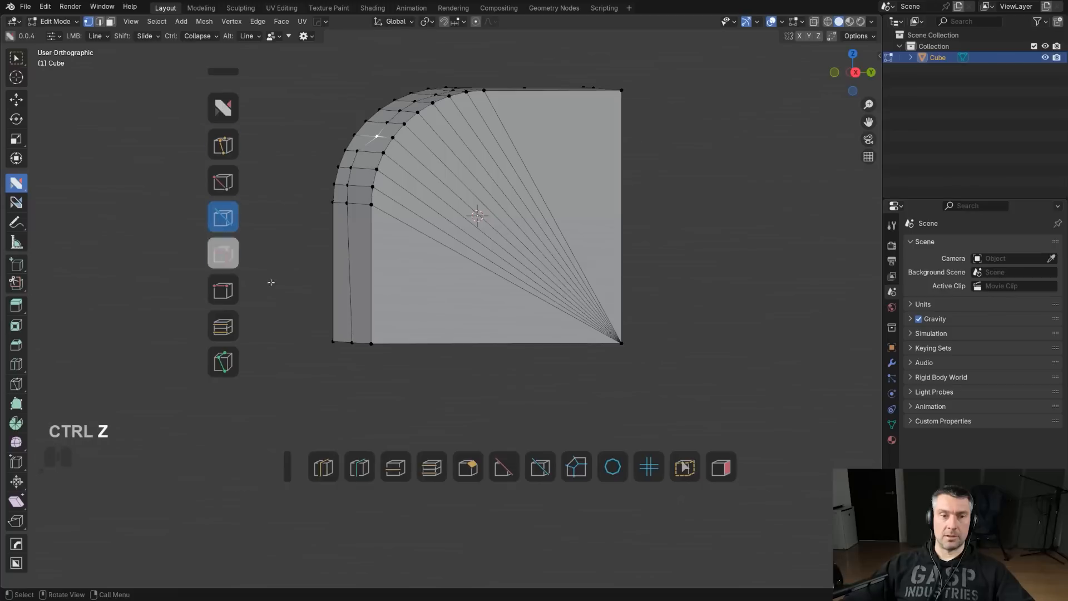
pyautogui.moveTo(371, 343)
pyautogui.mouseDown()
pyautogui.moveTo(608, 128)
pyautogui.moveTo(617, 97)
pyautogui.mouseUp()
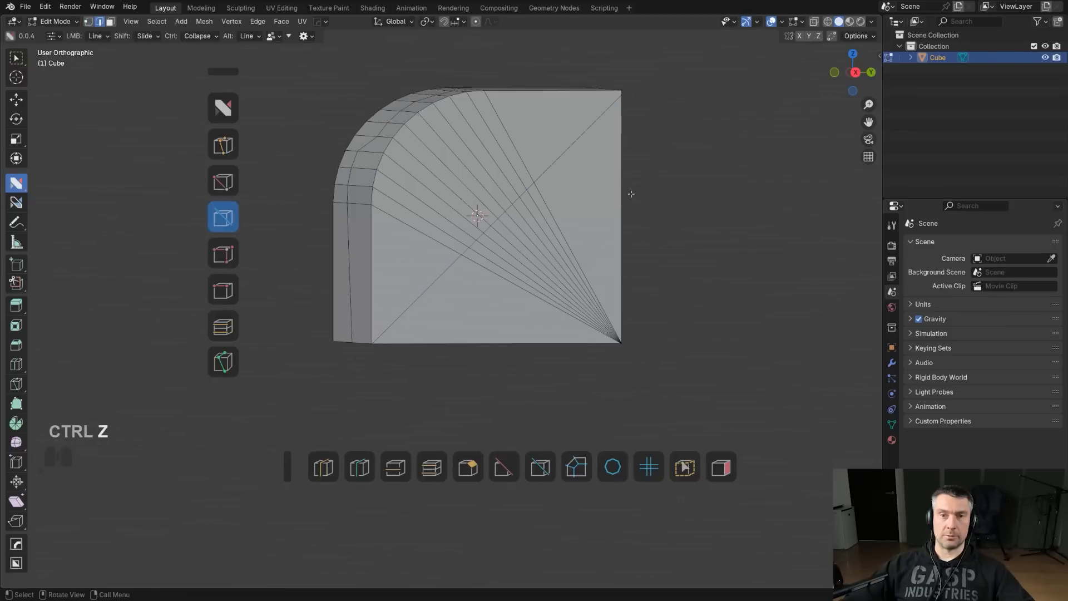
pyautogui.moveTo(543, 233); pyautogui.dragTo(579, 200, button='middle')
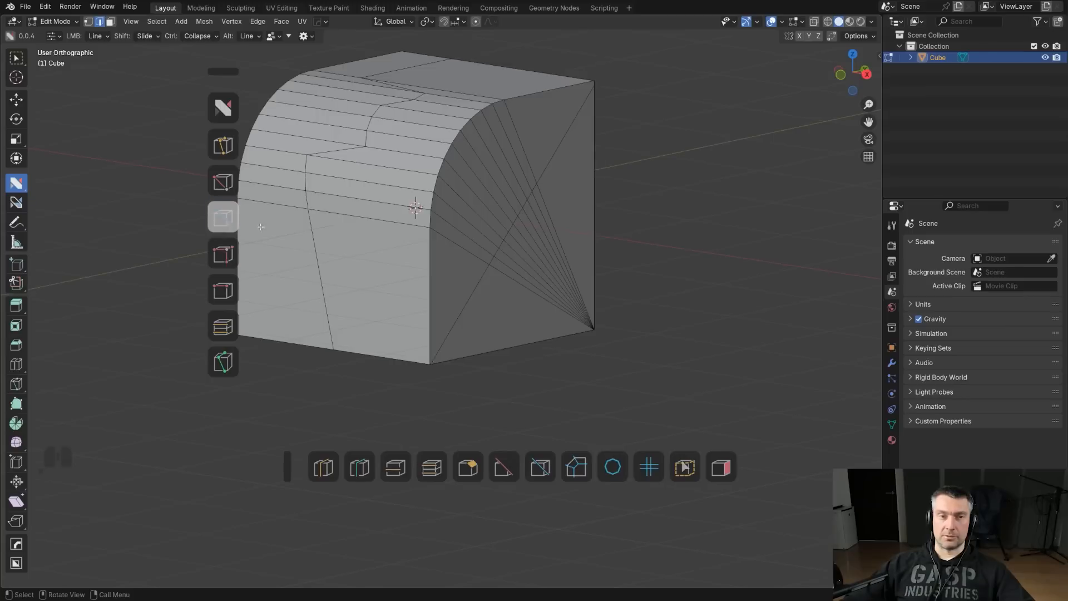
# - Remove Line from the nSolve operator list in the nSolve Helper options
pyautogui.press('d')
pyautogui.click(677, 276)
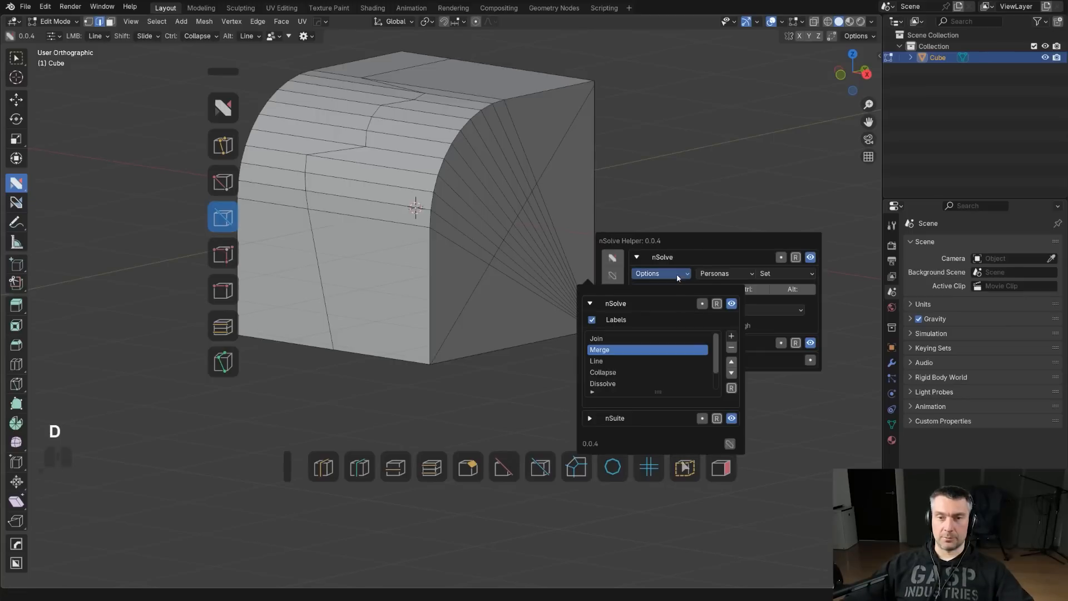
pyautogui.click(676, 371)
pyautogui.click(683, 360)
pyautogui.click(732, 348)
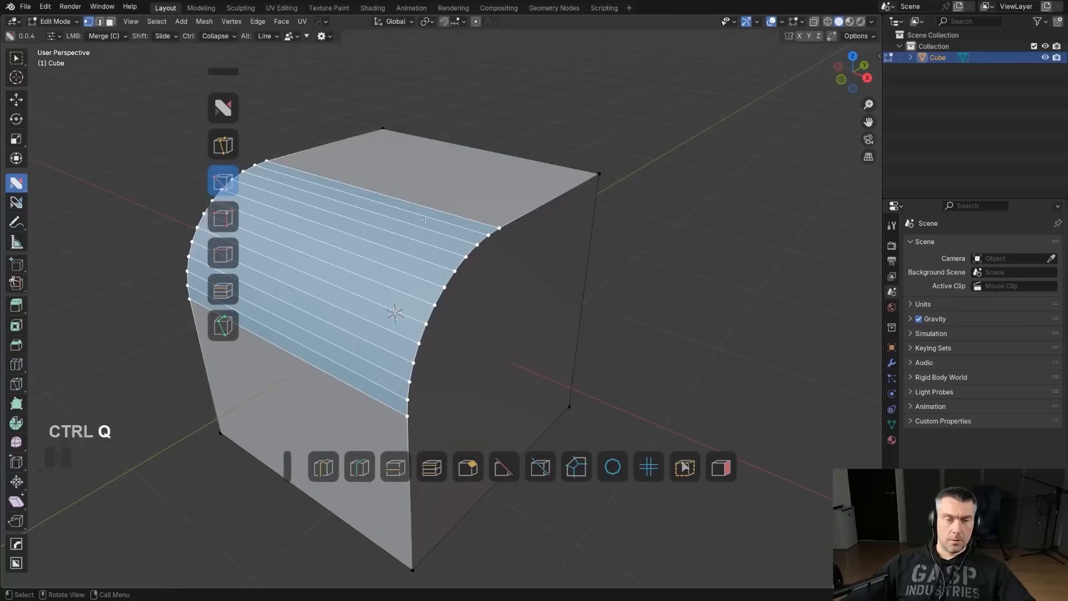
# - Switch the nSolve tool to the Collapse operator for the cube with the rounded edge
pyautogui.keyDown('shift'); pyautogui.moveTo(456, 195); pyautogui.dragTo(418, 166, button='middle'); pyautogui.keyUp('shift')
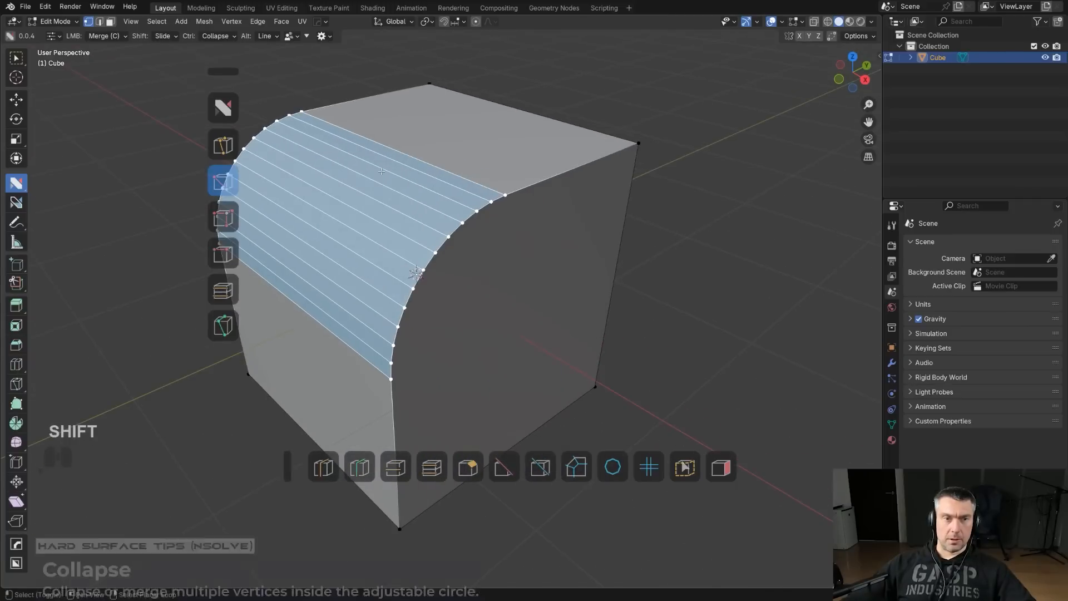
pyautogui.click(225, 219)
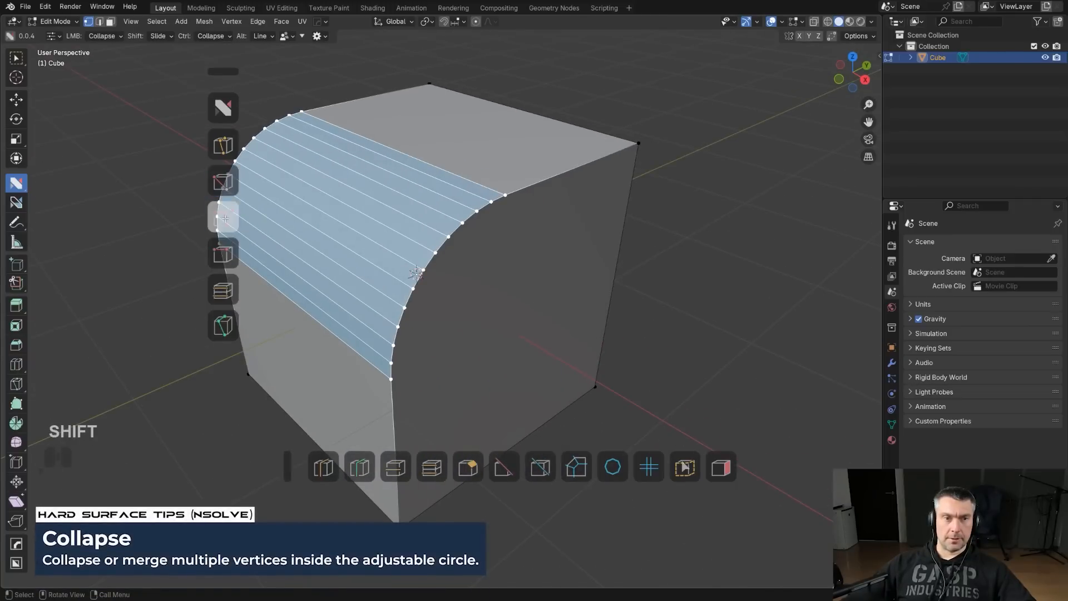
pyautogui.keyDown('shift'); pyautogui.moveTo(512, 202); pyautogui.dragTo(583, 188, button='middle'); pyautogui.keyUp('shift')
pyautogui.moveTo(583, 188); pyautogui.dragTo(613, 187, button='middle')
pyautogui.moveTo(504, 192)
pyautogui.keyDown('shift'); pyautogui.mouseDown(button='middle')
pyautogui.moveTo(530, 198)
pyautogui.moveTo(487, 190)
pyautogui.mouseUp(button='middle'); pyautogui.keyUp('shift')
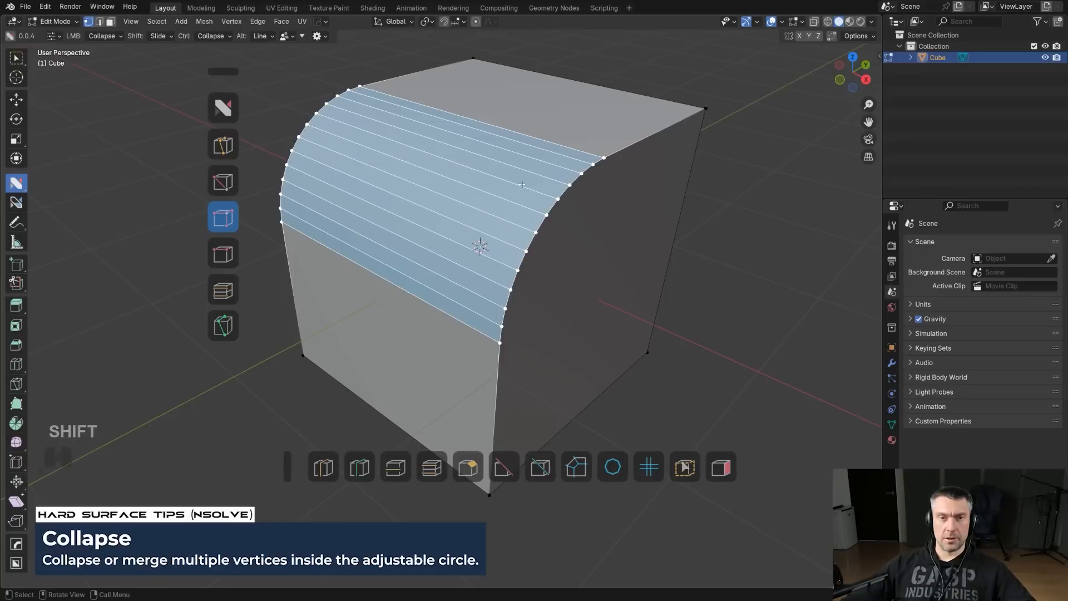
pyautogui.keyDown('shift'); pyautogui.moveTo(537, 204); pyautogui.dragTo(532, 206, button='middle'); pyautogui.keyUp('shift')
pyautogui.moveTo(503, 134); pyautogui.dragTo(540, 164, button='middle')
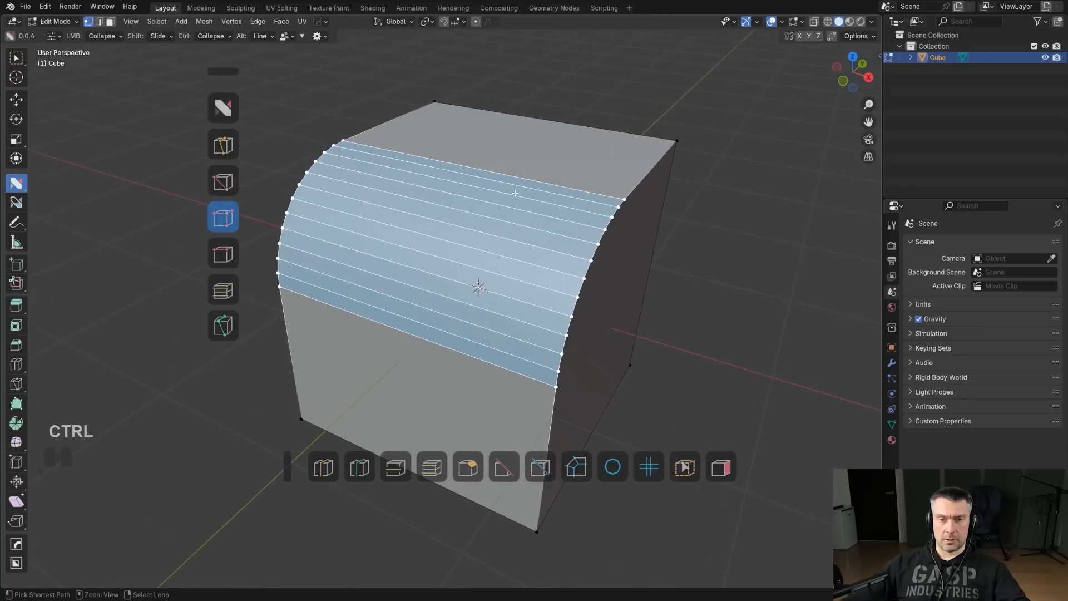
# - Add five evenly spaced, centered loop cuts across the cube's rounded edge
pyautogui.hotkey('ctrl', 'r')
pyautogui.scroll(4, 529, 173)
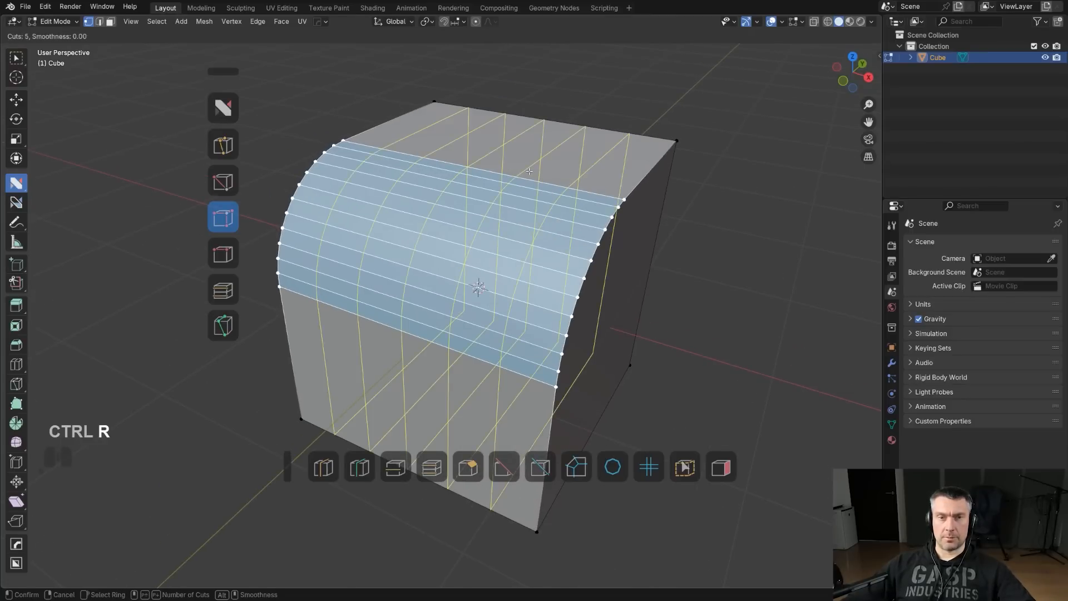
pyautogui.click(529, 172)
pyautogui.rightClick(530, 172)
# - Try Collapse around three loop-cut vertices on the rounded surface, then undo the collapses and the loop cuts
pyautogui.keyDown('shift'); pyautogui.moveTo(504, 163); pyautogui.dragTo(469, 212, button='middle'); pyautogui.keyUp('shift')
pyautogui.scroll(1, 468, 212)
pyautogui.scroll(1, 468, 211)
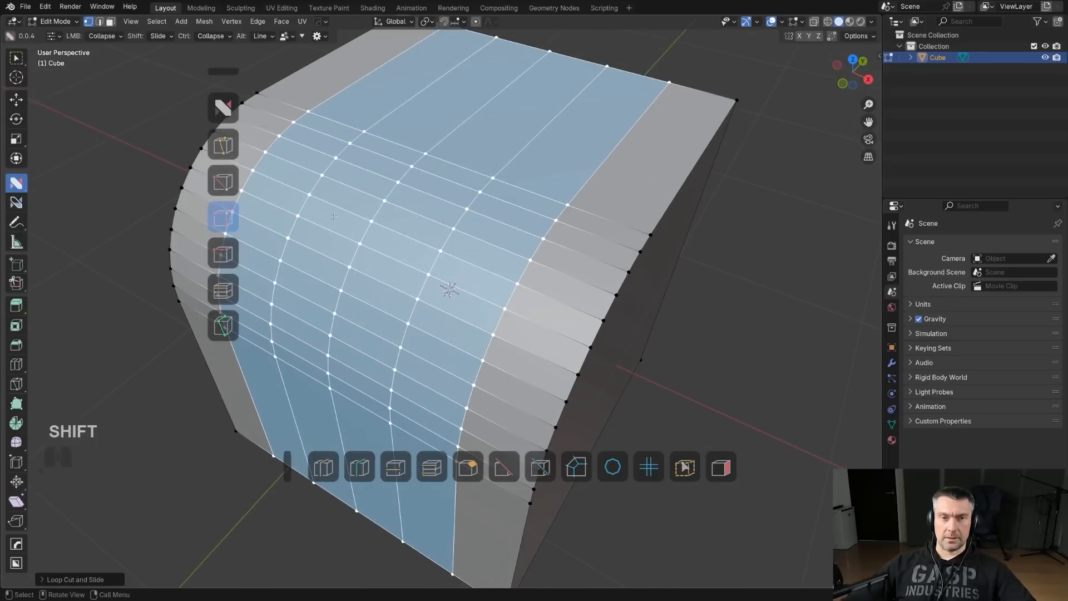
pyautogui.click(493, 187)
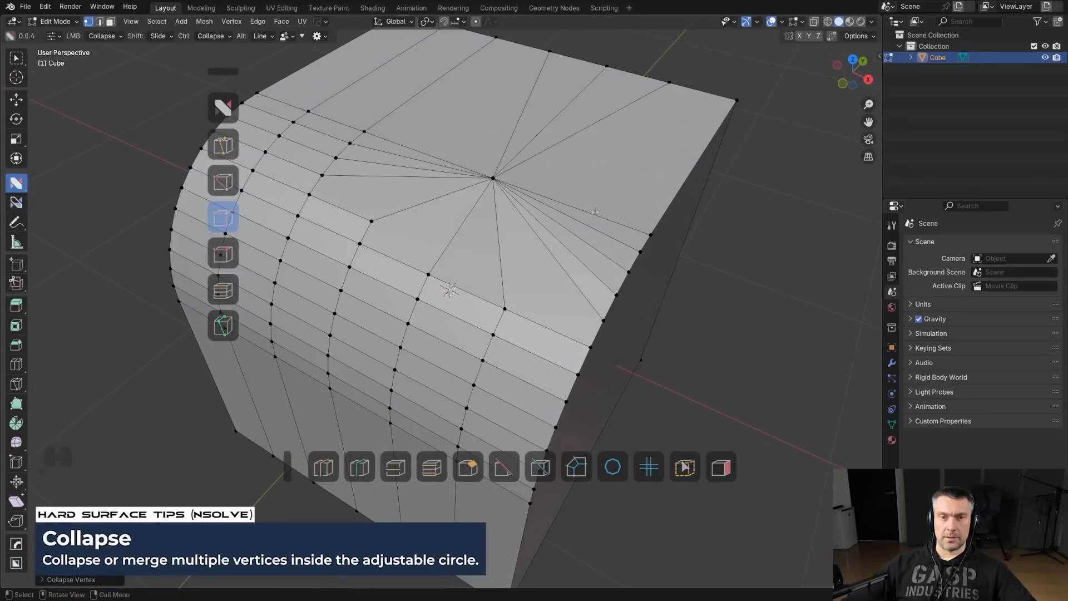
pyautogui.scroll(-1, 610, 208)
pyautogui.click(432, 272)
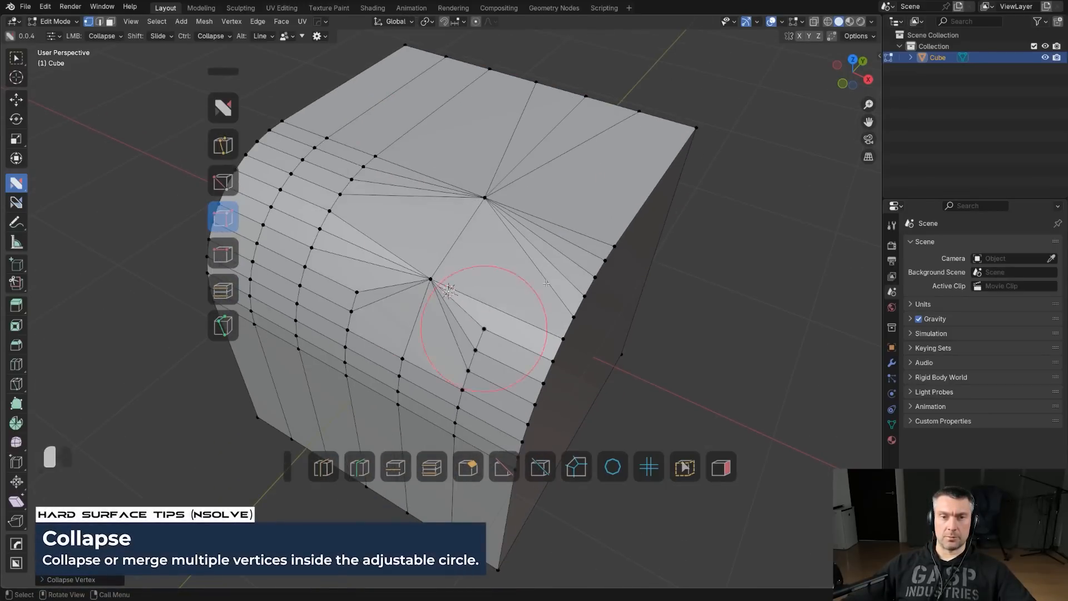
pyautogui.click(492, 309)
pyautogui.moveTo(492, 309); pyautogui.dragTo(579, 206, button='middle')
pyautogui.hotkey('ctrl', 'z')
pyautogui.hotkey('ctrl', 'z')
pyautogui.hotkey('ctrl', 'z')
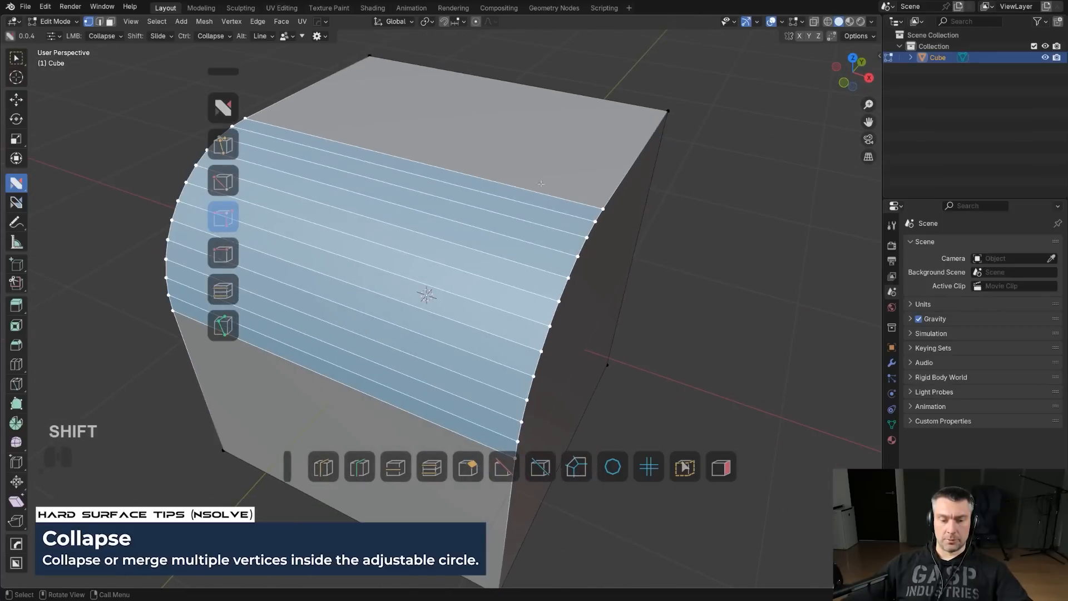
# - Remove Collapse from the nSolve operator list in the nSolve Helper options
pyautogui.press('d')
pyautogui.click(619, 221)
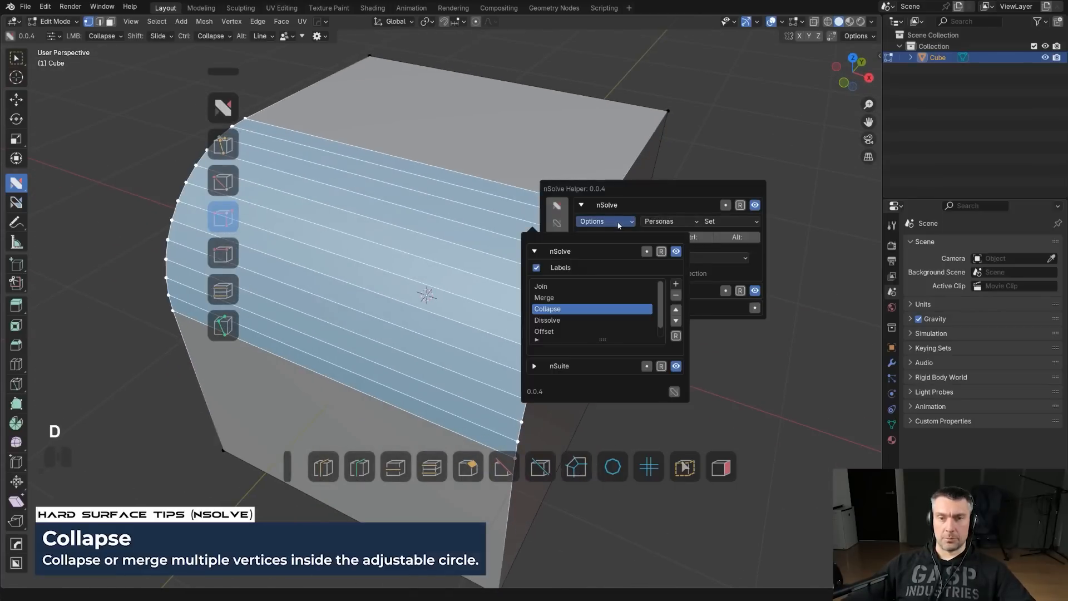
pyautogui.click(675, 297)
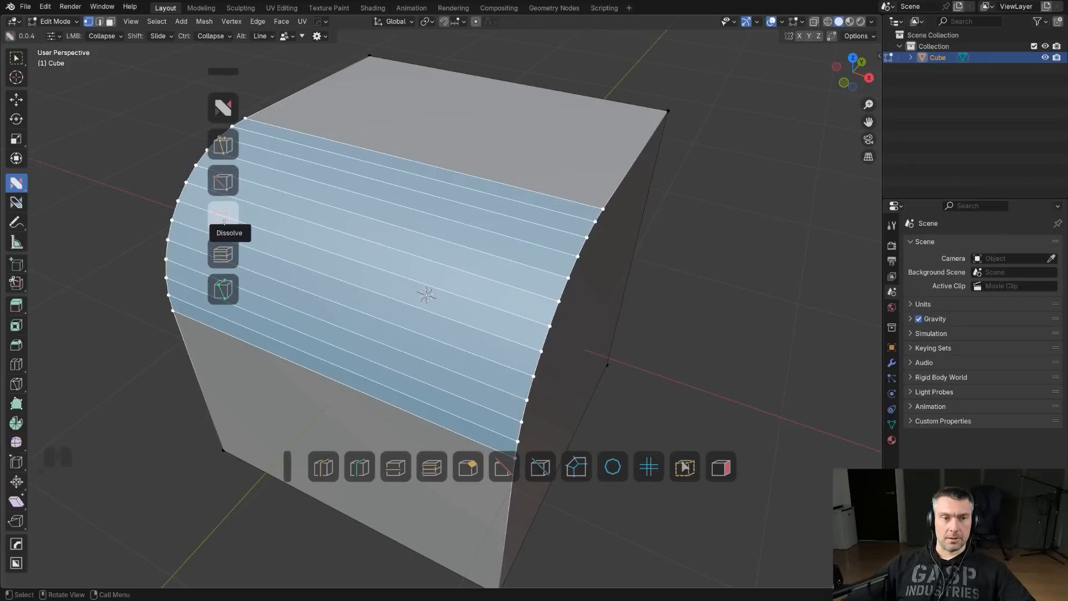
# - Clear the mesh selection, switch to edge select mode and set the nSolve tool to the Dissolve operator
pyautogui.moveTo(224, 221); pyautogui.dragTo(526, 174, button='middle')
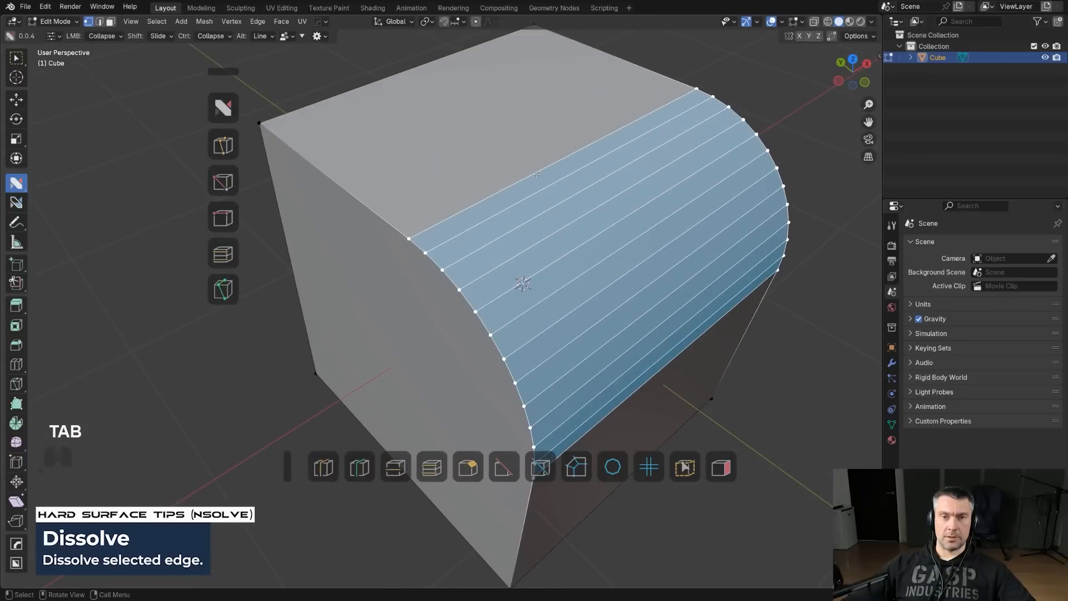
pyautogui.click(548, 177)
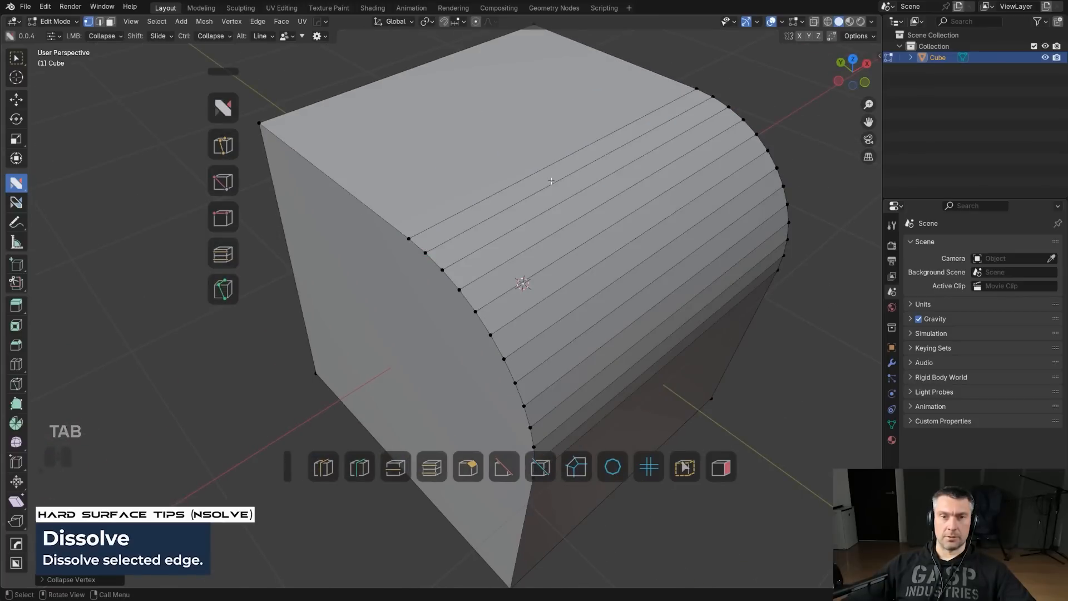
pyautogui.press('2')
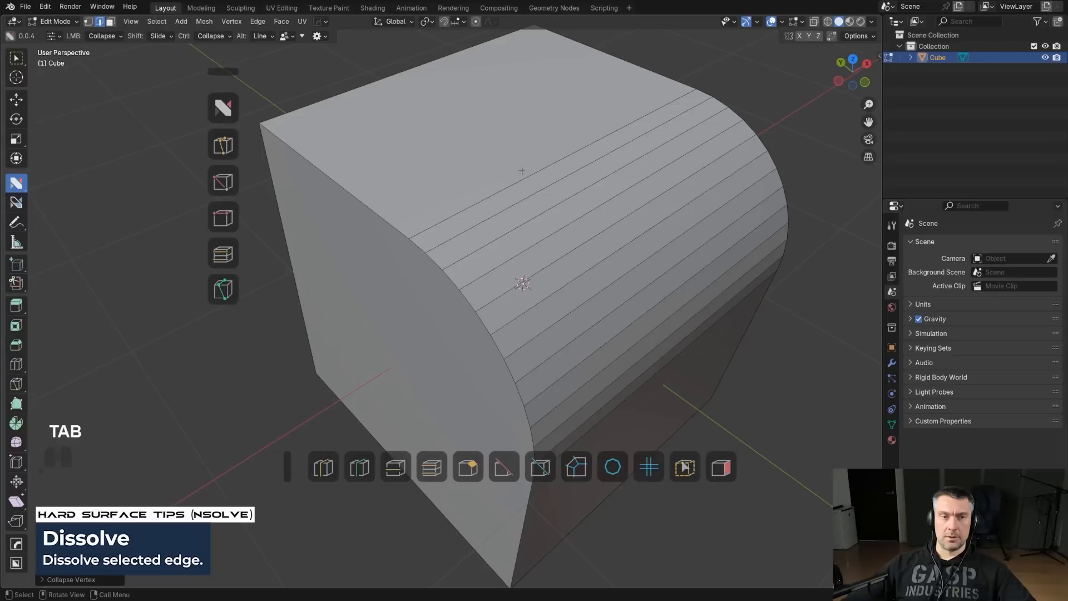
pyautogui.click(223, 217)
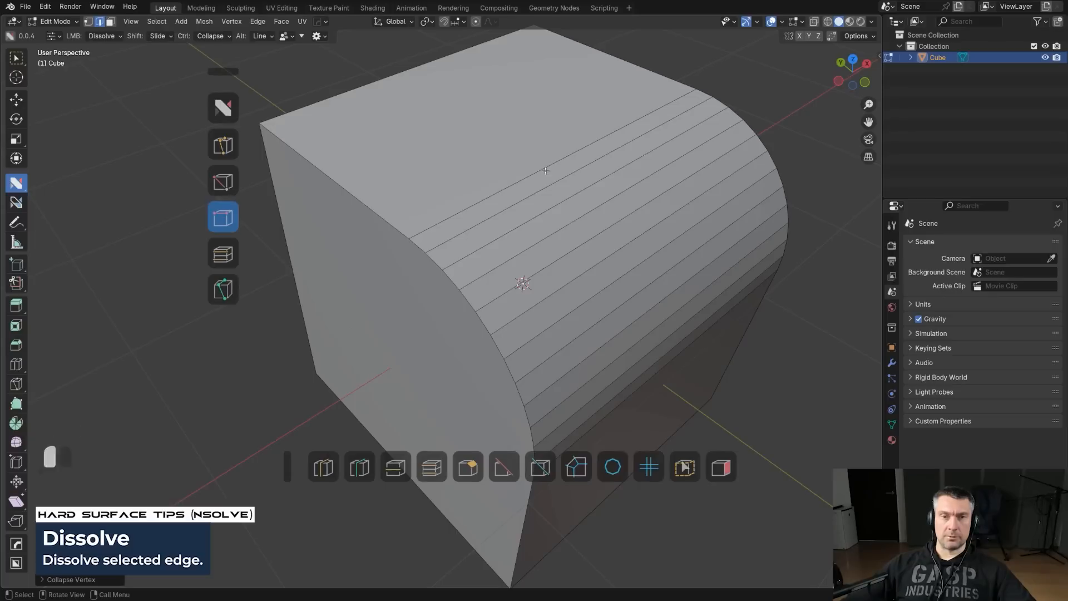
# - Try the Dissolve operator on several edges running along the cube's rounded surface
pyautogui.click(546, 171)
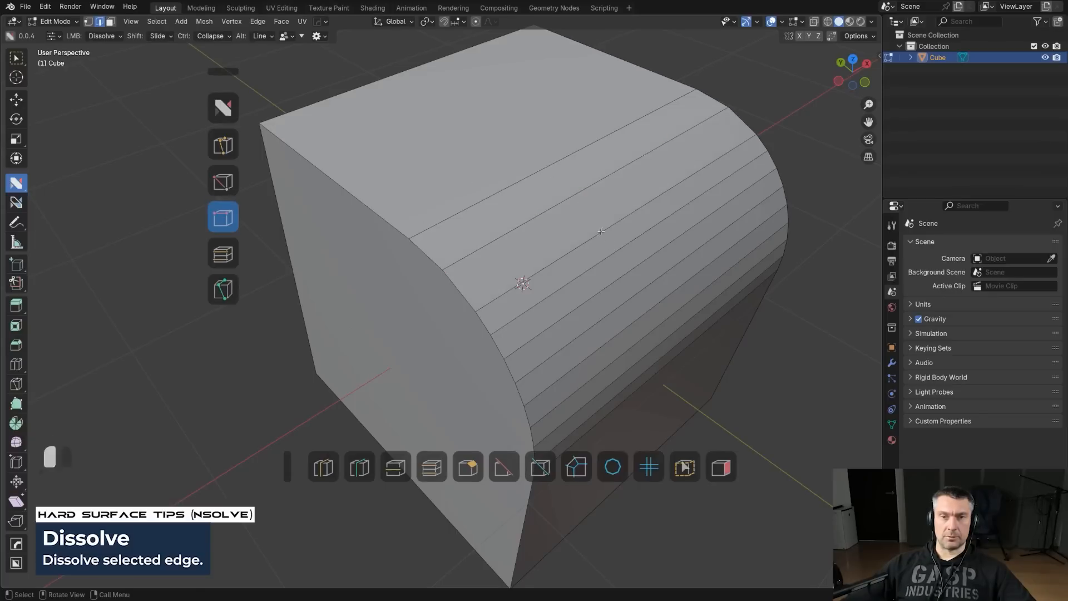
pyautogui.click(601, 231)
pyautogui.click(636, 289)
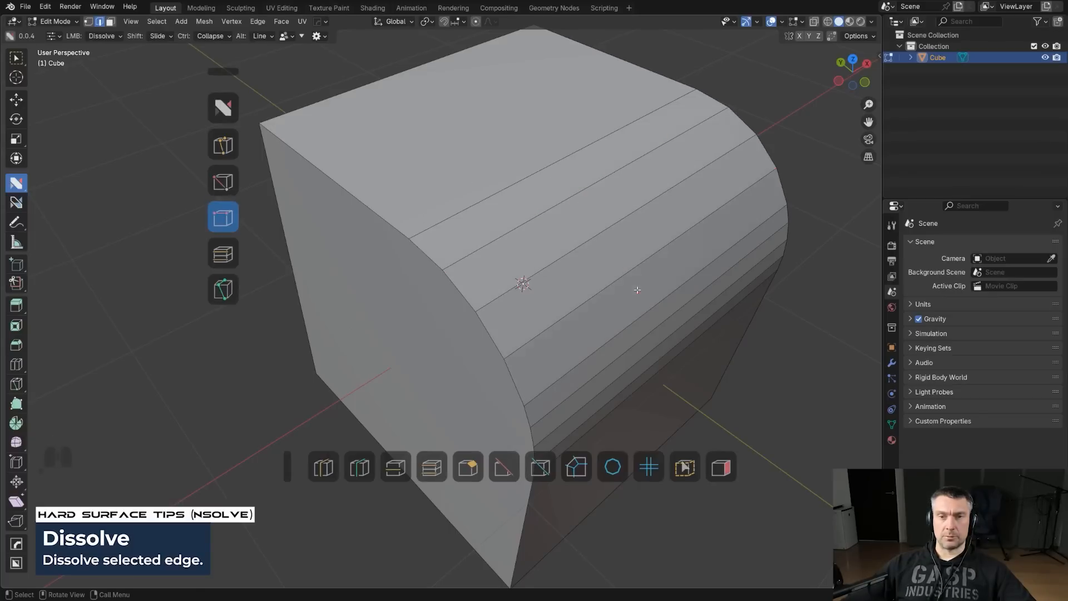
pyautogui.click(625, 275)
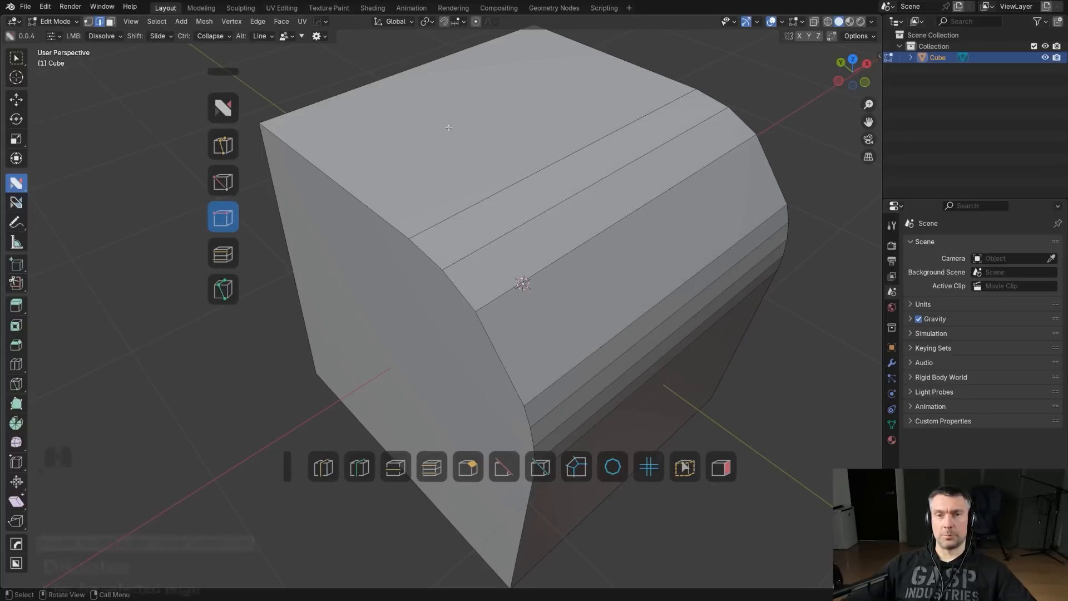
# - Undo the edge dissolves on the cube's rounded surface
pyautogui.moveTo(666, 199)
pyautogui.mouseDown(button='middle')
pyautogui.moveTo(590, 170)
pyautogui.moveTo(646, 188)
pyautogui.mouseUp(button='middle')
pyautogui.hotkey('ctrl', 'z')
pyautogui.hotkey('ctrl', 'z')
pyautogui.press('z')
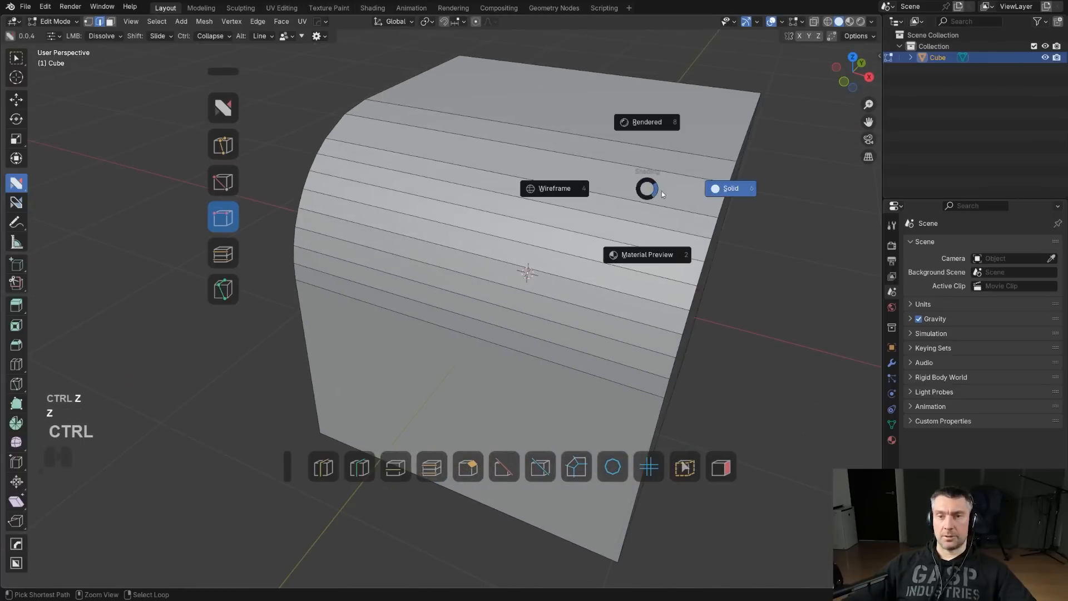
pyautogui.hotkey('ctrl', 'z')
pyautogui.hotkey('ctrl', 'z')
pyautogui.hotkey('ctrl', 'z')
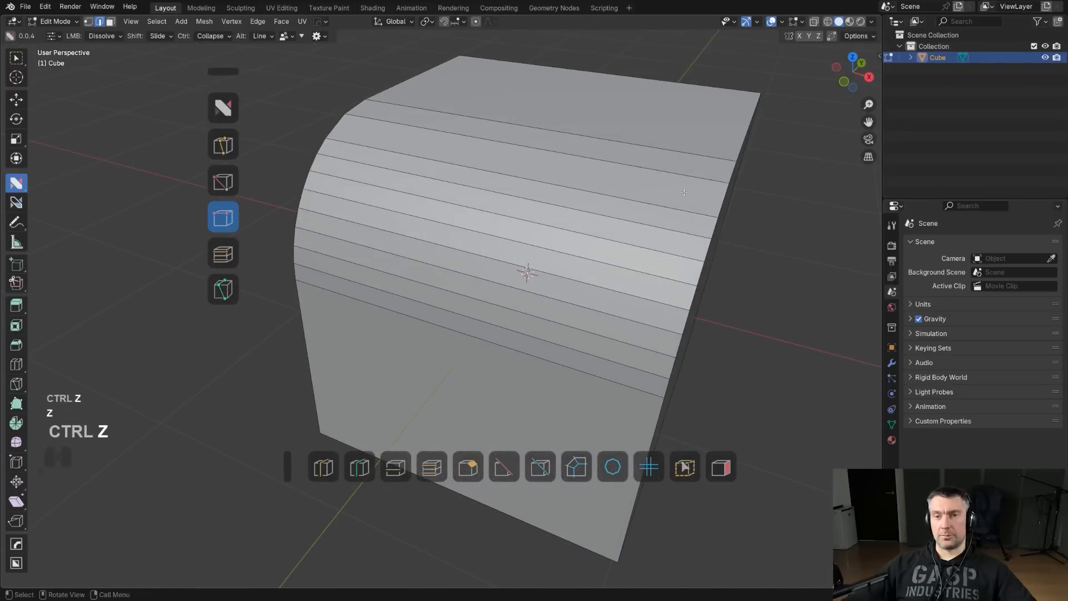
# - Box-select most edges of the rounded surface, dissolve them with Blender's native Dissolve Selection, then undo it
pyautogui.press('b')
pyautogui.moveTo(556, 190); pyautogui.dragTo(586, 292)
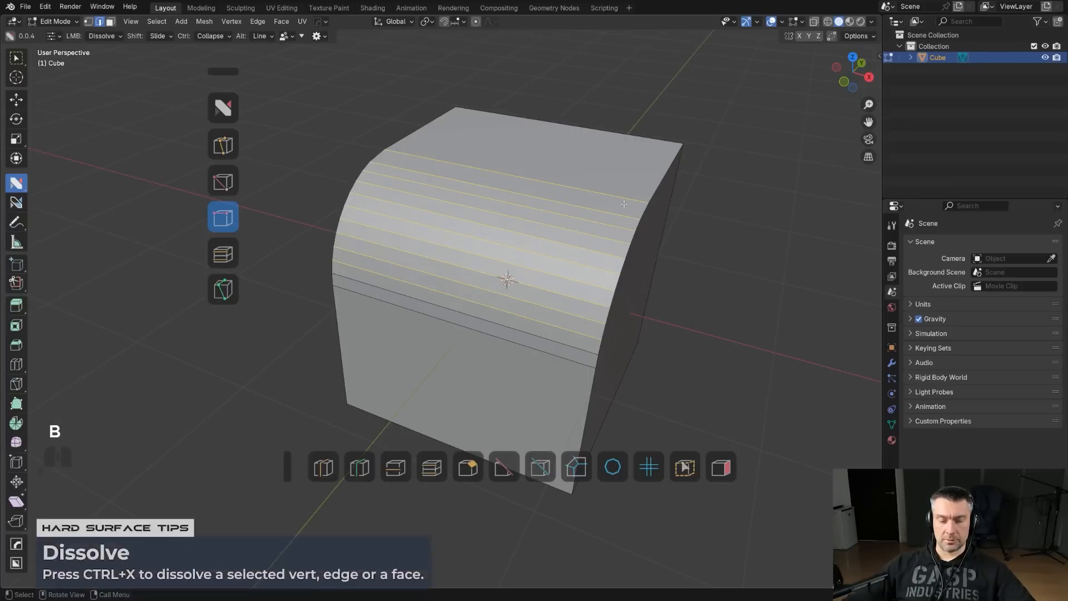
pyautogui.hotkey('ctrl', 'x')
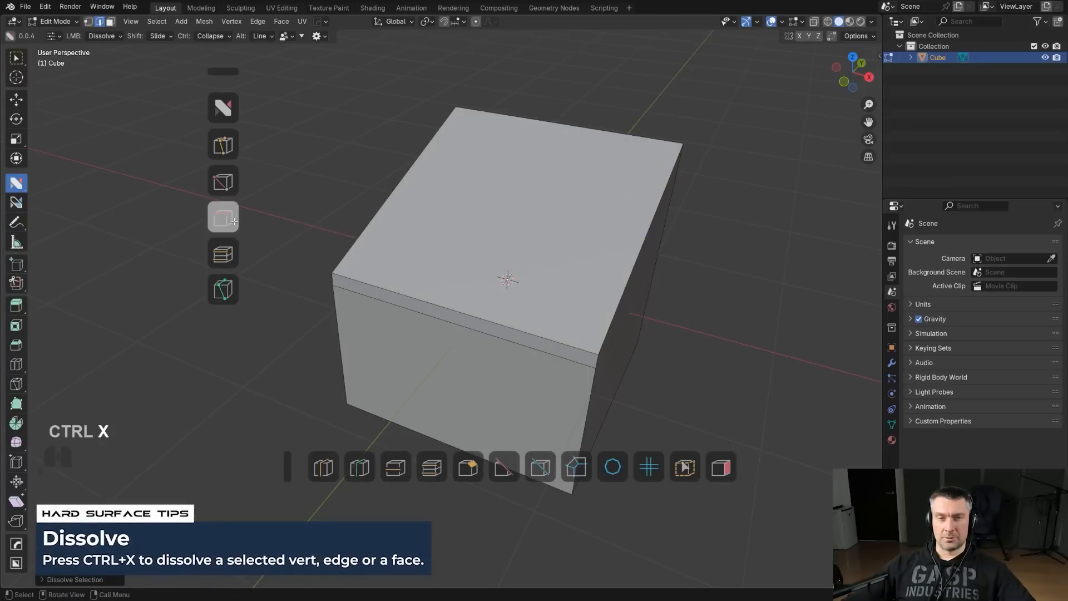
pyautogui.moveTo(389, 211); pyautogui.dragTo(535, 214, button='middle')
pyautogui.hotkey('ctrl', 'z')
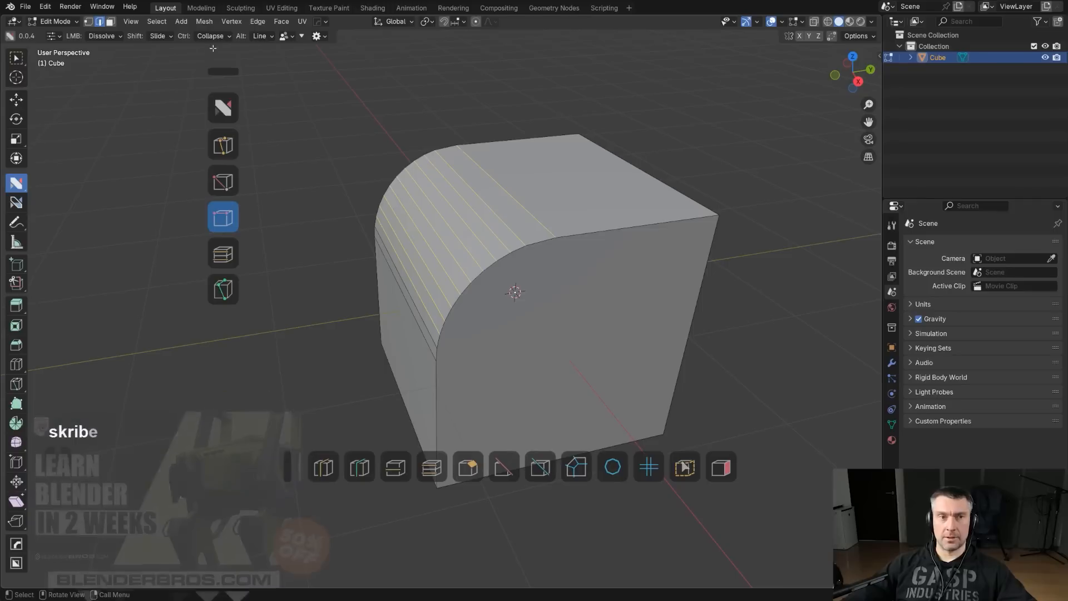
# - Assign Merge to the nSolve tool's Ctrl operator and Dissolve to its Alt operator
pyautogui.moveTo(328, 185); pyautogui.dragTo(298, 148, button='middle')
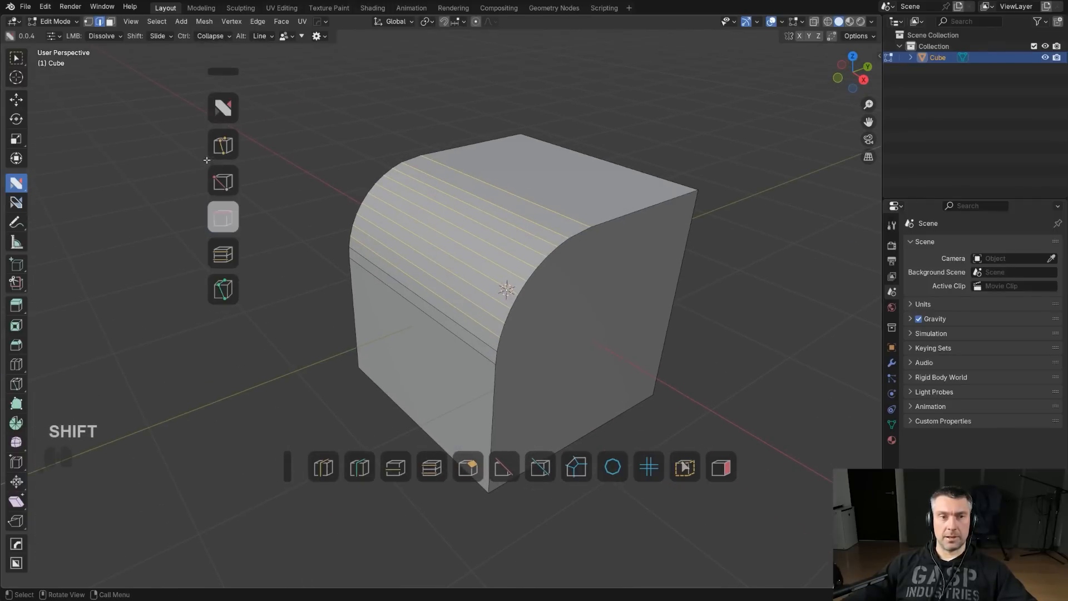
pyautogui.keyDown('shift'); pyautogui.moveTo(305, 205); pyautogui.dragTo(261, 167, button='middle'); pyautogui.keyUp('shift')
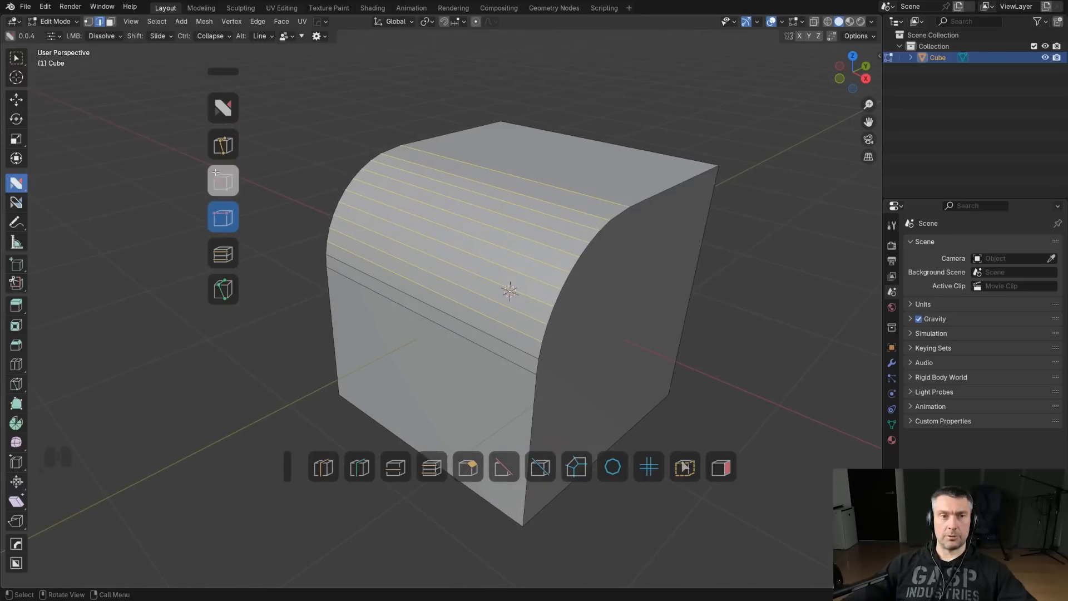
pyautogui.click(225, 37)
pyautogui.click(224, 80)
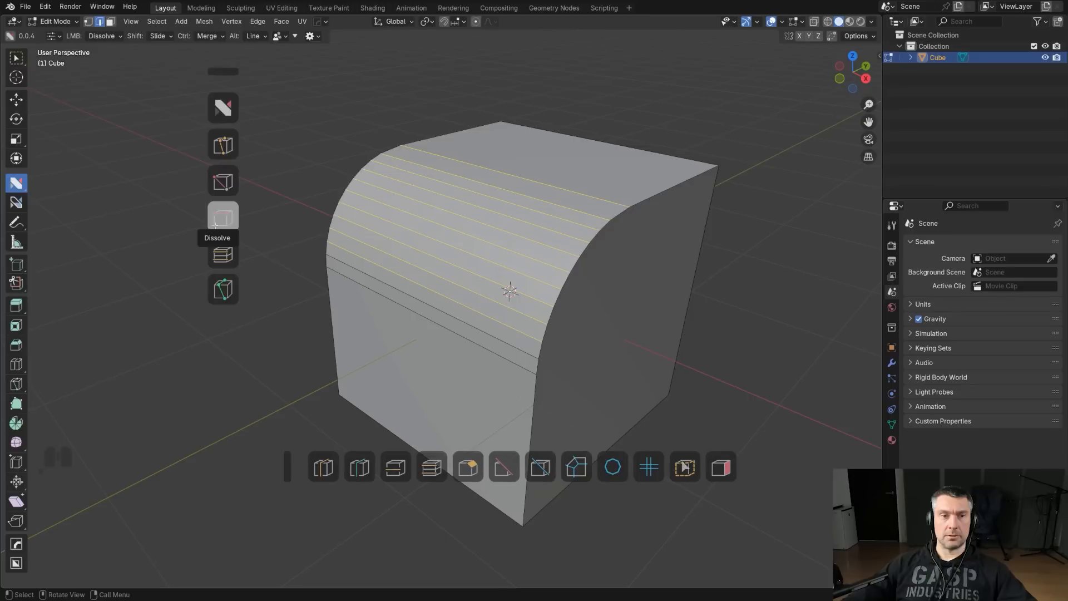
pyautogui.click(215, 225)
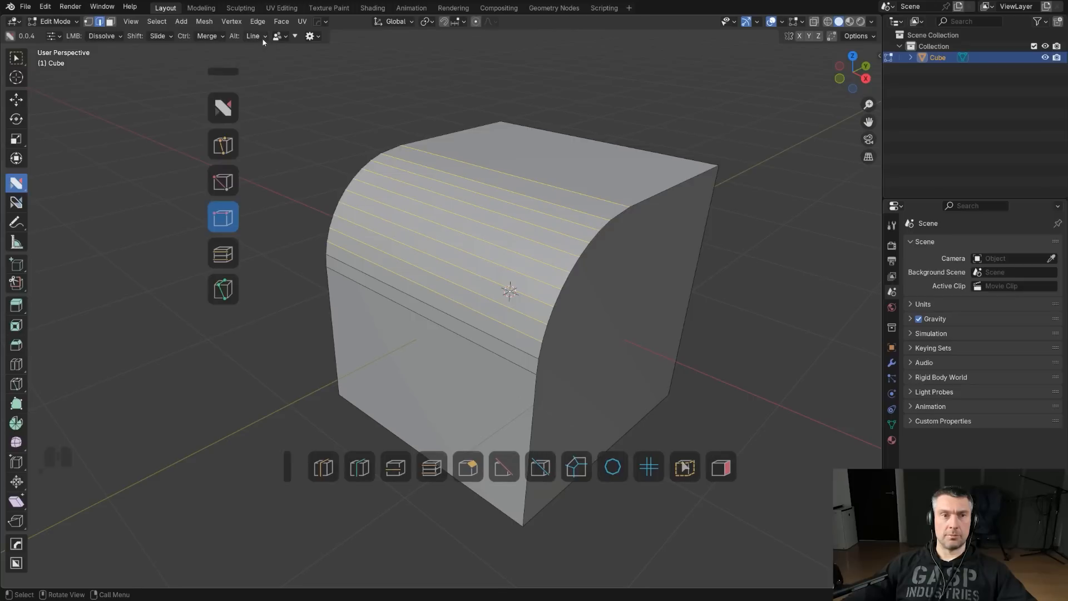
pyautogui.click(260, 37)
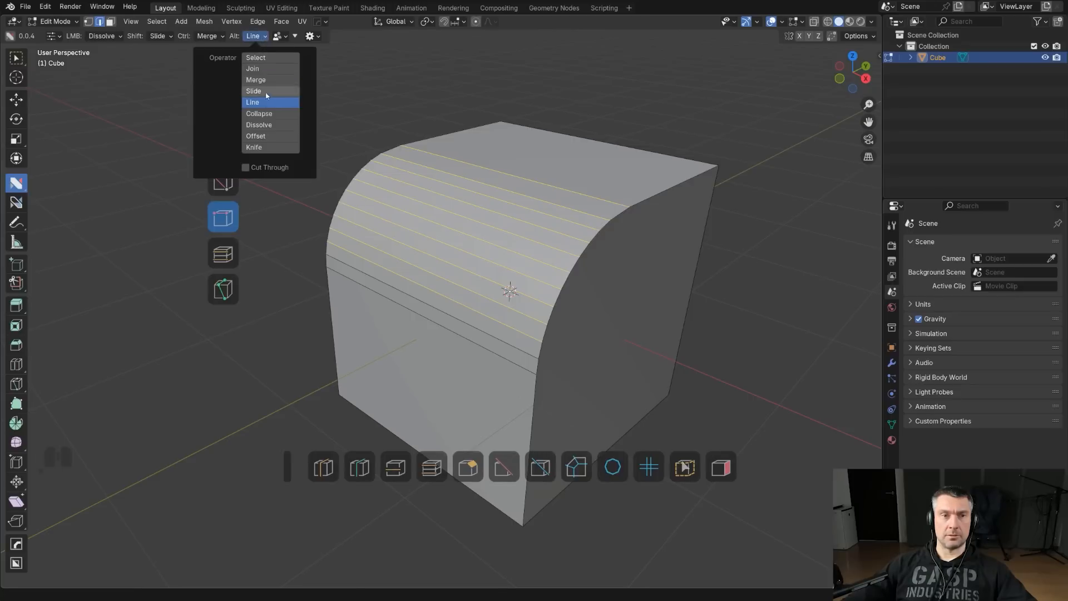
pyautogui.click(259, 125)
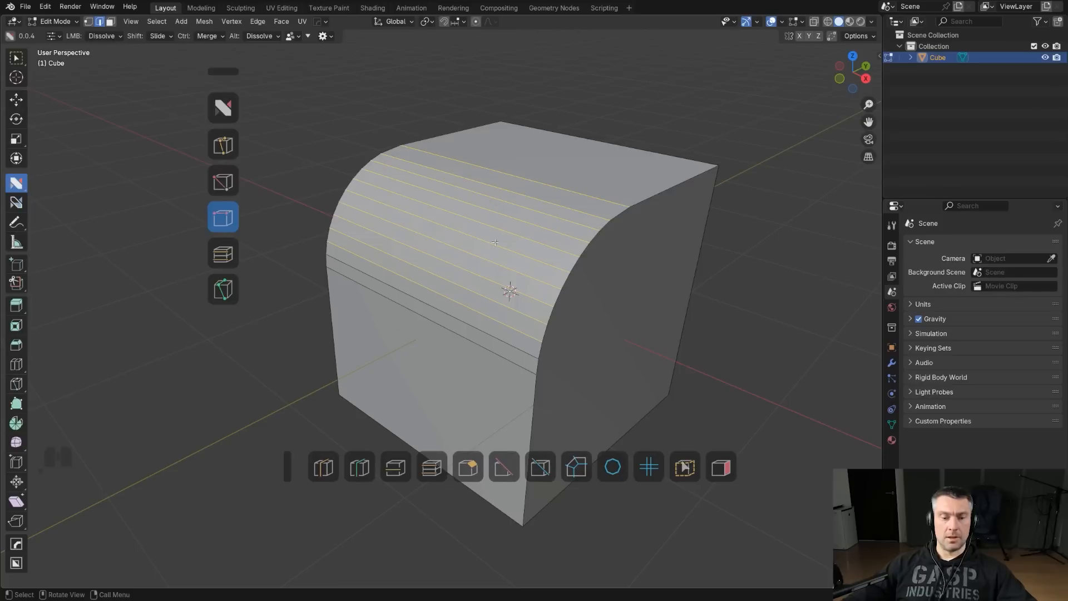
# - Remove Merge and Dissolve from the nSolve operator list in the nSolve Helper options
pyautogui.press('d')
pyautogui.click(590, 198)
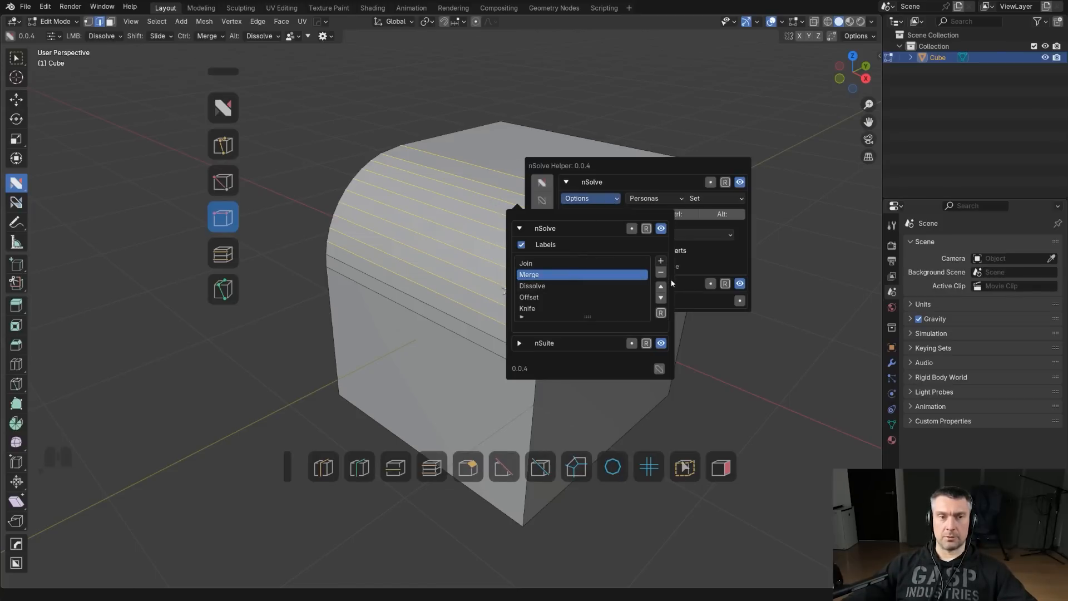
pyautogui.click(660, 272)
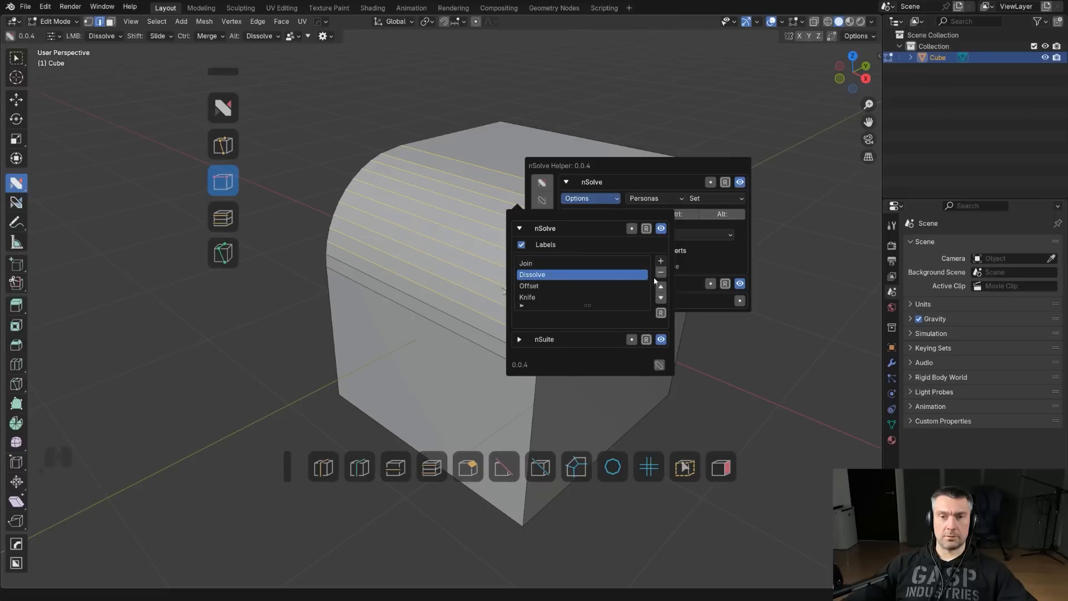
pyautogui.click(661, 272)
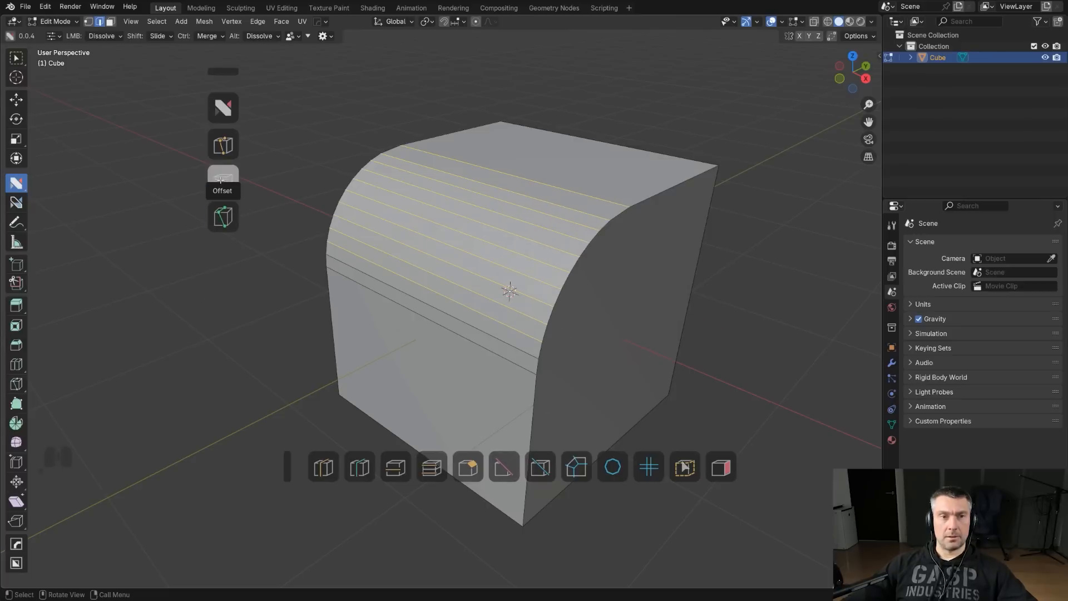
# - Switch the nSolve tool to the Offset operator
pyautogui.keyDown('shift'); pyautogui.moveTo(325, 155); pyautogui.dragTo(267, 166, button='middle'); pyautogui.keyUp('shift')
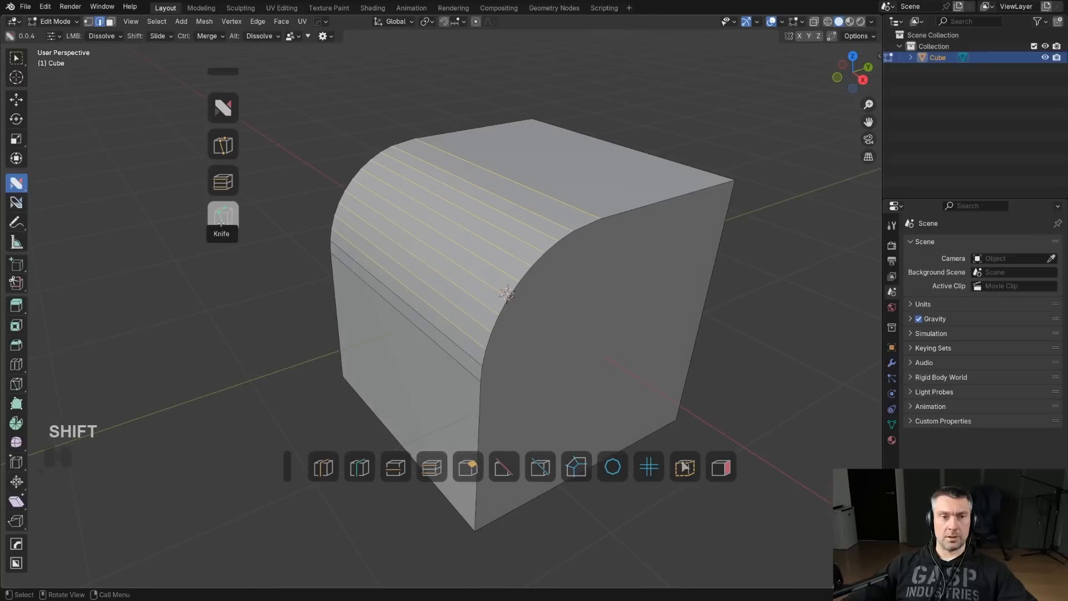
pyautogui.click(223, 180)
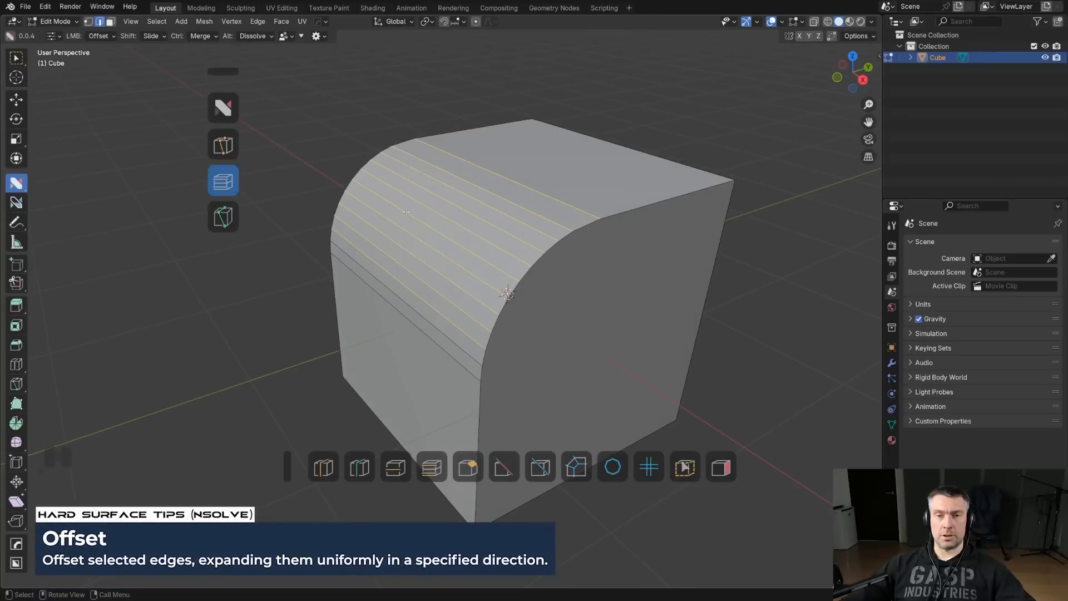
pyautogui.moveTo(406, 212); pyautogui.dragTo(485, 231, button='middle')
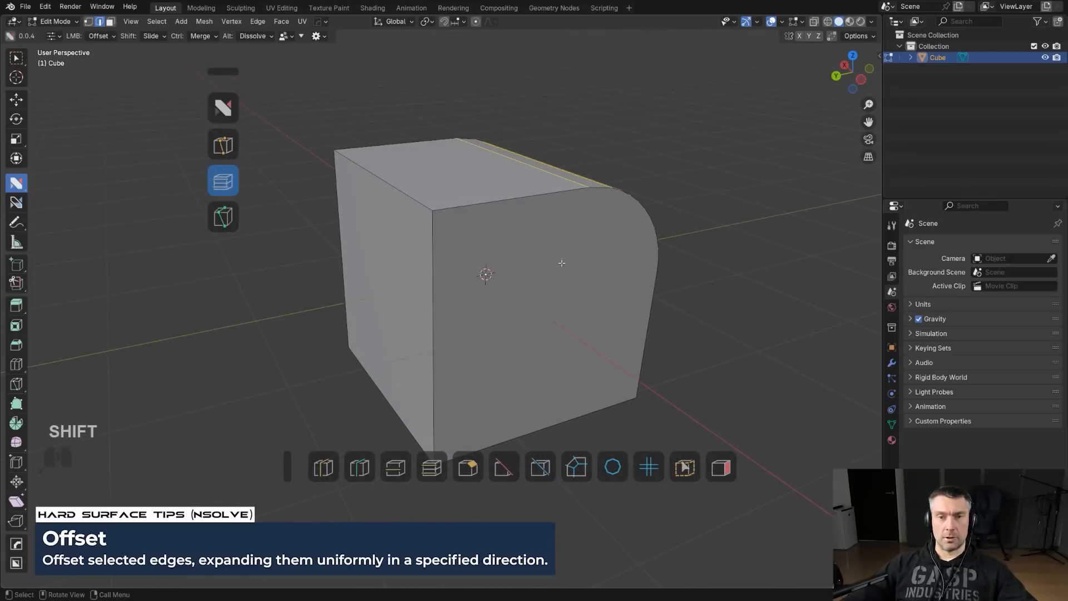
# - Select the three edges meeting at the sharp upper corner of the cube, opposite the rounded edge
pyautogui.keyDown('shift'); pyautogui.click(408, 201); pyautogui.keyUp('shift')
pyautogui.moveTo(497, 200); pyautogui.dragTo(413, 220, button='middle')
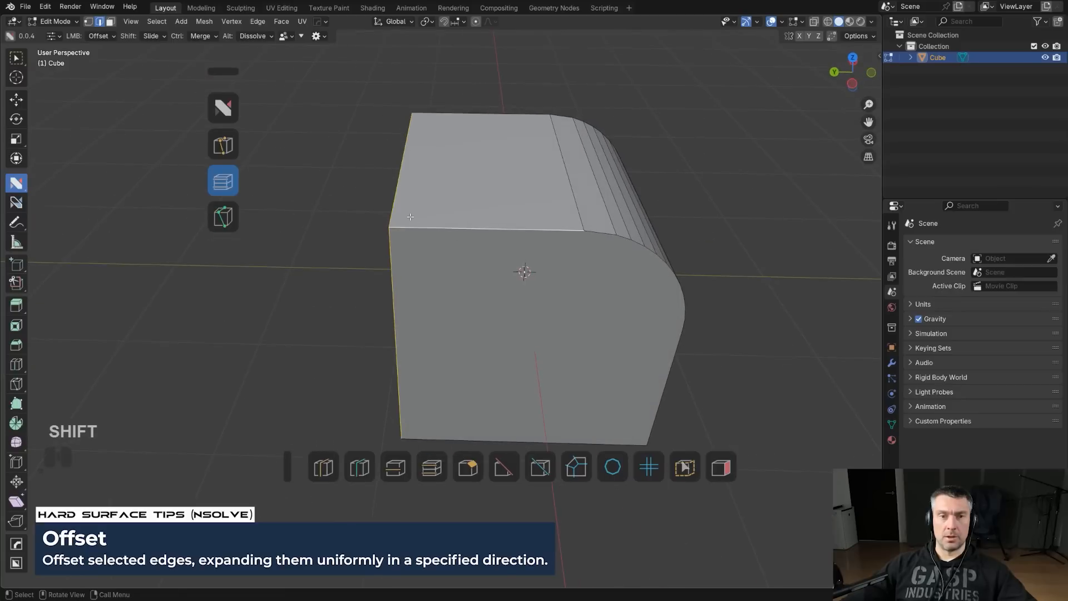
pyautogui.moveTo(451, 263); pyautogui.dragTo(460, 221, button='middle')
# - Try offsetting the three selected corner edges with the Offset operator, then undo the offset
pyautogui.moveTo(461, 220); pyautogui.dragTo(457, 196)
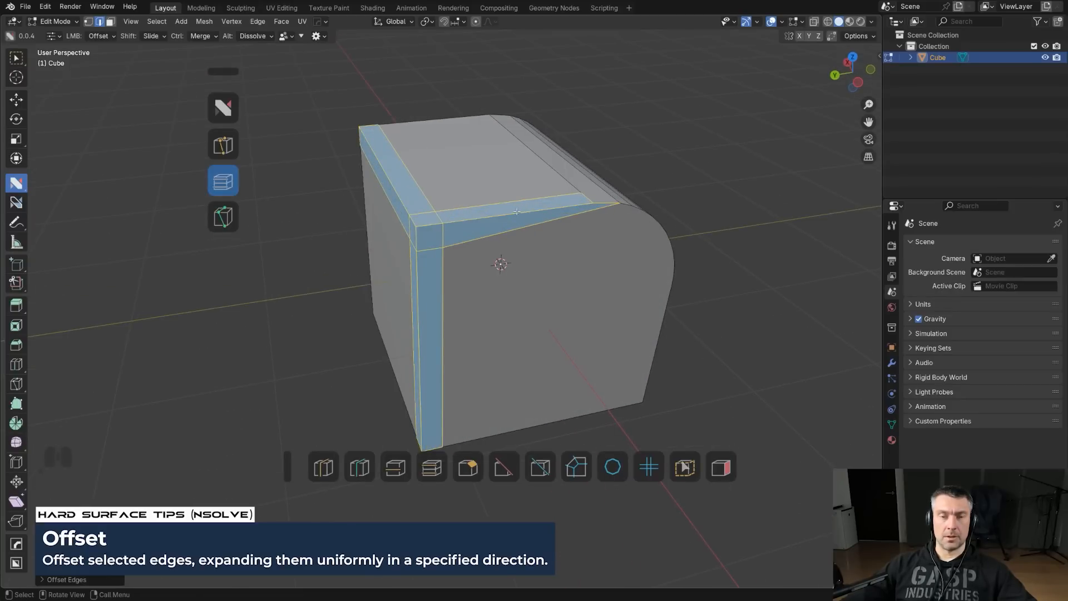
pyautogui.hotkey('ctrl', 'z')
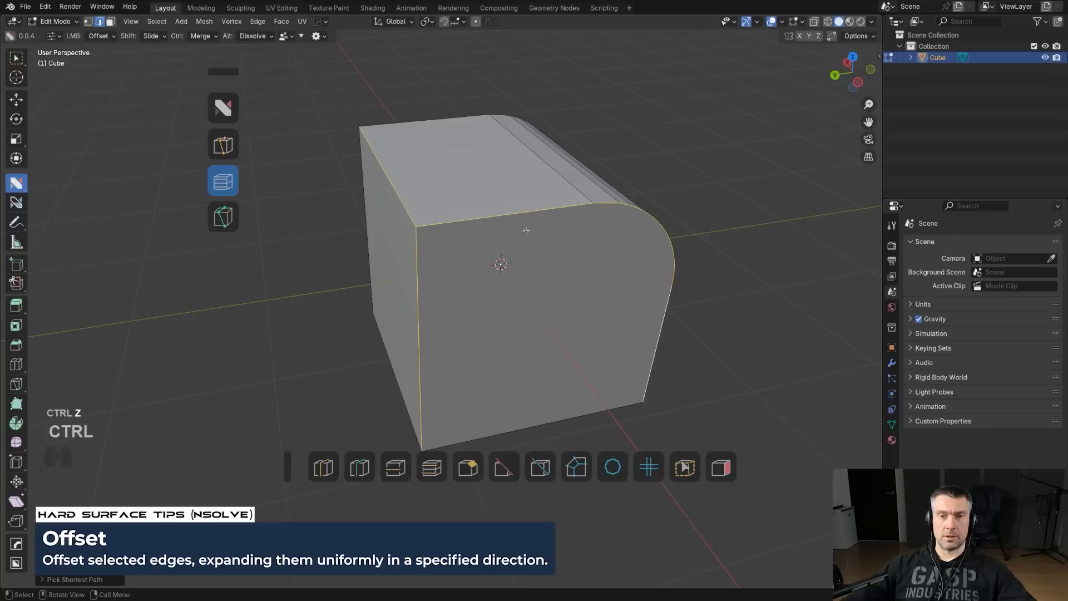
# - Extend the edge selection around the side face's rounded profile, offset the selected edges and return to Object Mode
pyautogui.moveTo(496, 262); pyautogui.dragTo(479, 201)
pyautogui.moveTo(496, 203); pyautogui.dragTo(517, 148, button='middle')
pyautogui.scroll(-2, 668, 278)
pyautogui.press('Tab')
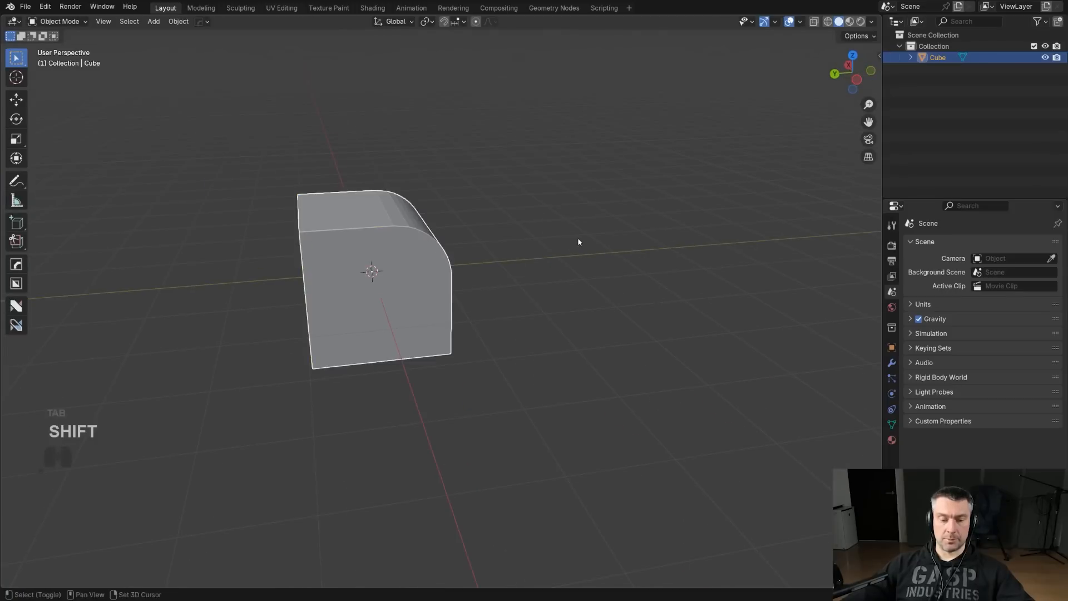
# - Add a new cube and move it along the Y axis, clear of the rounded cube
pyautogui.hotkey('shift', 'a')
pyautogui.click(612, 249)
pyautogui.press('g')
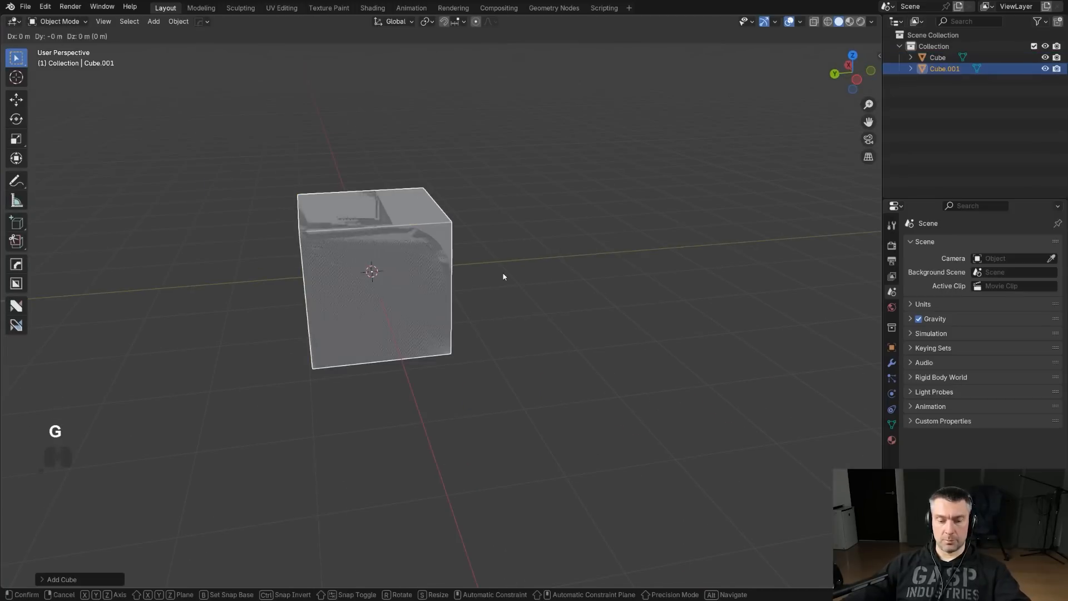
pyautogui.press('y')
pyautogui.click(637, 253)
# - Bevel all edges of the new cube with 2 segments and a profile of 1, and return to Object Mode
pyautogui.scroll(2, 616, 253)
pyautogui.press('Tab')
pyautogui.keyDown('shift'); pyautogui.moveTo(616, 253); pyautogui.dragTo(525, 283, button='middle'); pyautogui.keyUp('shift')
pyautogui.hotkey('ctrl', 'b')
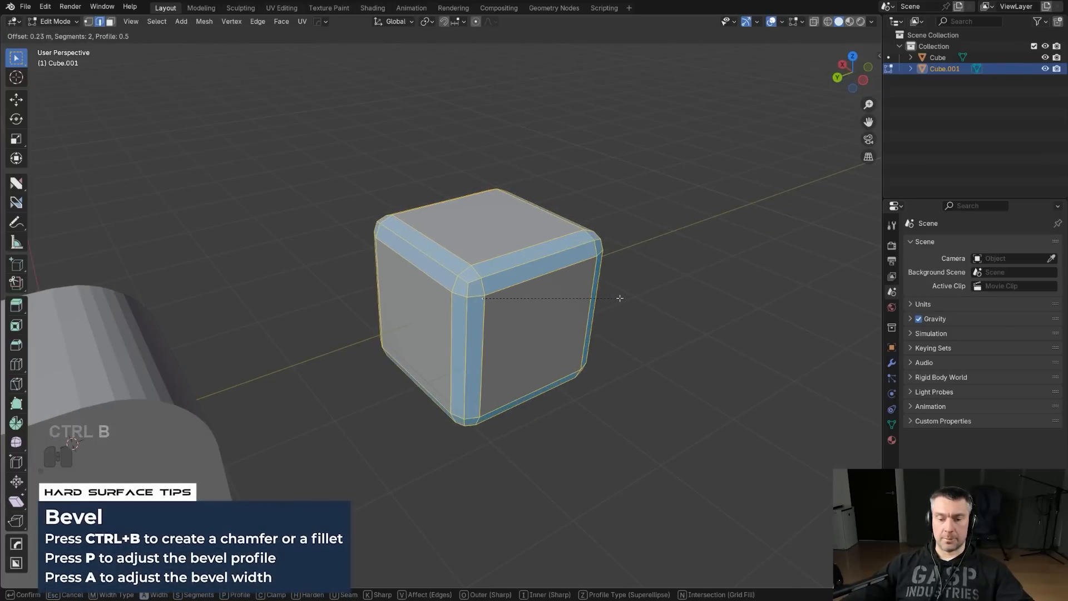
pyautogui.press('p')
pyautogui.press('a')
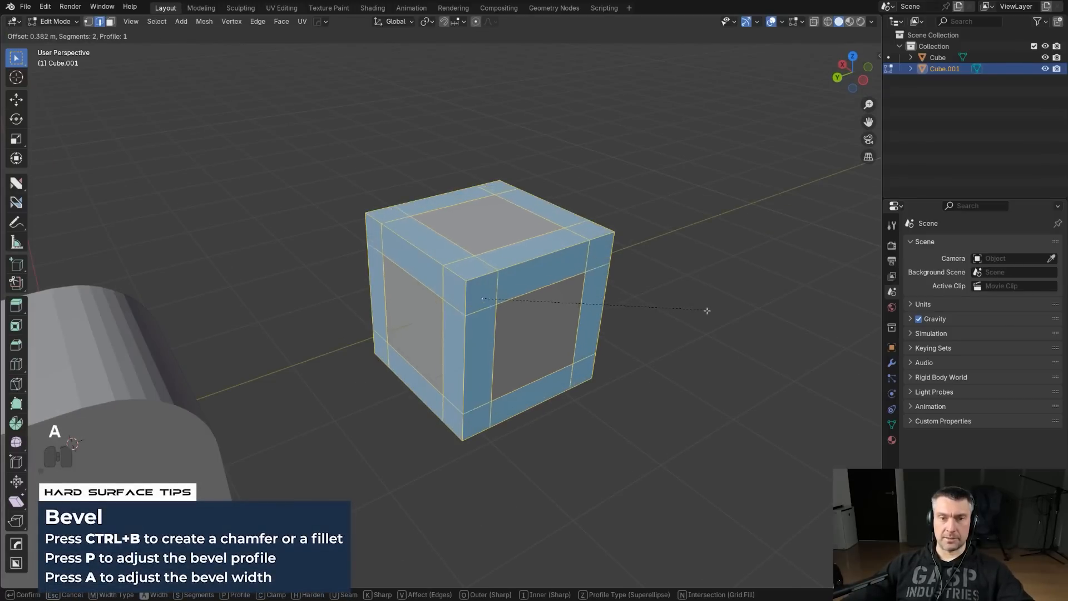
pyautogui.click(682, 306)
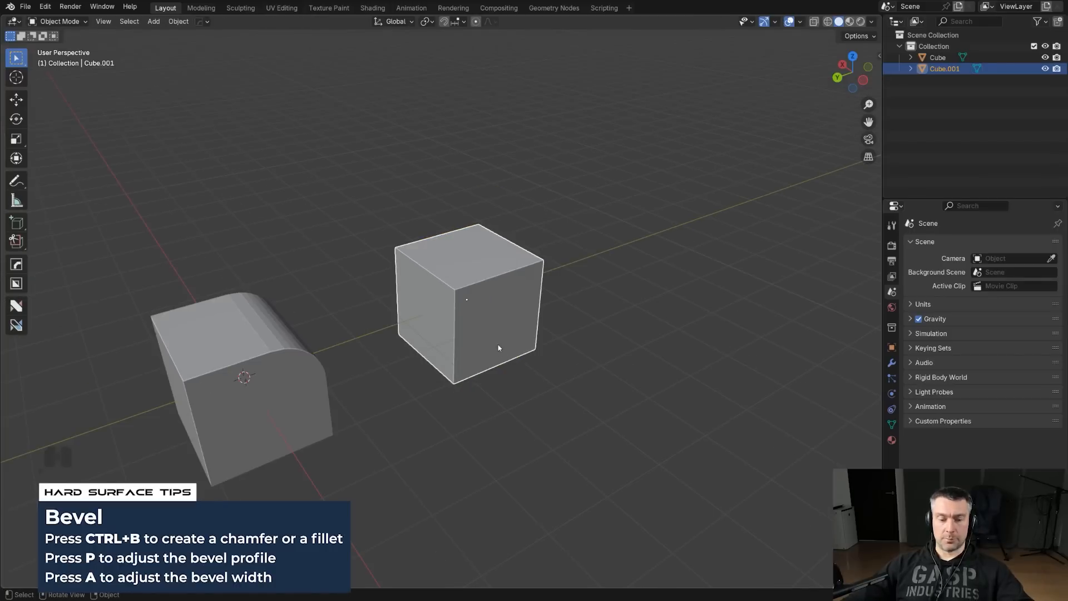
# - Add a third cube and move it along the Y axis, clear of the other two cubes
pyautogui.hotkey('shift', 'a')
pyautogui.click(542, 352)
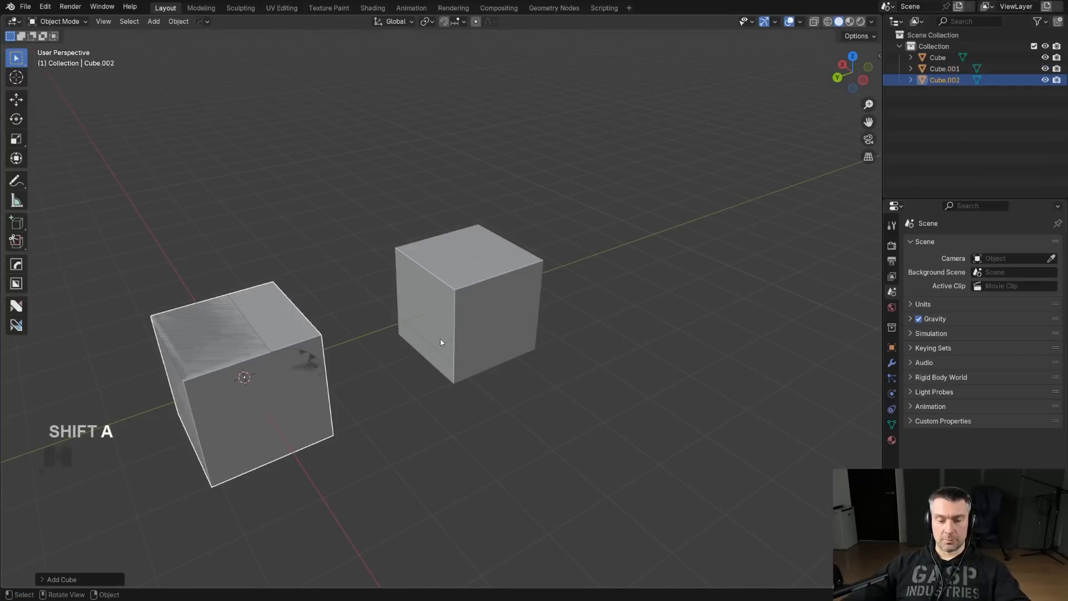
pyautogui.press('g')
pyautogui.click(770, 246)
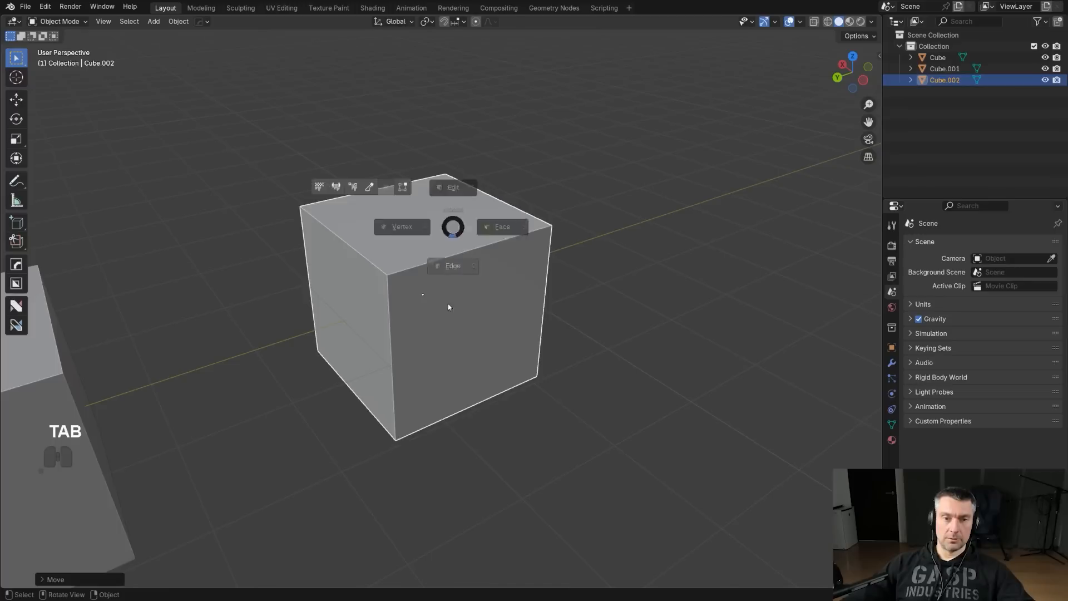
# - Try beveling the new cube's upper front edge with 2 segments and a profile of 1, then undo the bevel
pyautogui.press('Tab')
pyautogui.click(467, 248)
pyautogui.hotkey('ctrl', 'b')
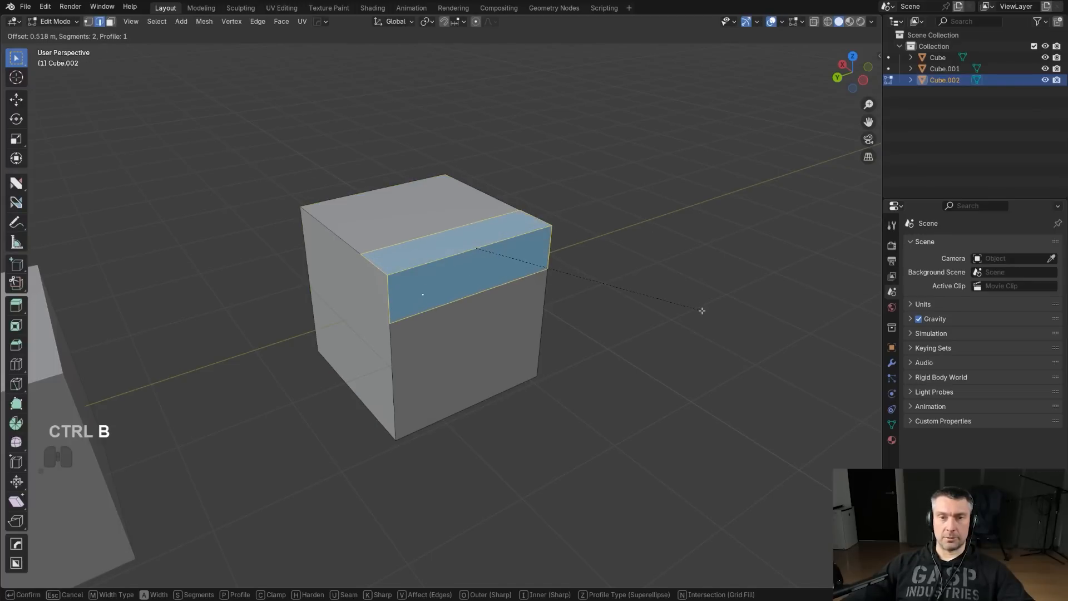
pyautogui.click(700, 310)
pyautogui.click(87, 577)
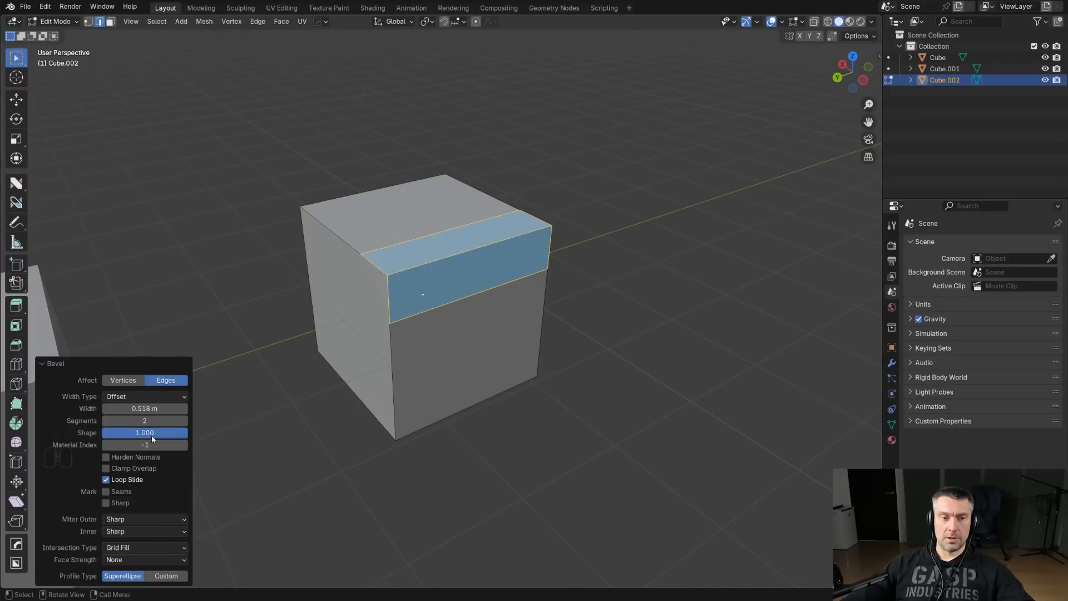
pyautogui.click(168, 430)
pyautogui.press('Return')
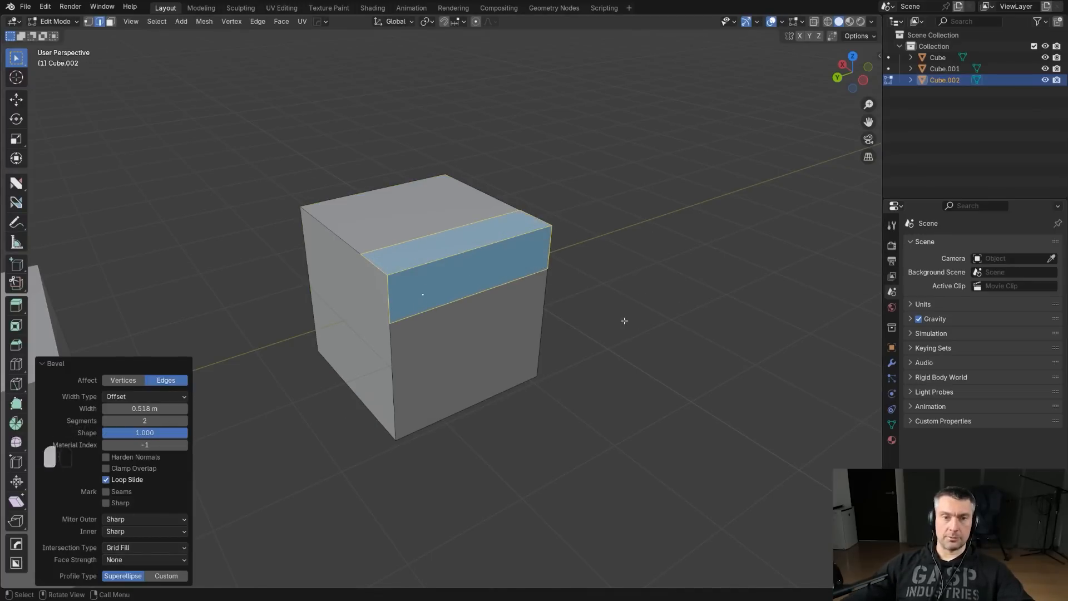
pyautogui.hotkey('ctrl', 'z')
pyautogui.hotkey('ctrl', 'z')
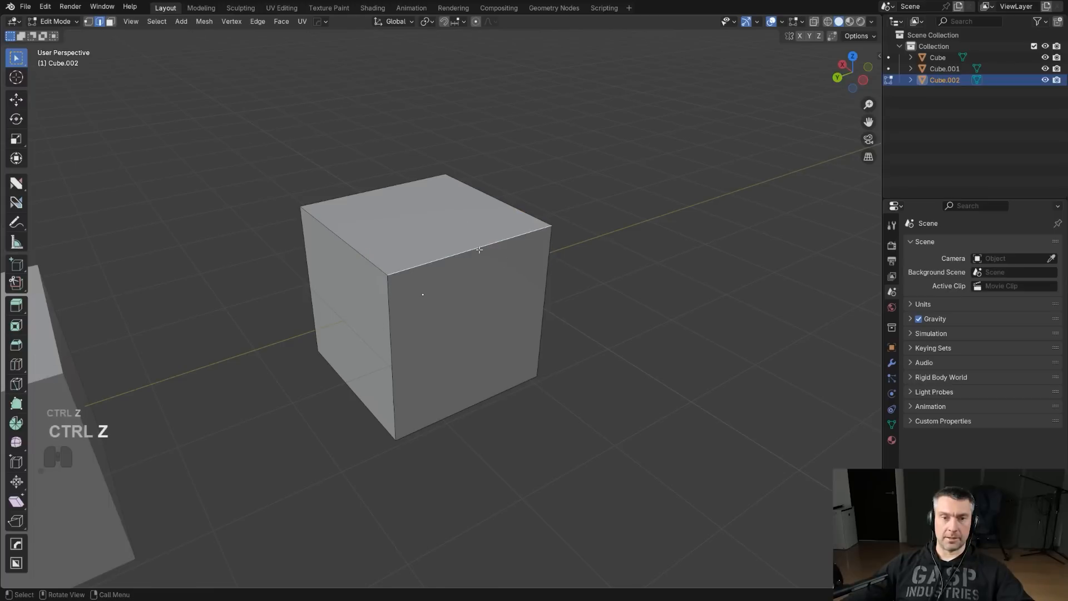
# - Bevel the same upper edge about 0.54 m wide with 9 segments and an adjusted profile of about 0.58
pyautogui.hotkey('ctrl', 'b')
pyautogui.press('p')
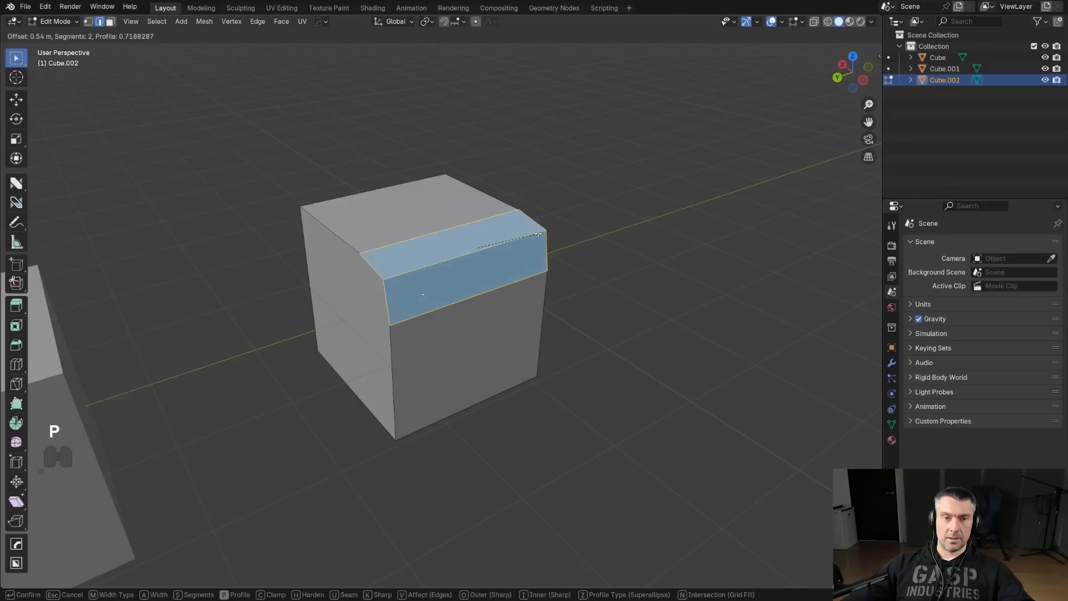
pyautogui.scroll(7, 539, 233)
pyautogui.click(532, 234)
pyautogui.moveTo(479, 264)
pyautogui.mouseDown(button='middle')
pyautogui.moveTo(522, 257)
pyautogui.moveTo(468, 273)
pyautogui.mouseUp(button='middle')
pyautogui.scroll(-4, 436, 310)
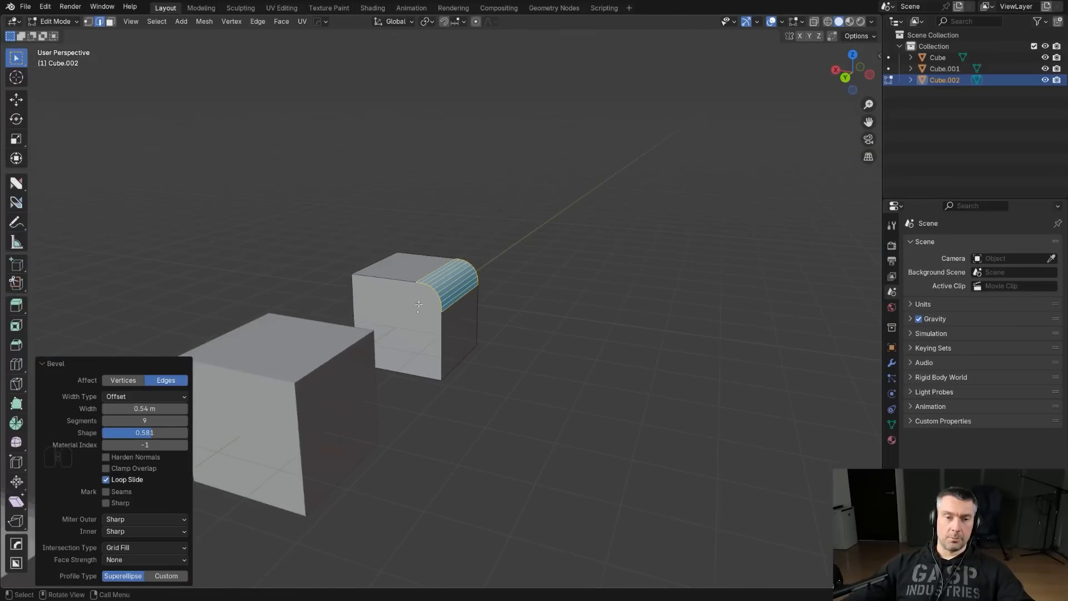
# - Return to Object Mode, circle-select the two added cubes and delete them
pyautogui.keyDown('shift'); pyautogui.moveTo(436, 310); pyautogui.dragTo(607, 258, button='middle'); pyautogui.keyUp('shift')
pyautogui.moveTo(509, 211); pyautogui.dragTo(477, 222, button='middle')
pyautogui.press('c')
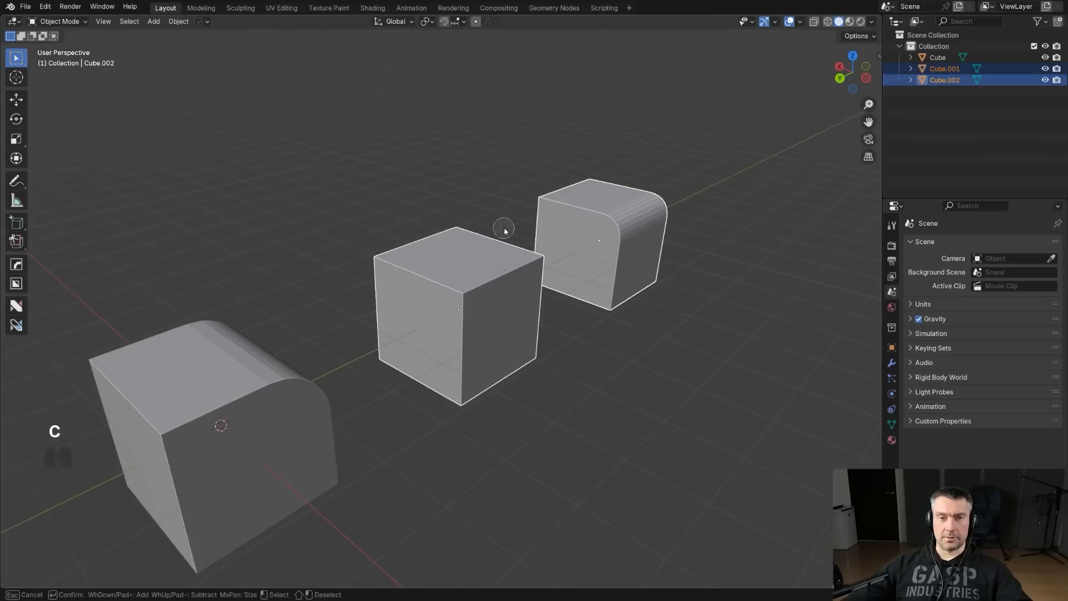
pyautogui.rightClick(505, 231)
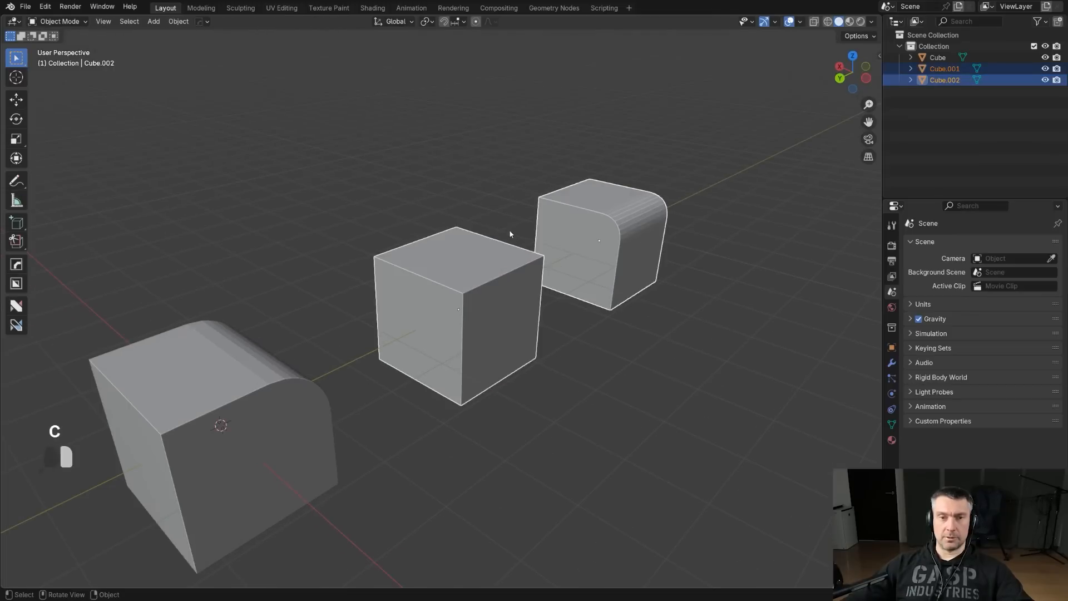
pyautogui.press('x')
pyautogui.click(521, 226)
# - Select the remaining rounded cube and enter Edit Mode
pyautogui.keyDown('shift'); pyautogui.moveTo(393, 334); pyautogui.dragTo(663, 182, button='middle'); pyautogui.keyUp('shift')
pyautogui.click(663, 182)
pyautogui.keyDown('shift'); pyautogui.moveTo(539, 245); pyautogui.dragTo(384, 311, button='middle'); pyautogui.keyUp('shift')
pyautogui.press('Tab')
pyautogui.keyDown('shift'); pyautogui.moveTo(545, 288); pyautogui.dragTo(521, 302, button='middle'); pyautogui.keyUp('shift')
pyautogui.scroll(3, 426, 318)
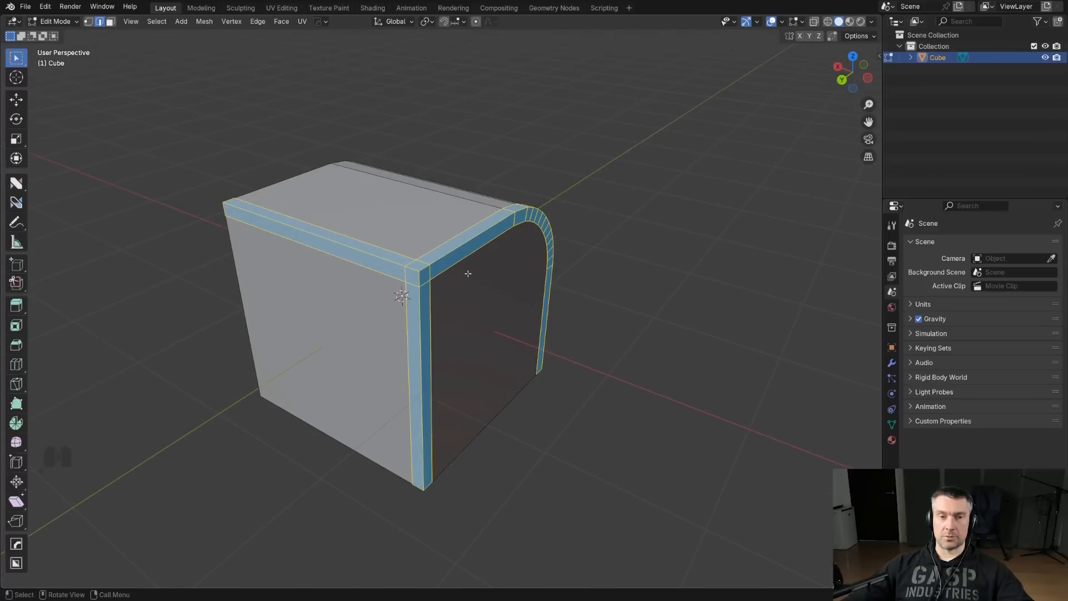
# - Activate nSolve, make Knife its main operator and face the cube's rounded side in the left orthographic view
pyautogui.moveTo(511, 234); pyautogui.dragTo(481, 261, button='middle')
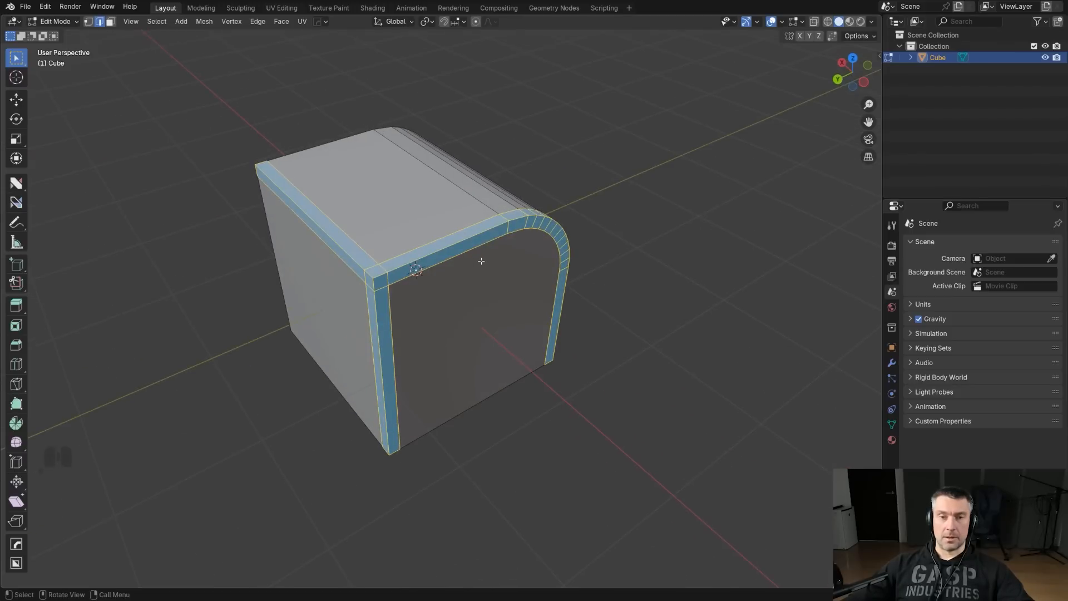
pyautogui.hotkey('ctrl', 'q')
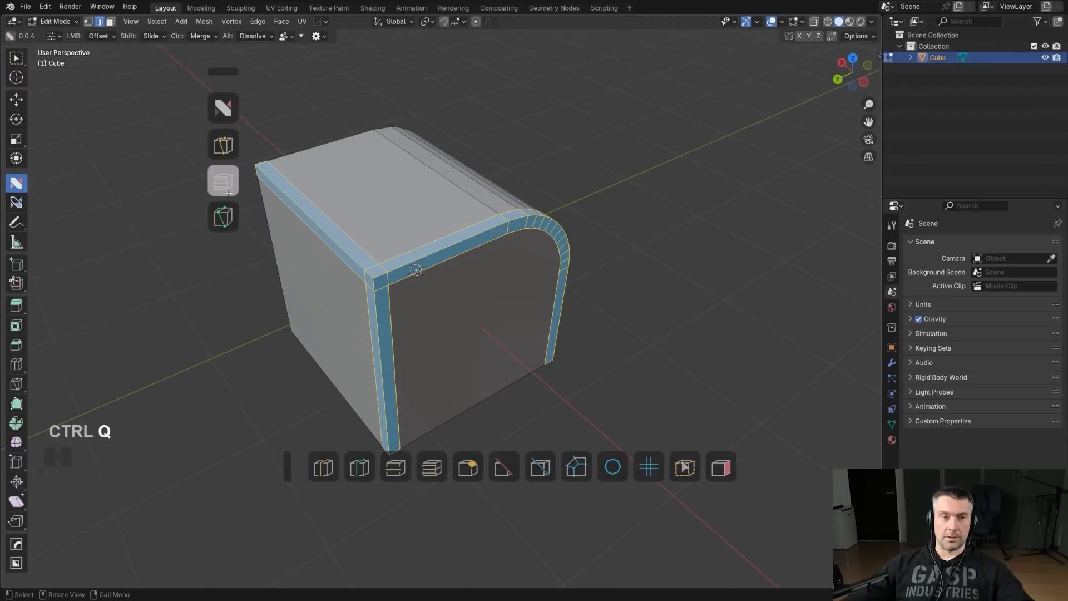
pyautogui.click(223, 216)
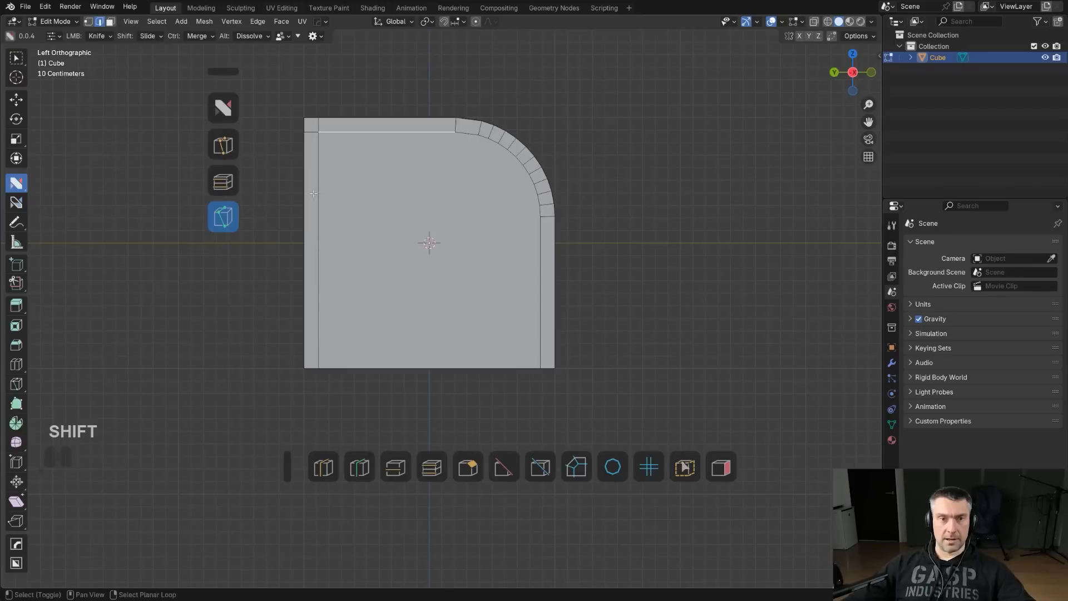
pyautogui.keyDown('shift'); pyautogui.moveTo(393, 205); pyautogui.dragTo(426, 195, button='middle'); pyautogui.keyUp('shift')
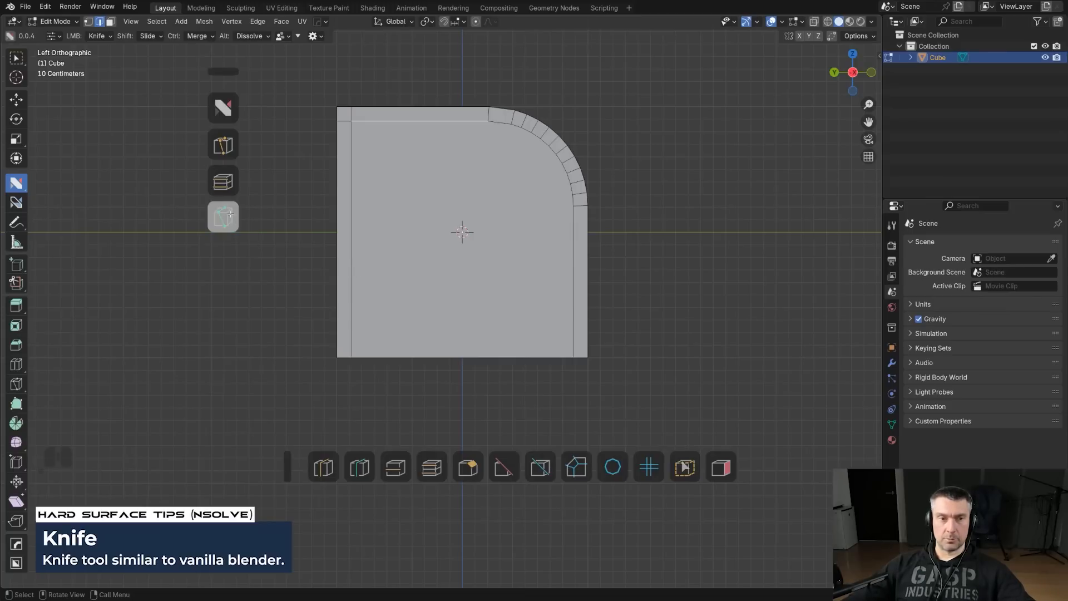
# - Try a Knife cut on the side face and cancel it, then try the Offset operator there and undo it
pyautogui.moveTo(358, 309); pyautogui.dragTo(497, 321)
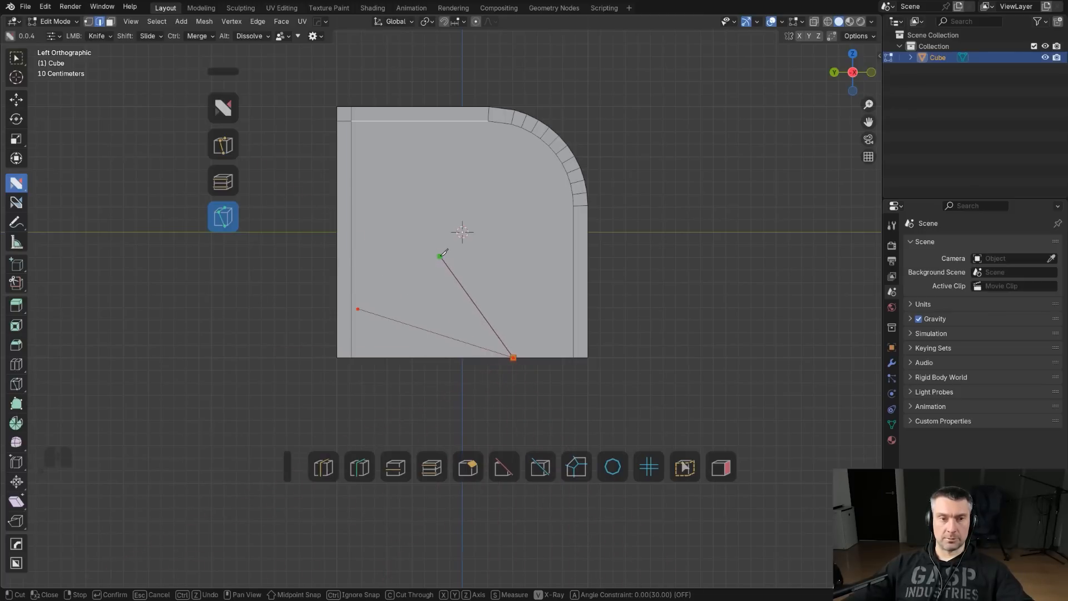
pyautogui.press('Escape')
pyautogui.click(235, 182)
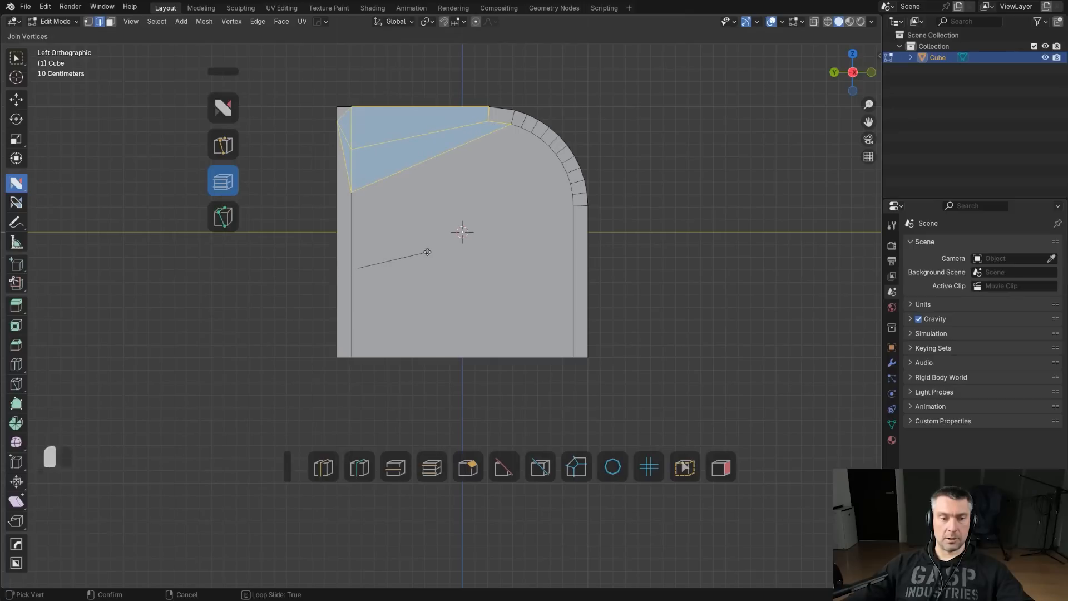
pyautogui.moveTo(430, 249); pyautogui.dragTo(430, 249)
pyautogui.hotkey('ctrl', 'z')
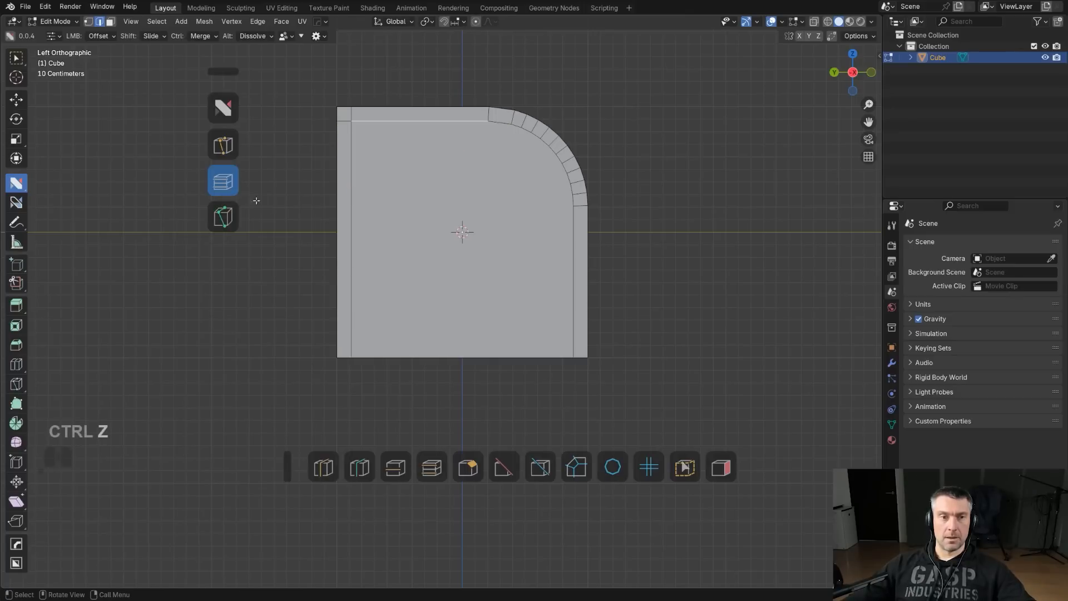
# - Try an nSolve Knife cut across the side face with measurements and the screen angle constraint enabled, then undo and cancel it
pyautogui.click(227, 217)
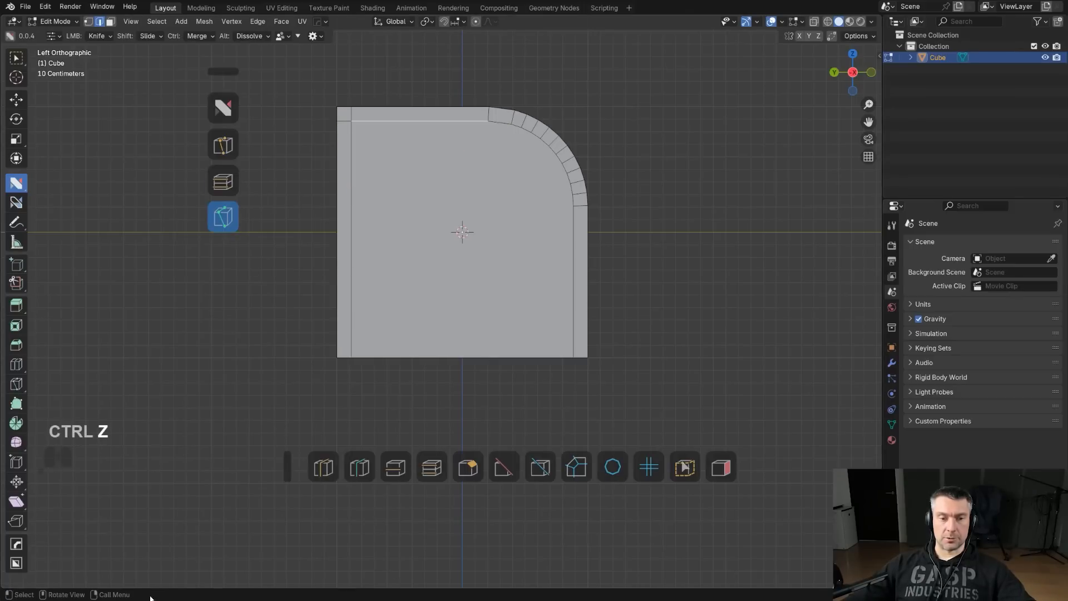
pyautogui.click(351, 308)
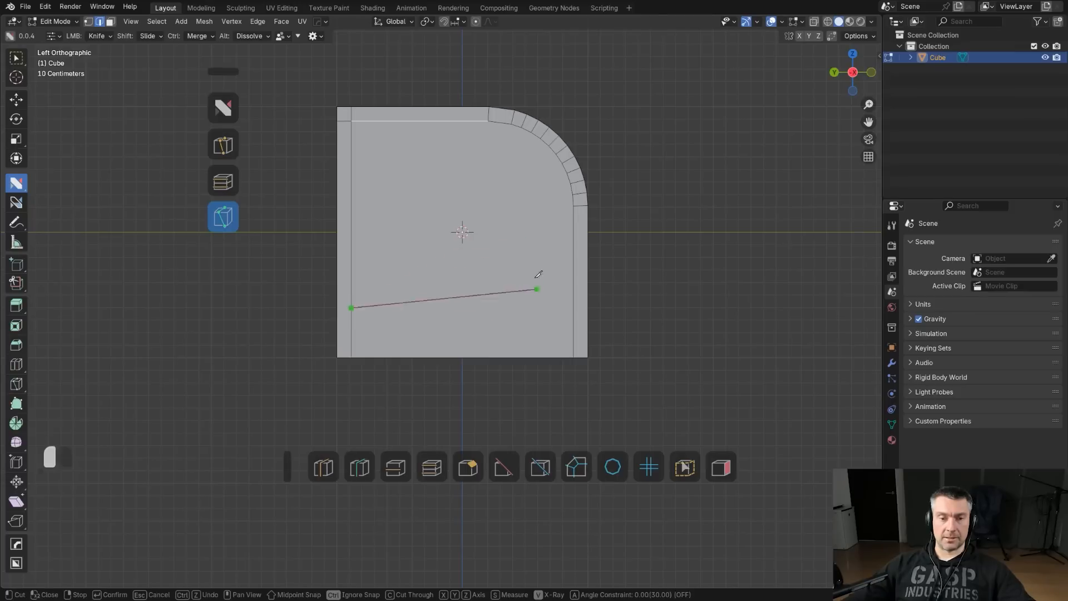
pyautogui.press('s')
pyautogui.press('a')
pyautogui.click(580, 286)
pyautogui.hotkey('ctrl', 'z')
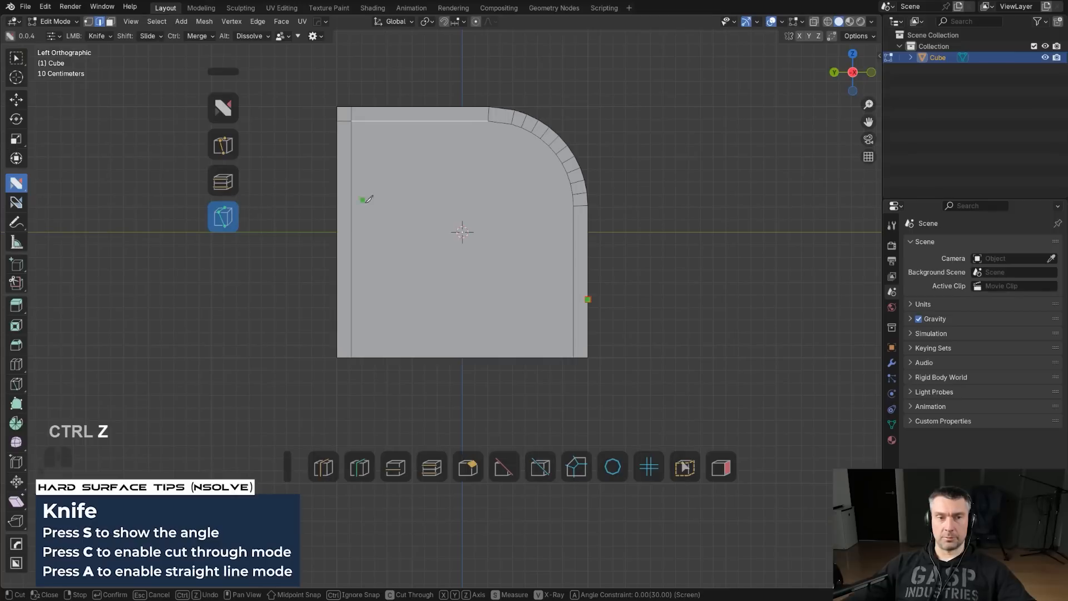
pyautogui.press('Escape')
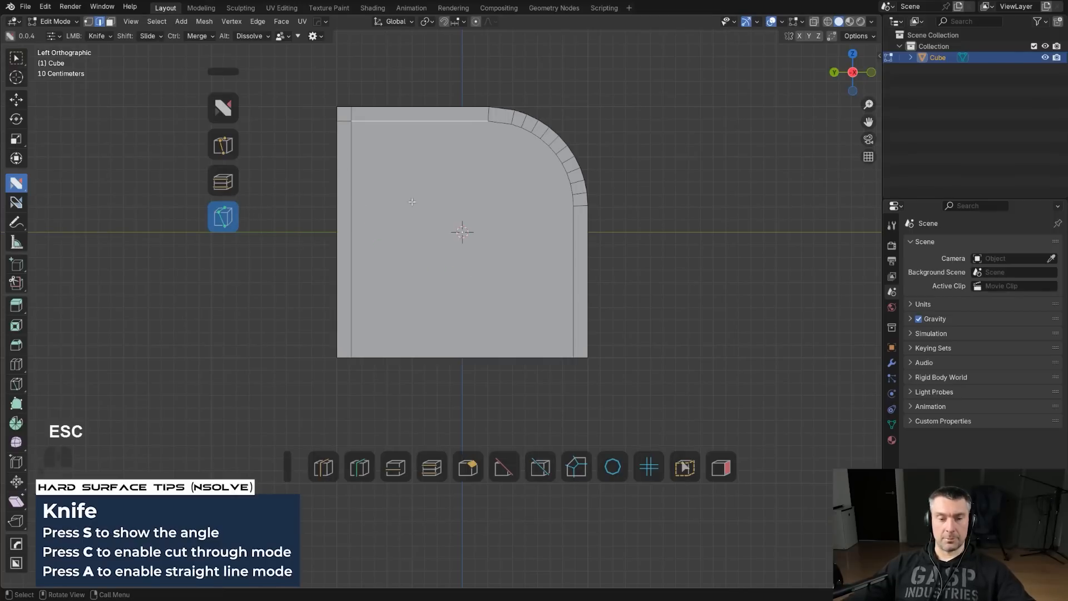
# - Remove Knife from the nSolve operator list in the nSolve Helper options and reposition the operator bar in the viewport
pyautogui.press('d')
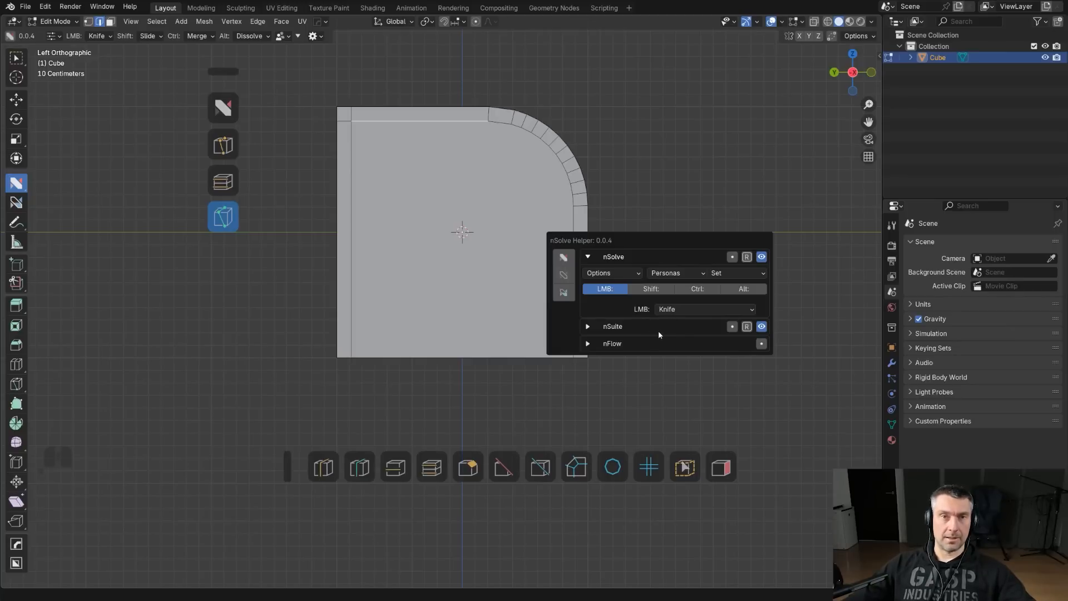
pyautogui.click(619, 273)
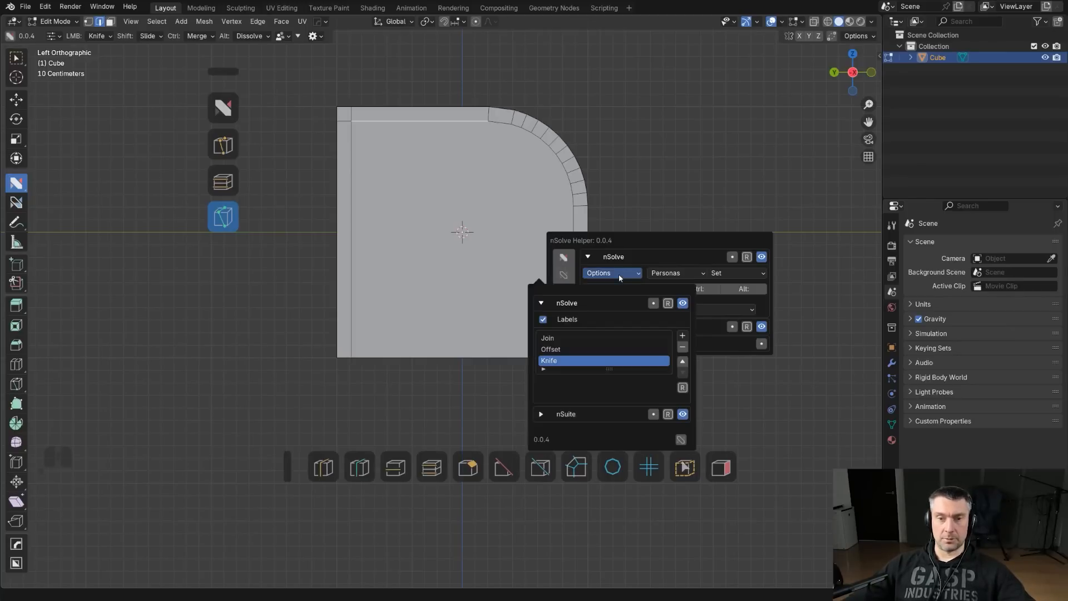
pyautogui.click(682, 347)
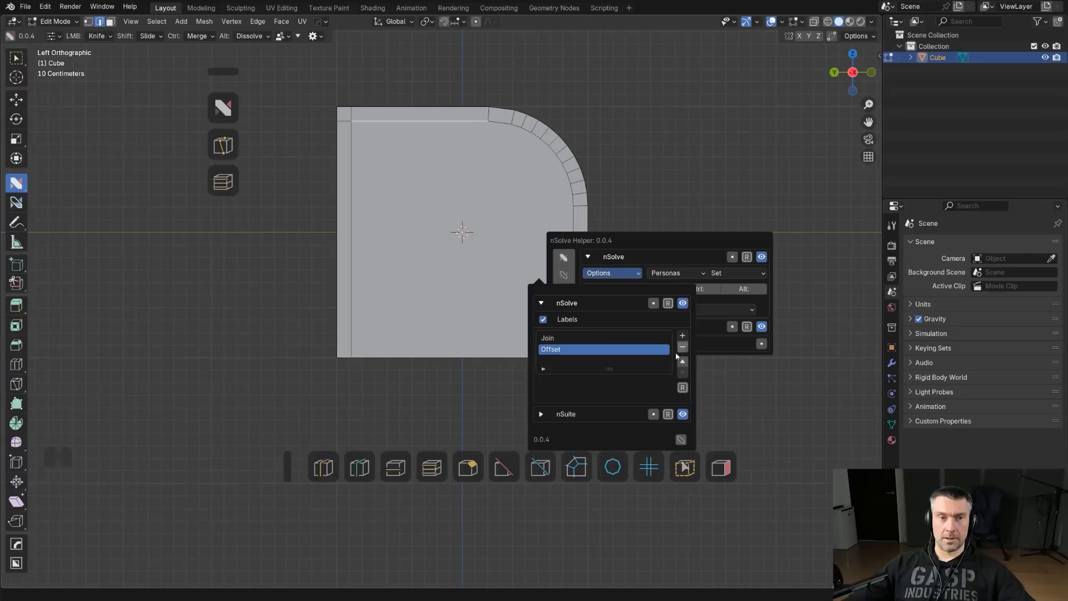
pyautogui.moveTo(223, 72); pyautogui.dragTo(207, 162)
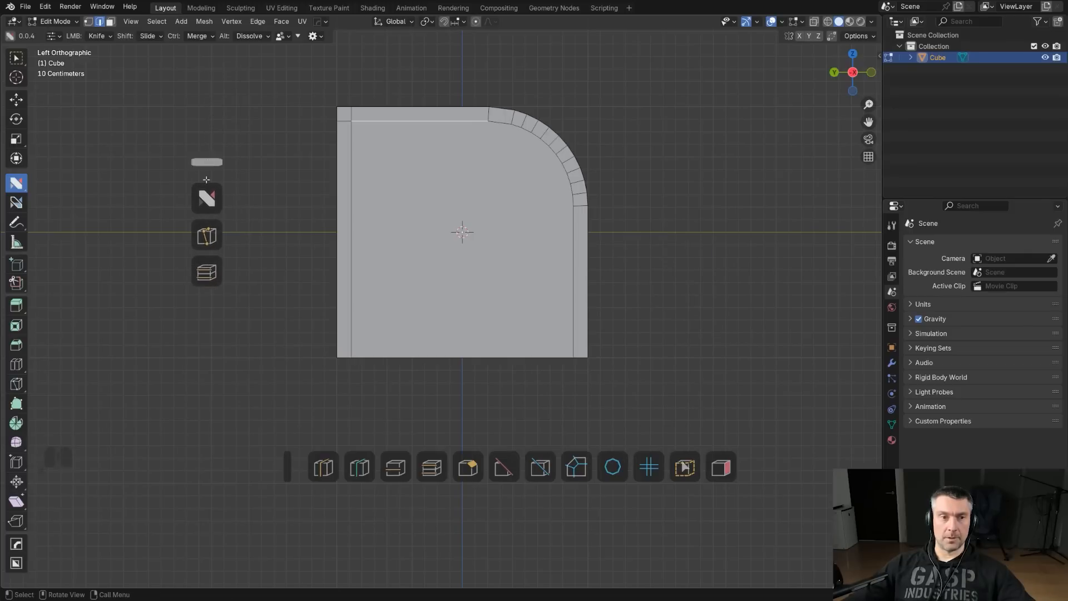
# - Activate BoxCutter with the Ngon shape and draw a multi-point cutter across the cube's side face
pyautogui.keyDown('shift'); pyautogui.moveTo(483, 262); pyautogui.dragTo(490, 222, button='middle'); pyautogui.keyUp('shift')
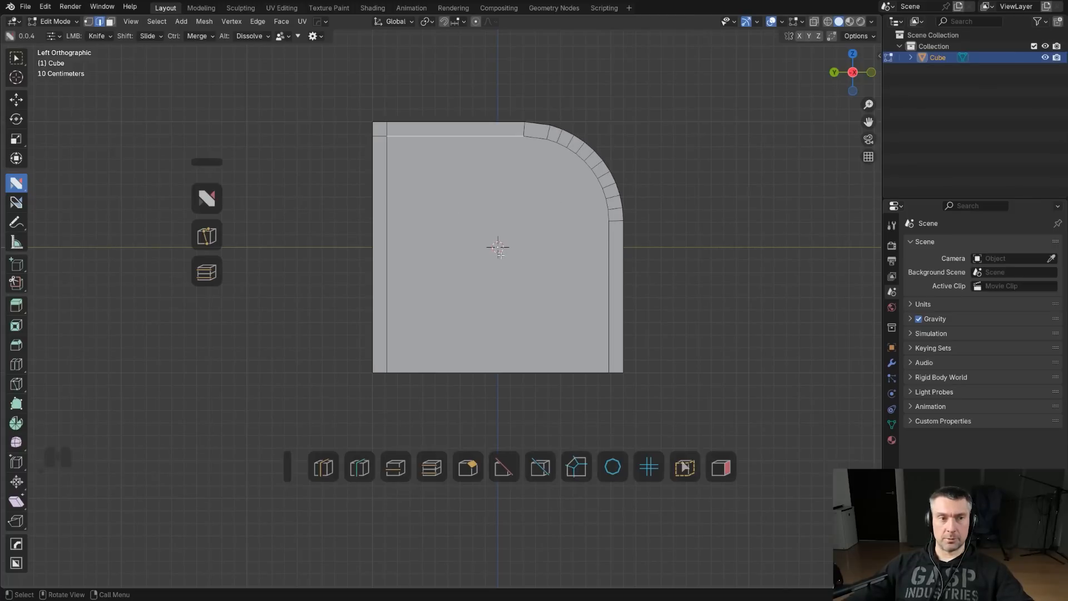
pyautogui.hotkey('alt', 'w')
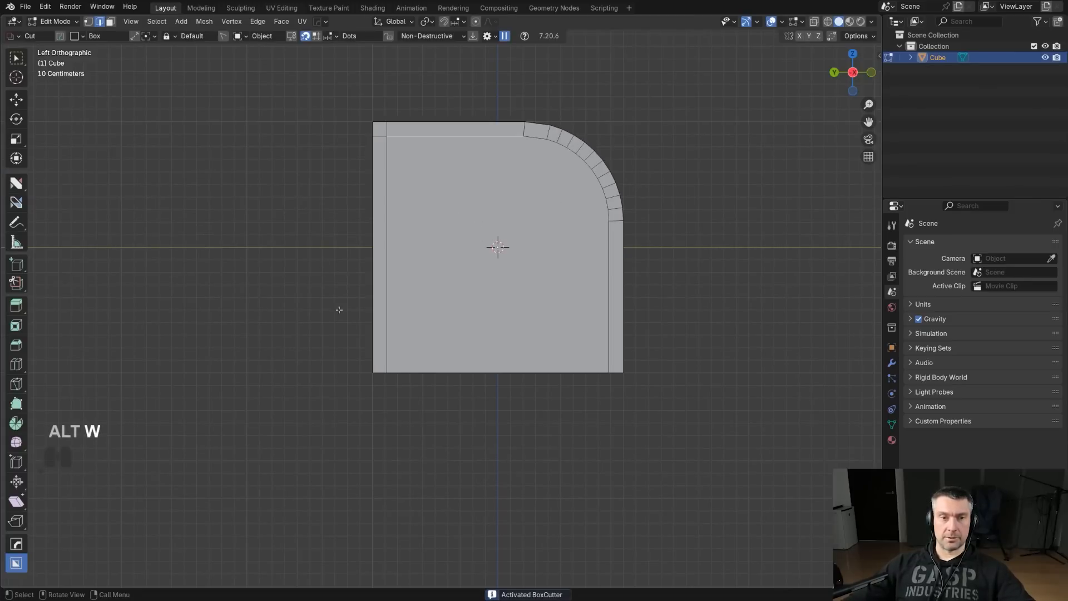
pyautogui.click(405, 268)
pyautogui.moveTo(337, 306); pyautogui.dragTo(656, 300)
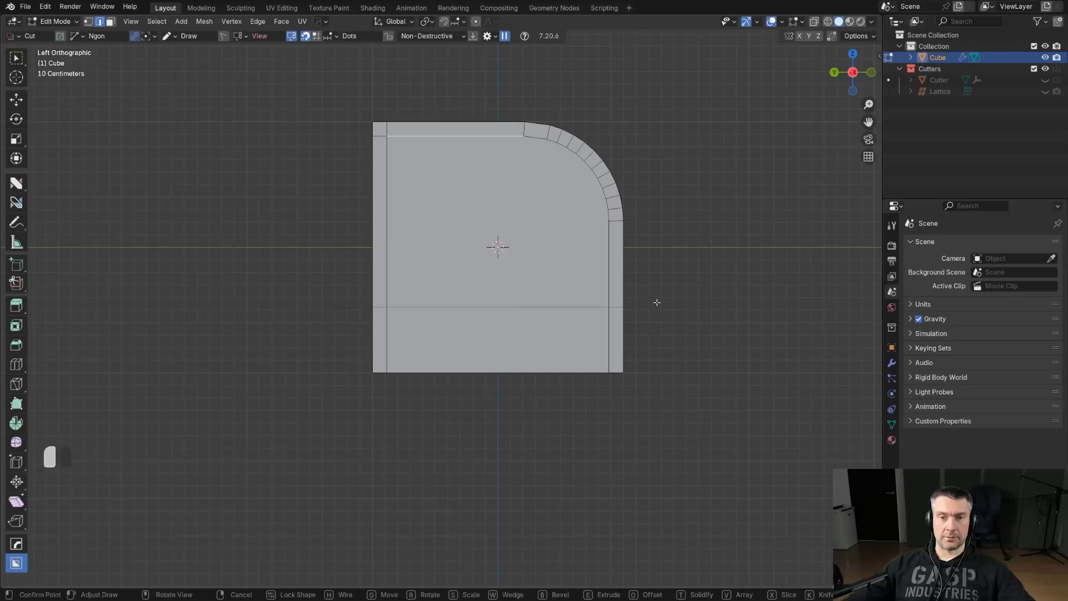
pyautogui.click(660, 125)
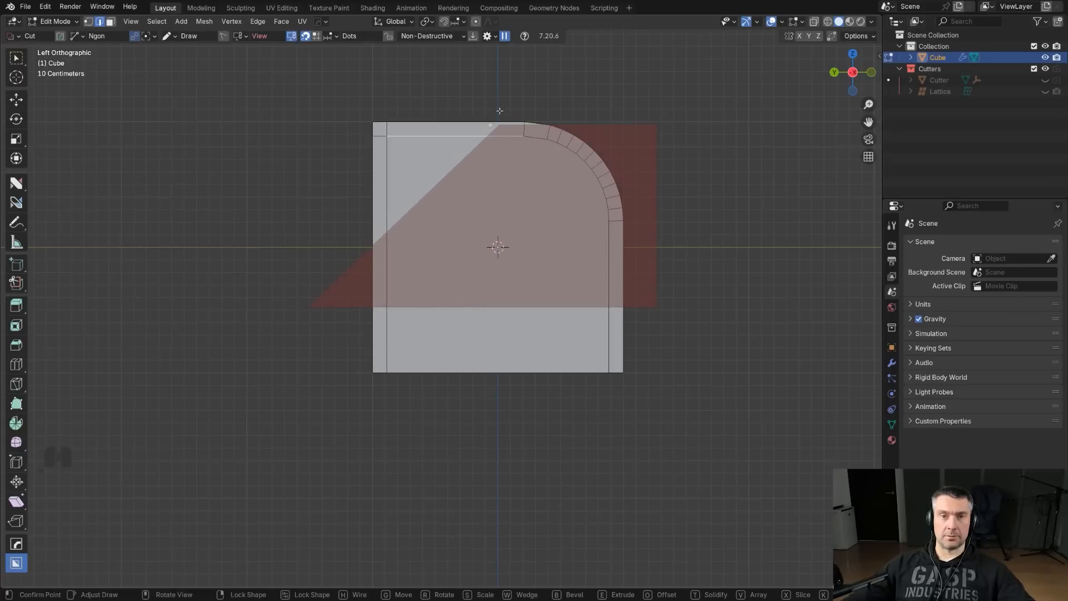
pyautogui.click(499, 137)
pyautogui.click(474, 233)
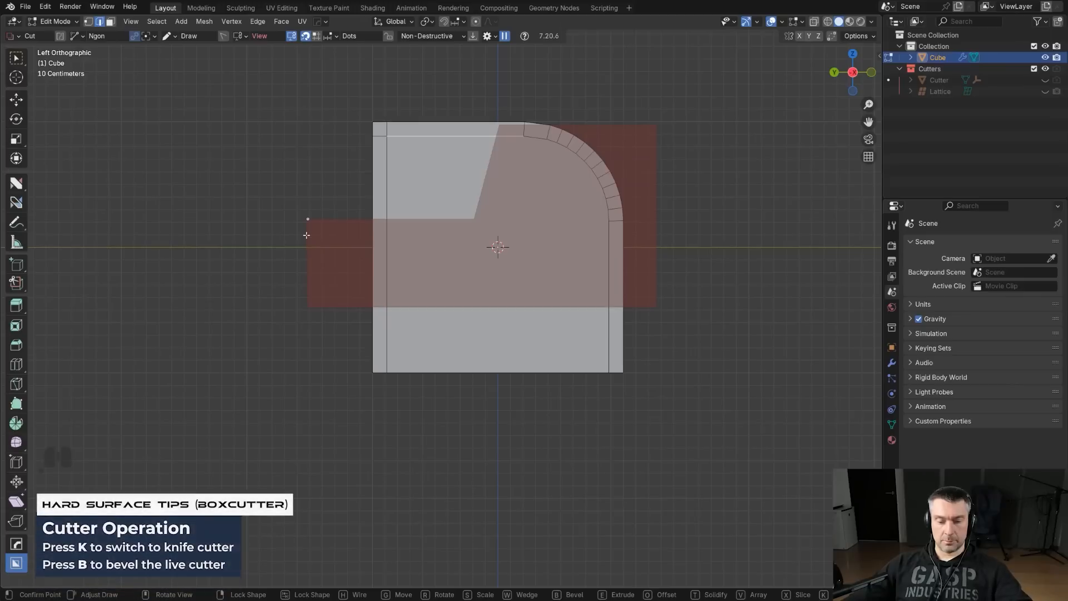
# - Switch the live cutter to Knife, bevel its corners and apply the cut to the side face
pyautogui.press('k')
pyautogui.press('b')
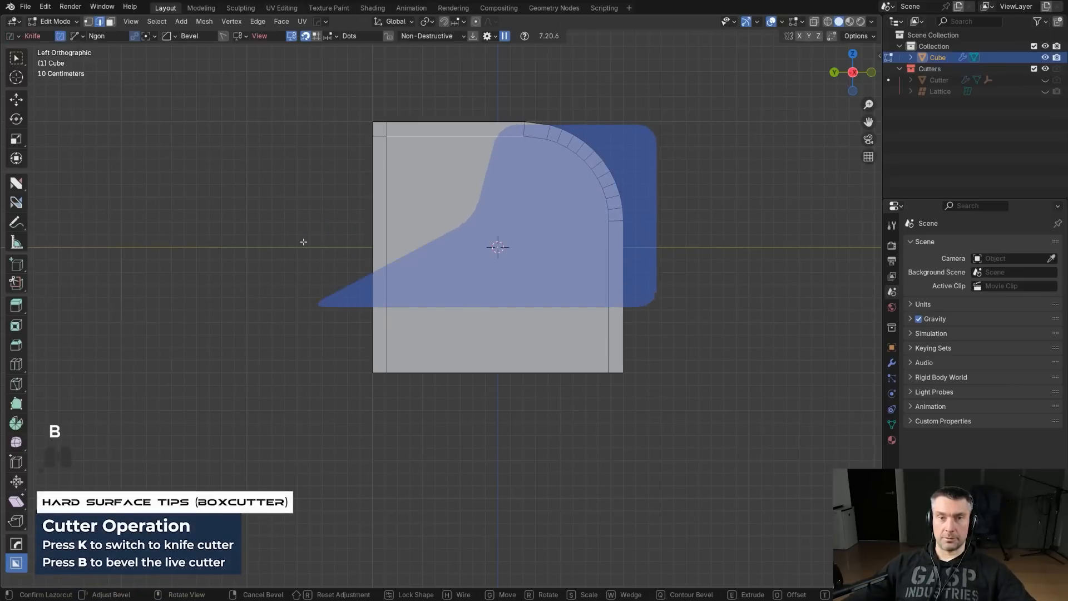
pyautogui.press('space')
pyautogui.moveTo(302, 241)
pyautogui.mouseDown(button='middle')
pyautogui.moveTo(617, 256)
pyautogui.moveTo(579, 245)
pyautogui.moveTo(605, 235)
pyautogui.moveTo(424, 246)
pyautogui.moveTo(427, 259)
pyautogui.mouseUp(button='middle')
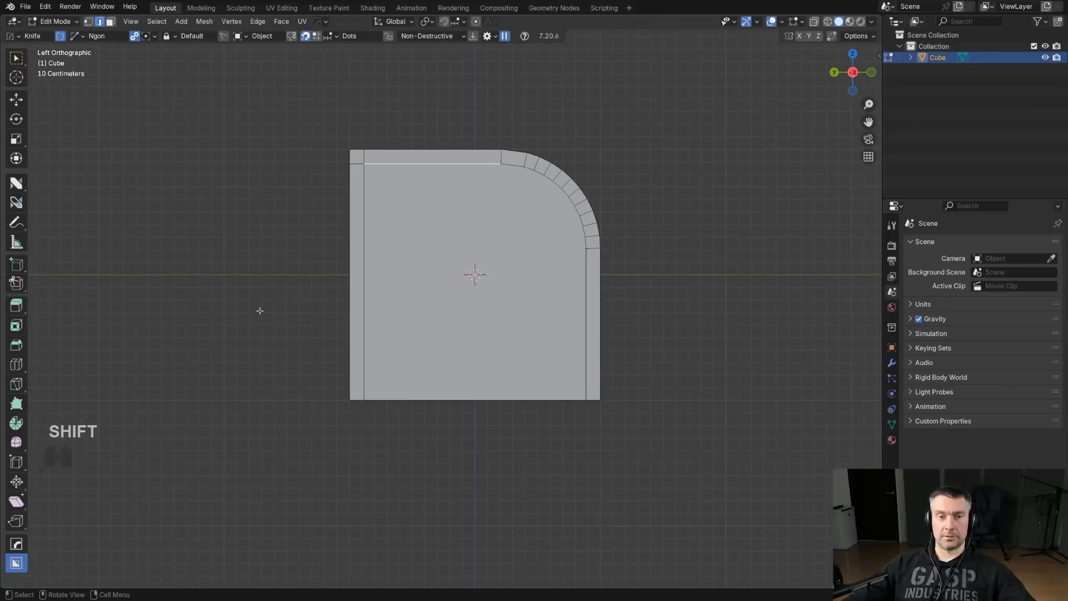
# - Draw a straight BoxCutter knife line diagonally across the upper part of the cube's side face
pyautogui.moveTo(261, 310); pyautogui.dragTo(608, 293)
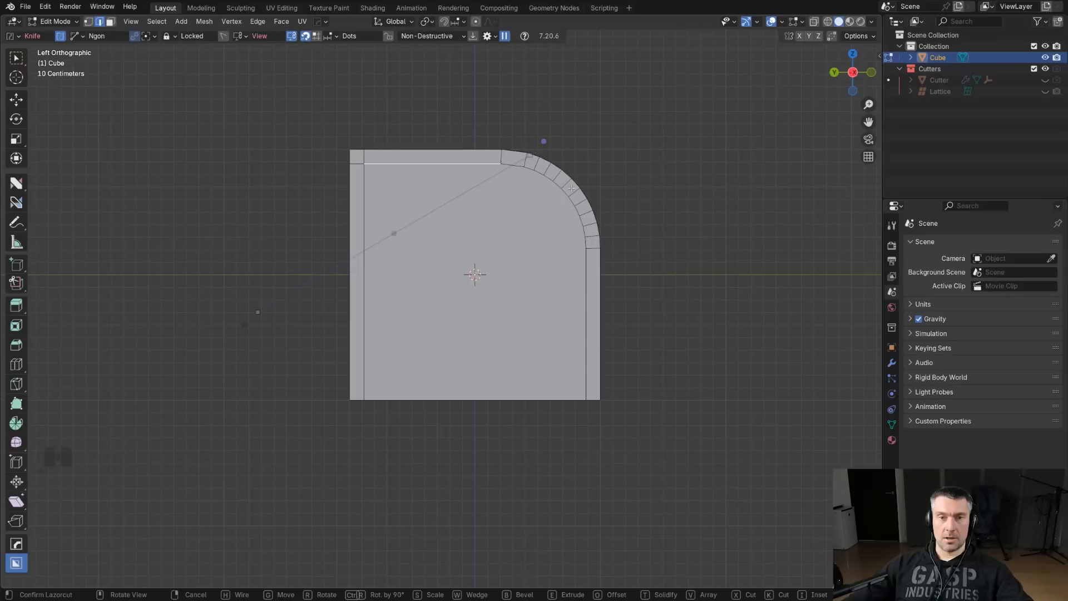
pyautogui.press('d')
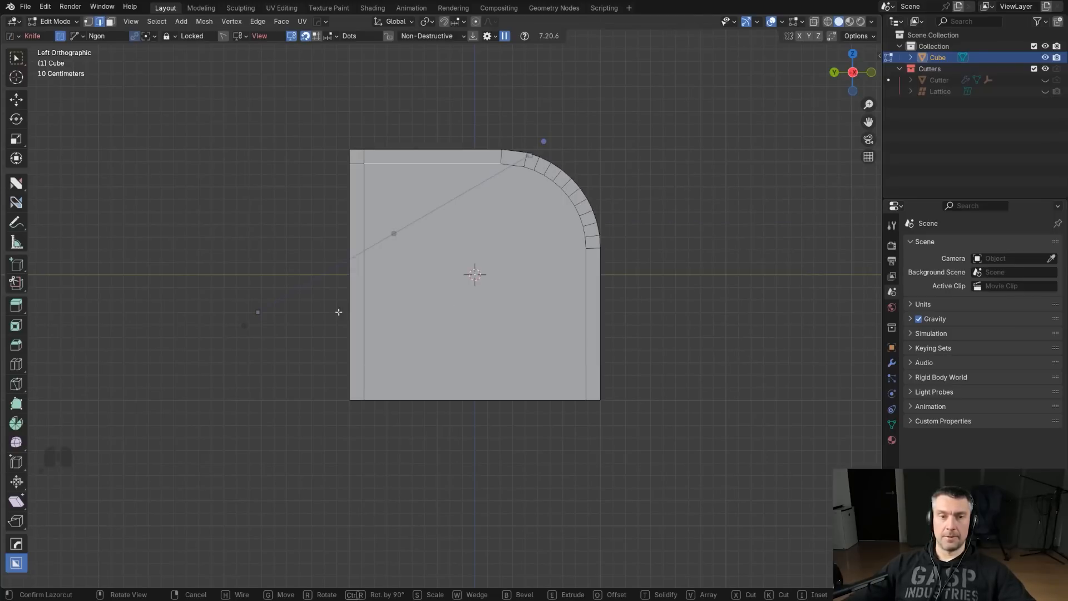
pyautogui.press('Escape')
pyautogui.press('Escape')
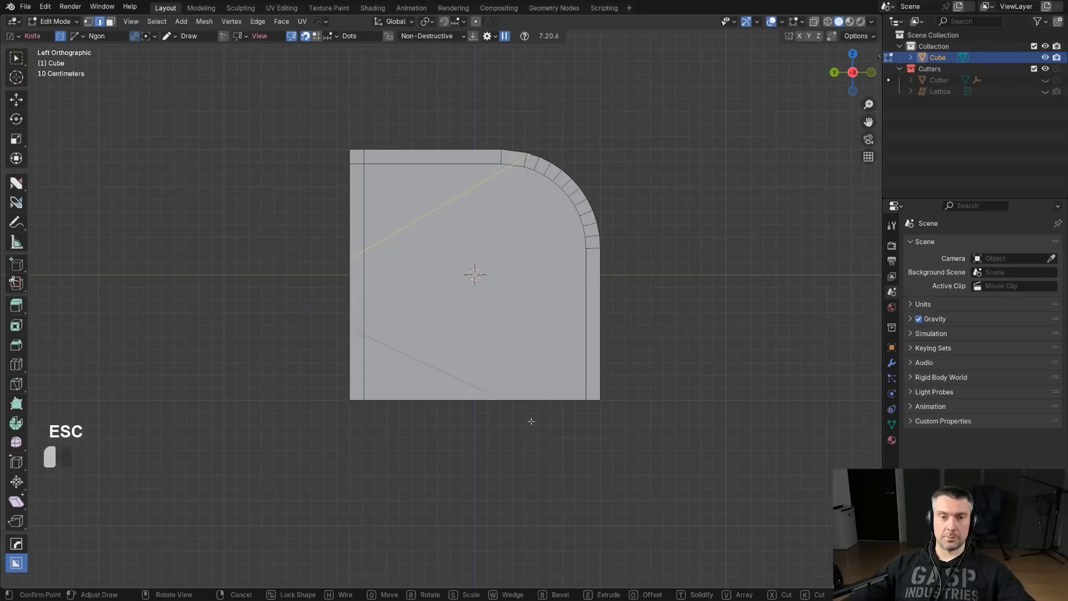
# - Draw a four-point Ngon knife cutter across the side face with angle snapping released, bevel its corners and apply the cut
pyautogui.press('ctrl')
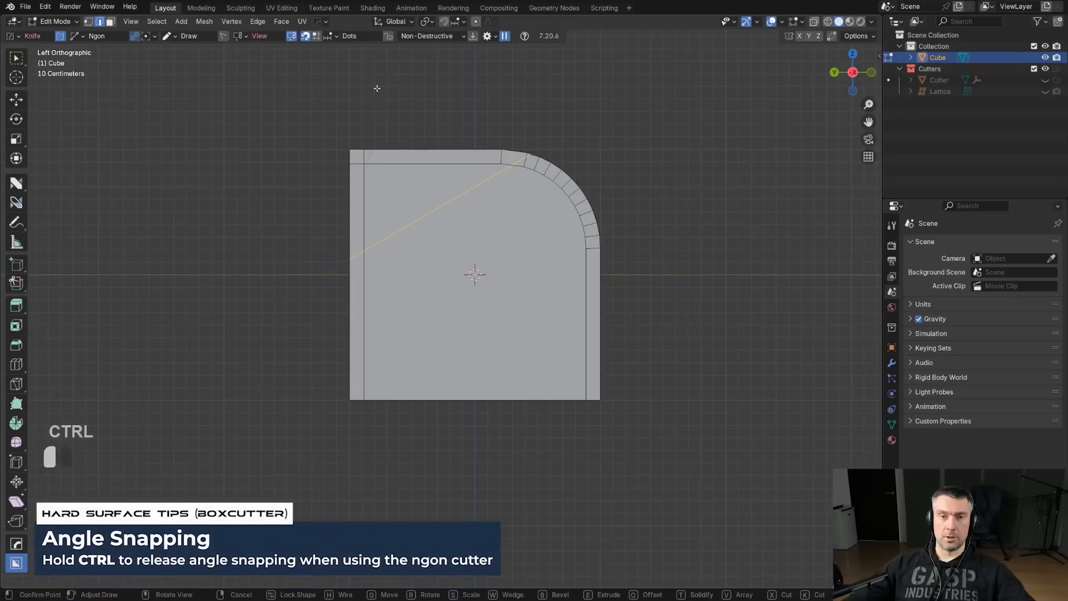
pyautogui.click(628, 278)
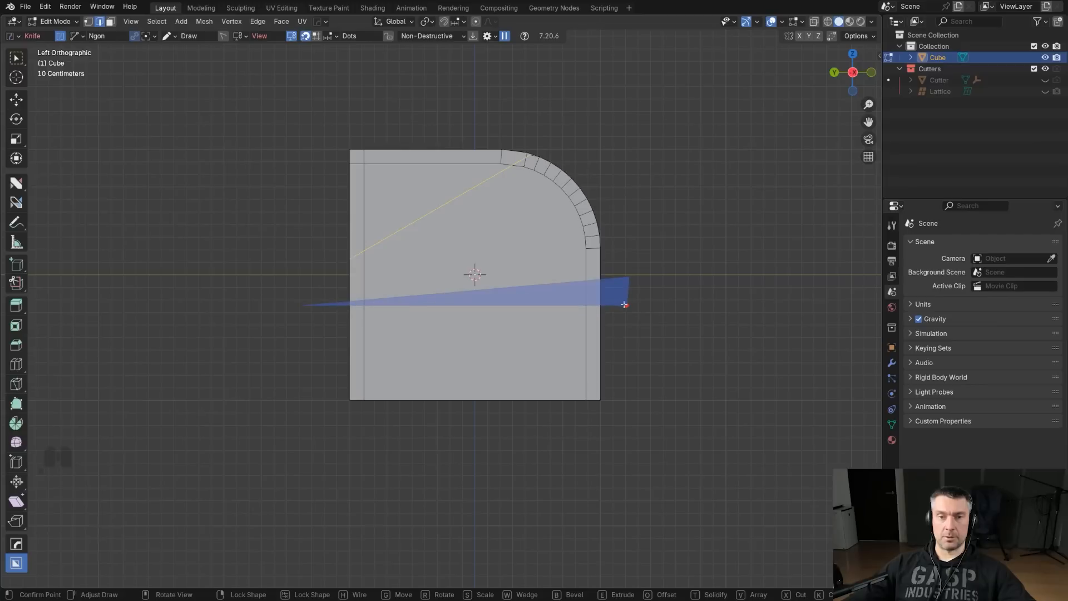
pyautogui.click(556, 351)
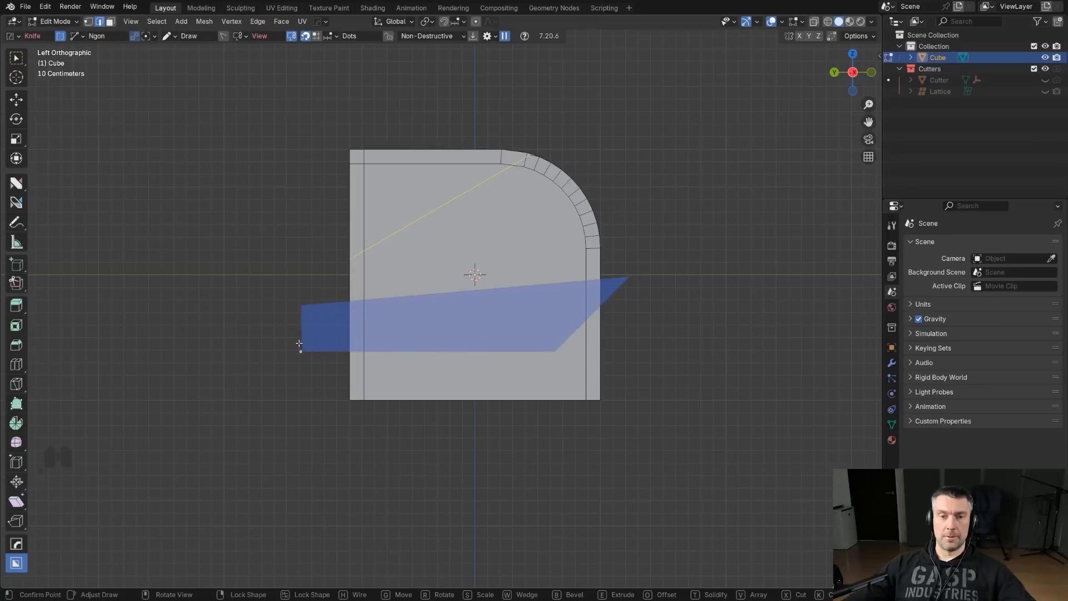
pyautogui.press('b')
pyautogui.press('space')
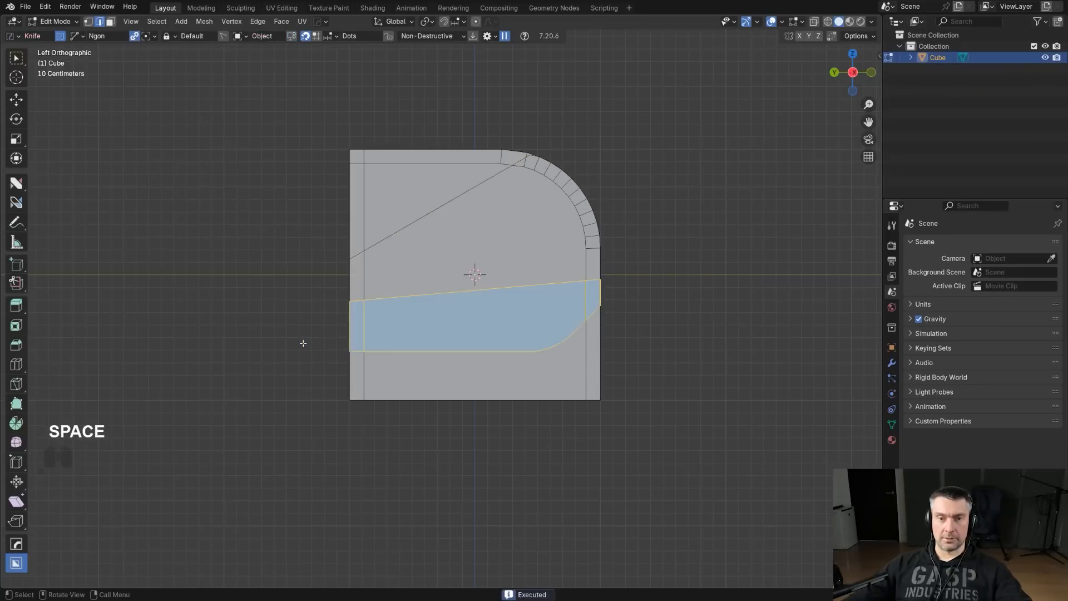
# - Switch from BoxCutter back to the nSolve tool and look at the knifed band around the cube
pyautogui.moveTo(558, 291); pyautogui.dragTo(525, 300, button='middle')
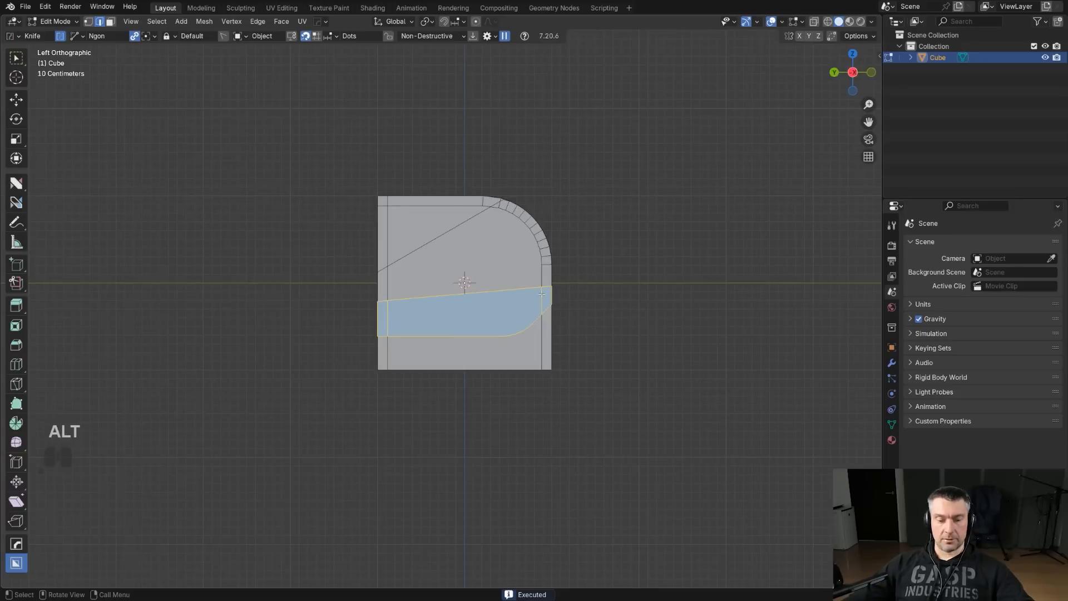
pyautogui.hotkey('ctrl', 'q')
pyautogui.moveTo(218, 163); pyautogui.dragTo(242, 170)
pyautogui.moveTo(575, 351); pyautogui.dragTo(447, 186, button='middle')
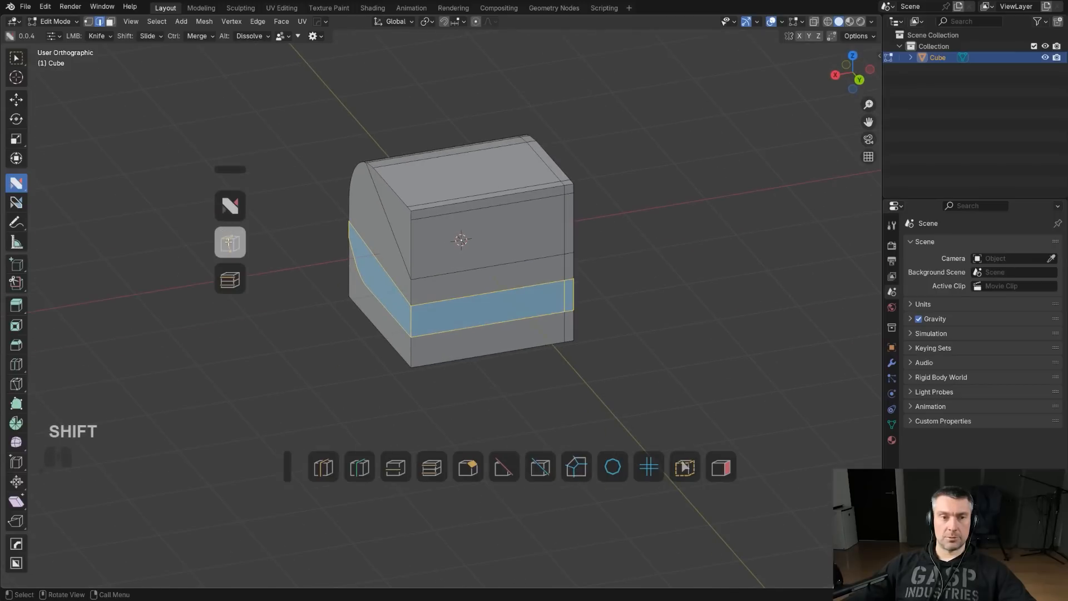
# - Launch the HardOps Edit Multi Tool with the cube viewed from the top
pyautogui.keyDown('alt'); pyautogui.moveTo(454, 211); pyautogui.dragTo(476, 255, button='middle'); pyautogui.keyUp('alt')
pyautogui.scroll(1, 475, 255)
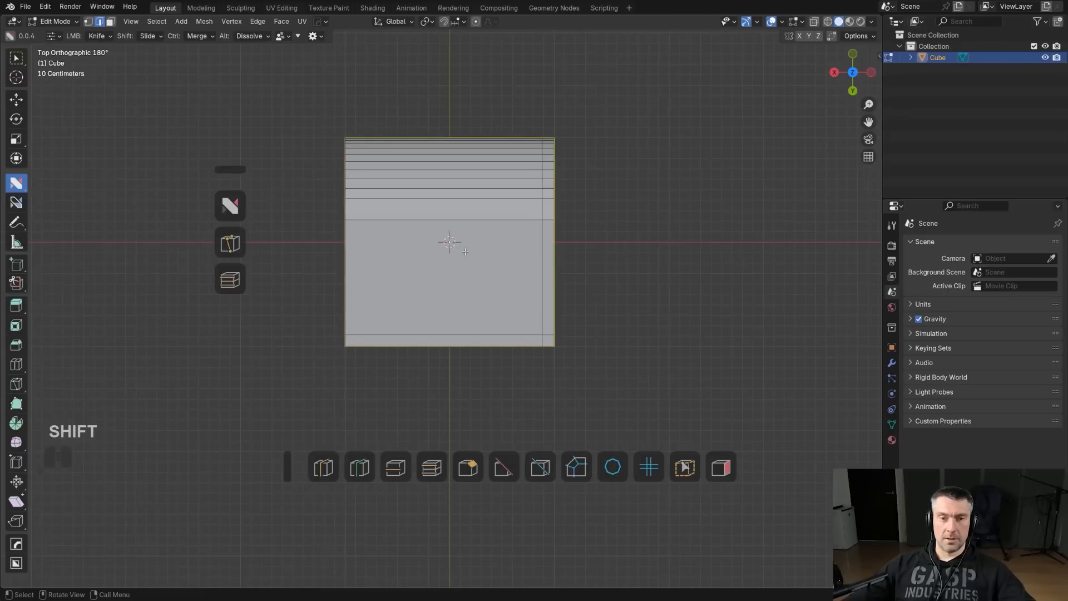
pyautogui.press('q')
pyautogui.moveTo(425, 370)
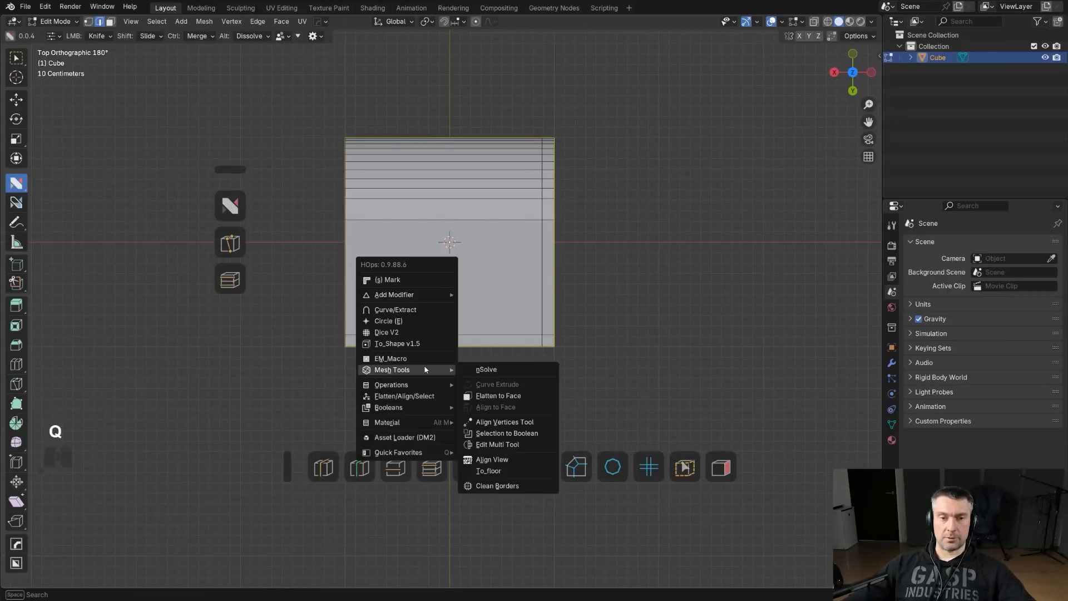
pyautogui.click(506, 445)
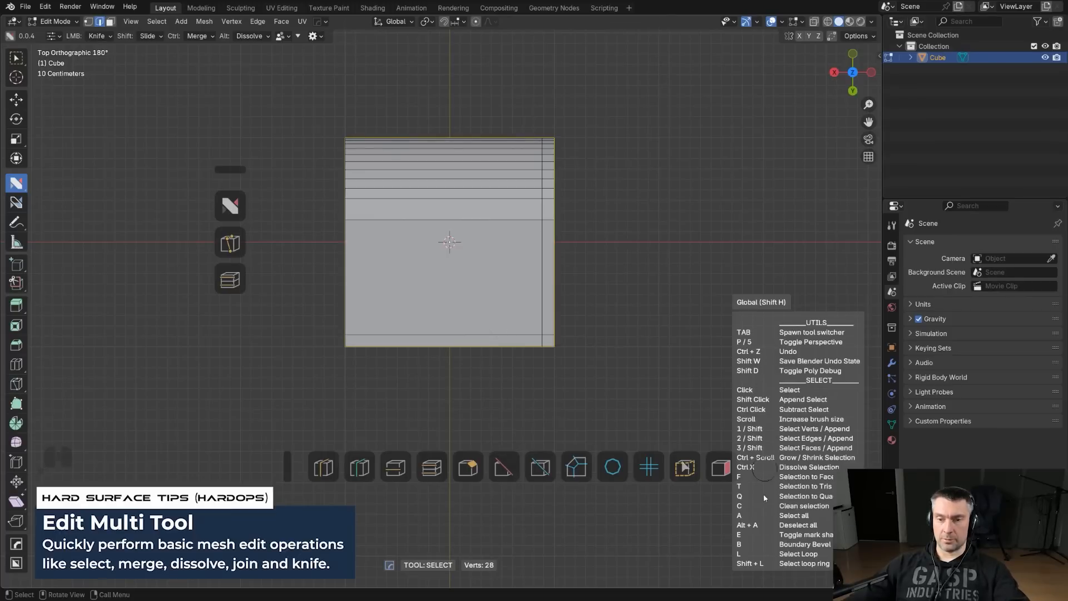
# - Try the Edit Multi Tool's Join mode by connecting opposite corner vertices of the large top face, and undo the joins
pyautogui.press('j')
pyautogui.click(362, 329)
pyautogui.click(495, 234)
pyautogui.click(488, 296)
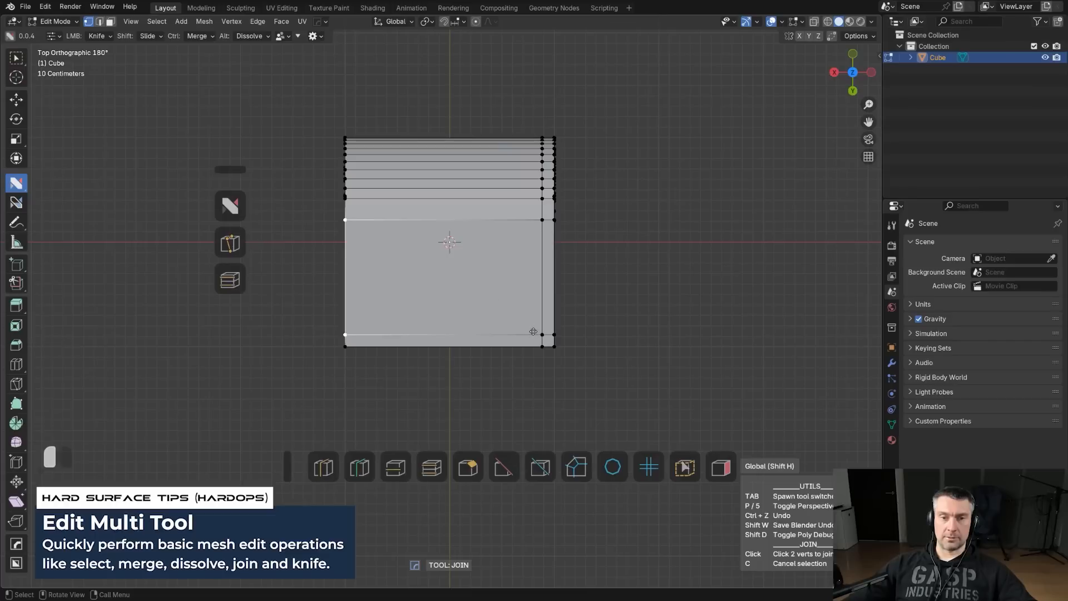
pyautogui.click(381, 309)
pyautogui.click(359, 233)
pyautogui.click(497, 315)
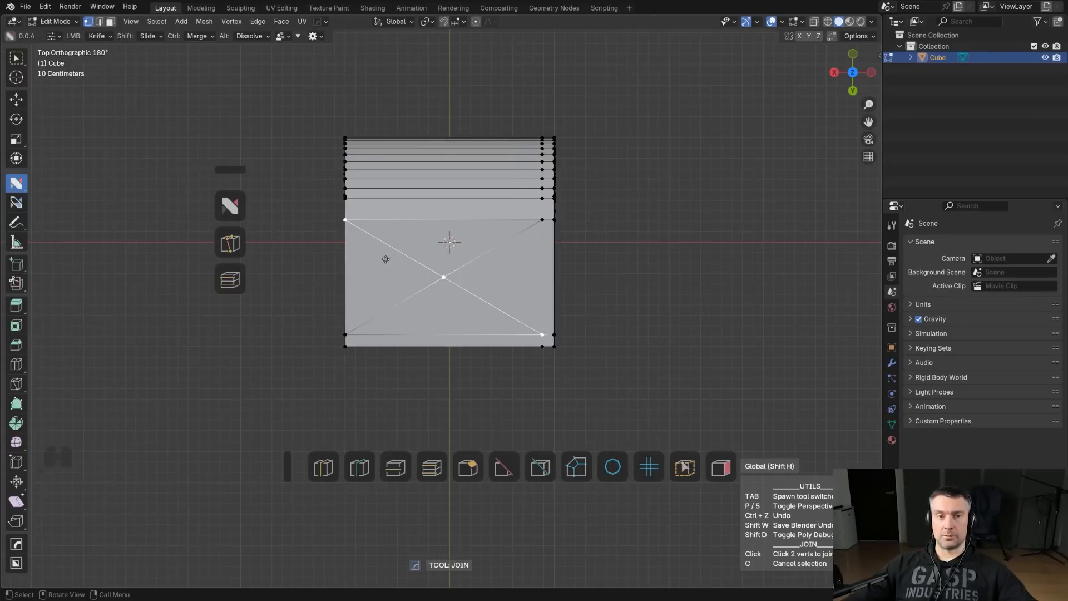
pyautogui.hotkey('ctrl', 'z')
# - Make Join the active nSolve operator
pyautogui.click(228, 243)
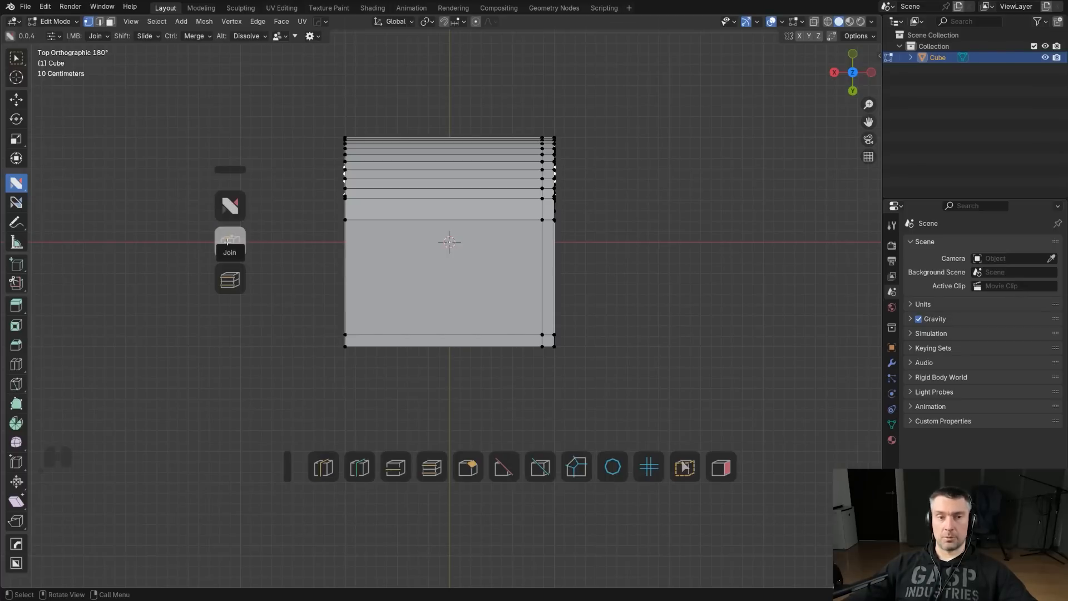
pyautogui.click(228, 242)
pyautogui.moveTo(557, 251); pyautogui.dragTo(562, 167, button='middle')
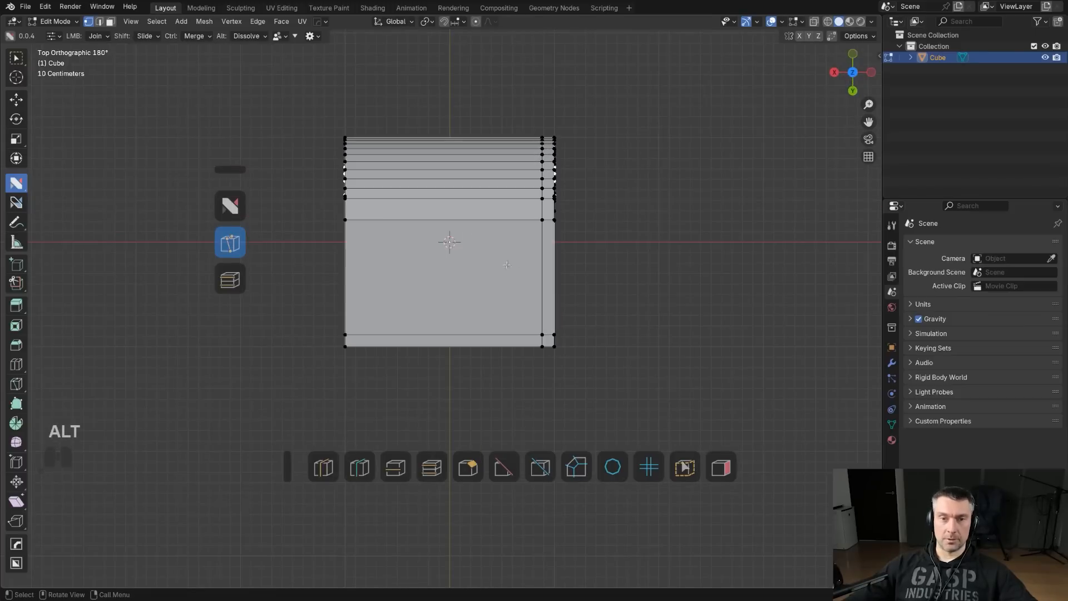
pyautogui.keyDown('shift'); pyautogui.moveTo(491, 236); pyautogui.dragTo(487, 228, button='middle'); pyautogui.keyUp('shift')
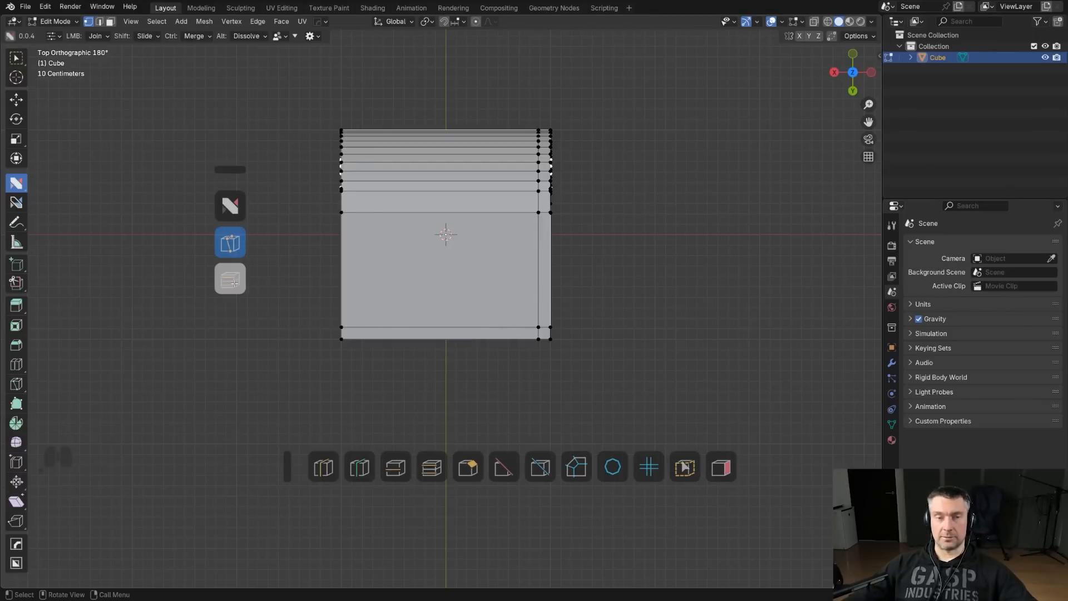
pyautogui.keyDown('shift'); pyautogui.moveTo(412, 390); pyautogui.dragTo(412, 408, button='middle'); pyautogui.keyUp('shift')
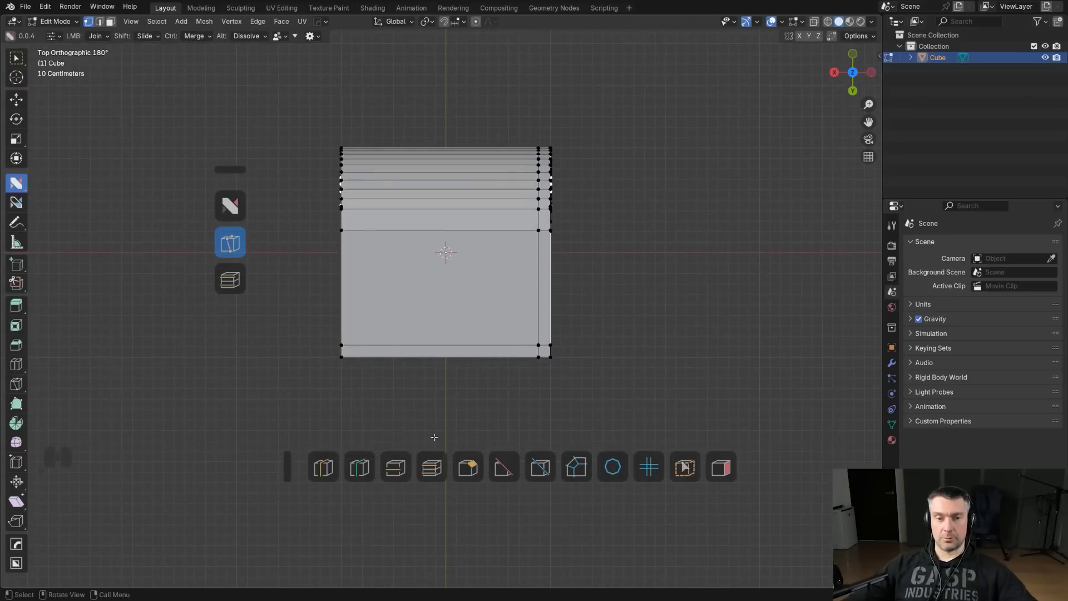
pyautogui.keyDown('shift'); pyautogui.moveTo(477, 391); pyautogui.dragTo(476, 393, button='middle'); pyautogui.keyUp('shift')
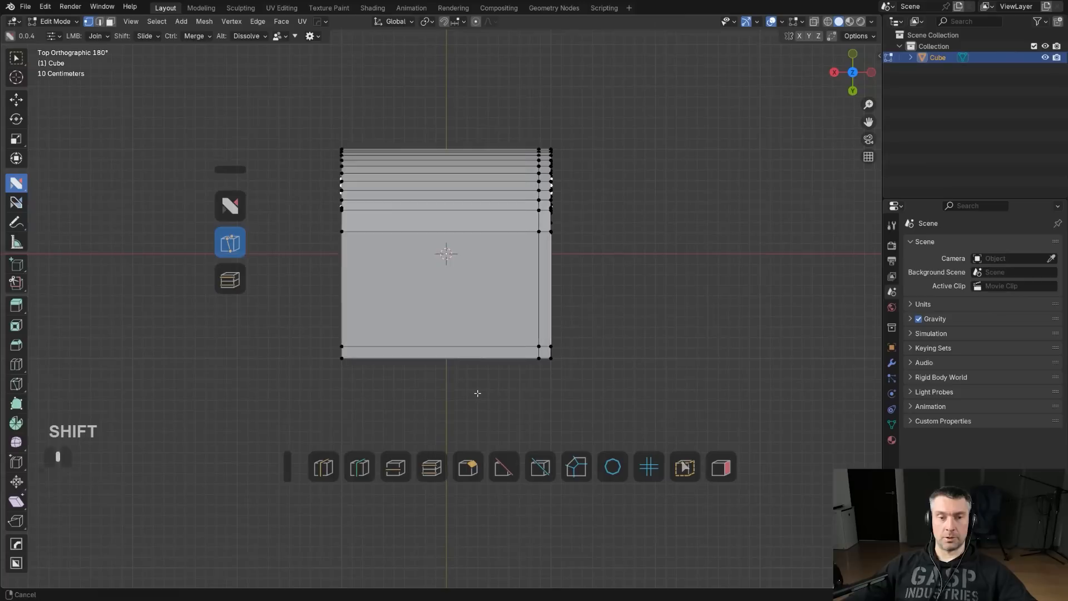
# - Try an nSolve Hard Loop Cut across the cube in the top view, cancel it and restart it in perspective view
pyautogui.click(319, 469)
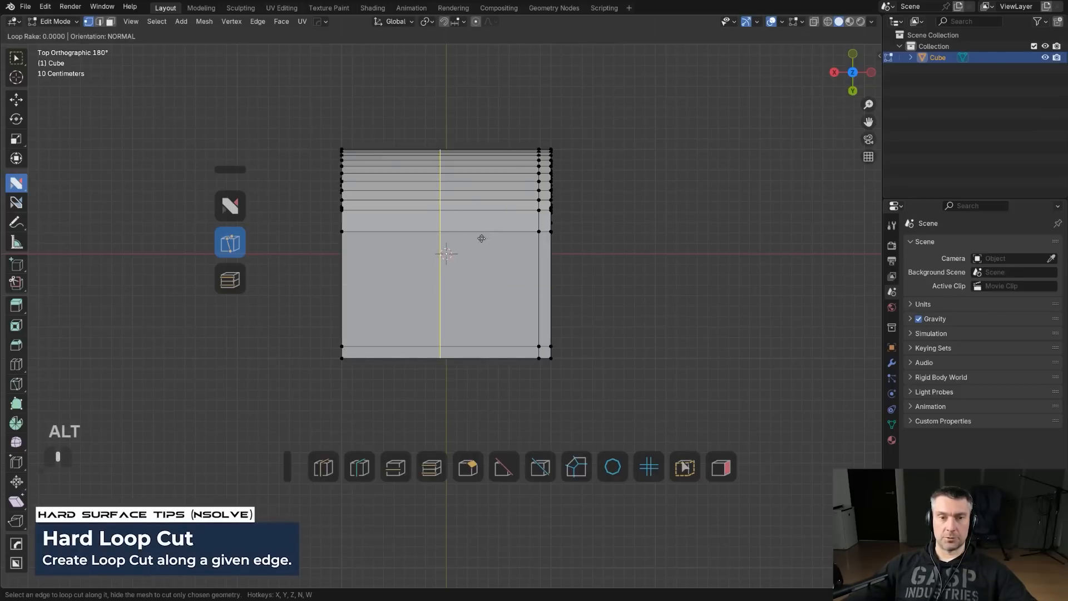
pyautogui.rightClick(522, 267)
pyautogui.moveTo(623, 338); pyautogui.dragTo(496, 246, button='middle')
pyautogui.press('KP_5')
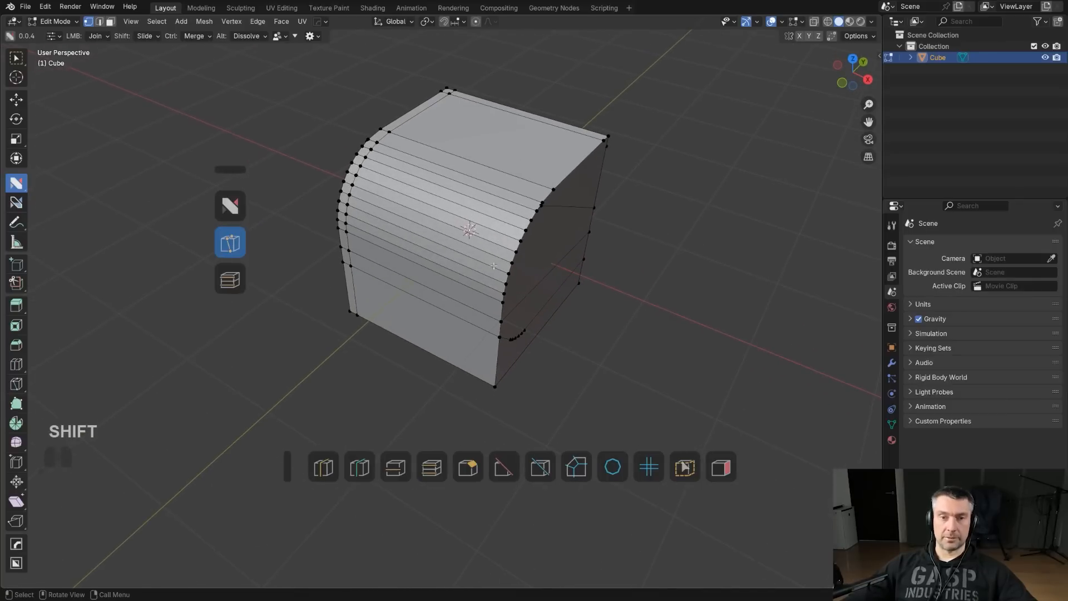
pyautogui.click(325, 474)
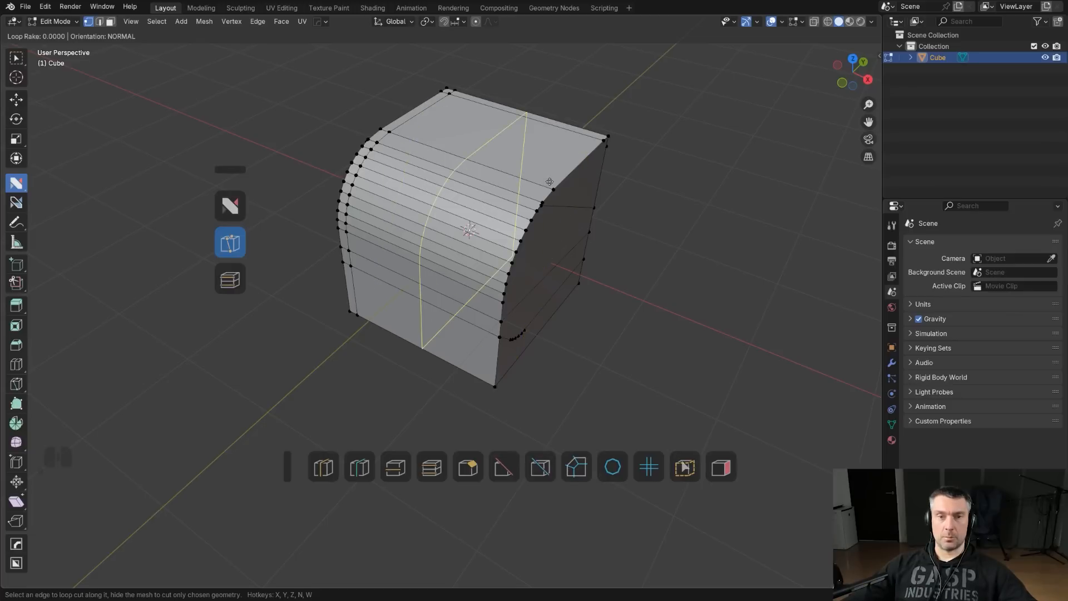
# - Add a hard loop cut to the cube with its normal on Y, offset by -0.9869 m
pyautogui.click(571, 183)
pyautogui.moveTo(564, 209); pyautogui.dragTo(527, 250)
pyautogui.moveTo(673, 295); pyautogui.dragTo(623, 256, button='middle')
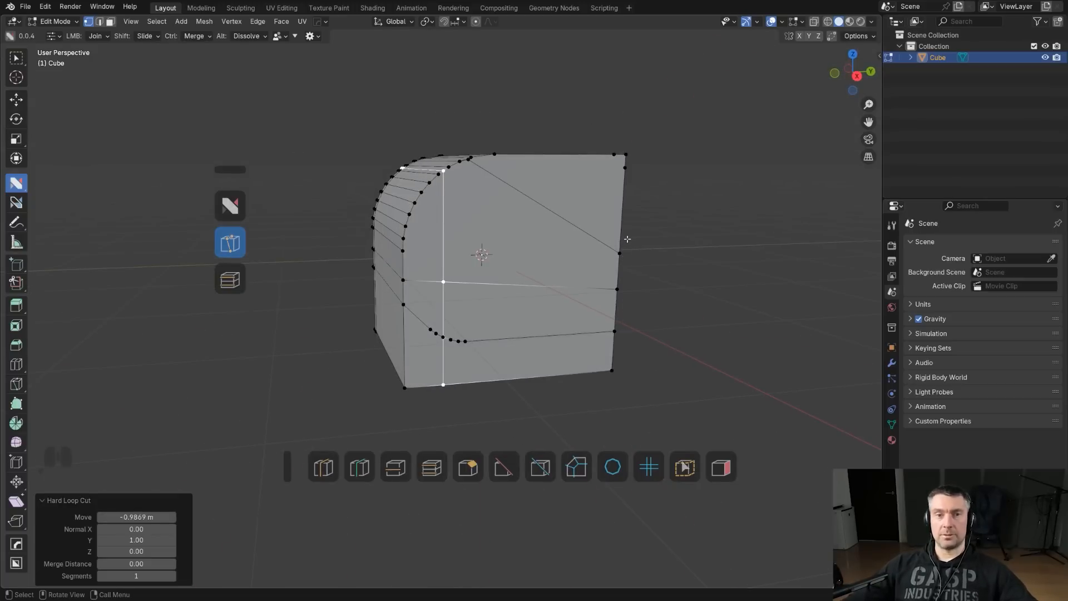
# - Try a BoxCutter box knife cut over the rounded half of the cube in right orthographic view
pyautogui.keyDown('alt'); pyautogui.moveTo(627, 235); pyautogui.dragTo(581, 226, button='middle'); pyautogui.keyUp('alt')
pyautogui.press('KP_5')
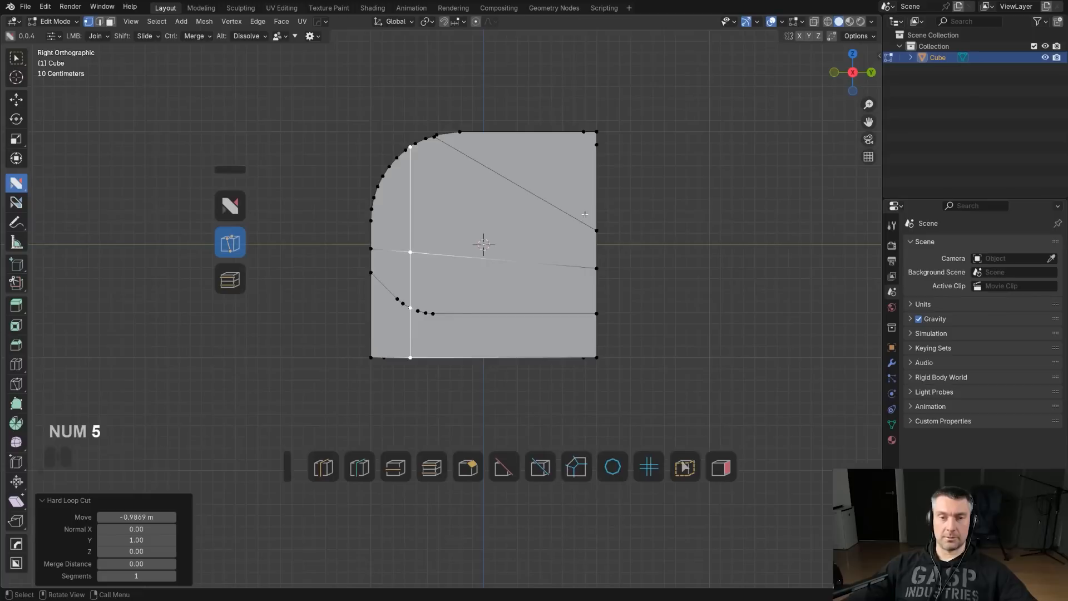
pyautogui.keyDown('shift'); pyautogui.moveTo(580, 225); pyautogui.dragTo(583, 233, button='middle'); pyautogui.keyUp('shift')
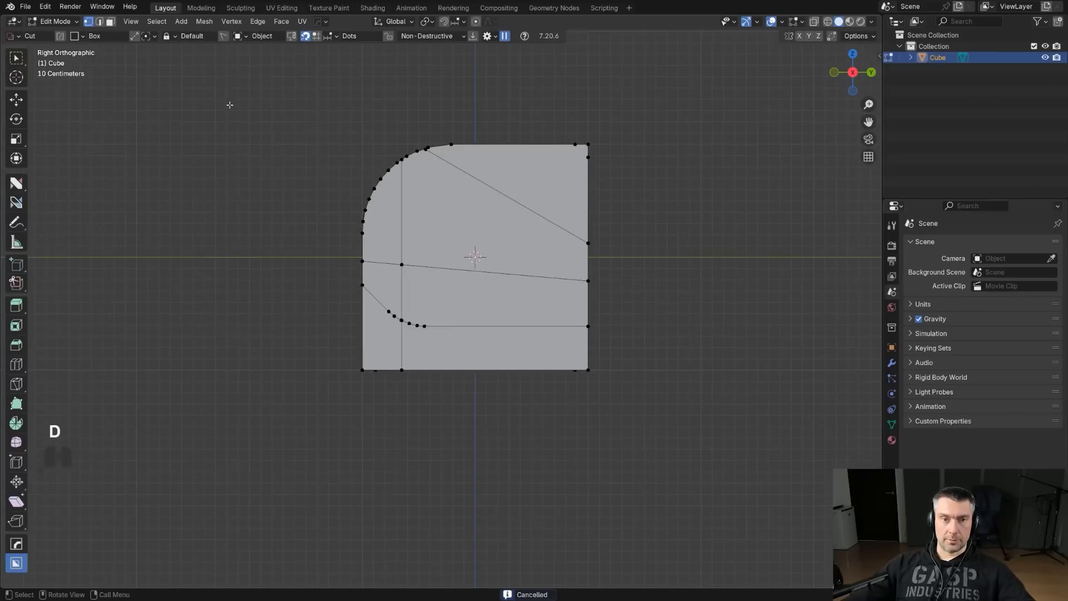
pyautogui.moveTo(230, 105)
pyautogui.mouseDown()
pyautogui.moveTo(422, 400)
pyautogui.moveTo(484, 401)
pyautogui.mouseUp()
pyautogui.press('k')
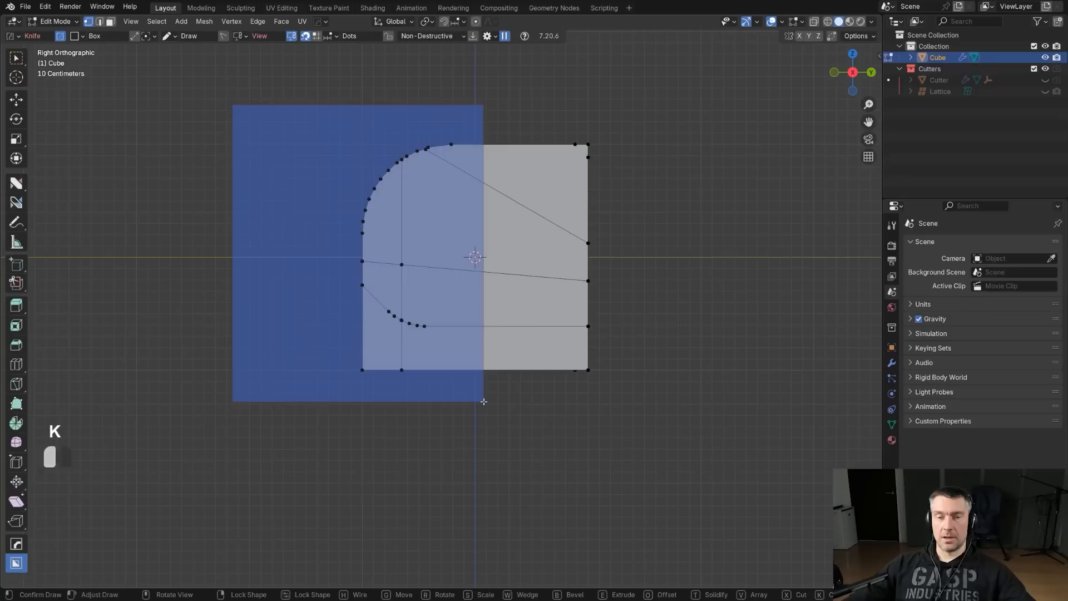
pyautogui.moveTo(484, 401); pyautogui.dragTo(482, 399)
pyautogui.press('space')
pyautogui.moveTo(448, 374); pyautogui.dragTo(574, 230, button='middle')
pyautogui.hotkey('ctrl', 'z')
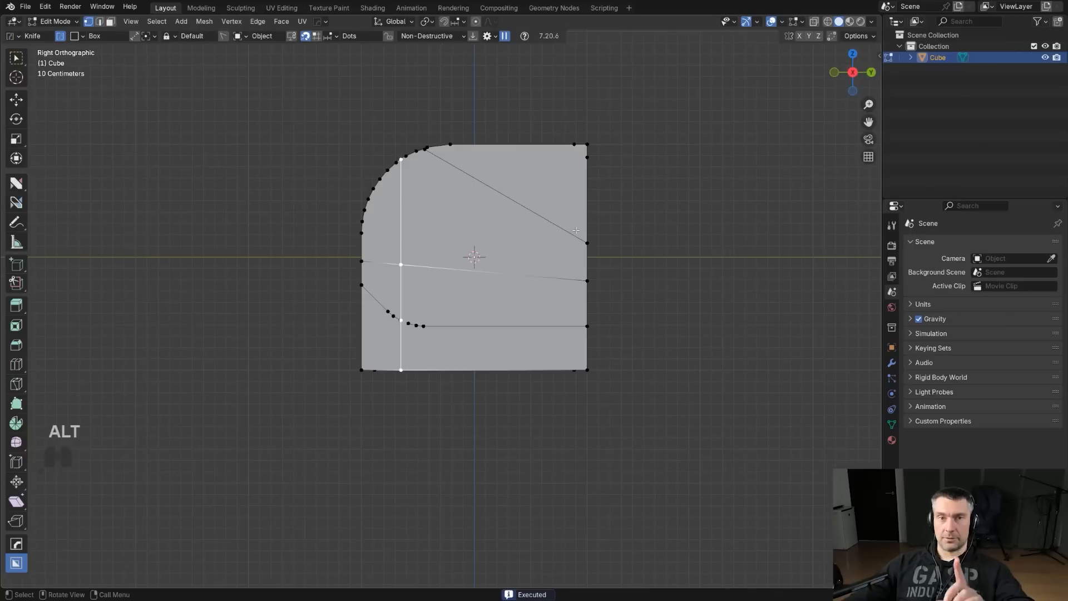
# - Draw a knife box over about three quarters of the cube's side, starting beyond the rounded corner, and pause the live cutter
pyautogui.keyDown('shift'); pyautogui.moveTo(460, 222); pyautogui.dragTo(451, 221, button='middle'); pyautogui.keyUp('shift')
pyautogui.keyDown('shift'); pyautogui.moveTo(259, 103); pyautogui.dragTo(523, 398); pyautogui.keyUp('shift')
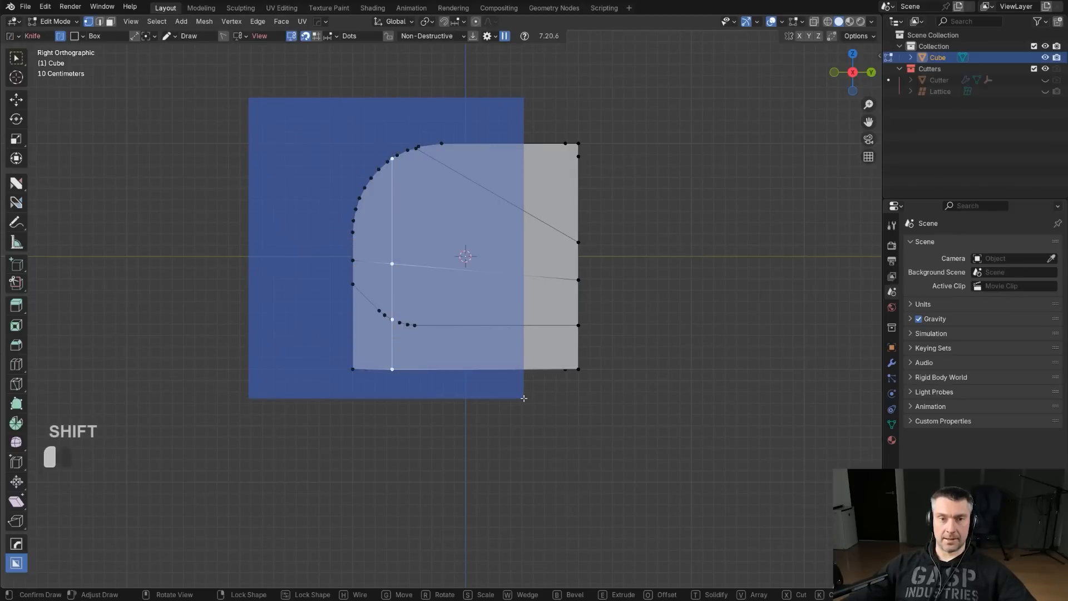
pyautogui.press('Tab')
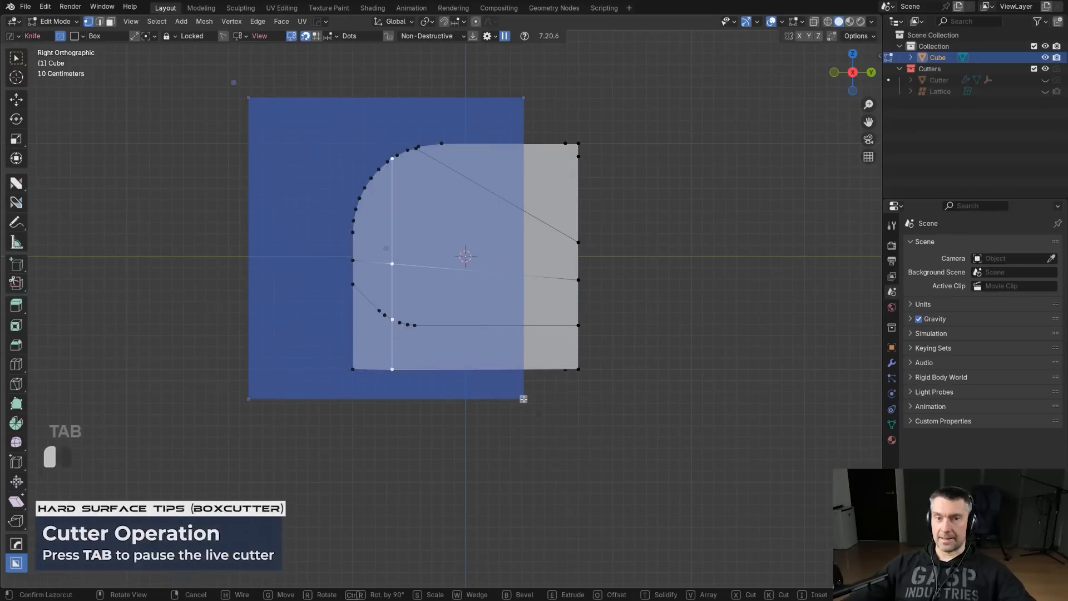
pyautogui.moveTo(349, 262); pyautogui.dragTo(523, 278, button='middle')
pyautogui.moveTo(523, 277); pyautogui.dragTo(287, 238)
pyautogui.moveTo(617, 183); pyautogui.dragTo(622, 227, button='middle')
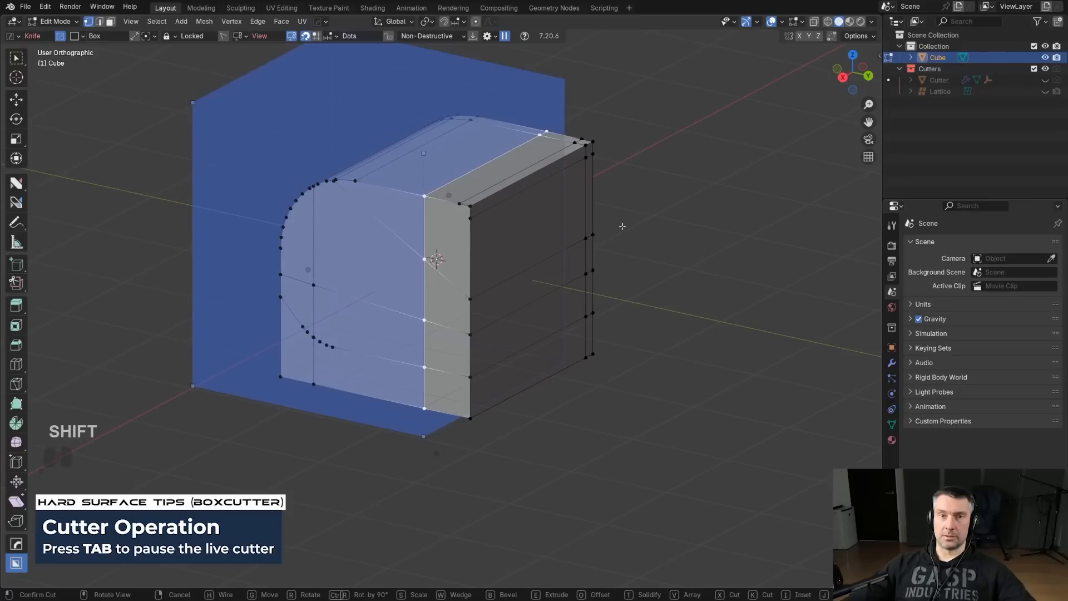
# - Scale the paused cutter along the Y axis so it extends further past the cube
pyautogui.press('s')
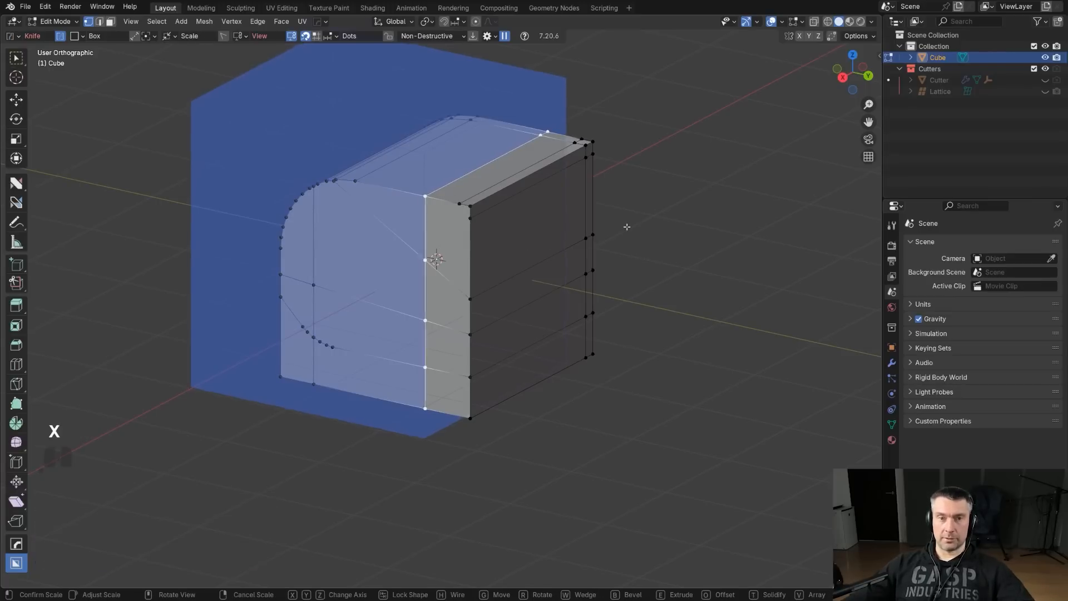
pyautogui.press('x')
pyautogui.press('y')
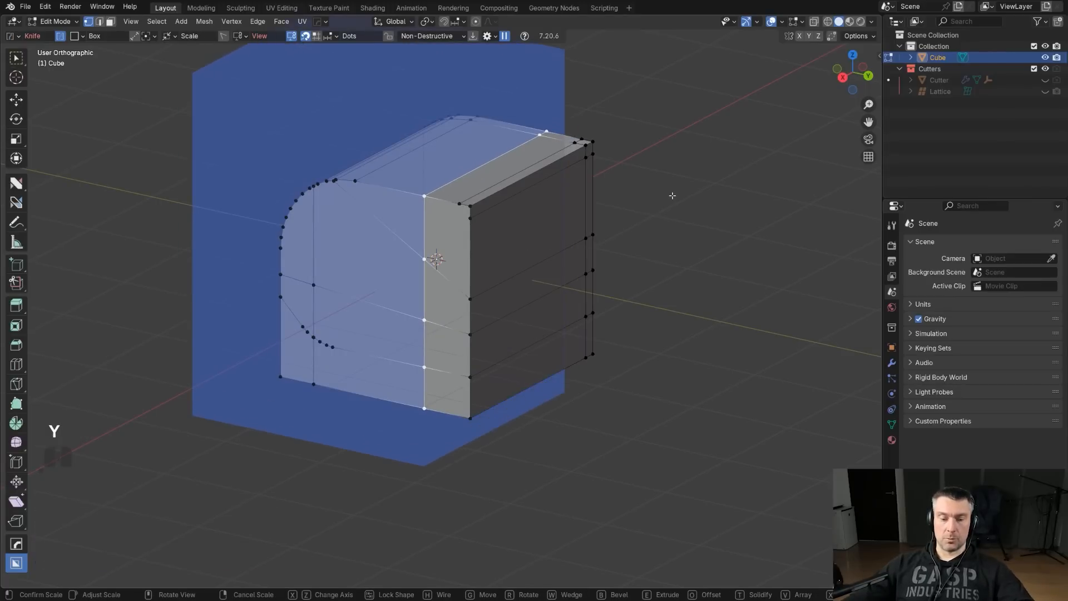
pyautogui.click(714, 183)
pyautogui.moveTo(714, 183); pyautogui.dragTo(517, 249, button='middle')
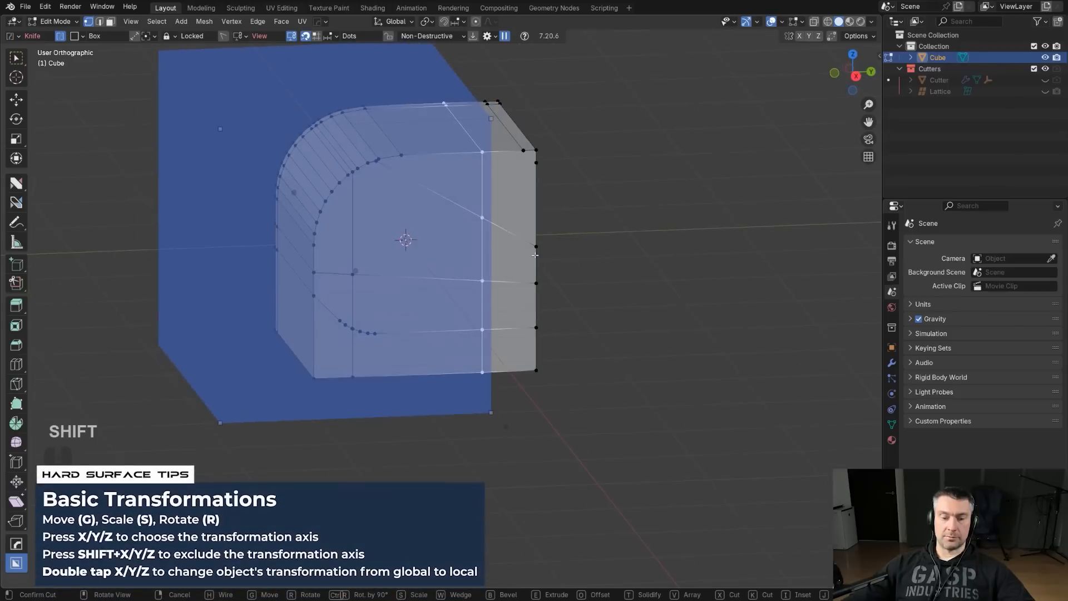
# - Move the cutter back toward the cube's rounded side and return to the right orthographic view
pyautogui.press('g')
pyautogui.press('r')
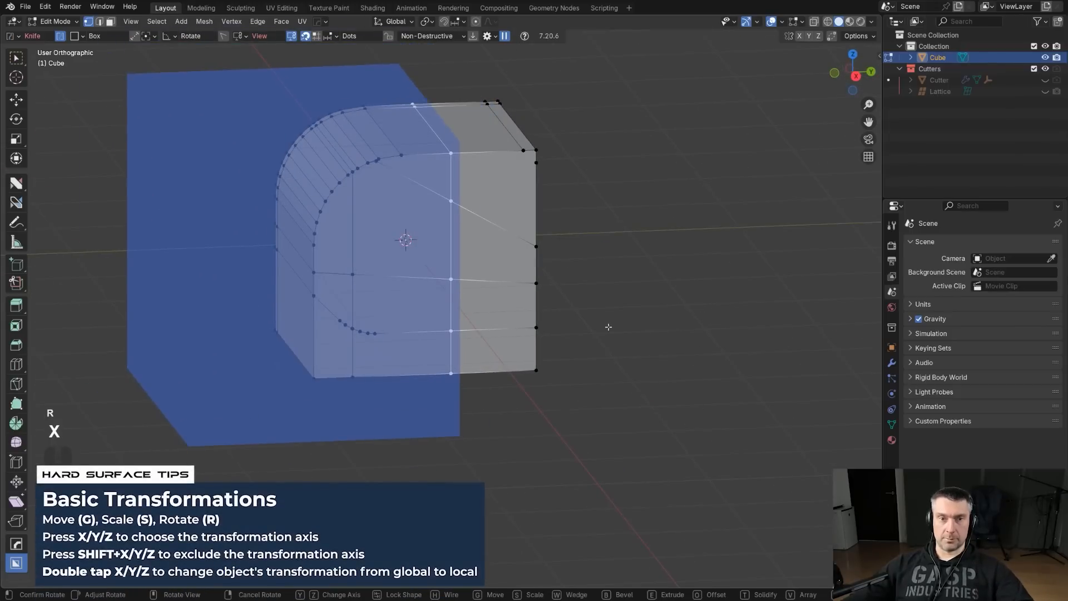
pyautogui.keyDown('alt'); pyautogui.moveTo(661, 291); pyautogui.dragTo(610, 248, button='middle'); pyautogui.keyUp('alt')
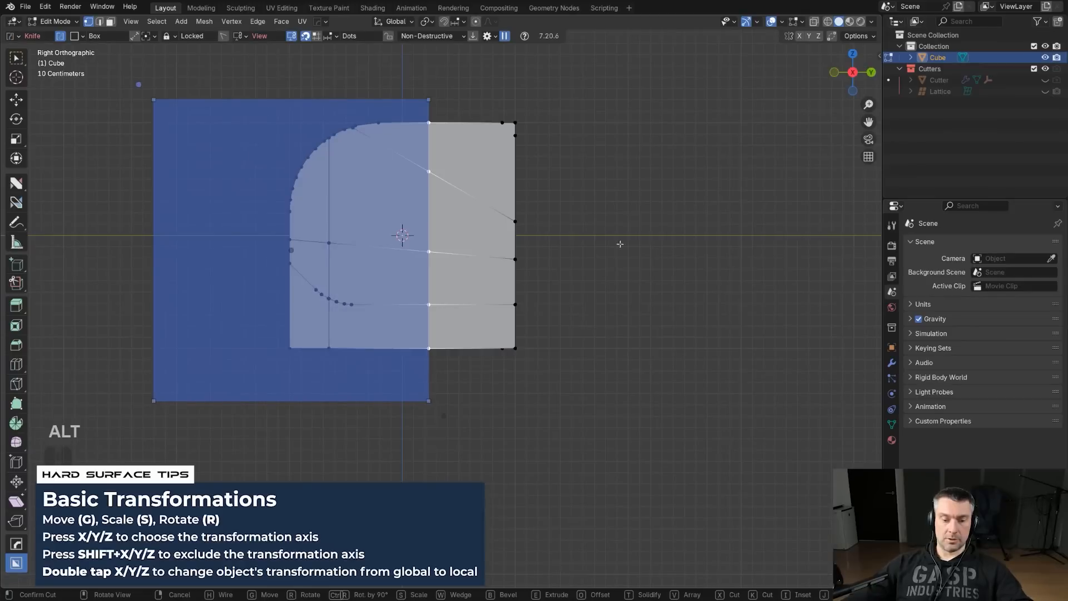
# - Rotate the cutter clockwise in the side view and bevel its corners into small rounded ones
pyautogui.press('r')
pyautogui.press('z')
pyautogui.press('z')
pyautogui.press('z')
pyautogui.press('shift')
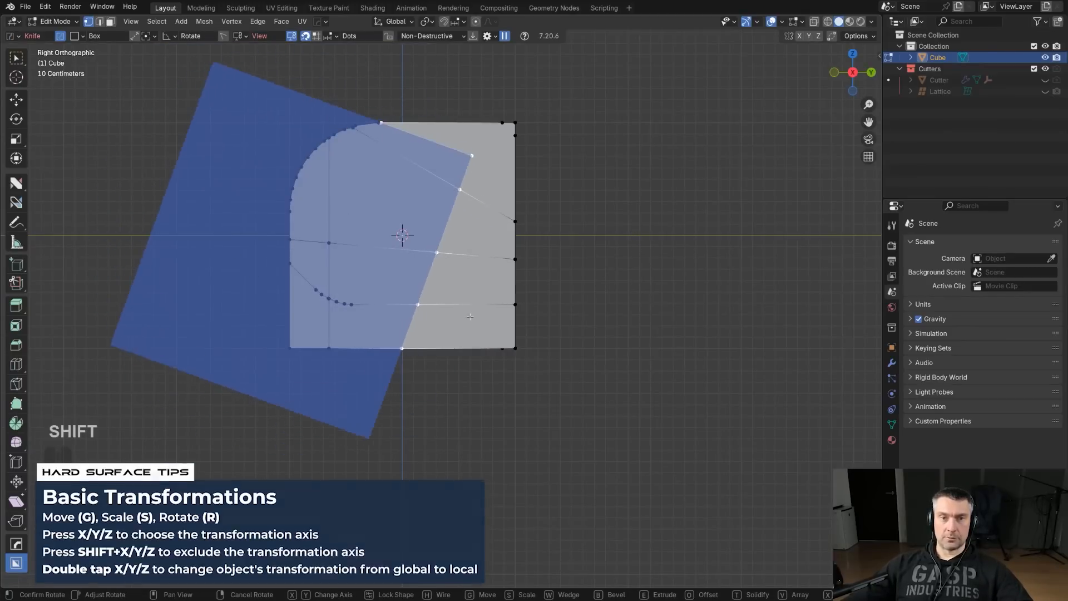
pyautogui.click(489, 312)
pyautogui.press('b')
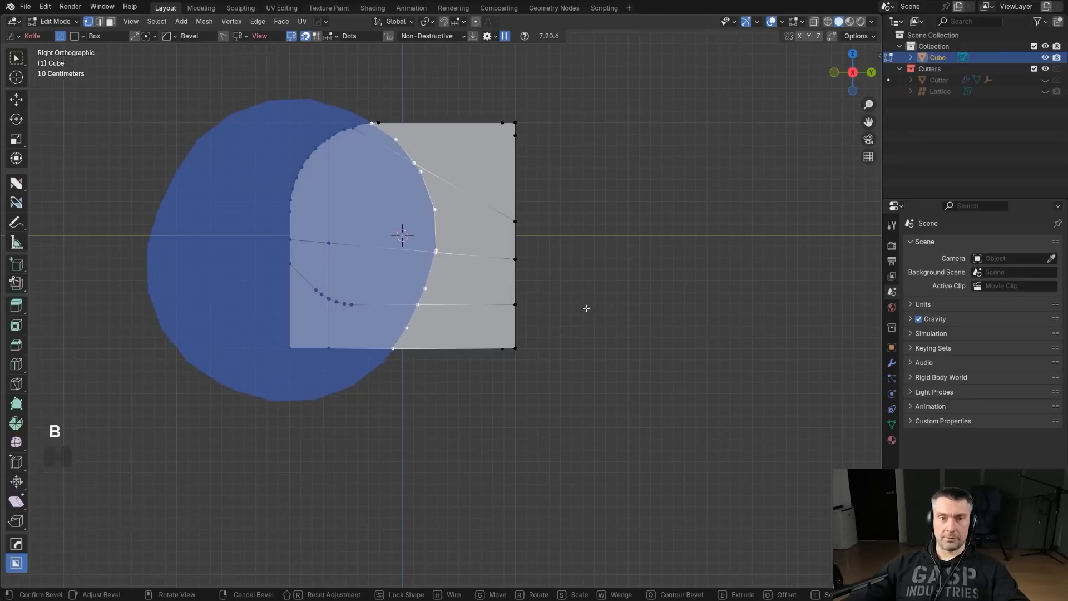
pyautogui.click(455, 317)
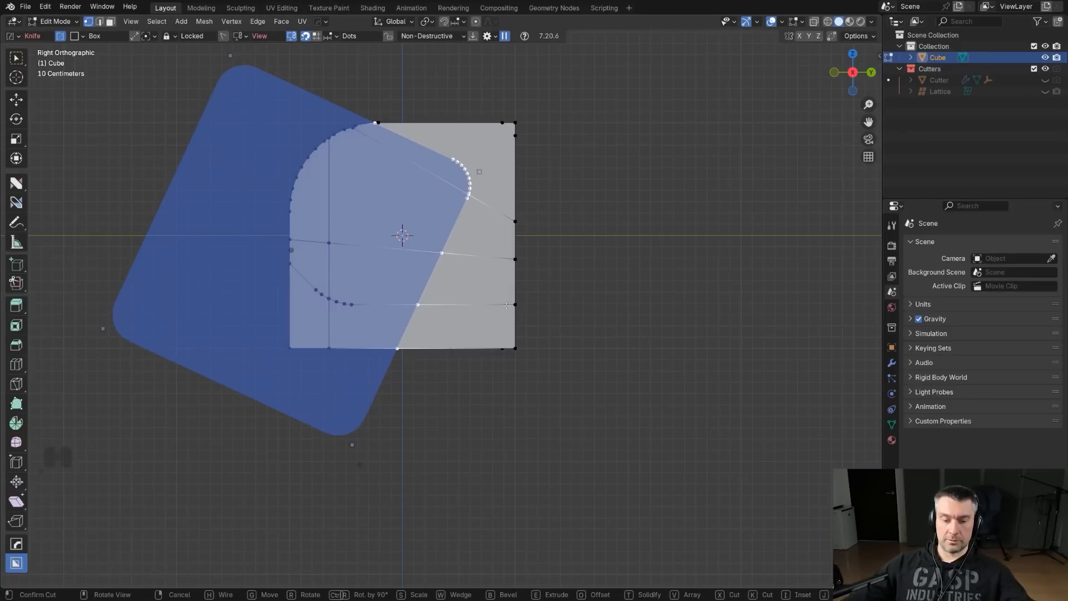
# - Move the tilted cutter toward the cube's straight side and apply the knife cut
pyautogui.press('g')
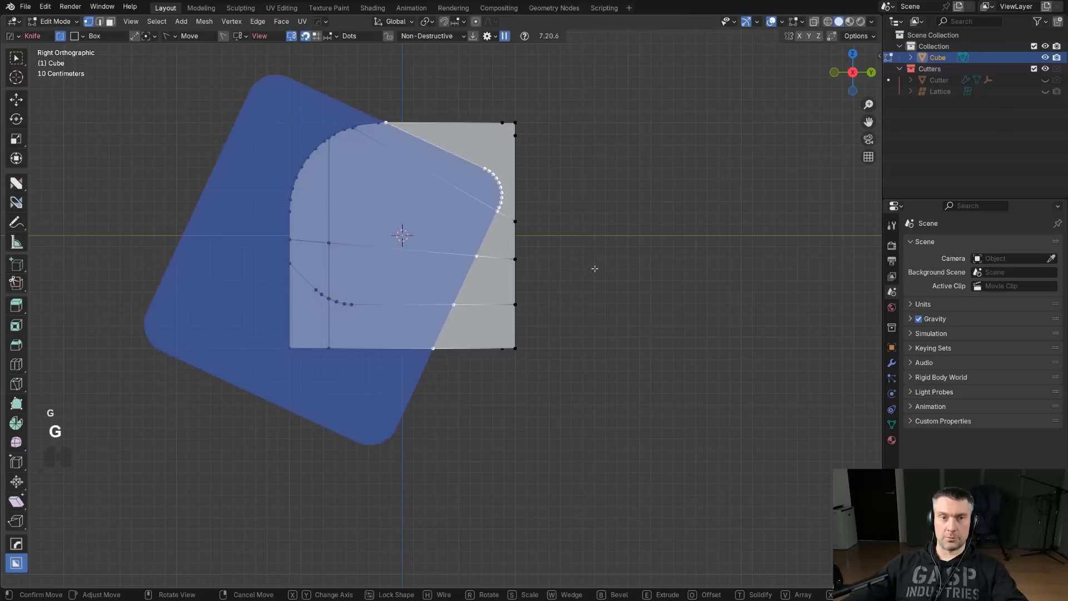
pyautogui.click(589, 256)
pyautogui.press('space')
pyautogui.moveTo(651, 269); pyautogui.dragTo(517, 219, button='middle')
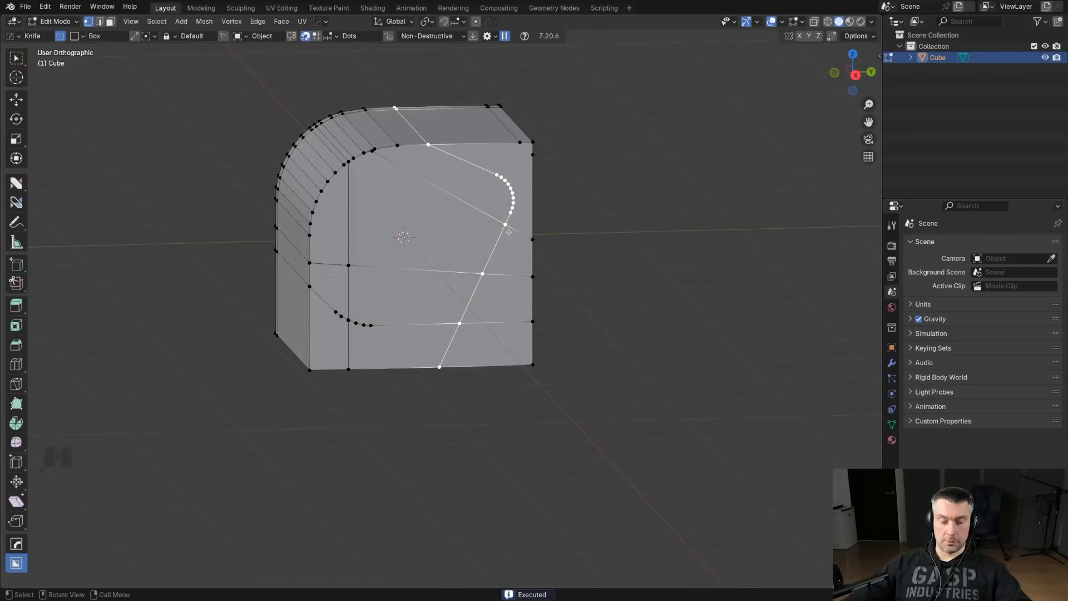
# - Switch to the nSolve tool and remove Hard Loop Cut from the nSuite operator list
pyautogui.press('d')
pyautogui.press('d')
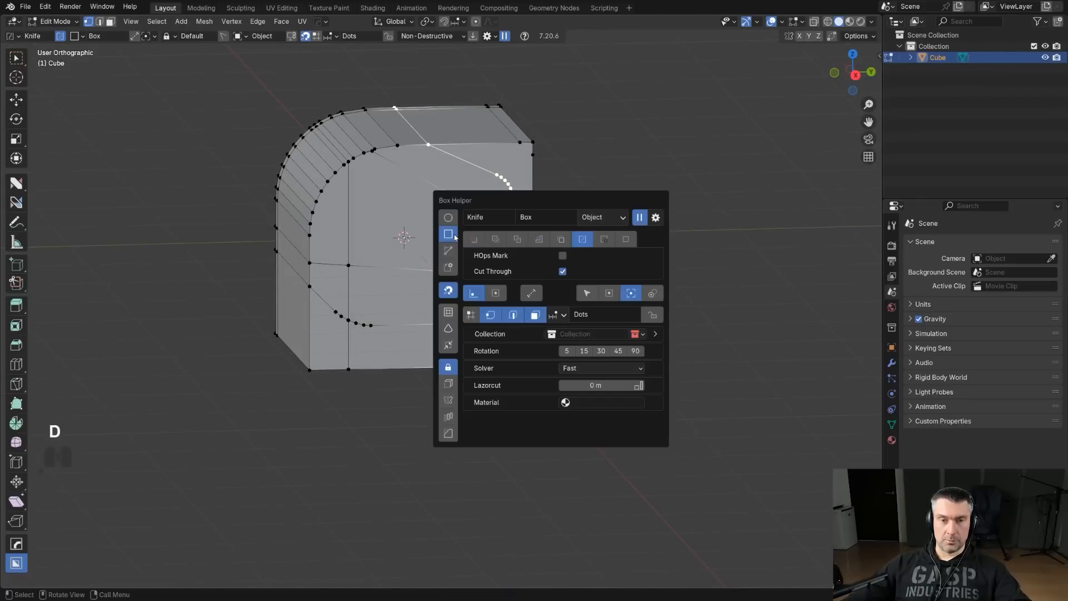
pyautogui.press('ctrl')
pyautogui.hotkey('ctrl', 'q')
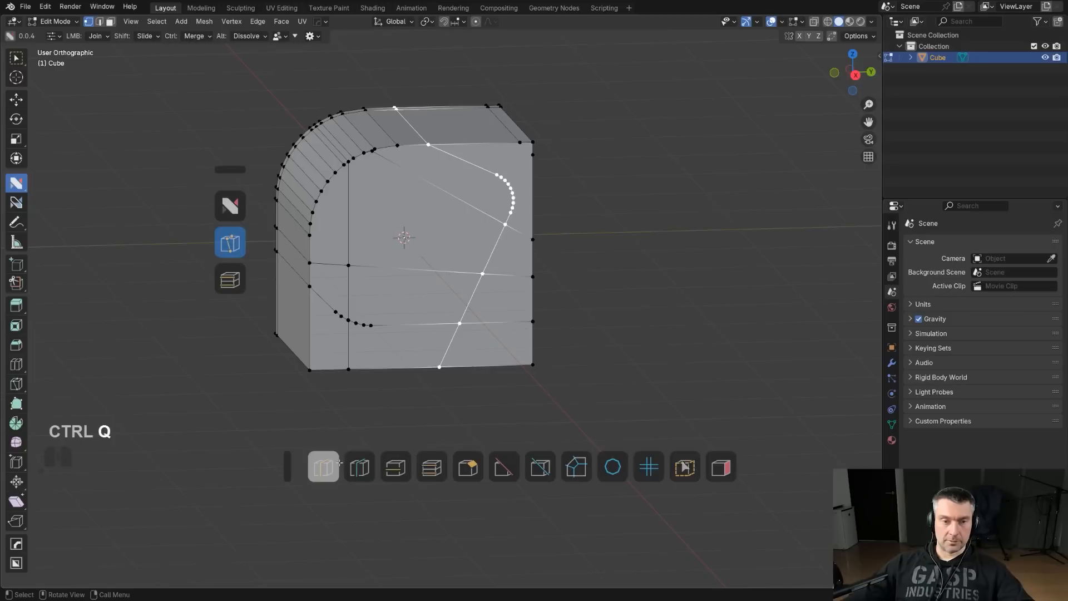
pyautogui.press('d')
pyautogui.click(513, 294)
pyautogui.click(514, 311)
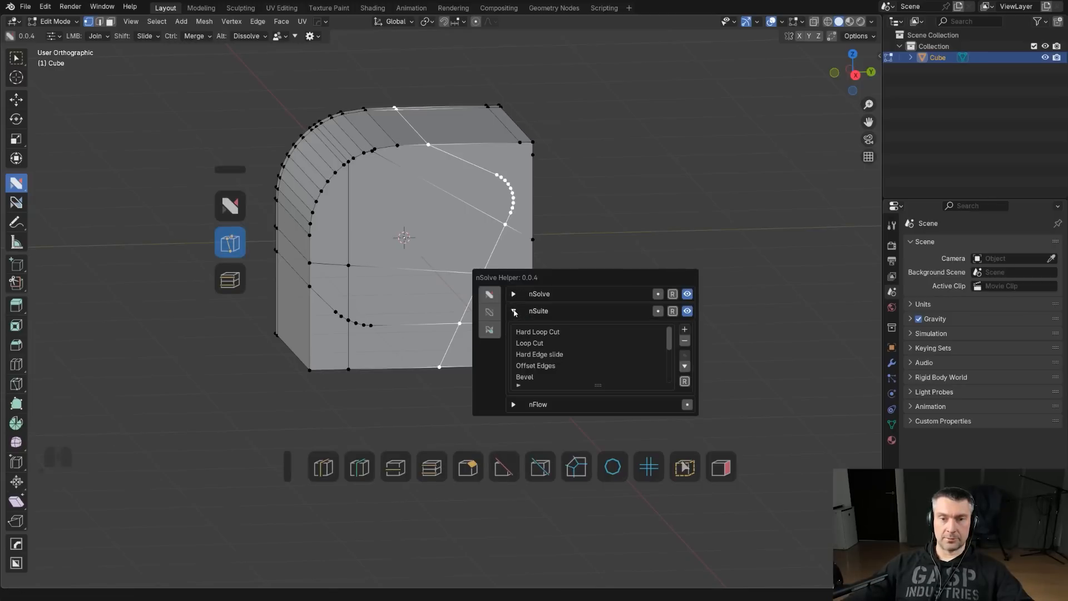
pyautogui.click(563, 332)
pyautogui.click(684, 343)
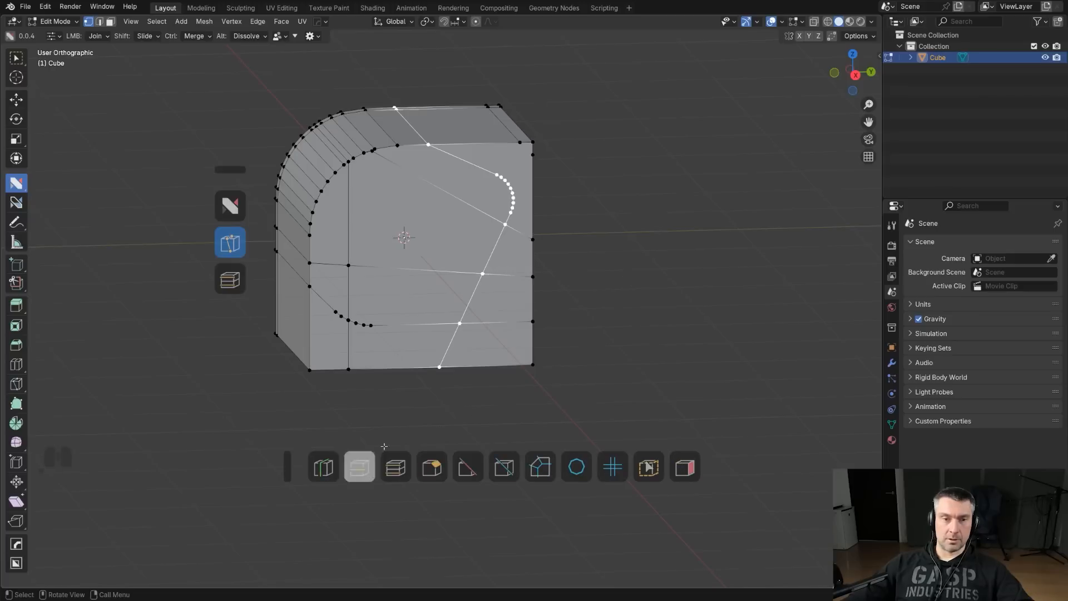
# - Remove Loop Cut from the nSuite operator list in the nSolve helper
pyautogui.keyDown('shift'); pyautogui.scroll(-3, 345, 462); pyautogui.keyUp('shift')
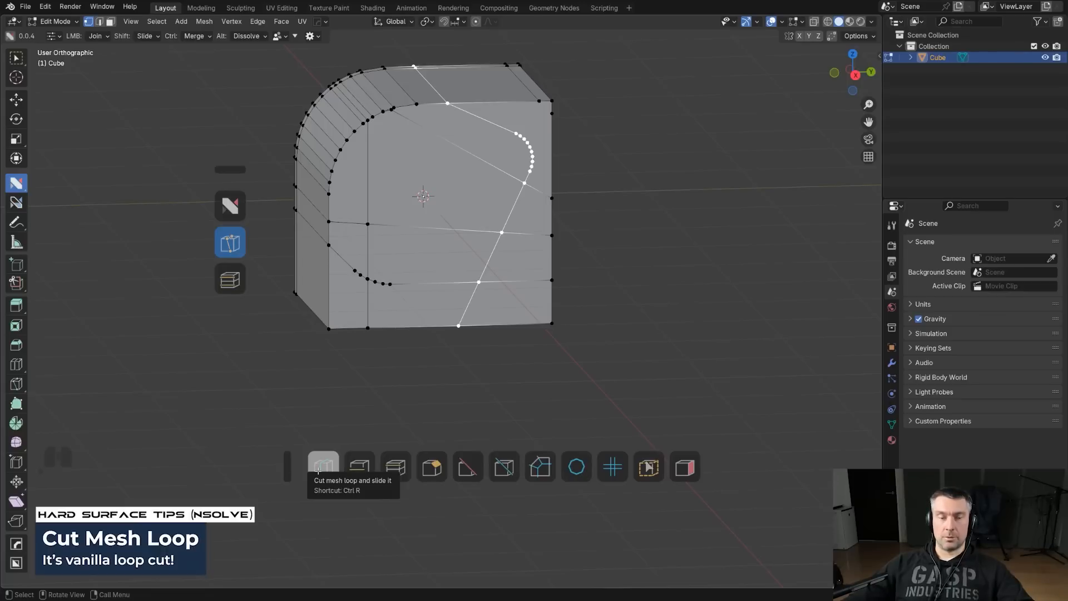
pyautogui.keyDown('shift'); pyautogui.moveTo(403, 216); pyautogui.dragTo(506, 272, button='middle'); pyautogui.keyUp('shift')
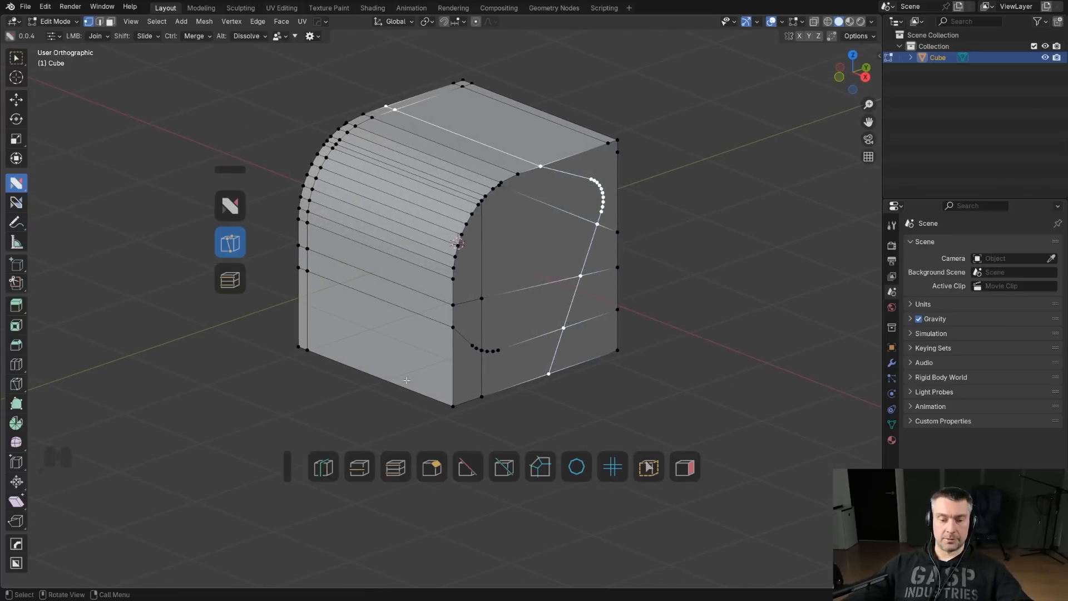
pyautogui.hotkey('ctrl', 'q')
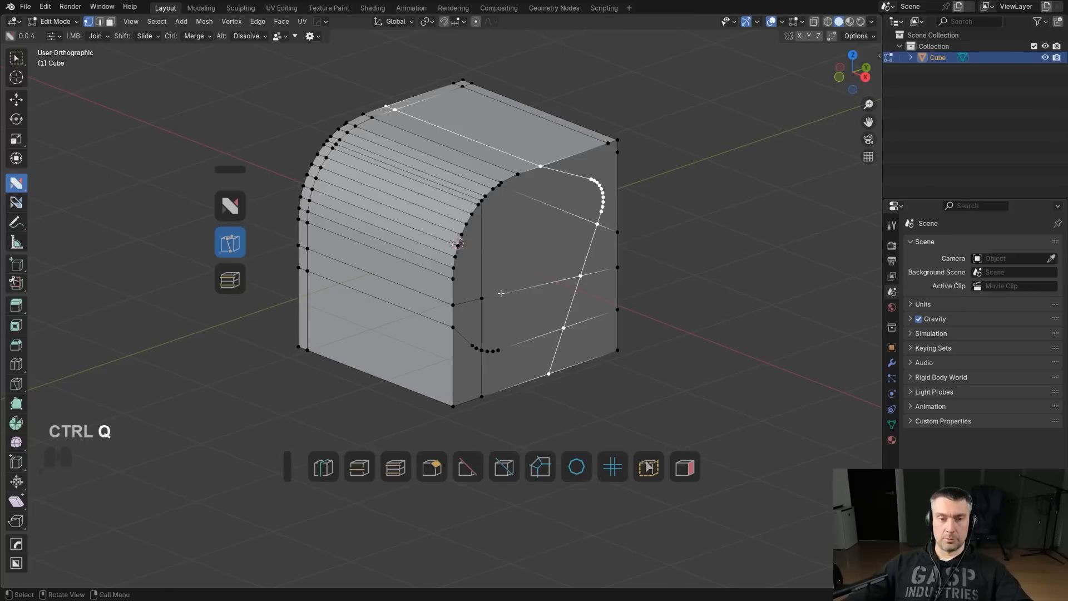
pyautogui.click(500, 292)
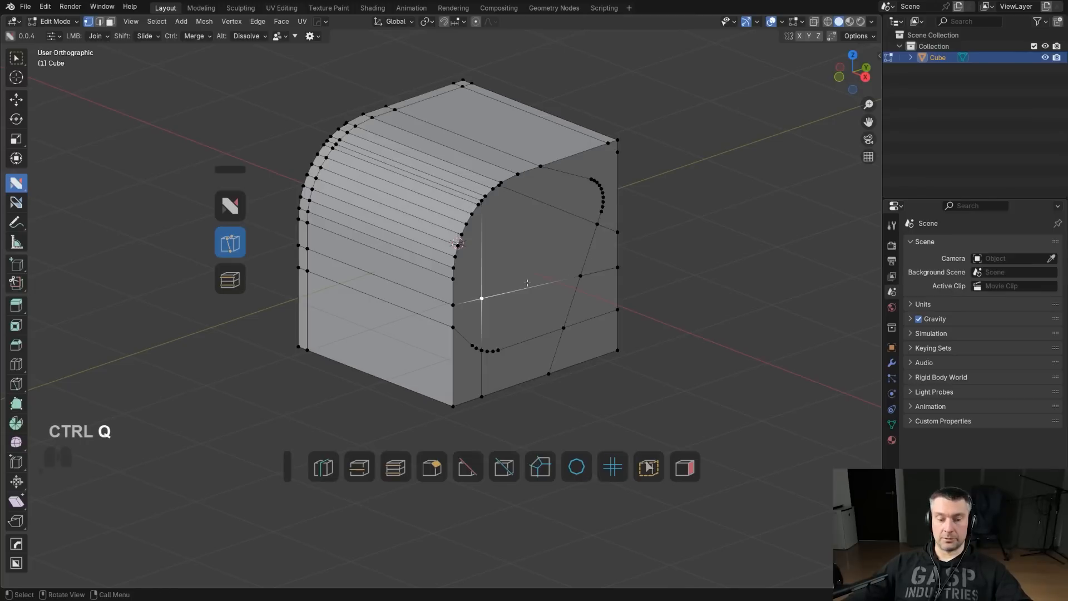
pyautogui.press('d')
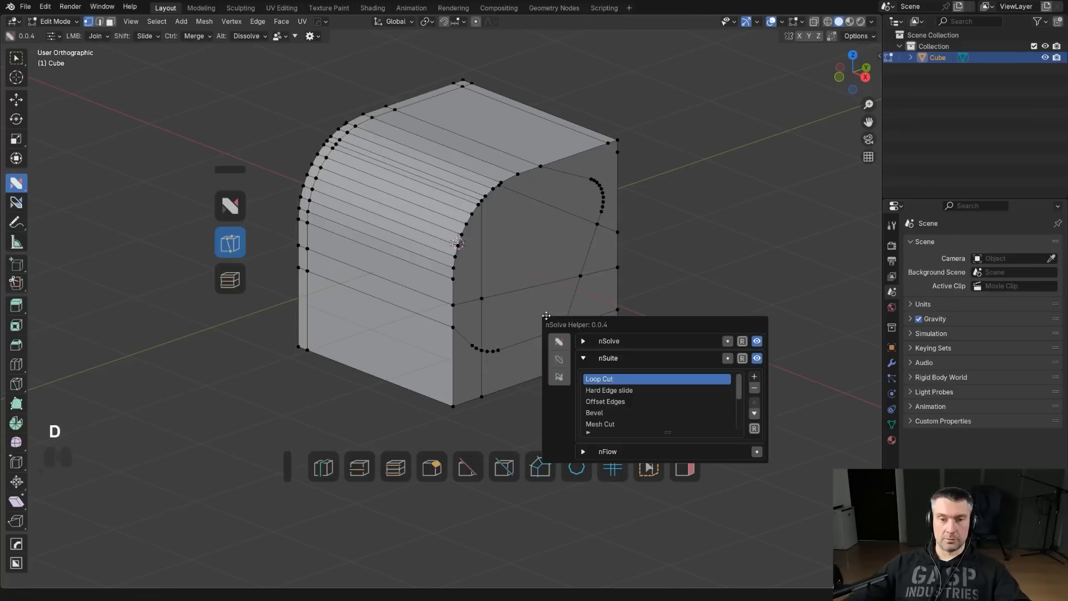
pyautogui.click(753, 388)
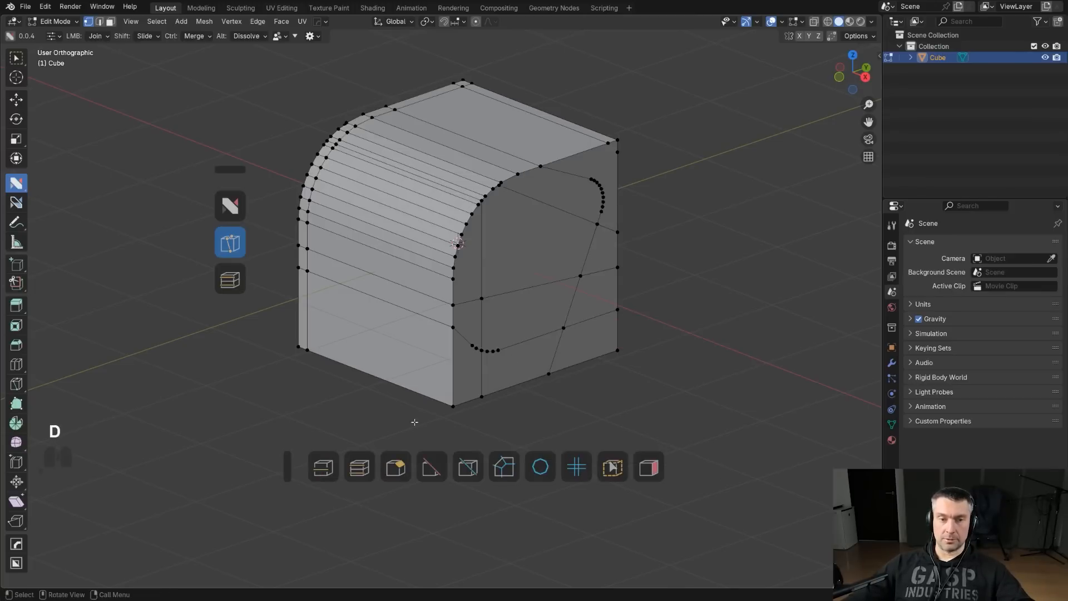
# - Try the Hard Edge Slide operation on the cube mesh
pyautogui.click(321, 468)
pyautogui.keyDown('shift'); pyautogui.moveTo(468, 190); pyautogui.dragTo(453, 295, button='middle'); pyautogui.keyUp('shift')
pyautogui.press('KP_5')
# - Delete the cut-up cube in Object Mode and add a fresh mesh cube
pyautogui.press('Tab')
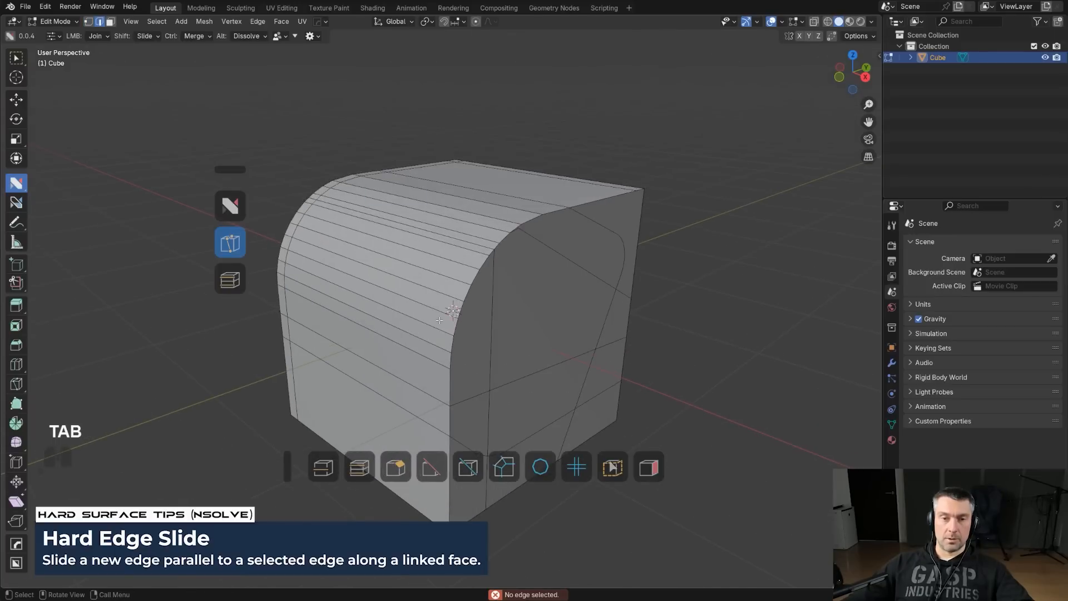
pyautogui.press('q')
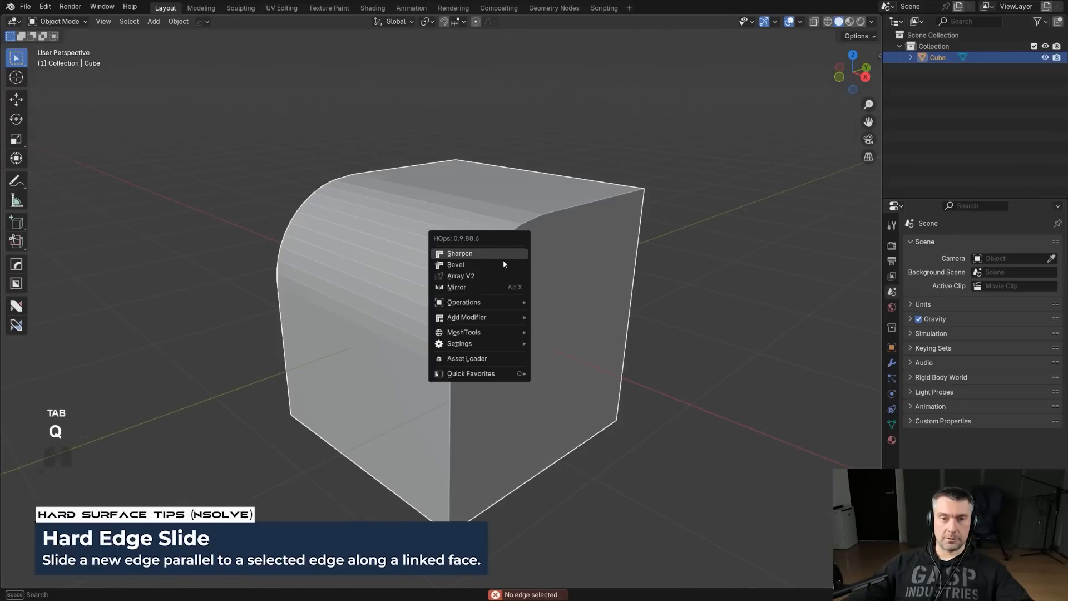
pyautogui.press('x')
pyautogui.hotkey('shift', 'a')
pyautogui.moveTo(578, 259)
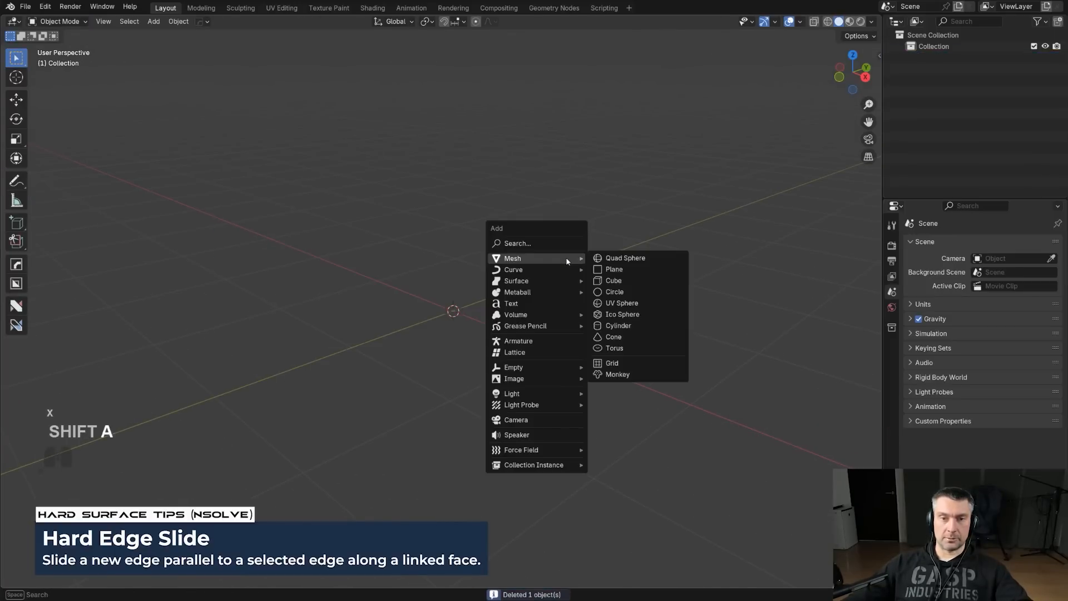
pyautogui.click(612, 280)
# - Bevel one upper edge of the new cube into a wide, multi-segment rounded corner
pyautogui.press('Tab')
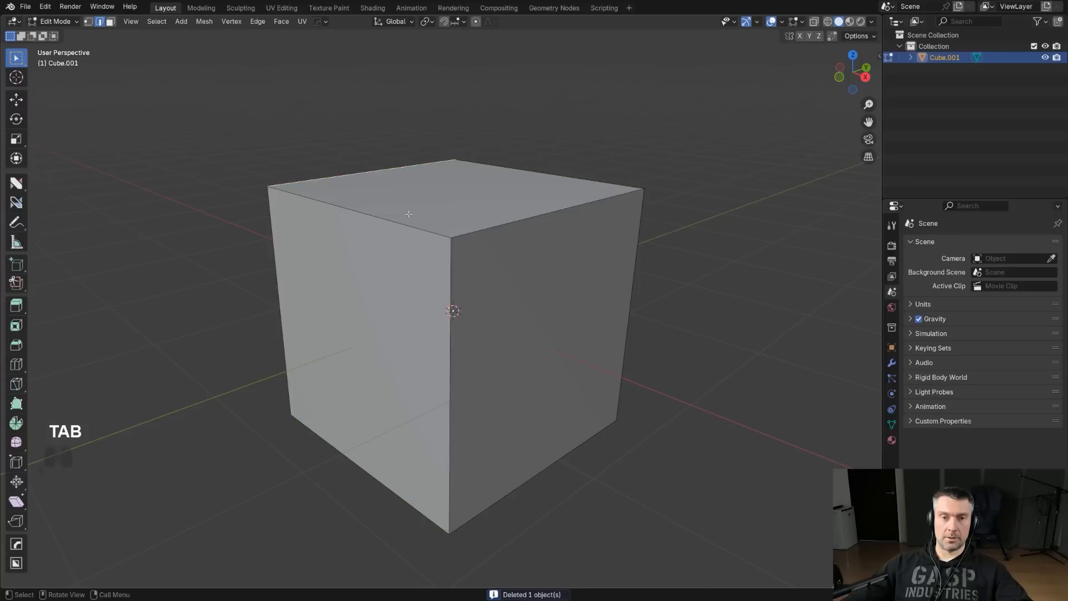
pyautogui.click(409, 214)
pyautogui.hotkey('ctrl', 'b')
pyautogui.click(531, 233)
pyautogui.press('Tab')
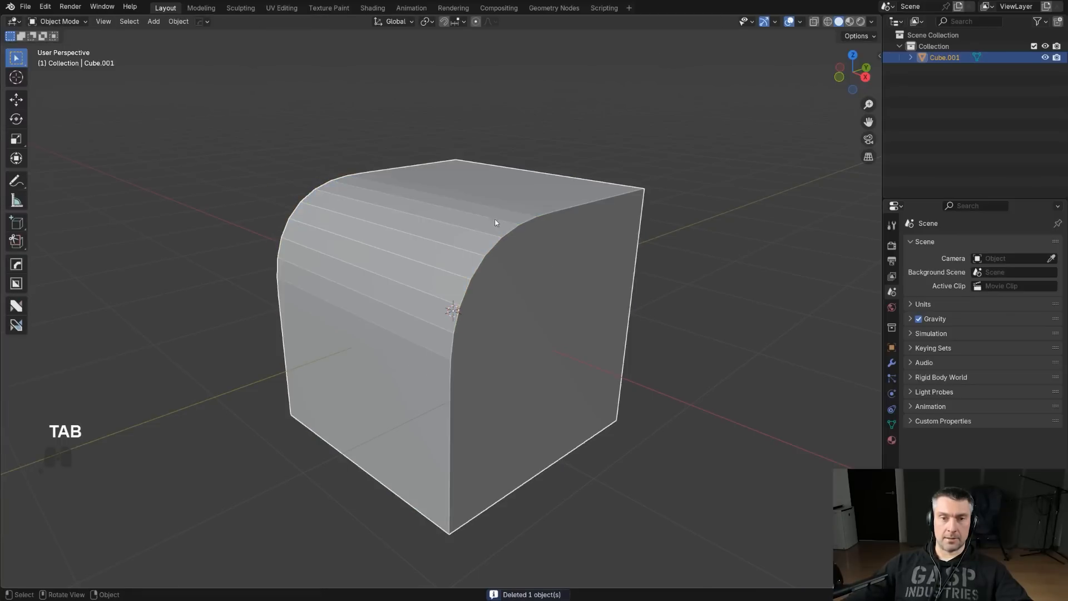
# - Activate the nSolve tool in Edit Mode and select a single lengthwise edge midway along the rounded bevel
pyautogui.press('Tab')
pyautogui.hotkey('ctrl', 'q')
pyautogui.click(679, 185)
pyautogui.scroll(3, 493, 259)
pyautogui.scroll(-4, 493, 258)
pyautogui.scroll(3, 434, 334)
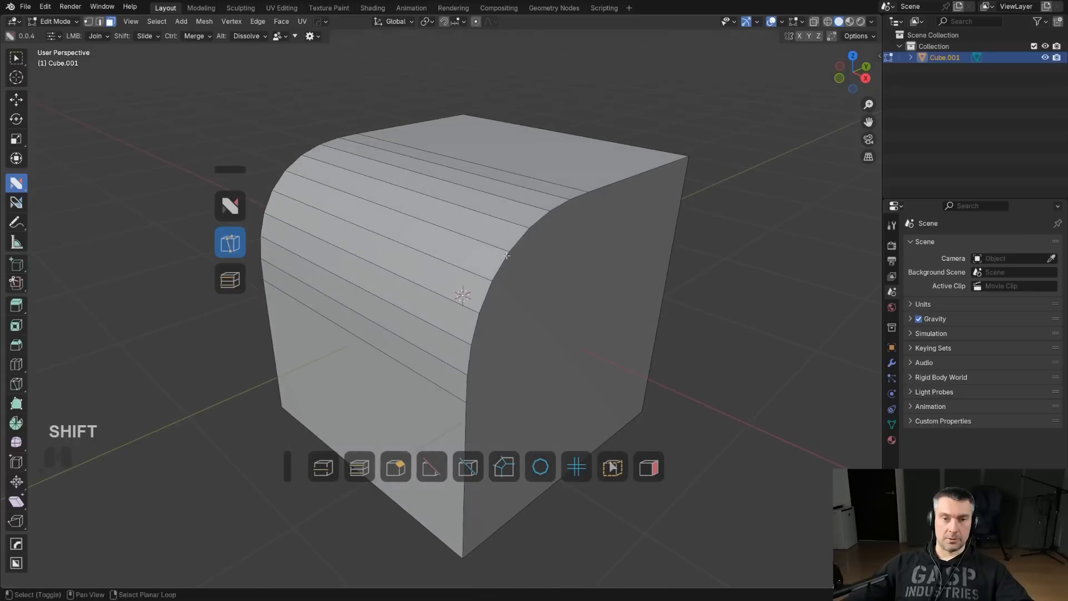
pyautogui.click(414, 274)
pyautogui.press('Tab')
pyautogui.click(431, 294)
pyautogui.scroll(2, 295, 322)
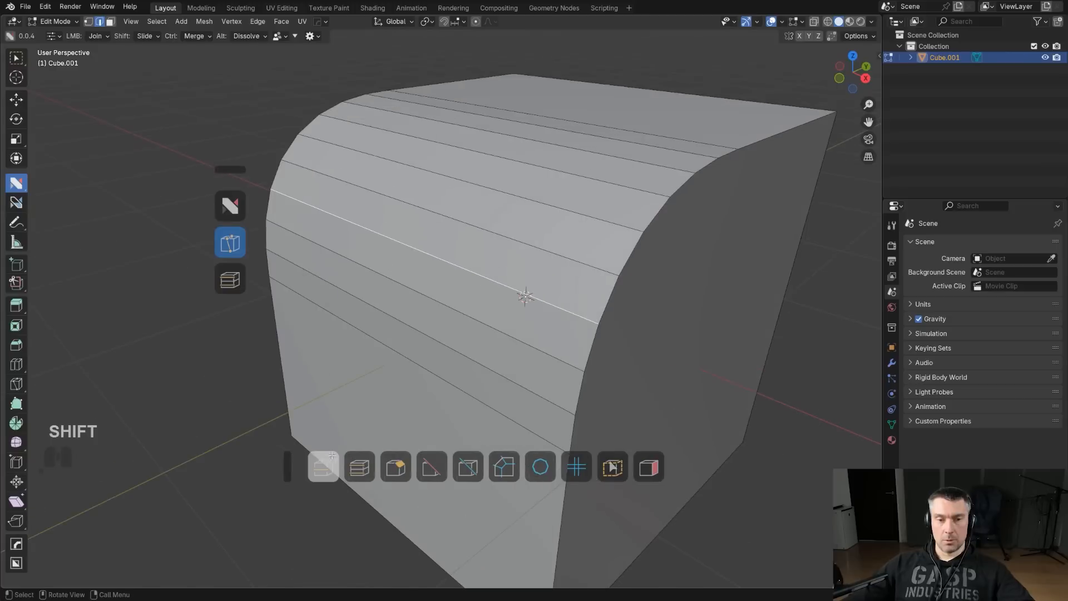
# - Try Hard Edge Slide from the selected bevel edge to add a parallel full-length edge above it, and undo it
pyautogui.click(328, 467)
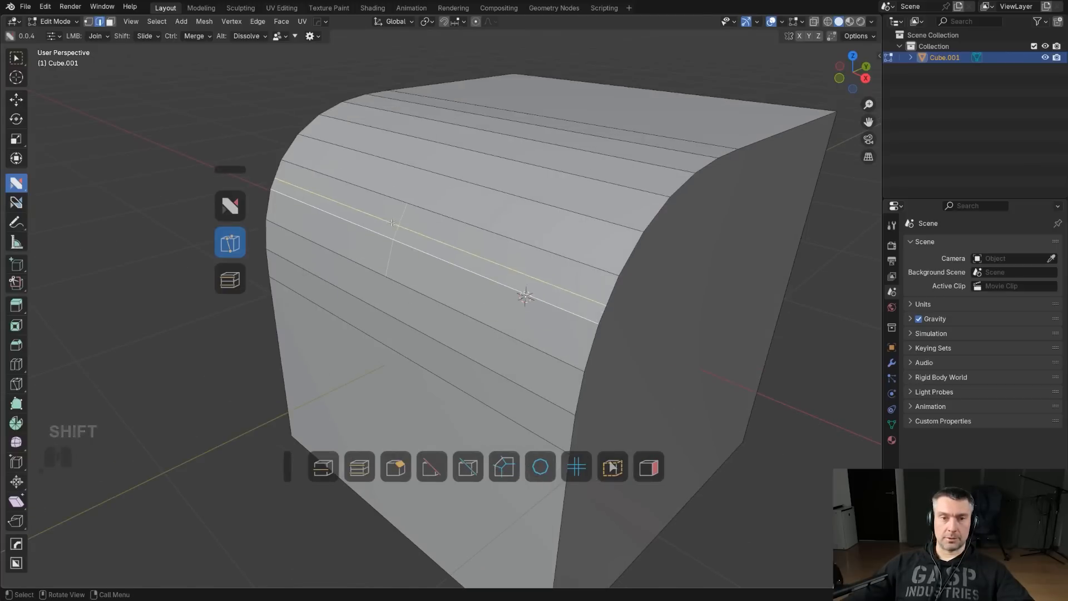
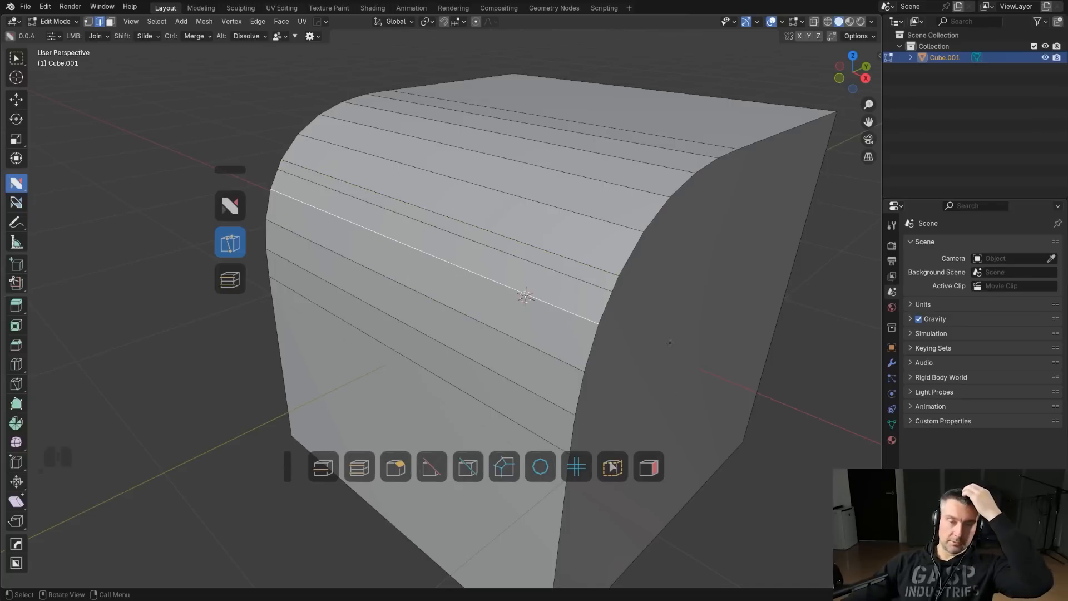
pyautogui.moveTo(440, 290); pyautogui.dragTo(540, 261, button='middle')
pyautogui.hotkey('ctrl', 'z')
# - Add one centred loop cut across the rounded bevel and the cube's flat faces, splitting the mesh into two halves
pyautogui.hotkey('ctrl', 'r')
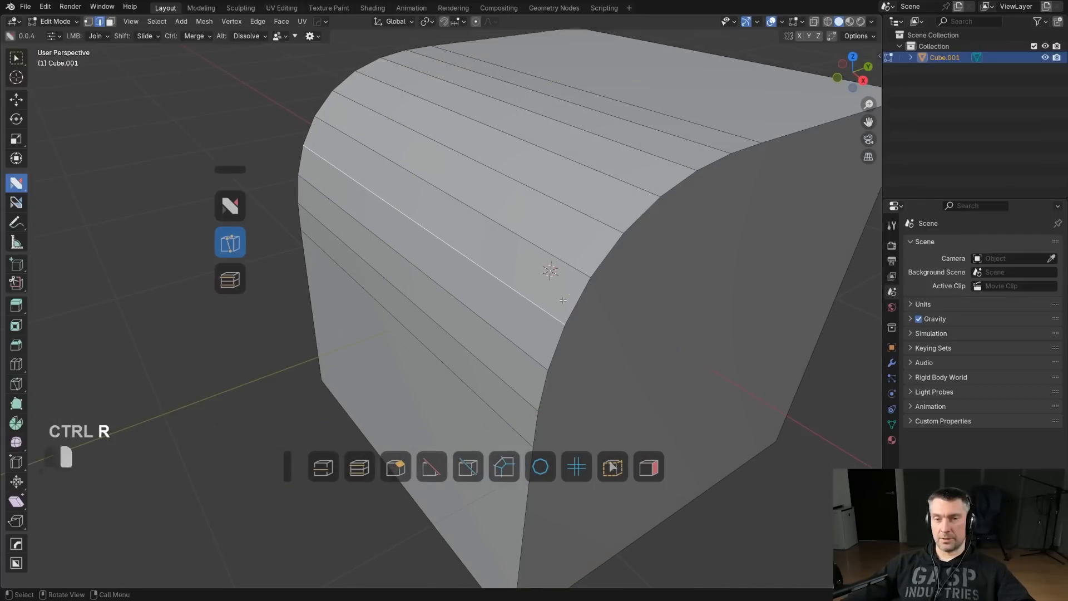
pyautogui.click(547, 301)
pyautogui.rightClick(546, 300)
pyautogui.scroll(-1, 546, 300)
pyautogui.moveTo(494, 283); pyautogui.dragTo(455, 261, button='middle')
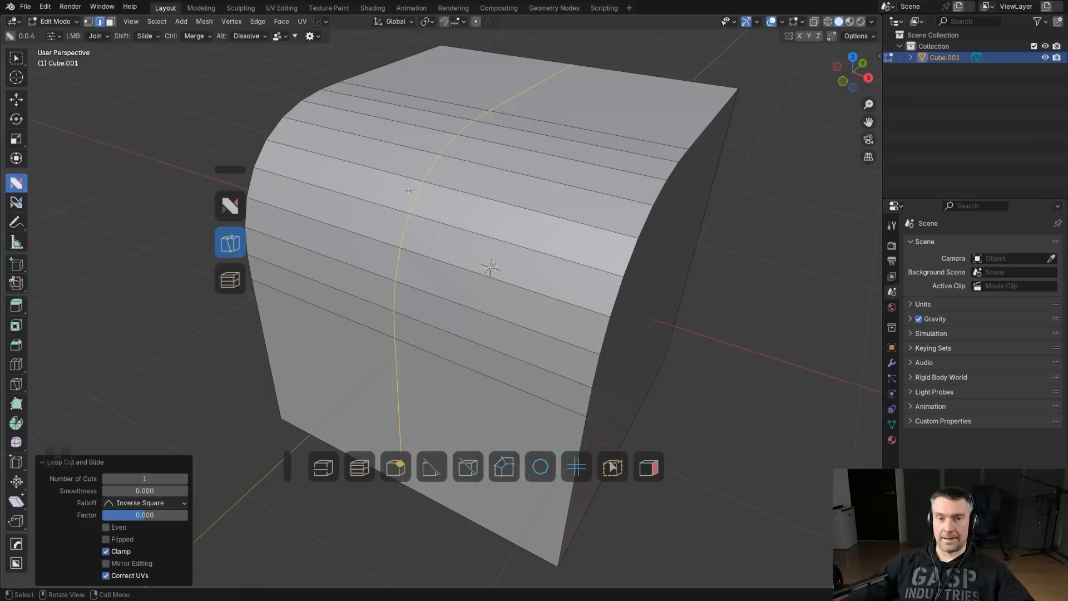
pyautogui.press('Tab')
pyautogui.hotkey('ctrl', 'e')
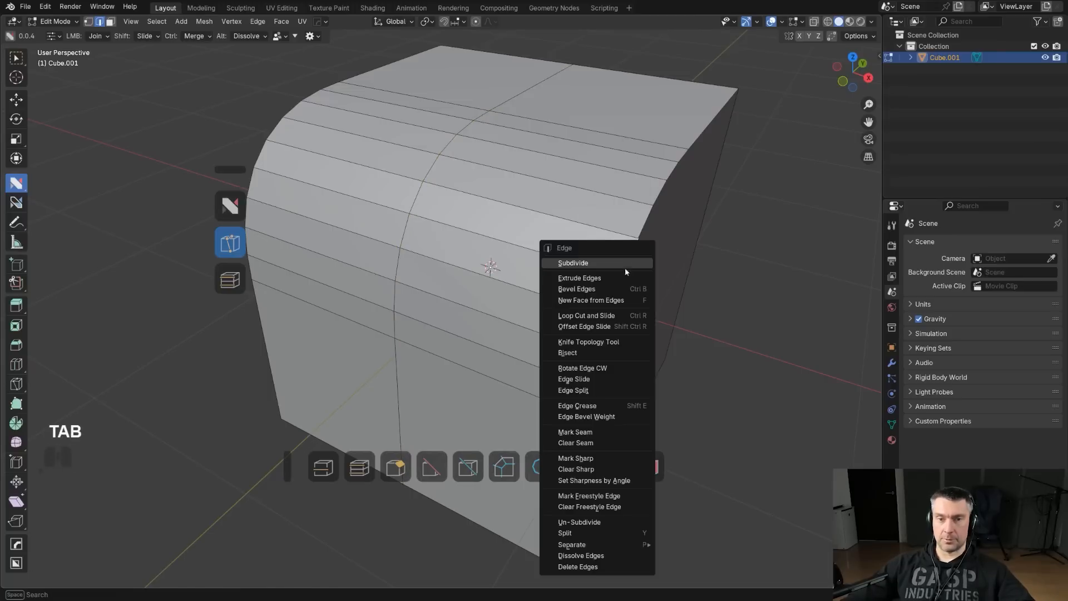
pyautogui.click(616, 267)
pyautogui.press('Tab')
pyautogui.press('3')
pyautogui.click(608, 264)
pyautogui.hotkey('ctrl', 'r')
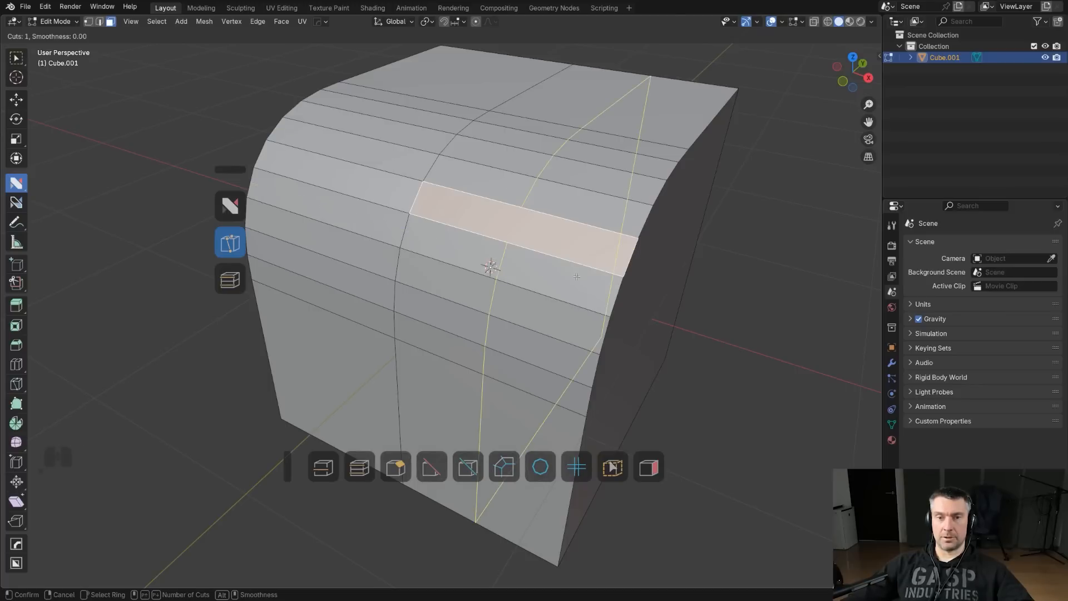
pyautogui.rightClick(550, 267)
# - Use Hard Edge Slide to add a parallel edge just above the selected half-length bevel edge, ending at the centre loop
pyautogui.press('Tab')
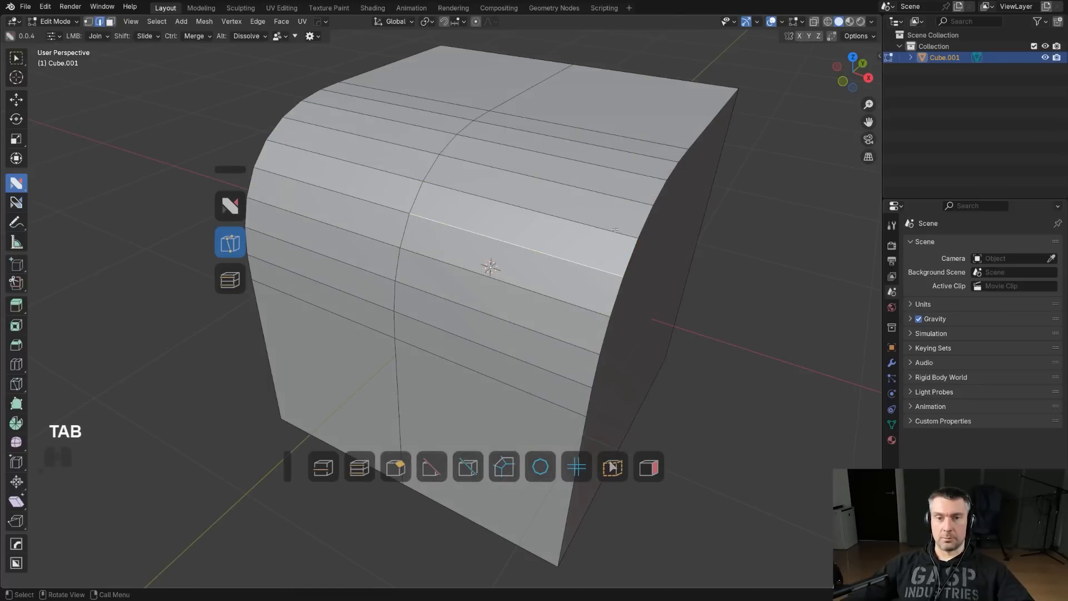
pyautogui.keyDown('shift'); pyautogui.moveTo(574, 242); pyautogui.dragTo(530, 257, button='middle'); pyautogui.keyUp('shift')
pyautogui.scroll(2, 531, 258)
pyautogui.click(324, 466)
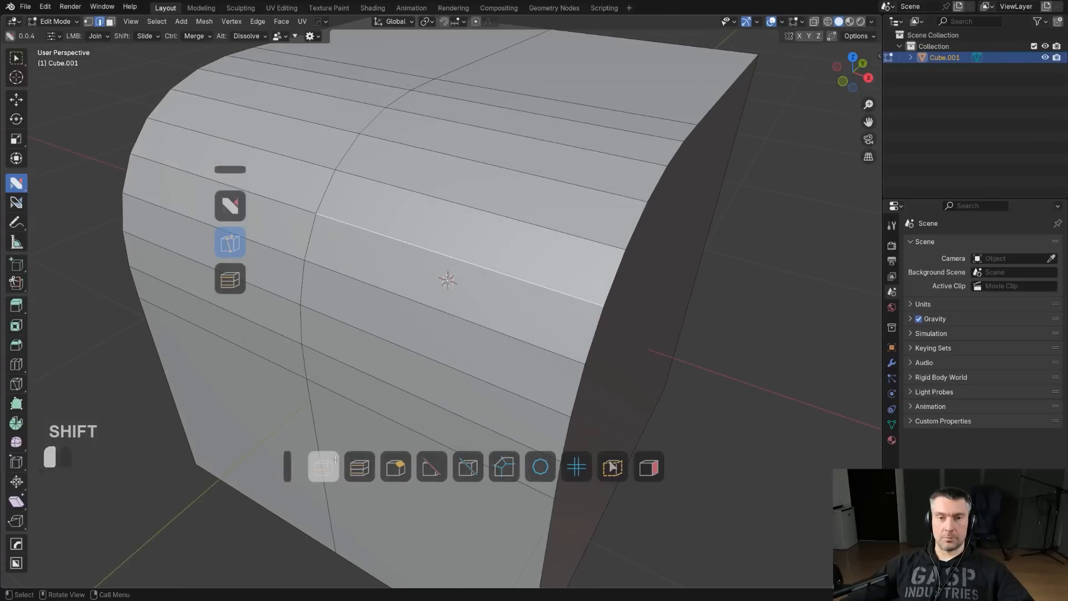
pyautogui.click(518, 258)
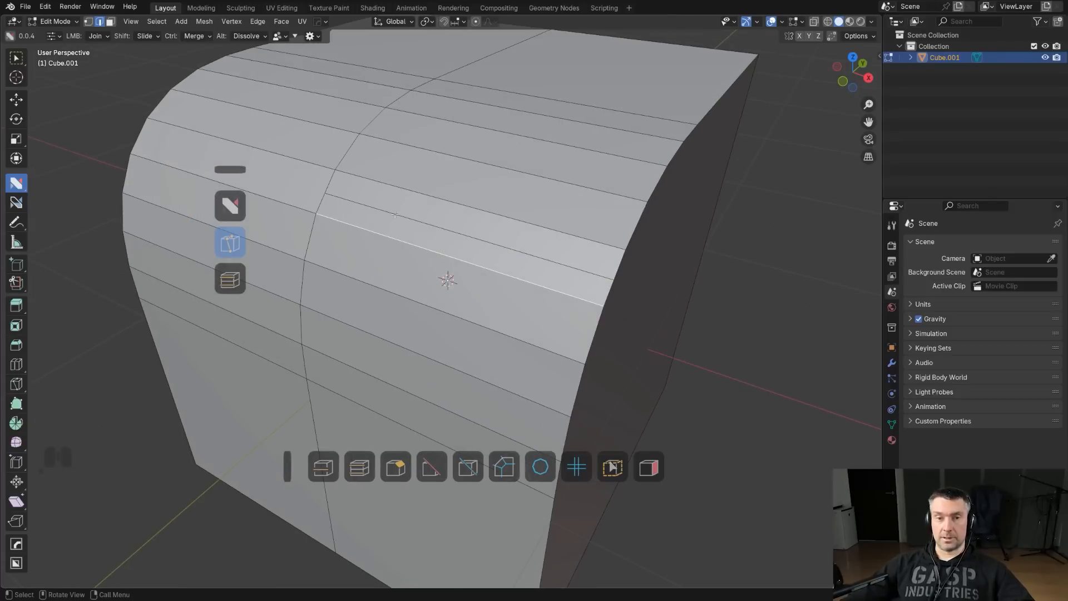
# - Slide a second parallel edge into the next bevel strip down on the same half of the mesh
pyautogui.scroll(-3, 501, 252)
pyautogui.moveTo(495, 283); pyautogui.dragTo(472, 306, button='middle')
pyautogui.keyDown('shift'); pyautogui.moveTo(449, 322); pyautogui.dragTo(469, 324); pyautogui.keyUp('shift')
pyautogui.moveTo(461, 311); pyautogui.dragTo(401, 333, button='middle')
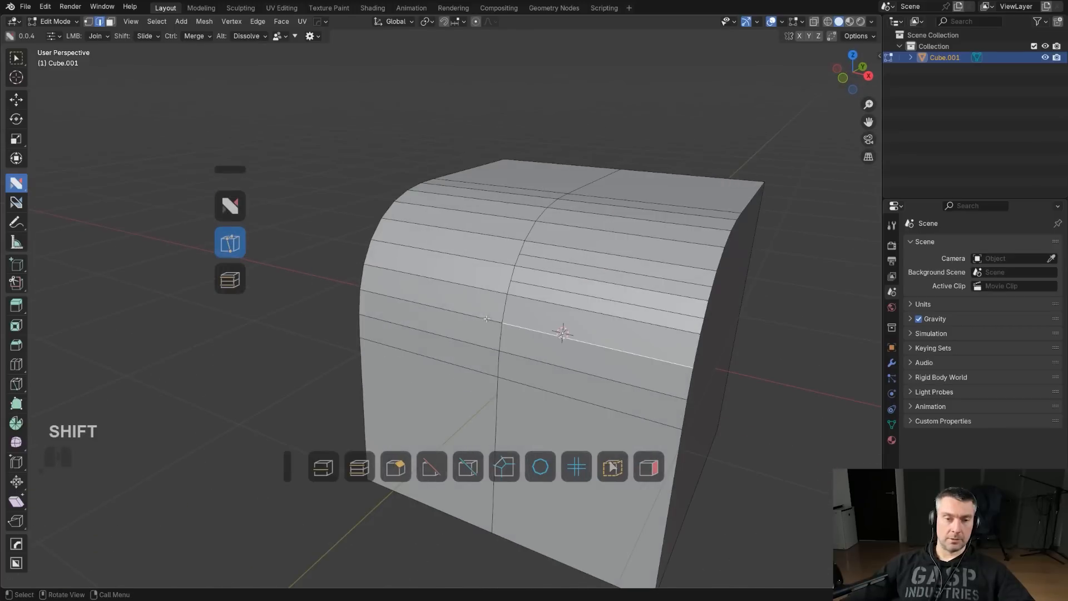
# - Select lengthwise bevel edges on the other half and slide out an extra parallel edge that stops at the centre loop
pyautogui.moveTo(488, 274)
pyautogui.keyDown('shift'); pyautogui.mouseDown(button='middle')
pyautogui.moveTo(495, 262)
pyautogui.moveTo(480, 282)
pyautogui.mouseUp(button='middle'); pyautogui.keyUp('shift')
pyautogui.scroll(3, 495, 262)
pyautogui.click(465, 311)
pyautogui.keyDown('shift'); pyautogui.click(453, 261); pyautogui.keyUp('shift')
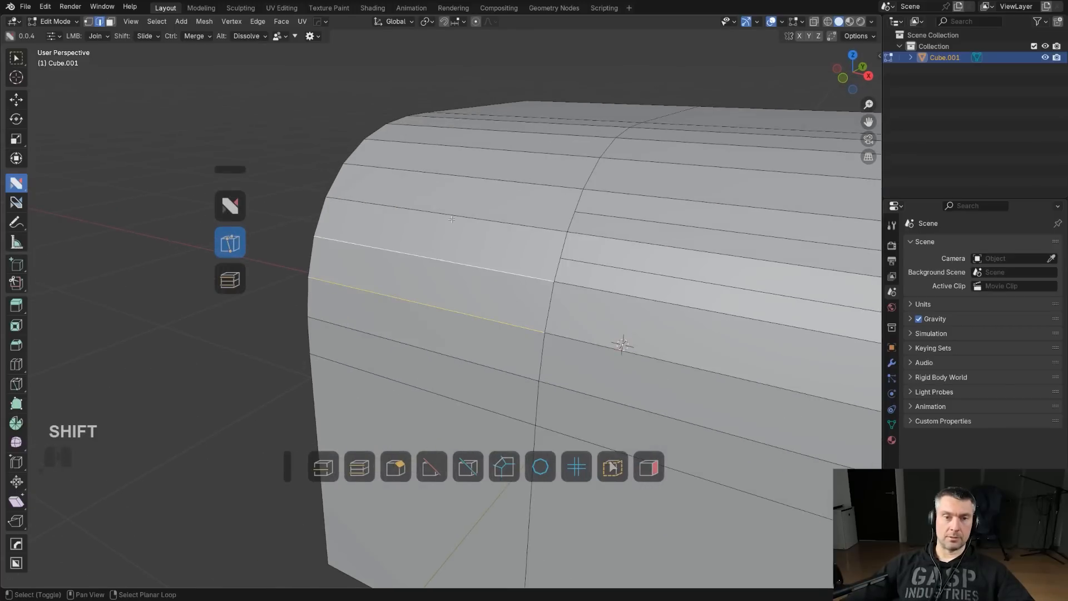
pyautogui.moveTo(497, 228); pyautogui.dragTo(590, 226, button='middle')
pyautogui.keyDown('shift'); pyautogui.moveTo(452, 250); pyautogui.dragTo(498, 262, button='middle'); pyautogui.keyUp('shift')
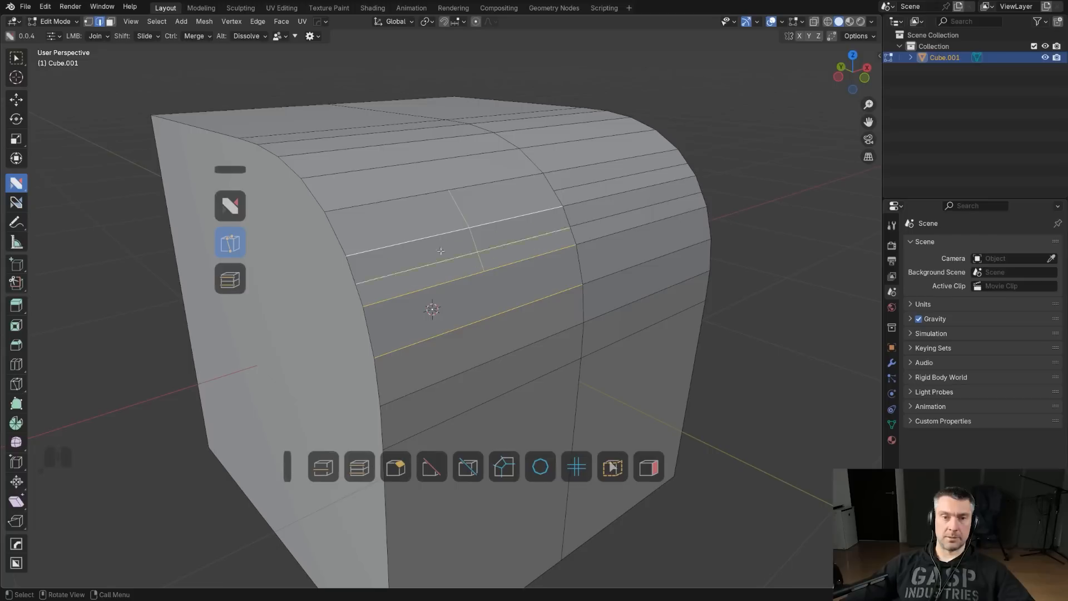
pyautogui.moveTo(619, 303); pyautogui.dragTo(593, 312, button='middle')
pyautogui.click(593, 311)
pyautogui.moveTo(656, 322); pyautogui.dragTo(551, 286, button='middle')
pyautogui.scroll(-2, 633, 315)
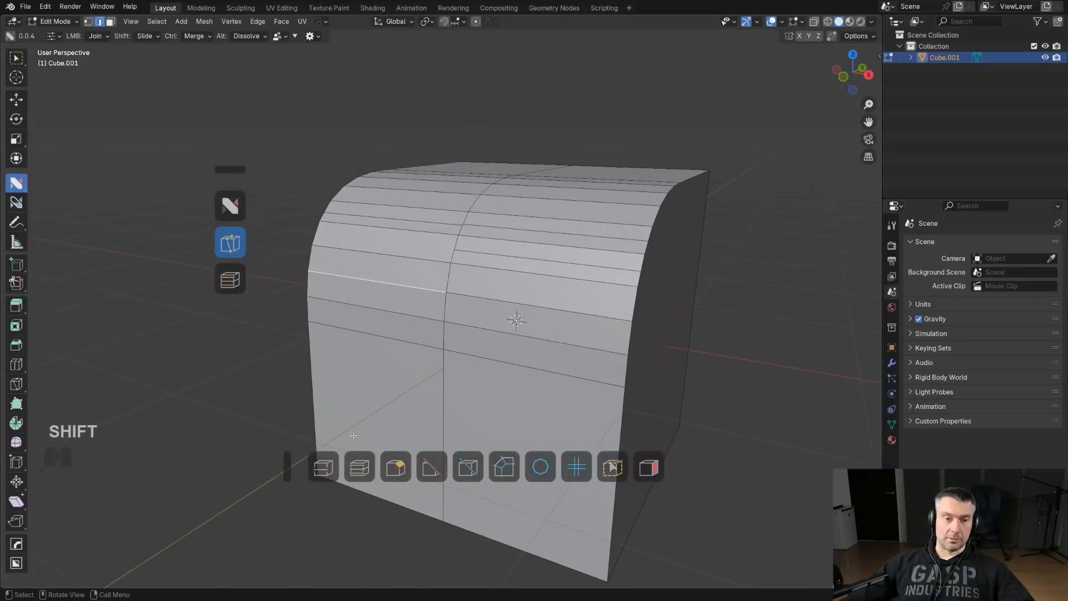
pyautogui.keyDown('shift'); pyautogui.moveTo(388, 406); pyautogui.dragTo(369, 415, button='middle'); pyautogui.keyUp('shift')
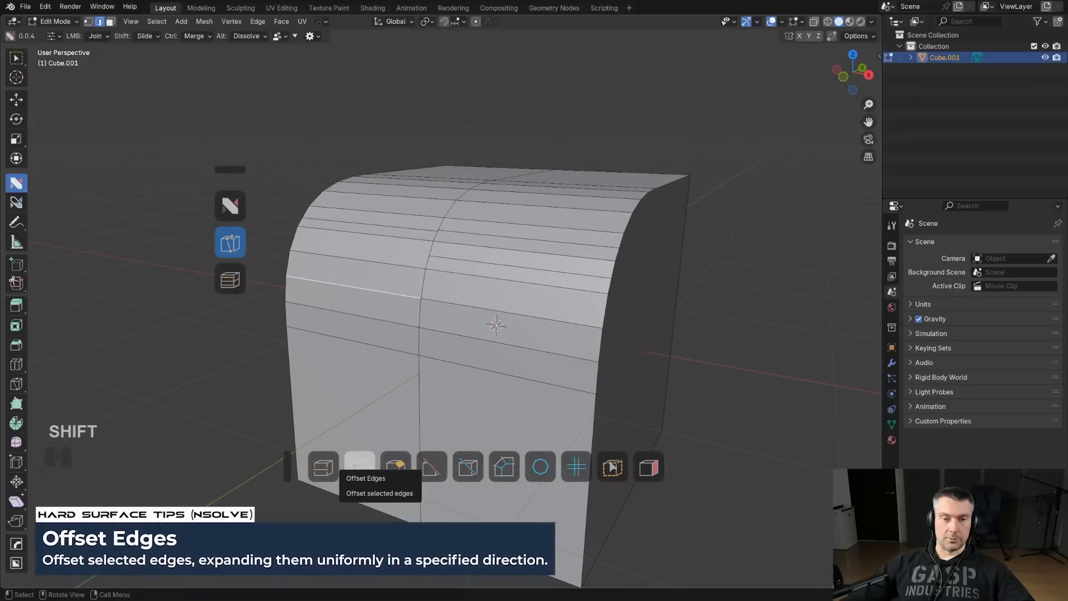
# - Select the three edges that meet at the cube's upper corner opposite the rounded bevel
pyautogui.moveTo(413, 244); pyautogui.dragTo(602, 240, button='middle')
pyautogui.keyDown('shift'); pyautogui.moveTo(331, 334); pyautogui.dragTo(424, 260, button='middle'); pyautogui.keyUp('shift')
pyautogui.moveTo(473, 233); pyautogui.dragTo(456, 252, button='middle')
pyautogui.scroll(-1, 500, 248)
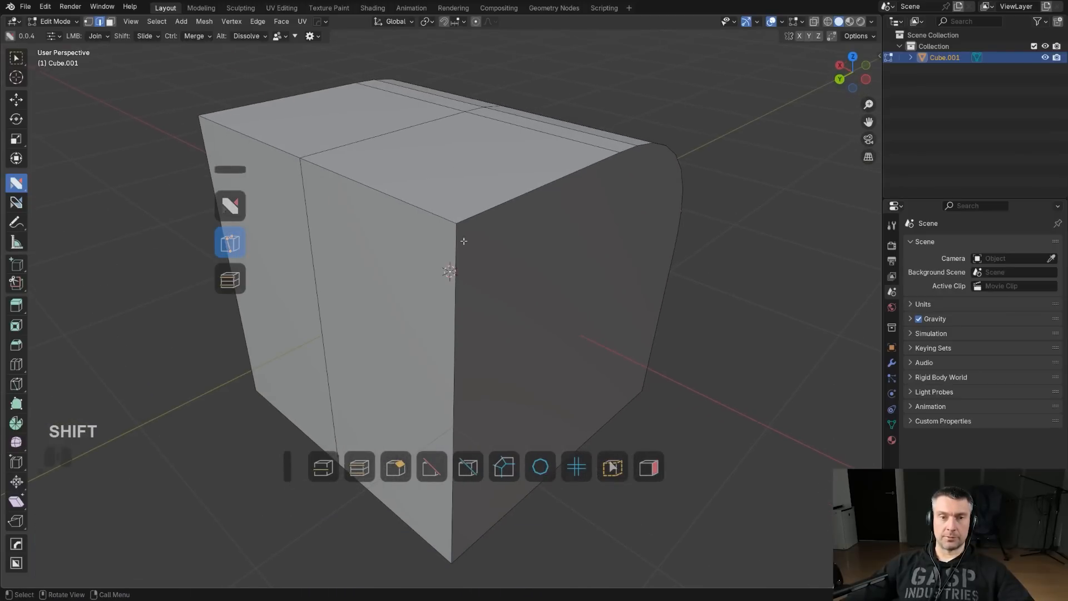
pyautogui.keyDown('shift'); pyautogui.click(427, 217); pyautogui.keyUp('shift')
pyautogui.keyDown('shift'); pyautogui.click(512, 202); pyautogui.keyUp('shift')
pyautogui.scroll(-2, 515, 356)
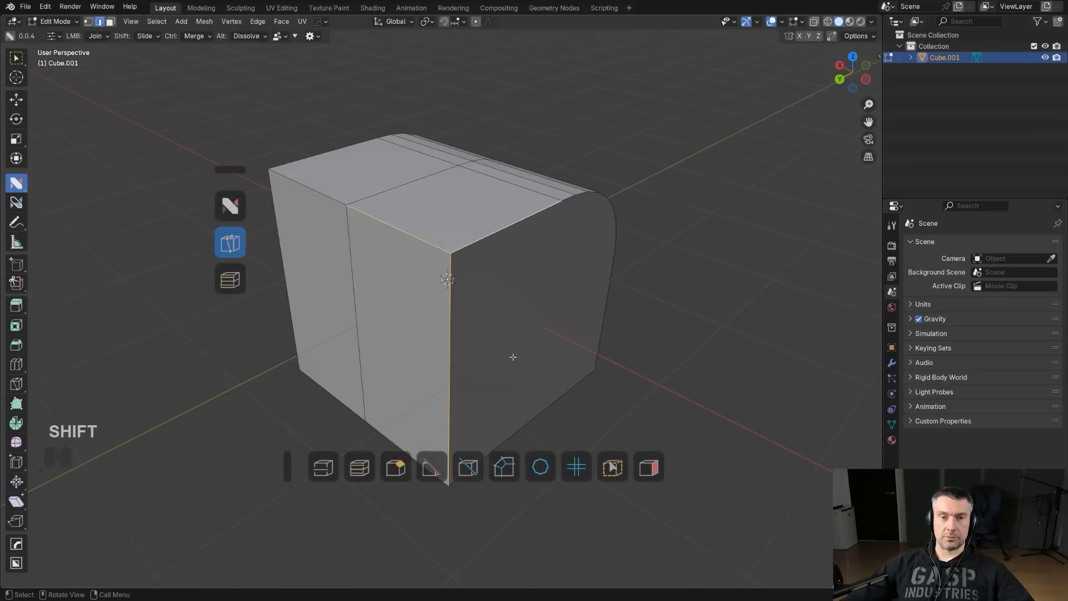
pyautogui.moveTo(503, 317); pyautogui.dragTo(495, 308, button='middle')
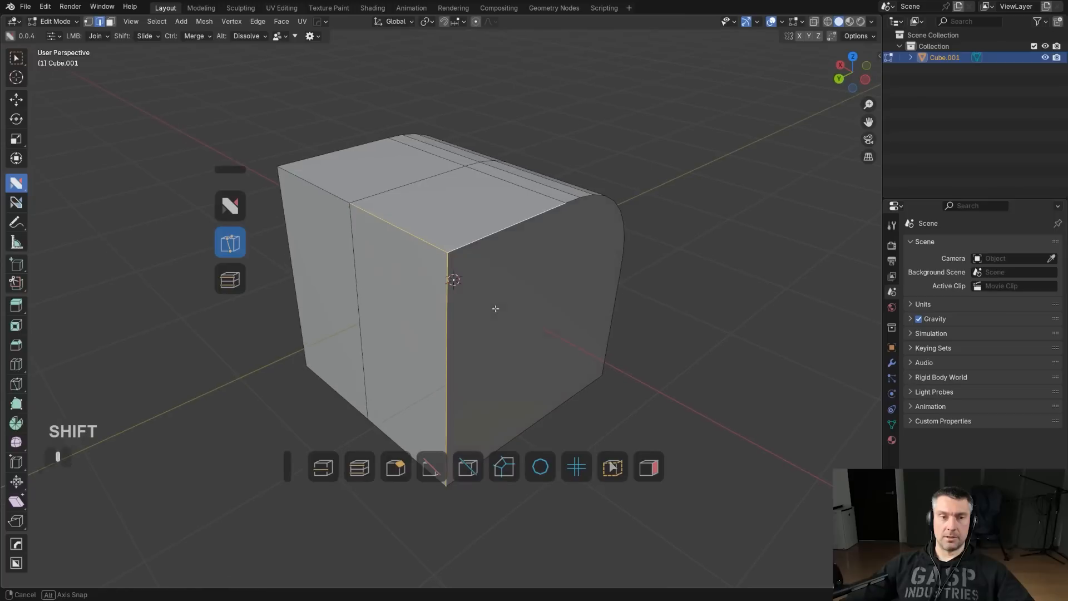
# - Try offsetting the selected corner edges interactively with nSolve's Offset mode, and undo it
pyautogui.click(227, 280)
pyautogui.moveTo(481, 237); pyautogui.dragTo(471, 225)
pyautogui.hotkey('ctrl', 'z')
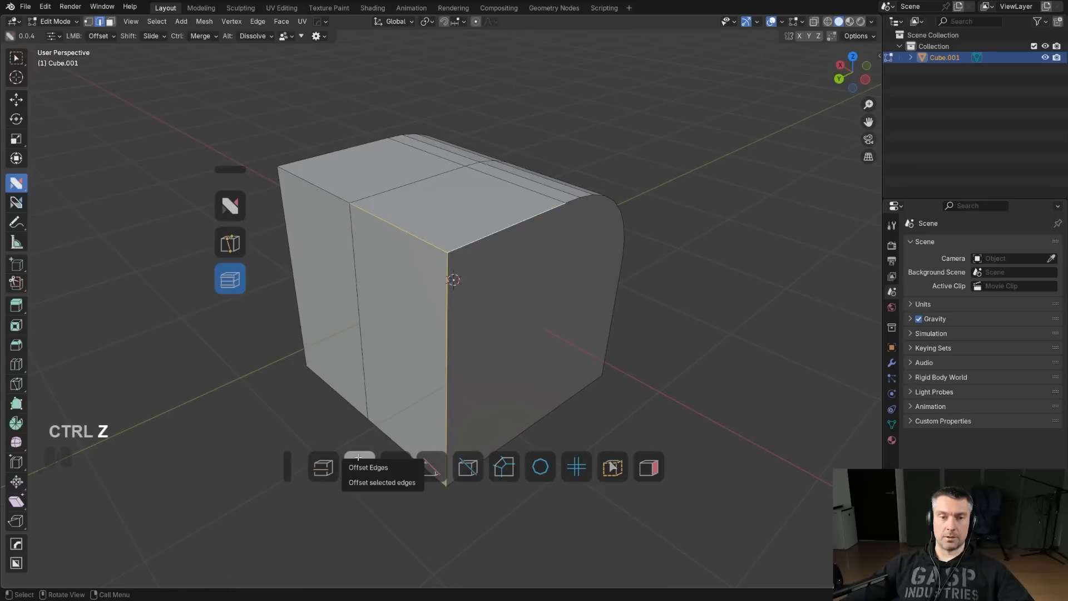
# - Offset the three selected corner edges by about 0.084 with Offset Edges
pyautogui.click(359, 457)
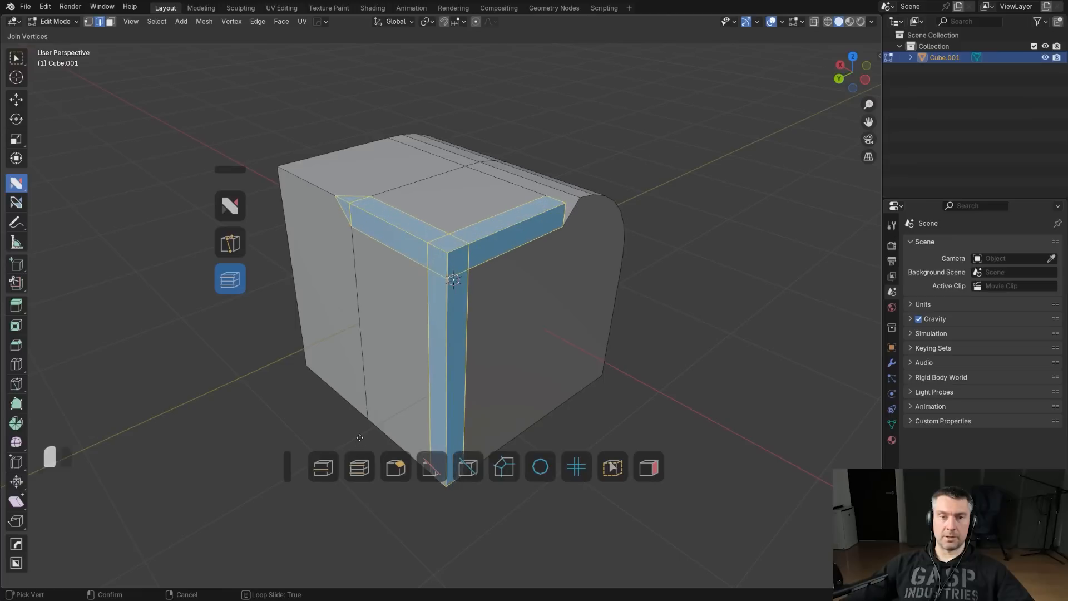
pyautogui.click(360, 449)
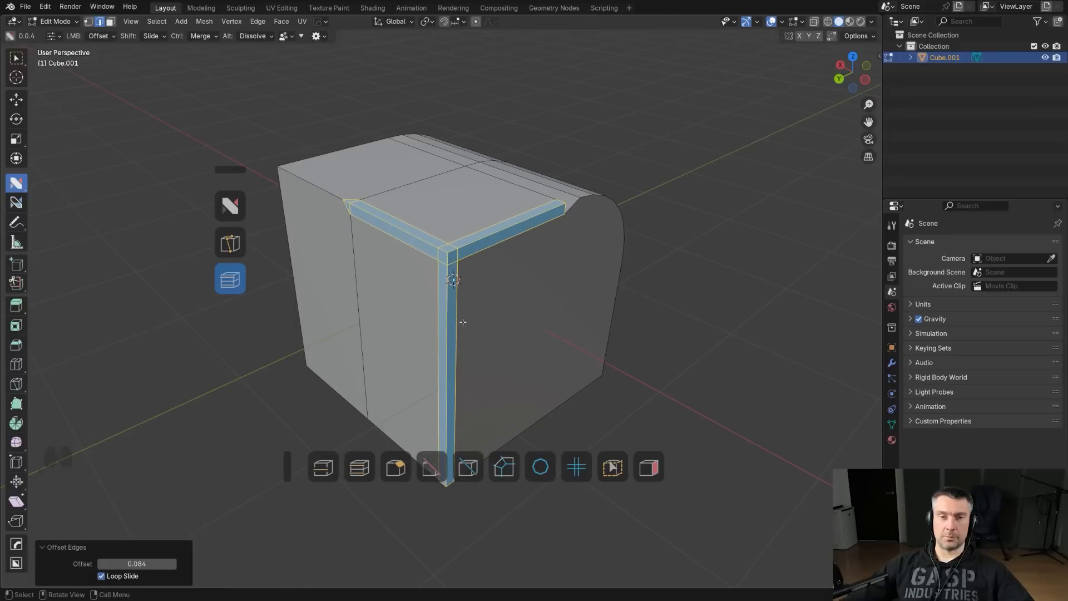
pyautogui.moveTo(513, 301); pyautogui.dragTo(470, 310, button='middle')
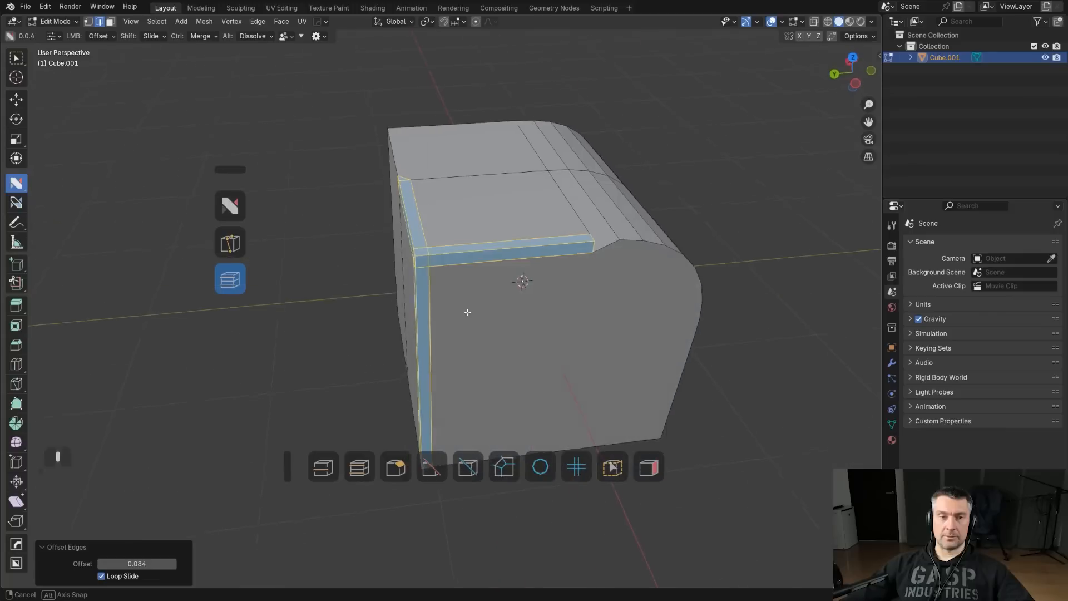
# - Open the nSolve helper and remove Offset Edges from the nSuite operator list
pyautogui.click(223, 280)
pyautogui.hotkey('ctrl', 'q')
pyautogui.click(609, 203)
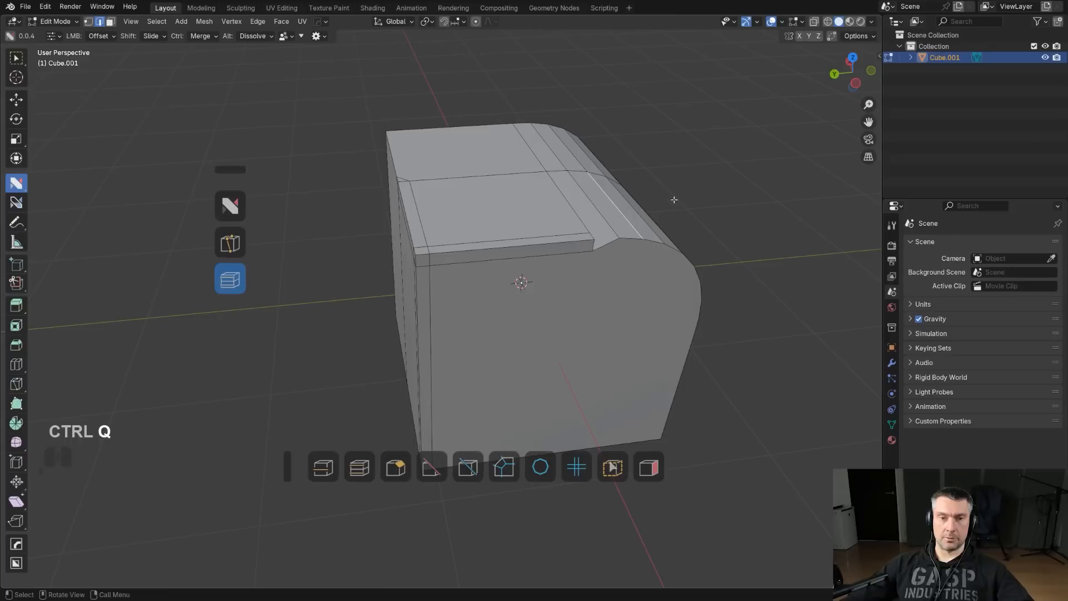
pyautogui.press('d')
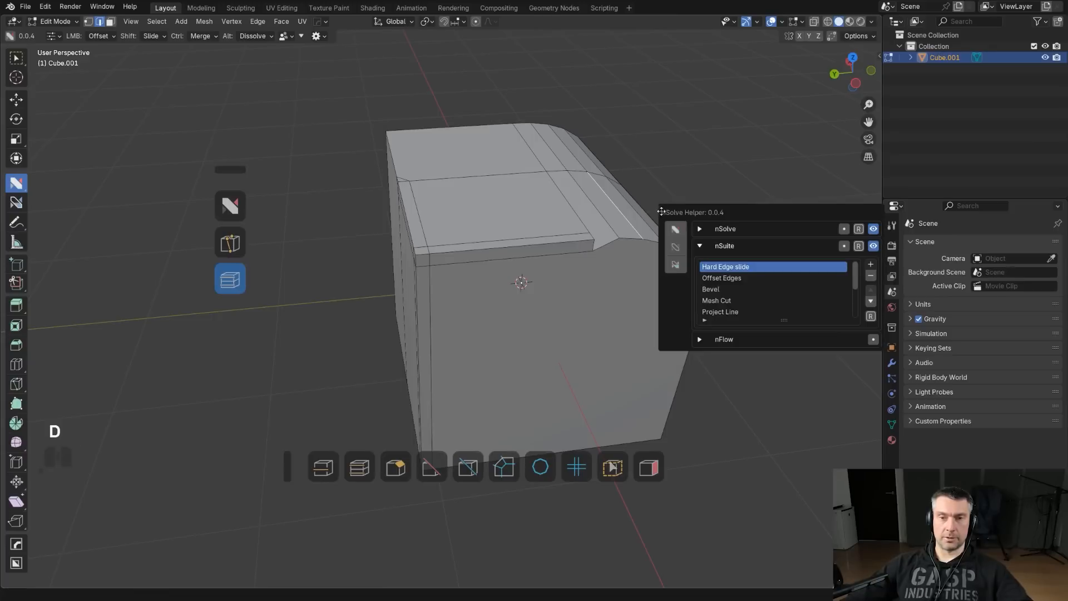
pyautogui.click(801, 277)
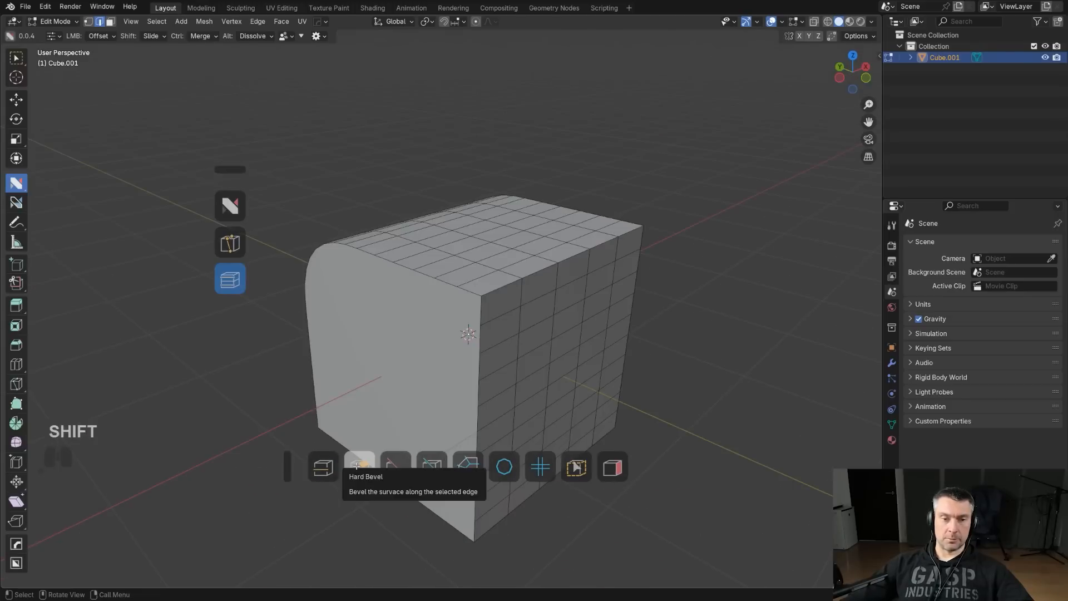
# - Try a 9-segment standard bevel along the gridded cube's long upper edge, toggling Clamp Overlap, and cancel it
pyautogui.keyDown('shift'); pyautogui.moveTo(516, 293); pyautogui.dragTo(520, 272, button='middle'); pyautogui.keyUp('shift')
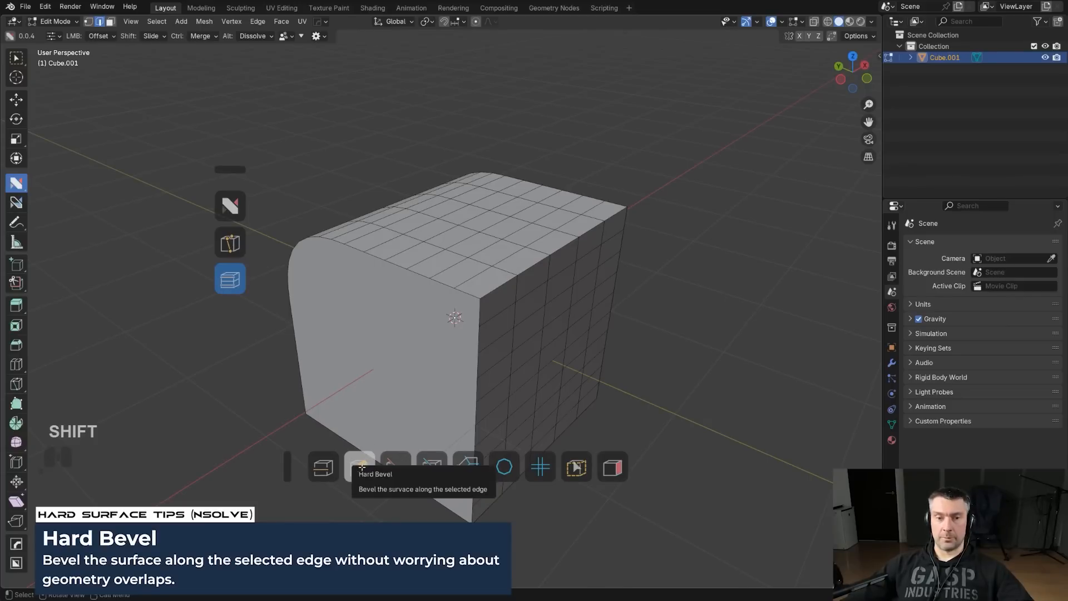
pyautogui.moveTo(528, 287); pyautogui.dragTo(499, 301, button='middle')
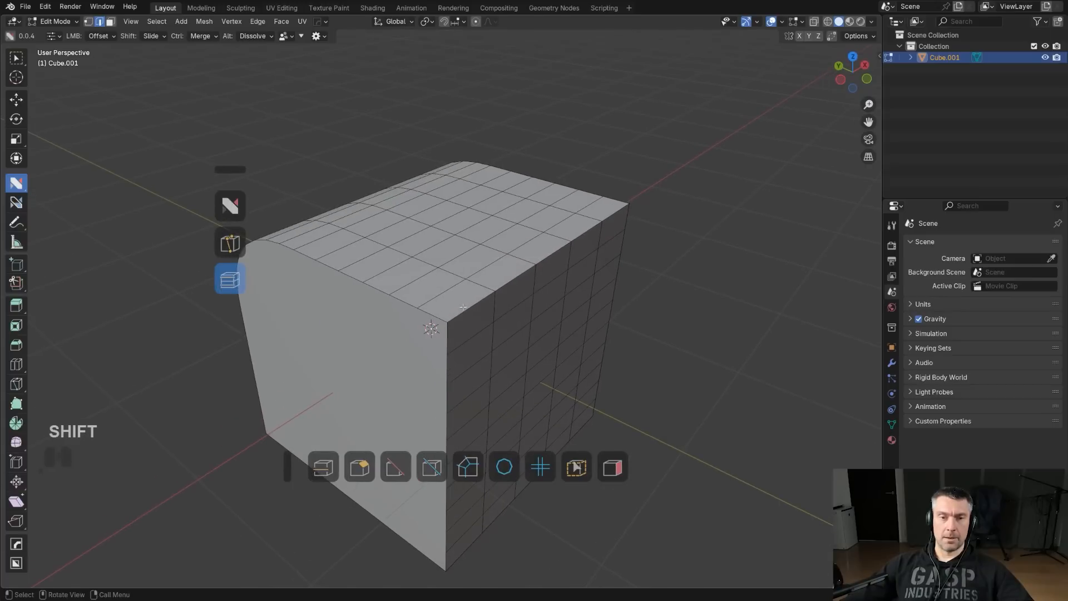
pyautogui.keyDown('ctrl'); pyautogui.click(633, 218); pyautogui.keyUp('ctrl')
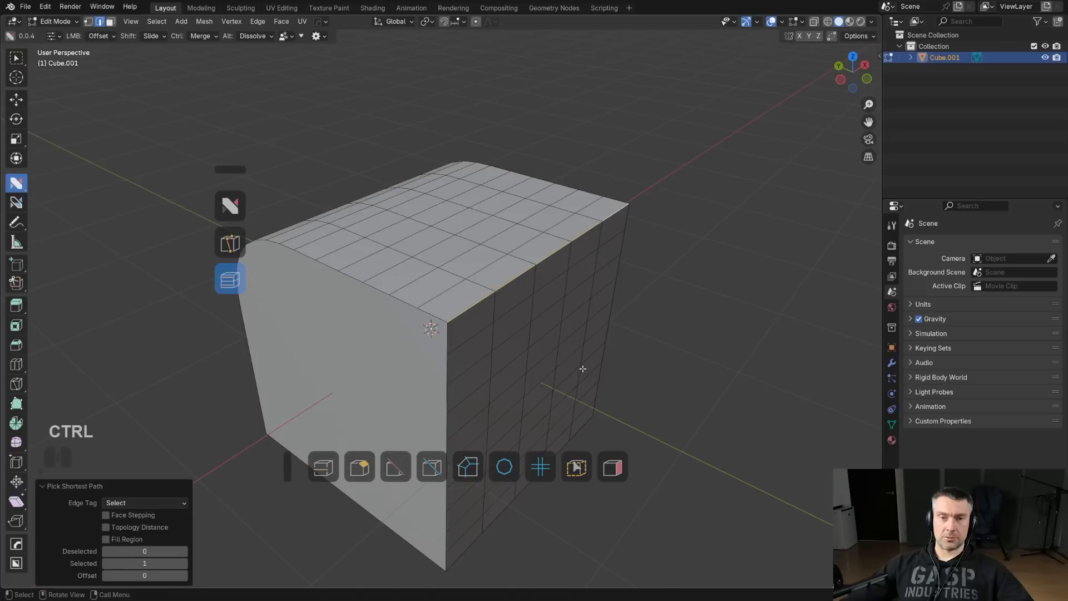
pyautogui.hotkey('ctrl', 'b')
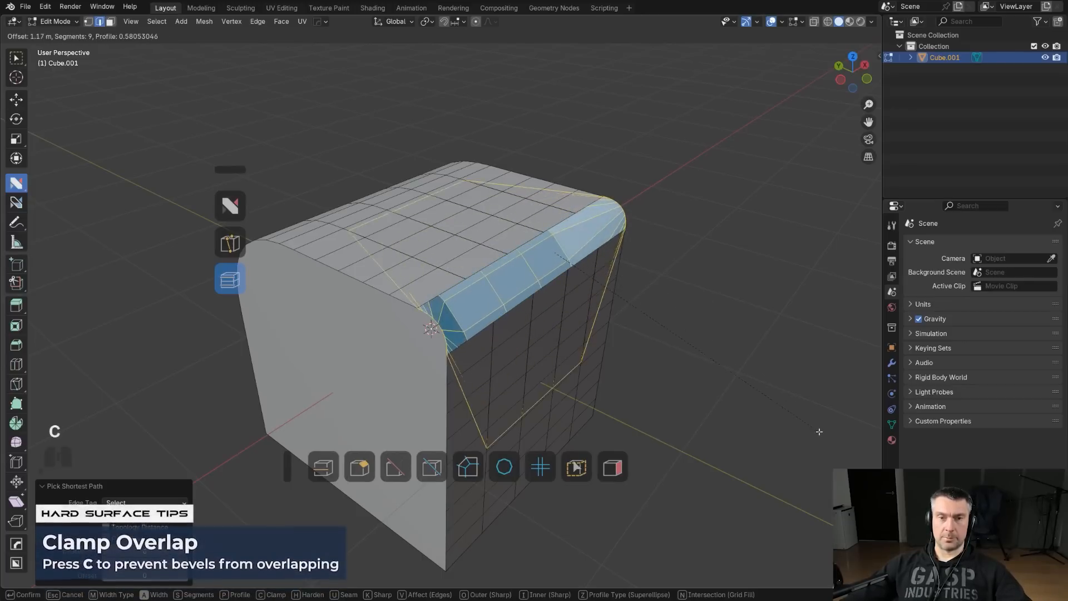
pyautogui.press('c')
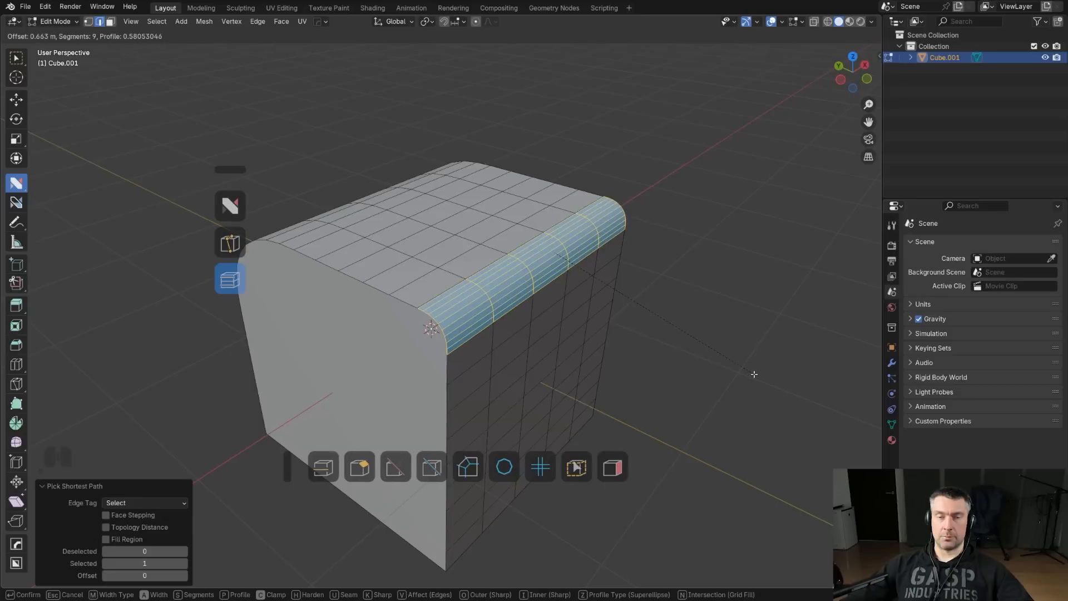
pyautogui.press('Escape')
# - Dissolve the two rows of grid edges running directly beside the long upper edge on its adjoining faces
pyautogui.click(448, 283)
pyautogui.keyDown('ctrl'); pyautogui.click(592, 203); pyautogui.keyUp('ctrl')
pyautogui.keyDown('shift'); pyautogui.click(500, 339); pyautogui.keyUp('shift')
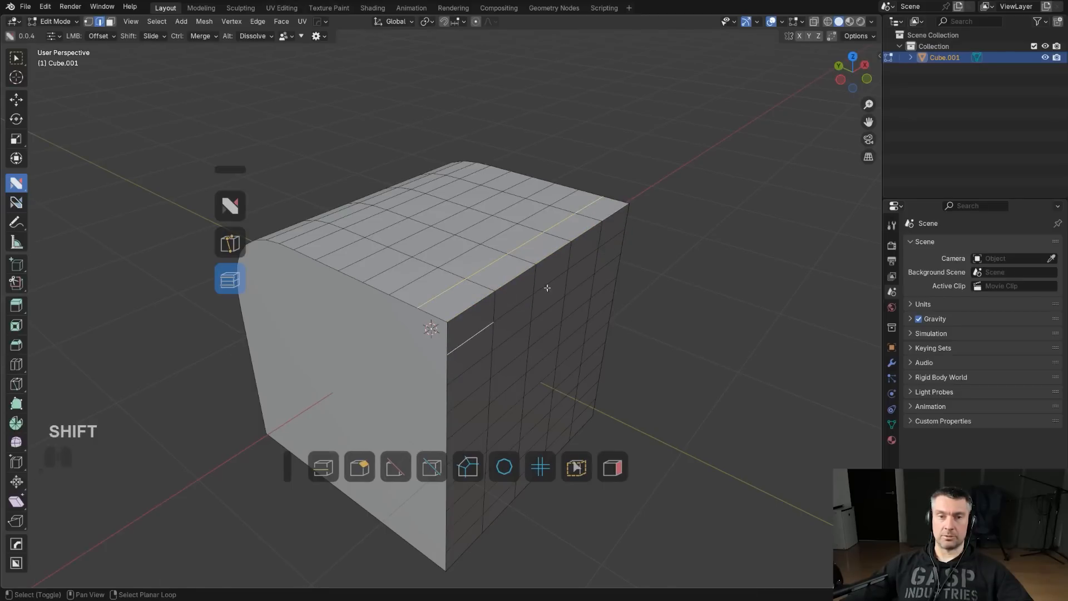
pyautogui.keyDown('ctrl'); pyautogui.click(604, 247); pyautogui.keyUp('ctrl')
pyautogui.press('x')
pyautogui.click(595, 313)
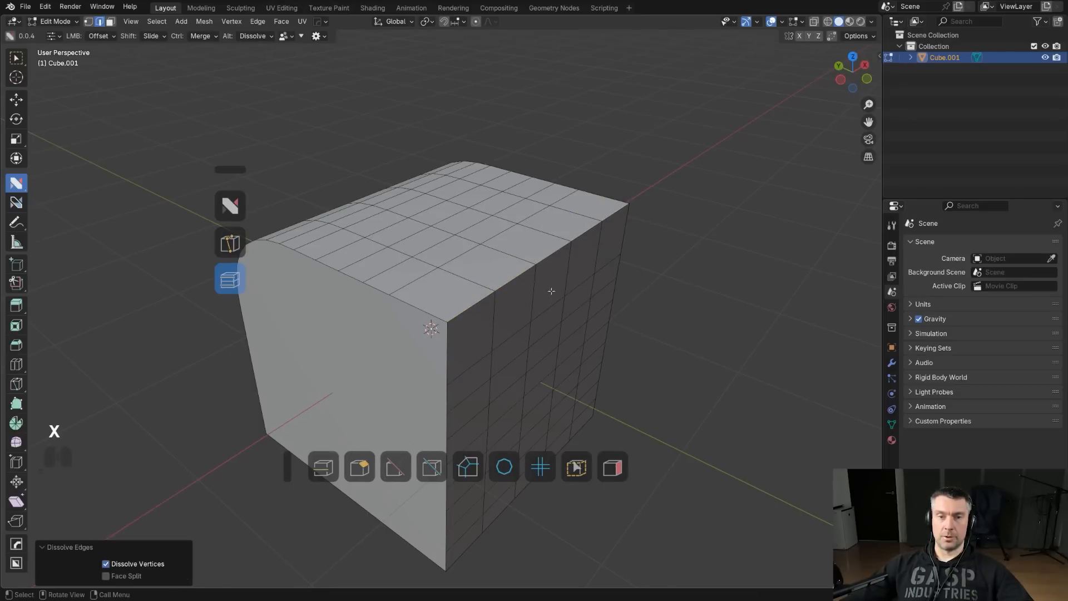
# - Try the 9-segment bevel on the long upper edge again with Clamp Overlap toggled, and undo the edge dissolve
pyautogui.click(471, 305)
pyautogui.keyDown('ctrl'); pyautogui.click(590, 223); pyautogui.keyUp('ctrl')
pyautogui.hotkey('ctrl', 'b')
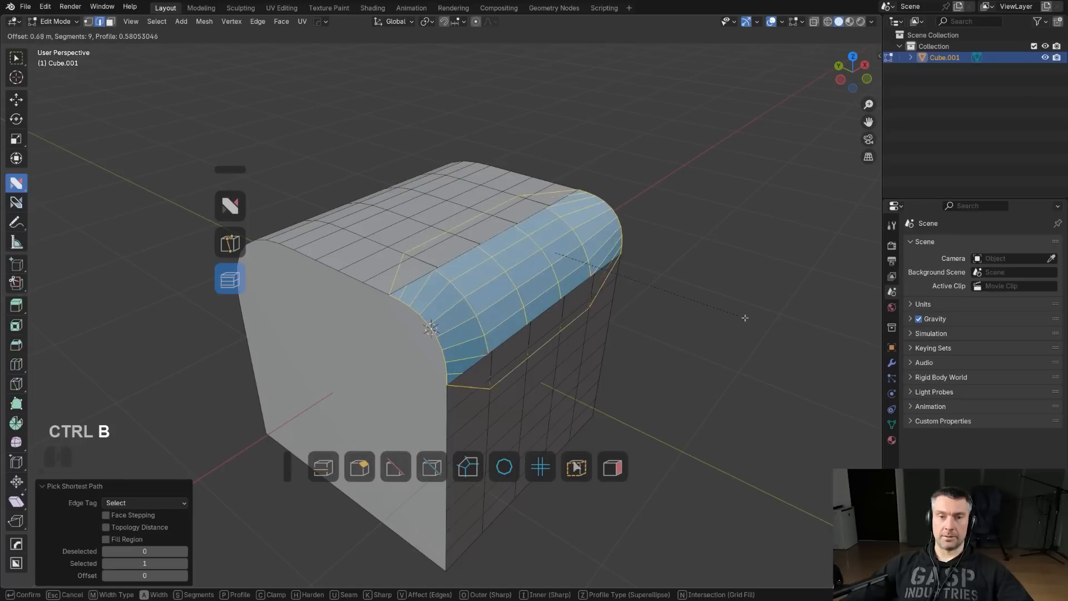
pyautogui.press('c')
pyautogui.rightClick(670, 260)
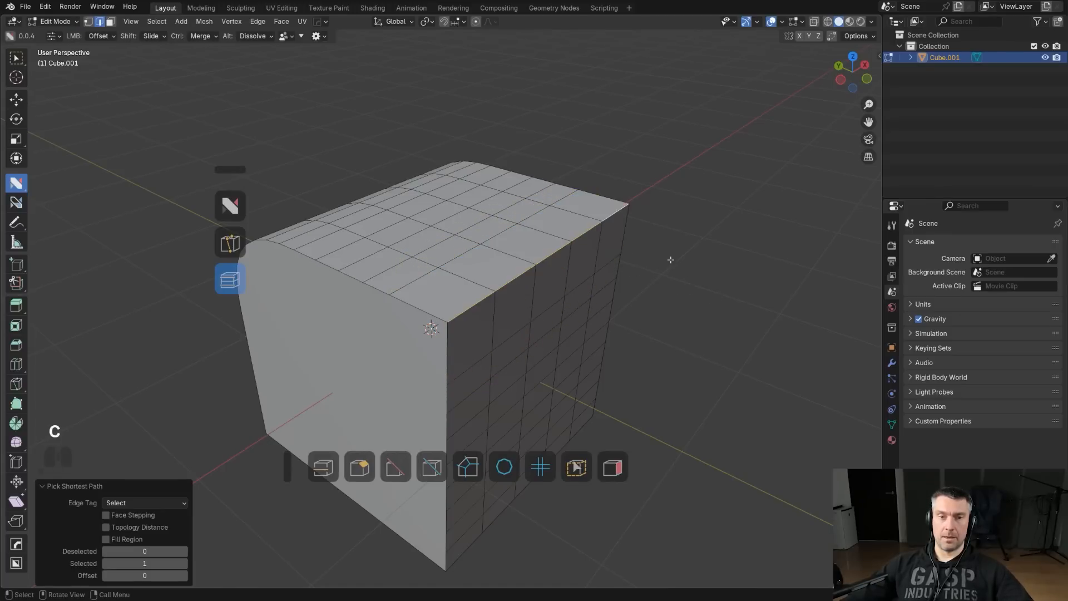
pyautogui.hotkey('ctrl', 'z')
pyautogui.hotkey('ctrl', 'z')
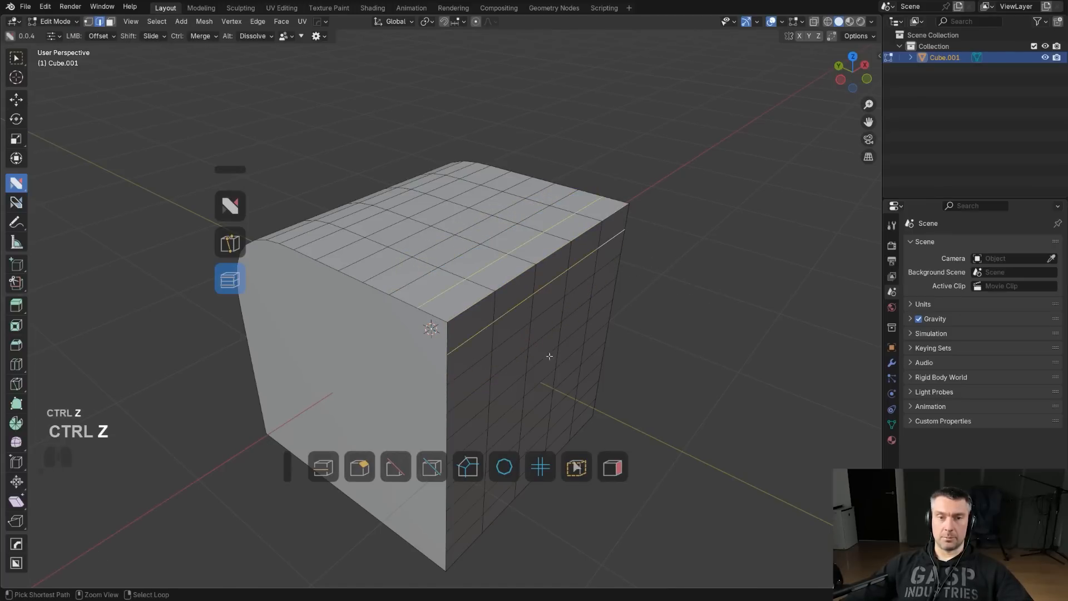
# - Try a 10-segment Hard Bevel along the gridded cube's long upper edge, and cancel it
pyautogui.hotkey('ctrl', 'shift', 'z')
pyautogui.hotkey('ctrl', 'shift', 'z')
pyautogui.keyDown('ctrl'); pyautogui.click(587, 223); pyautogui.keyUp('ctrl')
pyautogui.hotkey('ctrl', 'b')
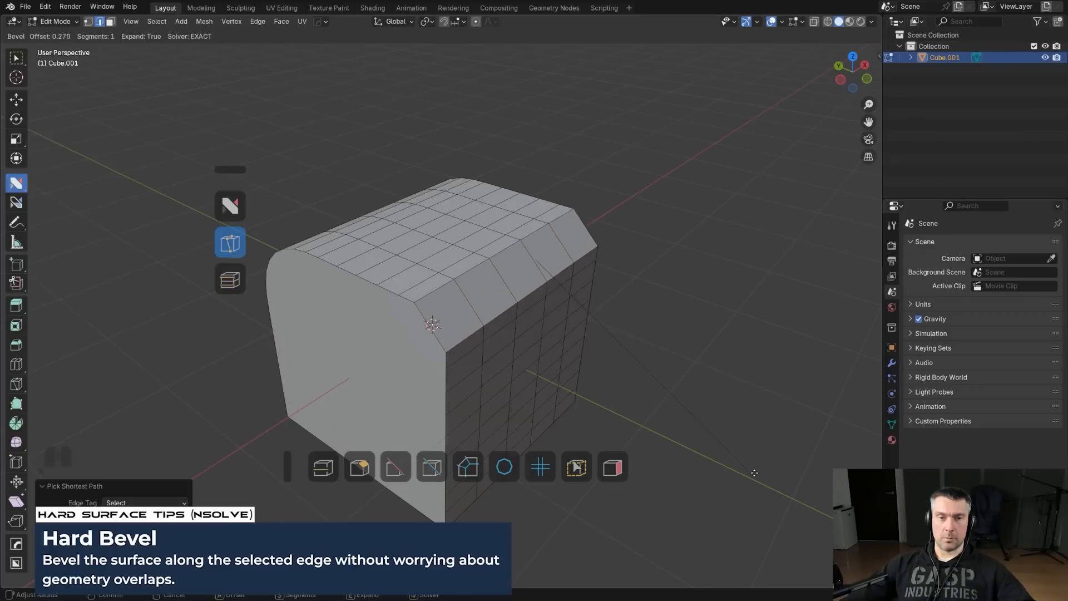
pyautogui.scroll(-1, 762, 471)
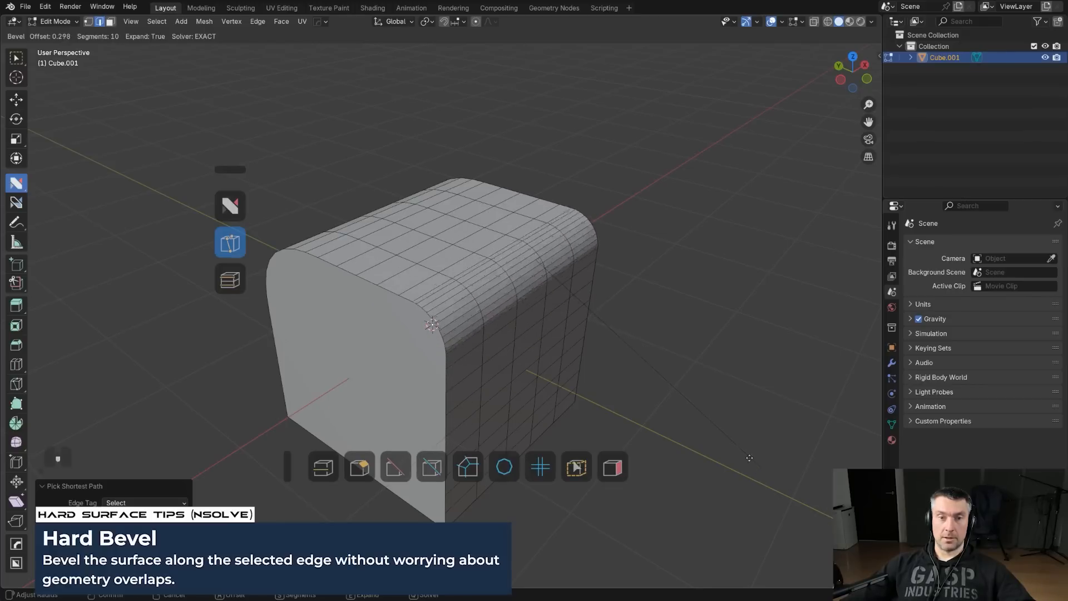
pyautogui.rightClick(622, 303)
# - Apply a 10-segment Hard Bevel with an offset of about 0.53 along the cube's full long upper edge
pyautogui.scroll(-3, 621, 326)
pyautogui.keyDown('shift'); pyautogui.moveTo(619, 345); pyautogui.dragTo(629, 294, button='middle'); pyautogui.keyUp('shift')
pyautogui.scroll(2, 580, 289)
pyautogui.click(490, 213)
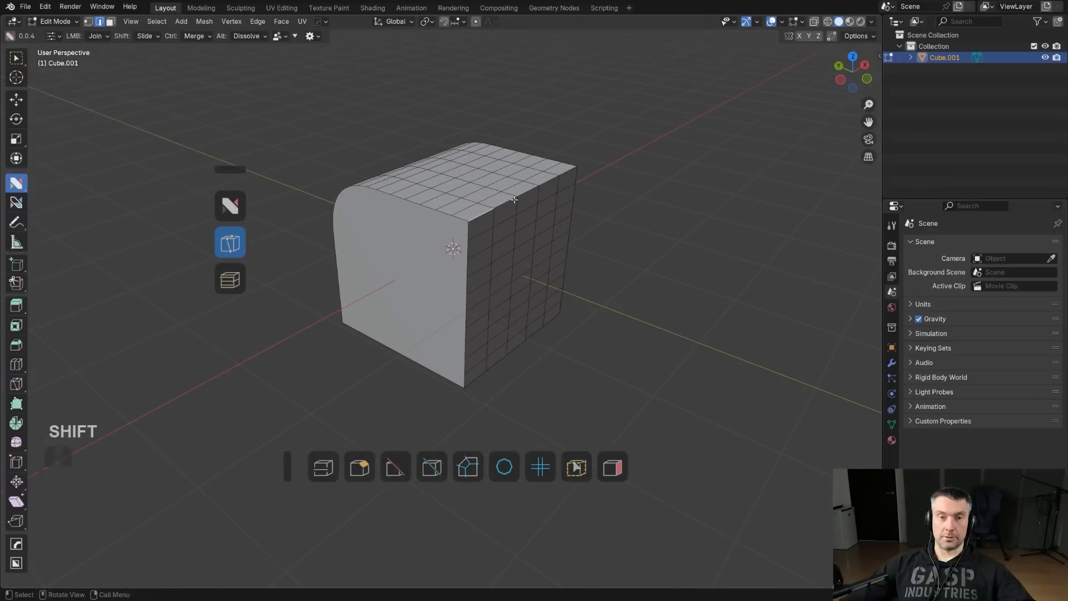
pyautogui.keyDown('ctrl'); pyautogui.click(568, 172); pyautogui.keyUp('ctrl')
pyautogui.click(359, 467)
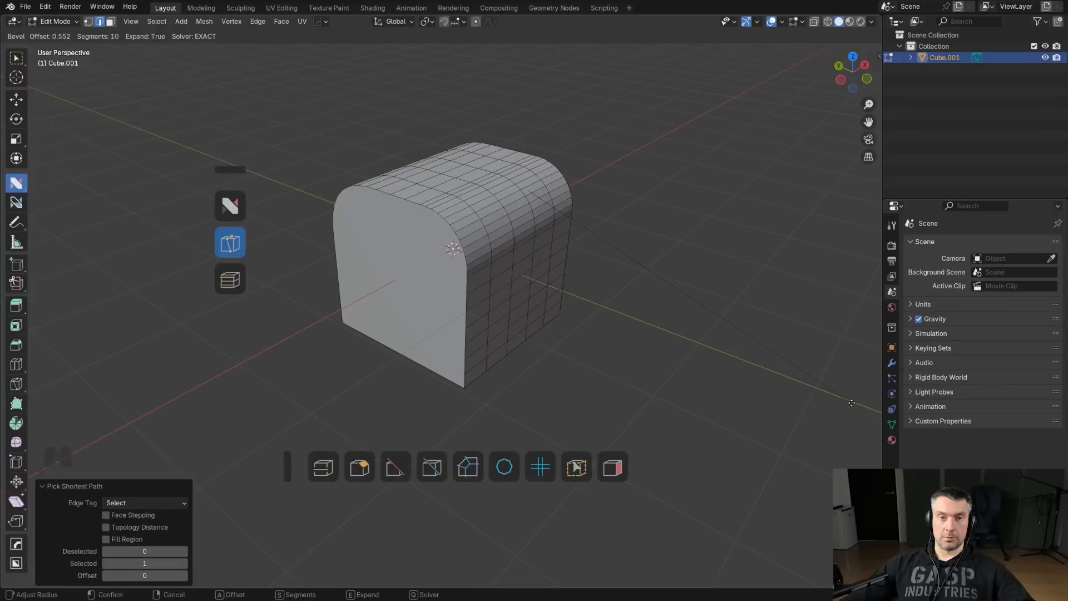
pyautogui.click(850, 400)
pyautogui.scroll(3, 643, 279)
pyautogui.keyDown('shift'); pyautogui.moveTo(577, 200); pyautogui.dragTo(514, 264, button='middle'); pyautogui.keyUp('shift')
pyautogui.scroll(1, 560, 284)
pyautogui.moveTo(583, 238); pyautogui.dragTo(442, 206, button='middle')
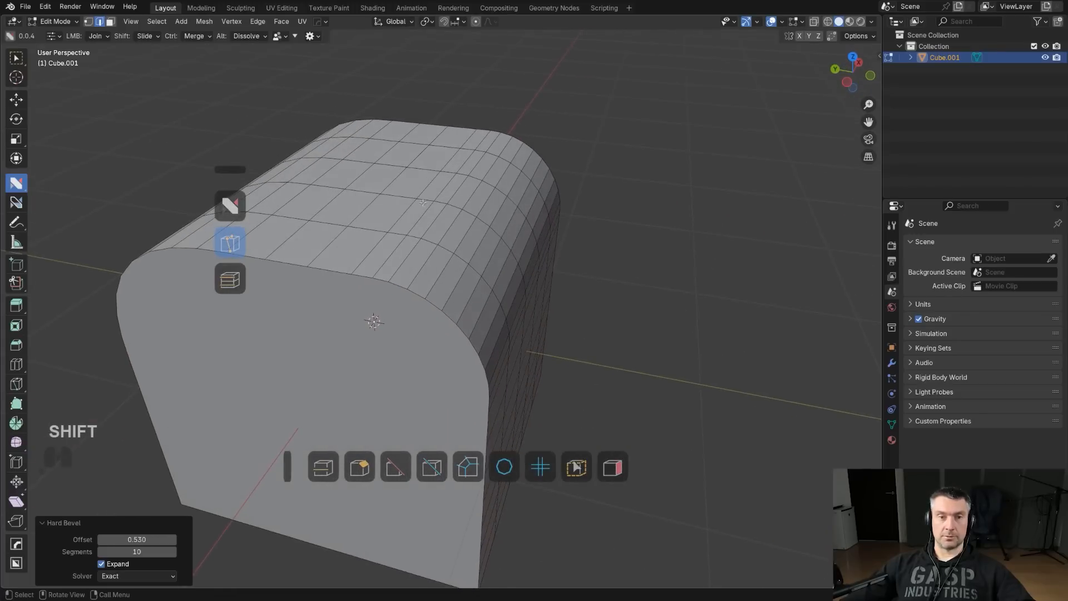
pyautogui.scroll(-3, 565, 306)
pyautogui.moveTo(565, 305); pyautogui.dragTo(379, 423, button='middle')
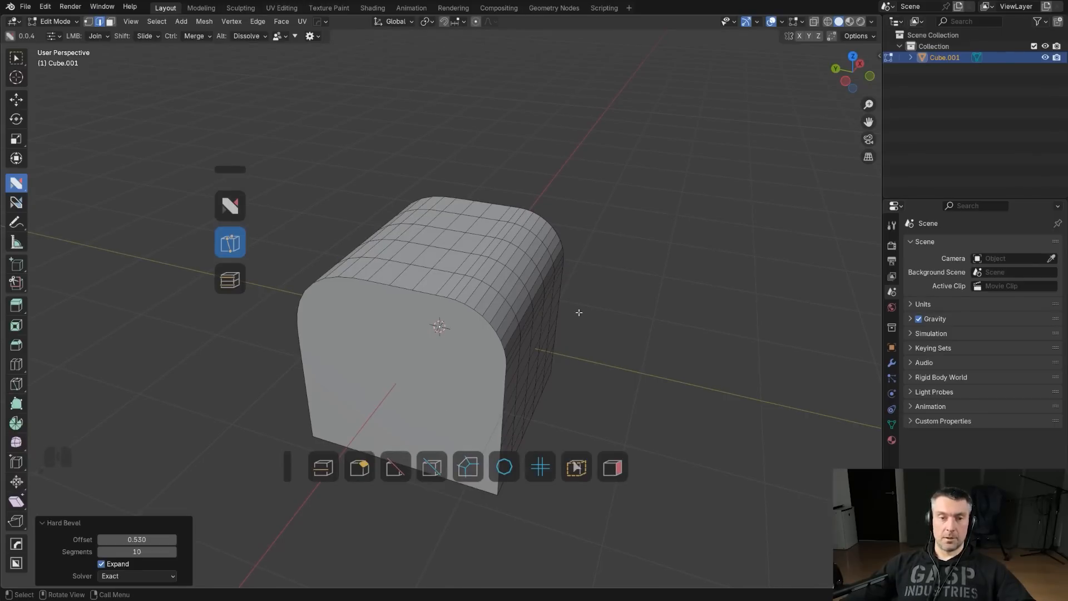
# - In the right orthographic view, cut off the rounded upper corner on the +Y side with a diagonal Mesh Cut
pyautogui.press('3')
pyautogui.press('KP_3')
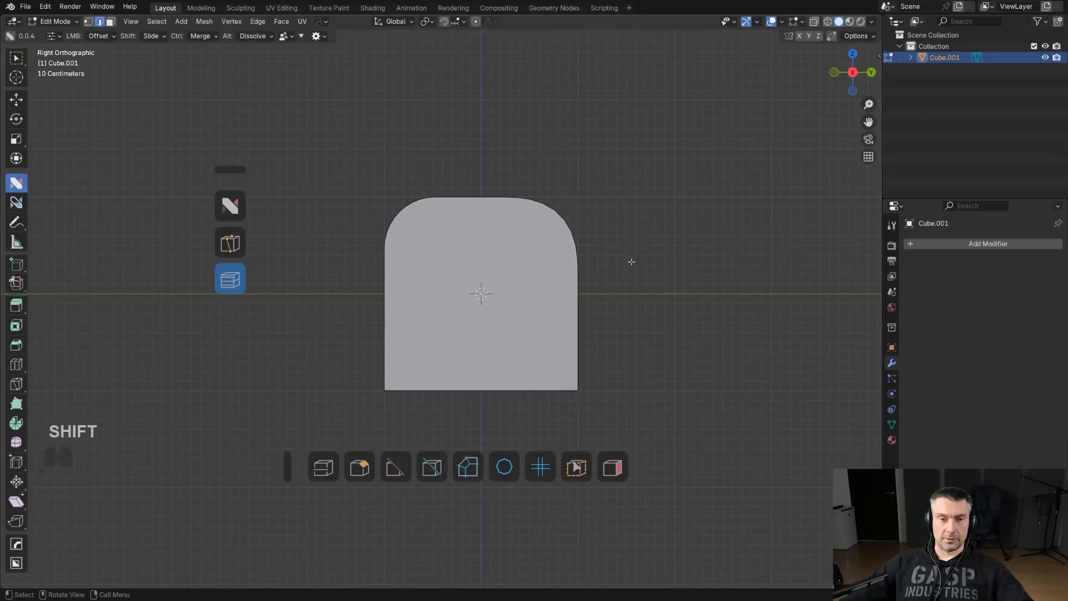
pyautogui.click(396, 466)
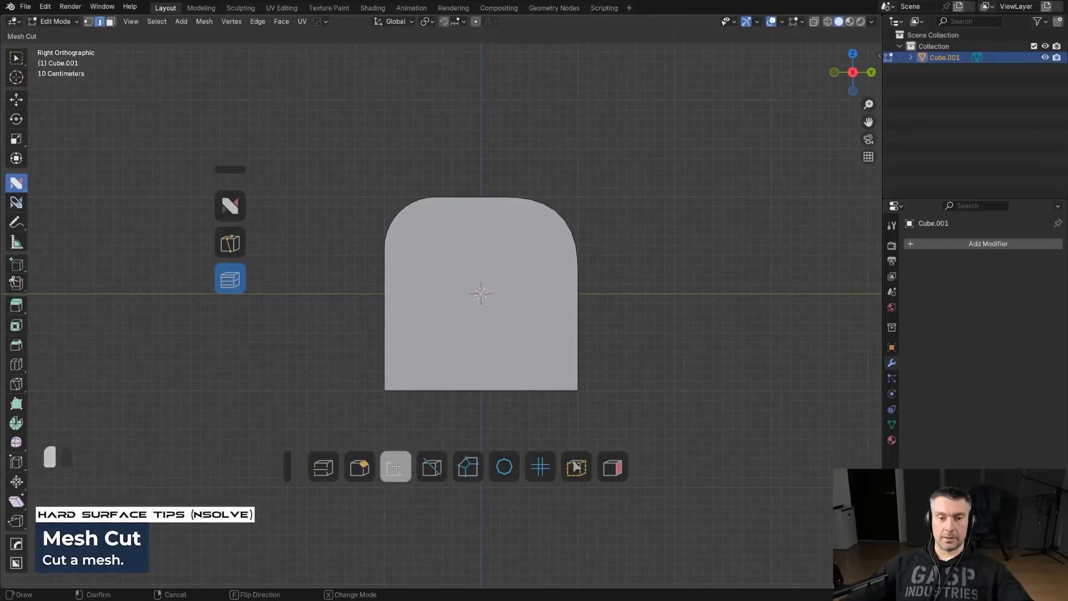
pyautogui.moveTo(462, 151)
pyautogui.mouseDown()
pyautogui.moveTo(507, 182)
pyautogui.moveTo(645, 377)
pyautogui.mouseUp()
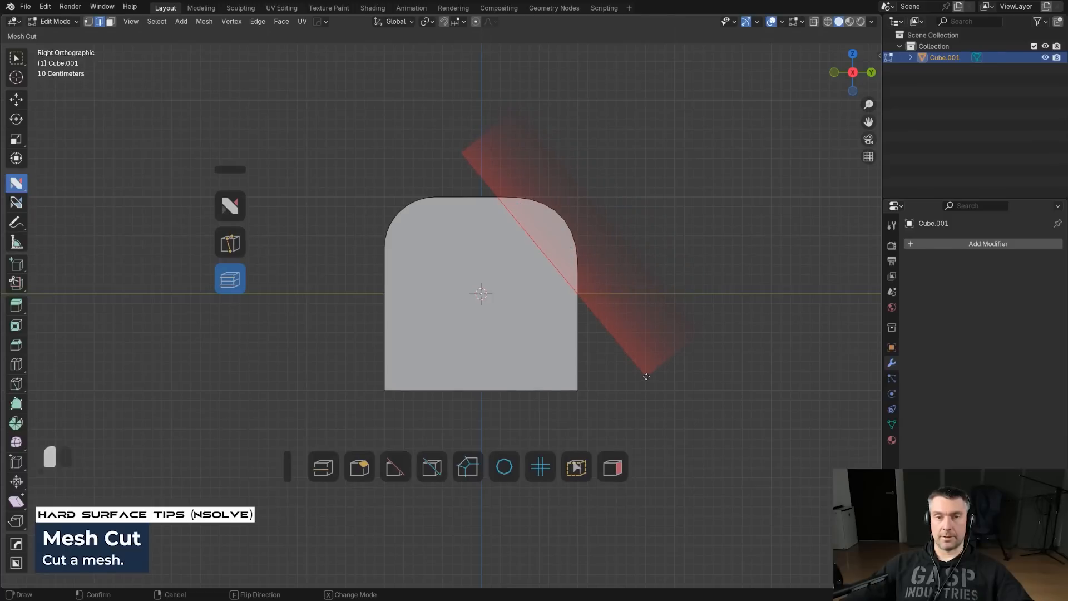
pyautogui.moveTo(646, 376); pyautogui.dragTo(666, 347)
pyautogui.moveTo(667, 347); pyautogui.dragTo(574, 256, button='middle')
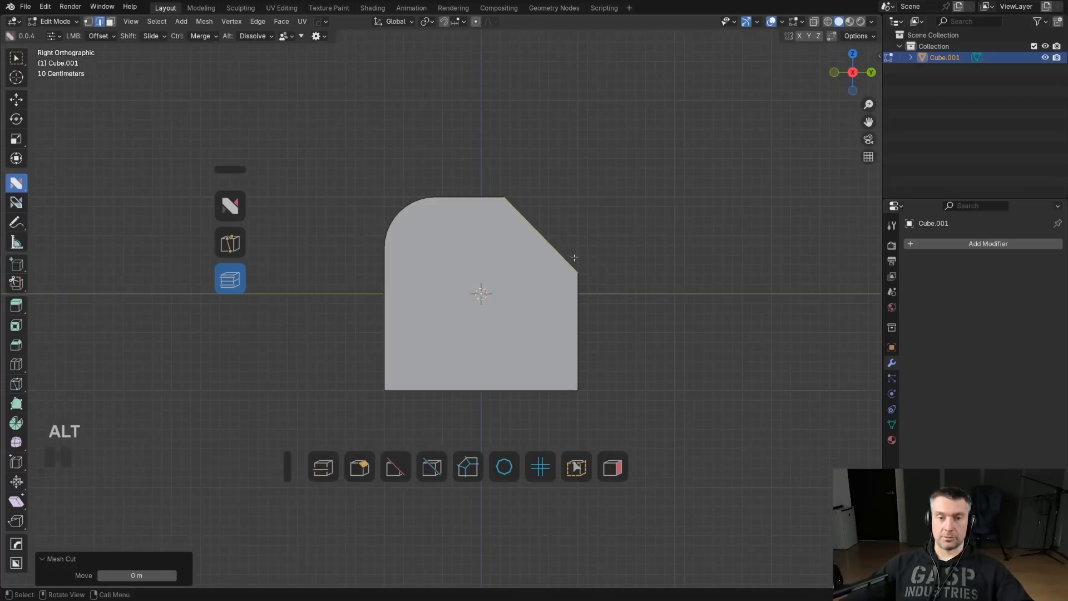
# - Try a diagonal Mesh Cut across the opposite rounded corner, and undo it
pyautogui.click(397, 469)
pyautogui.moveTo(509, 117)
pyautogui.mouseDown()
pyautogui.moveTo(325, 370)
pyautogui.moveTo(317, 384)
pyautogui.moveTo(351, 364)
pyautogui.moveTo(356, 392)
pyautogui.moveTo(330, 409)
pyautogui.mouseUp()
pyautogui.hotkey('ctrl', 'z')
# - Mesh Cut the rounded upper corner on the -Y side diagonally, flipping the direction so only the corner is removed
pyautogui.click(395, 467)
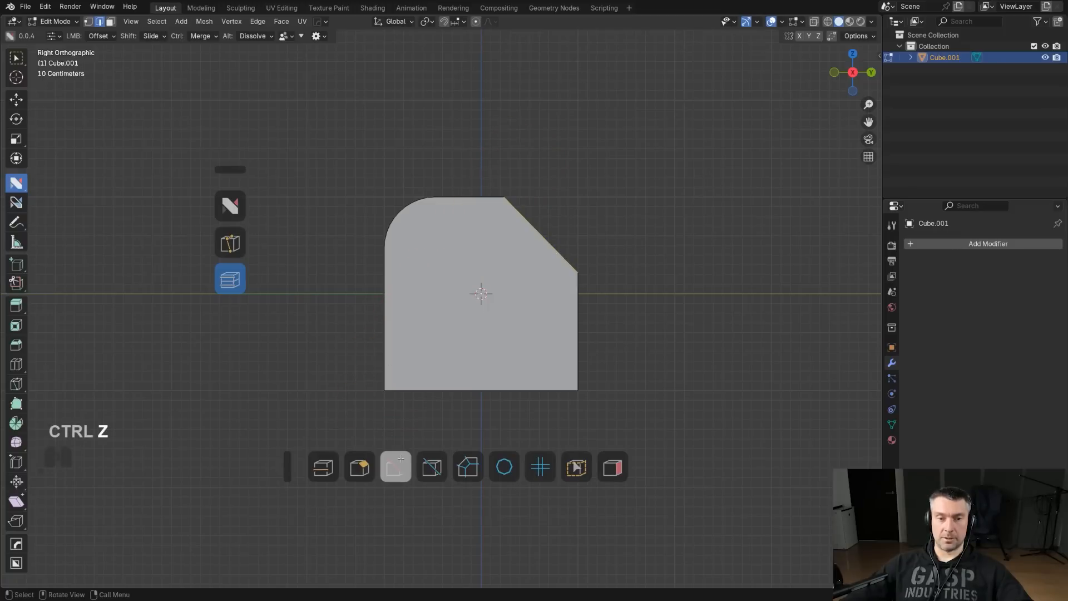
pyautogui.moveTo(508, 132)
pyautogui.mouseDown()
pyautogui.moveTo(348, 367)
pyautogui.moveTo(317, 328)
pyautogui.moveTo(226, 567)
pyautogui.moveTo(379, 304)
pyautogui.mouseUp()
pyautogui.press('f')
pyautogui.moveTo(338, 346); pyautogui.dragTo(337, 346)
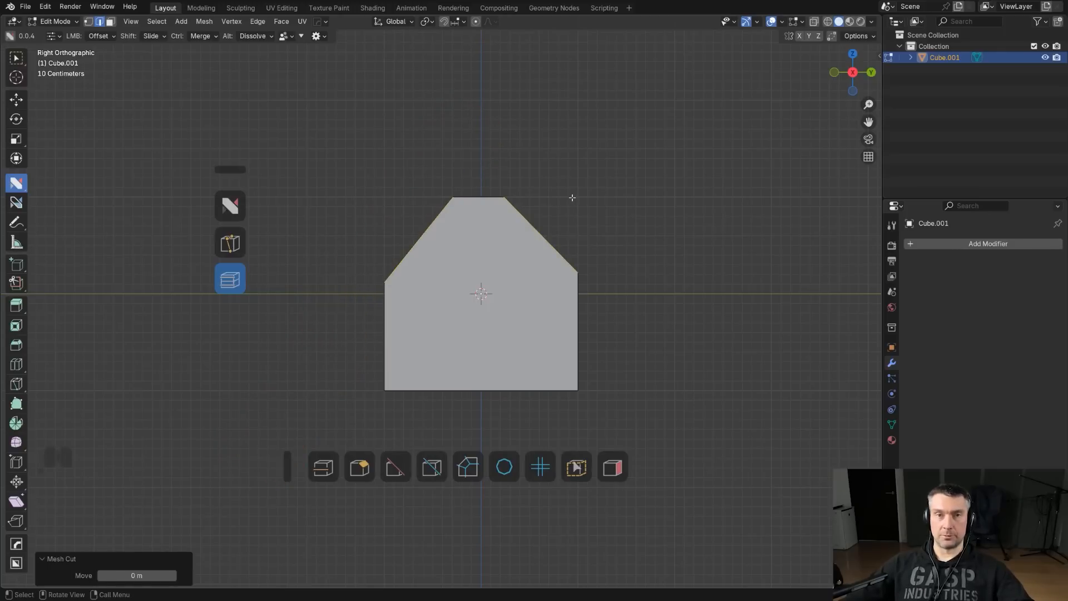
pyautogui.moveTo(493, 190); pyautogui.dragTo(625, 211, button='middle')
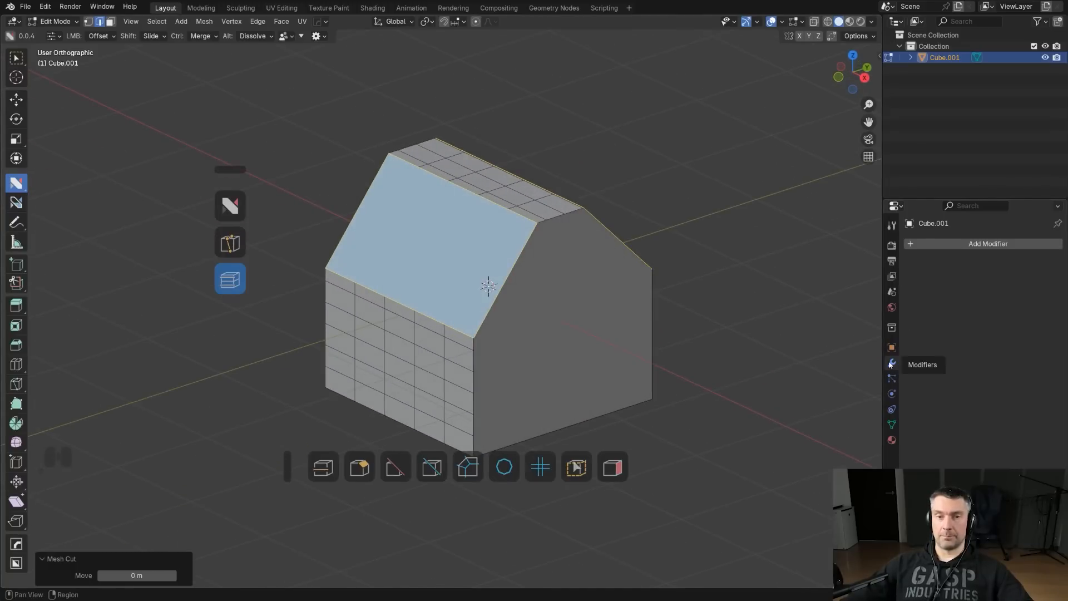
# - Check a sloped cut surface in face select mode, and undo both diagonal corner cuts
pyautogui.press('Tab')
pyautogui.press('3')
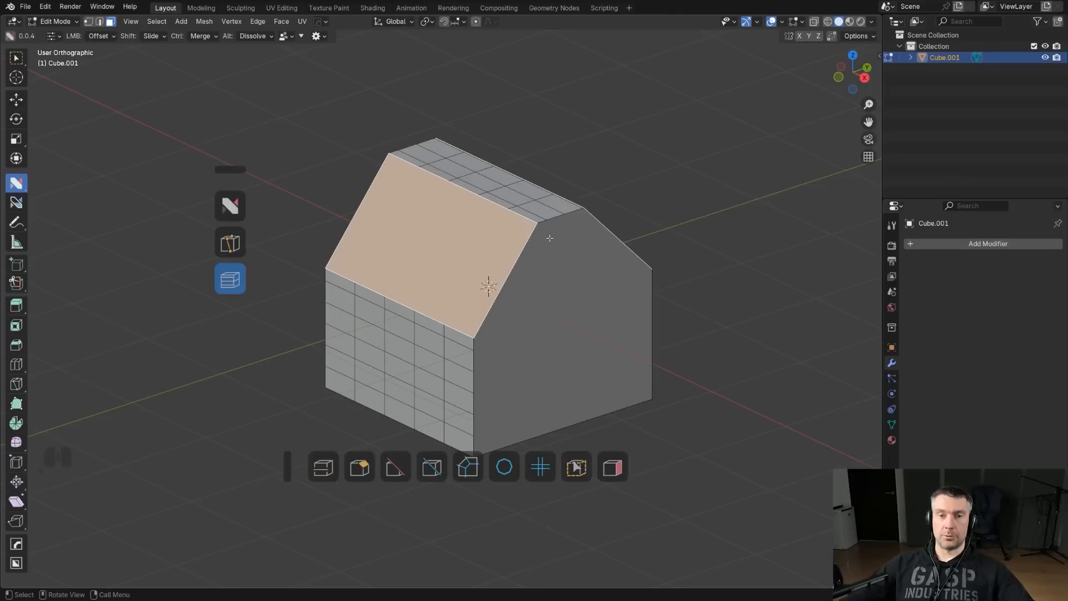
pyautogui.hotkey('ctrl', 'z')
pyautogui.hotkey('ctrl', 'z')
pyautogui.hotkey('ctrl', 'z')
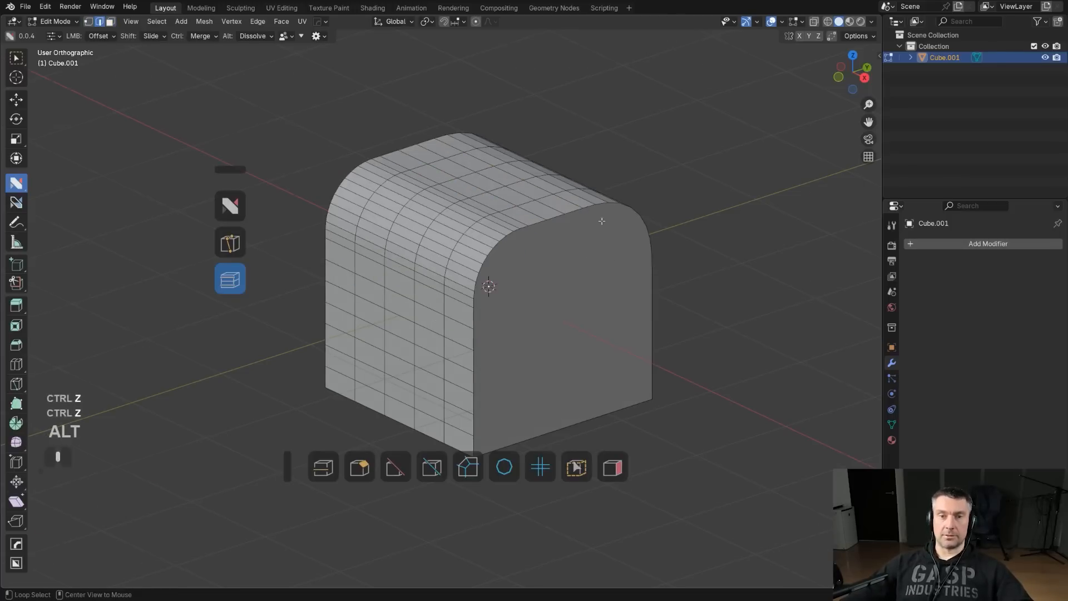
# - Mesh Cut the rounded +Y upper corner diagonally in the right orthographic view, and set the cut's Move to 0.07 m
pyautogui.keyDown('alt'); pyautogui.moveTo(612, 226); pyautogui.dragTo(630, 224, button='middle'); pyautogui.keyUp('alt')
pyautogui.keyDown('shift'); pyautogui.moveTo(440, 429); pyautogui.dragTo(375, 409, button='middle'); pyautogui.keyUp('shift')
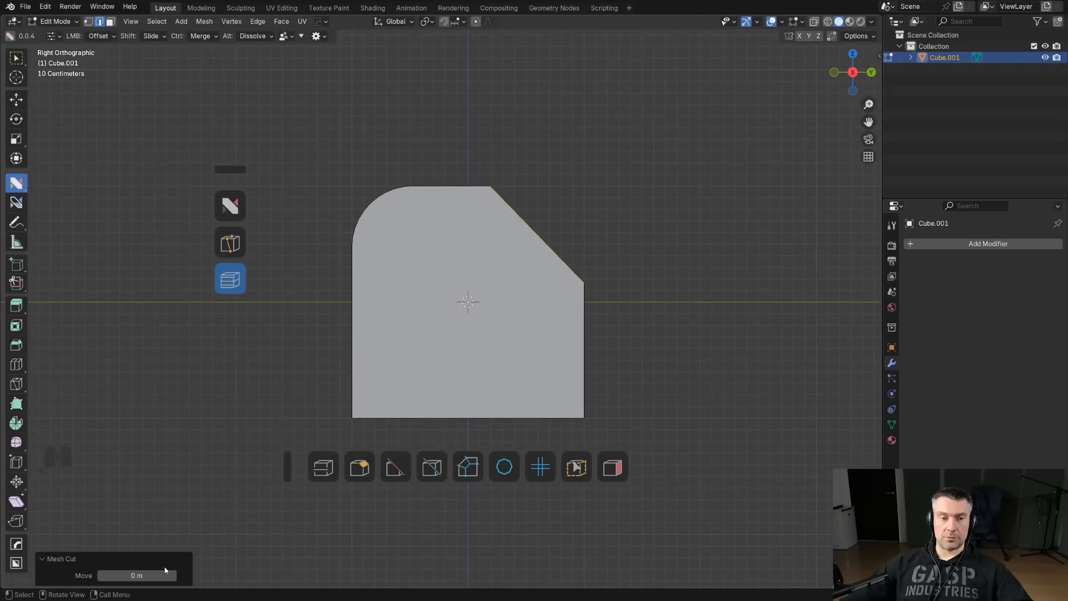
pyautogui.moveTo(164, 570)
pyautogui.mouseDown()
pyautogui.moveTo(183, 569)
pyautogui.moveTo(150, 570)
pyautogui.moveTo(183, 570)
pyautogui.mouseUp()
pyautogui.moveTo(694, 164); pyautogui.dragTo(612, 206, button='middle')
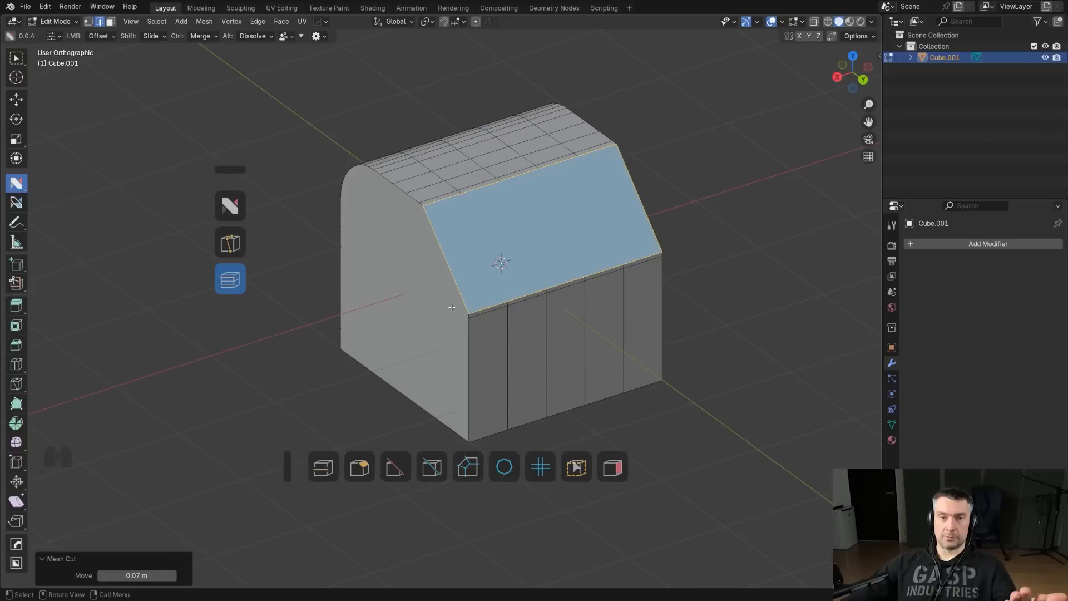
# - Try a diagonal Mesh Cut through the rounded block's end with Move set to 0.16 m, and undo it
pyautogui.moveTo(146, 575); pyautogui.dragTo(173, 575)
pyautogui.keyDown('alt'); pyautogui.moveTo(406, 436); pyautogui.dragTo(674, 289, button='middle'); pyautogui.keyUp('alt')
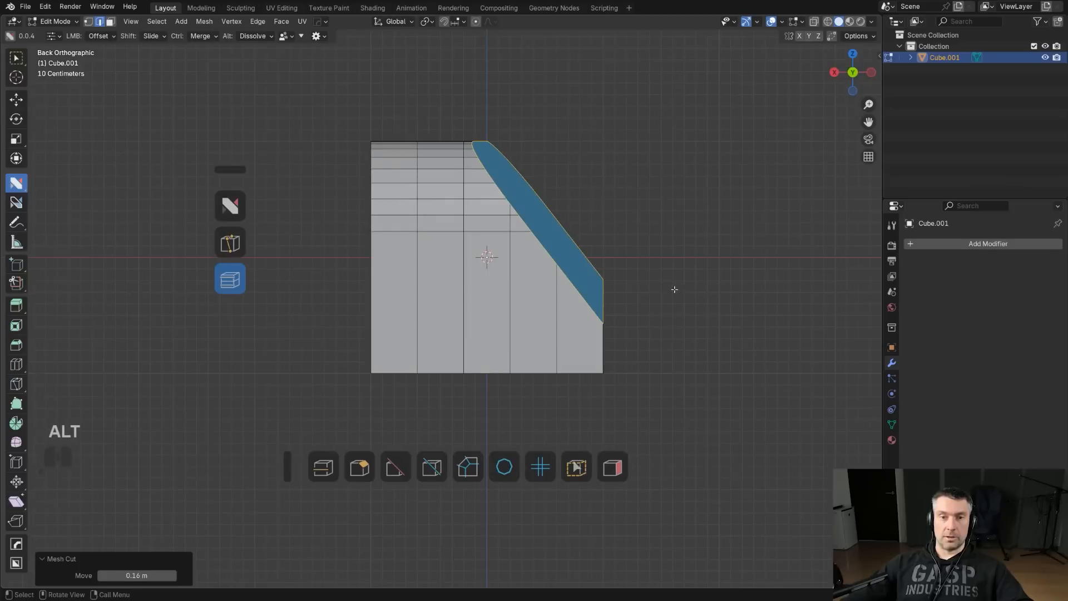
pyautogui.hotkey('ctrl', 'z')
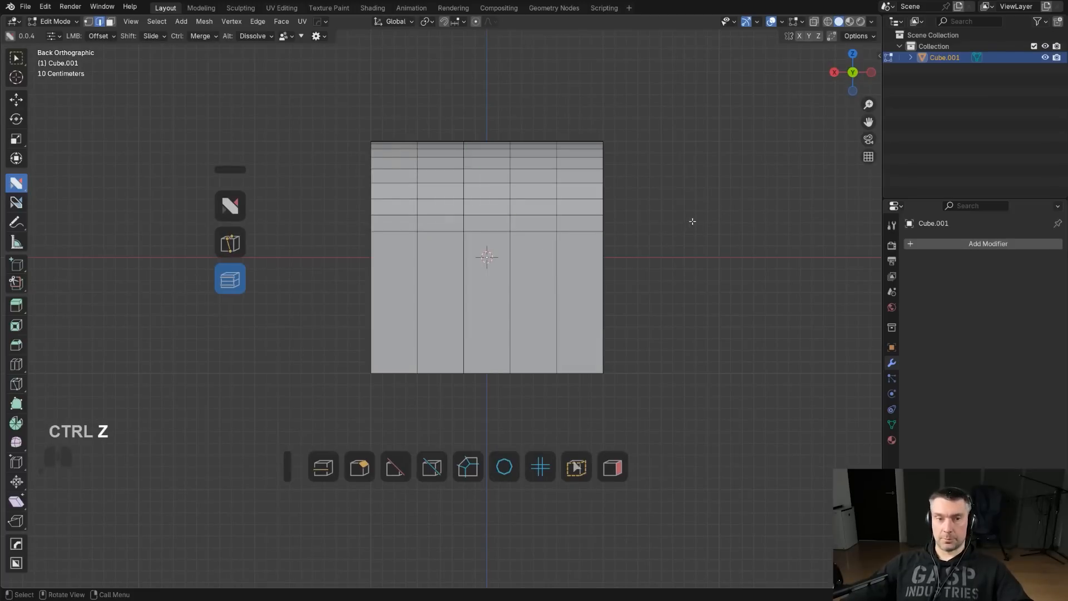
# - With BoxCutter's Ngon shape, cut a triangle diagonally across the block's upper corner in the back view, keeping the cutter
pyautogui.hotkey('alt', 'w')
pyautogui.moveTo(710, 217)
pyautogui.keyDown('shift'); pyautogui.mouseDown(button='middle')
pyautogui.moveTo(637, 200)
pyautogui.moveTo(696, 224)
pyautogui.mouseUp(button='middle'); pyautogui.keyUp('shift')
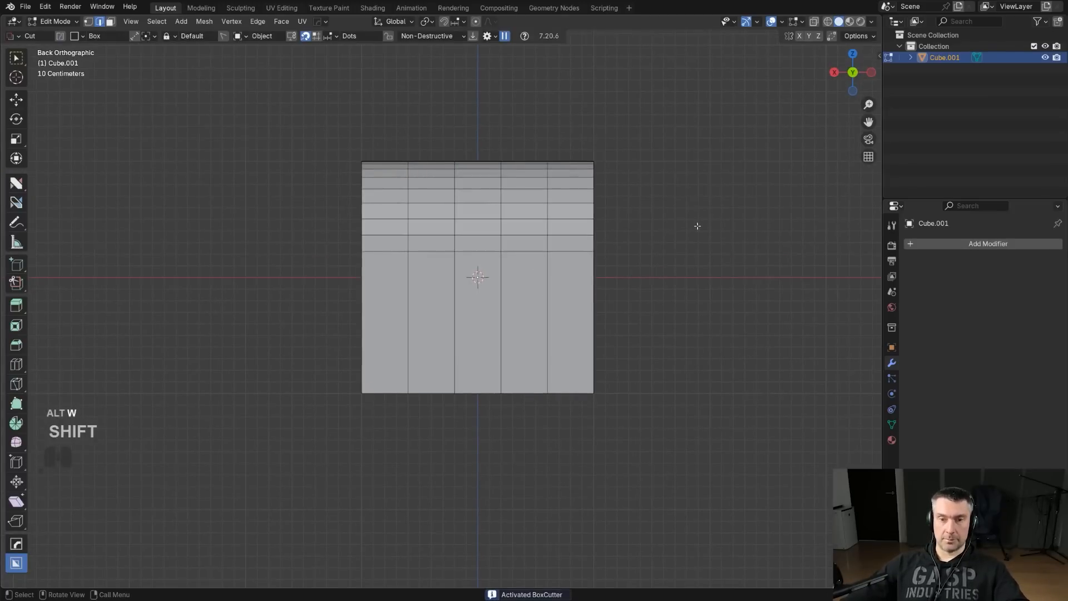
pyautogui.press('d')
pyautogui.click(692, 243)
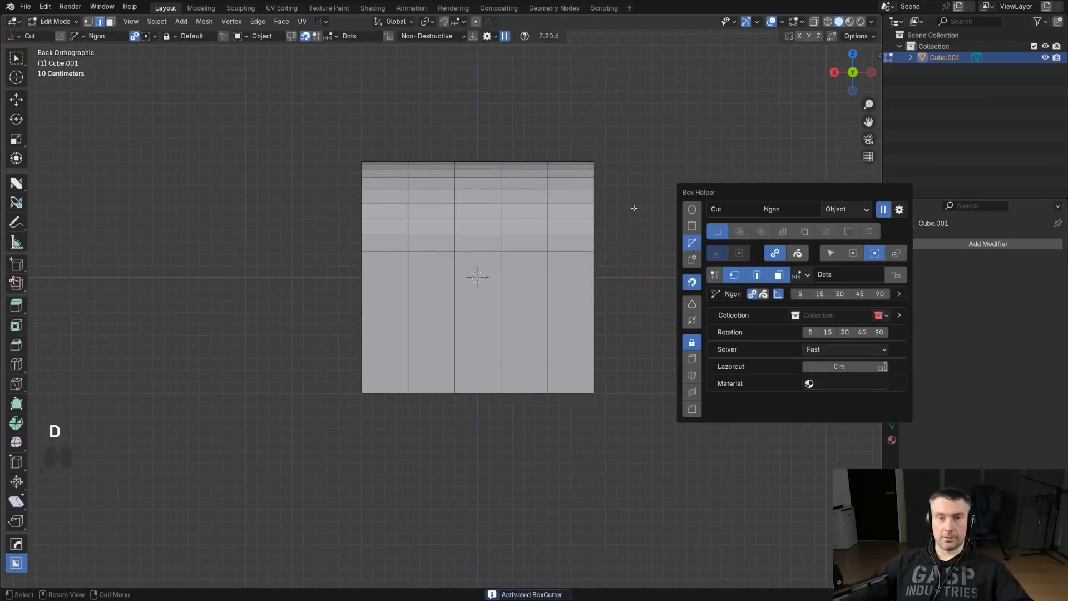
pyautogui.moveTo(444, 108); pyautogui.dragTo(593, 299)
pyautogui.click(651, 359)
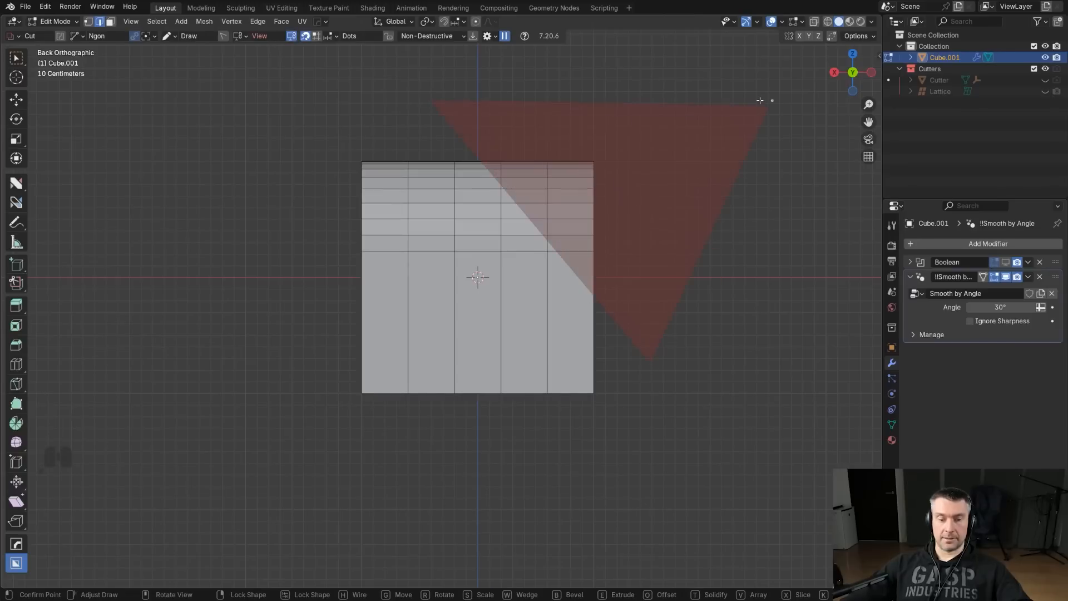
pyautogui.keyDown('shift'); pyautogui.click(761, 100); pyautogui.keyUp('shift')
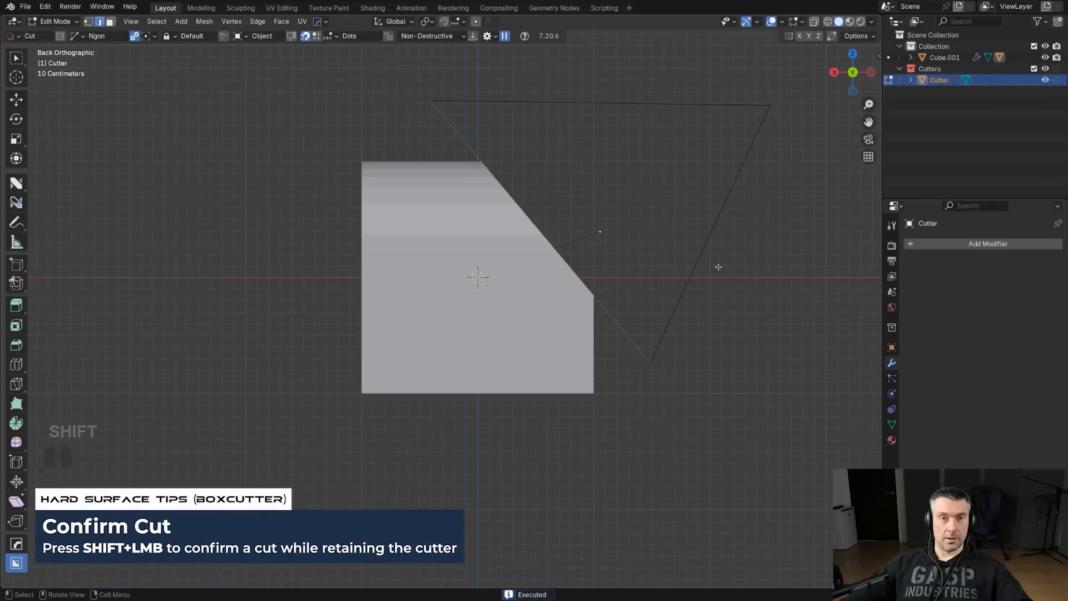
# - Return to Object Mode and scale the triangular cutter up by about 1.5
pyautogui.moveTo(716, 267); pyautogui.dragTo(658, 274, button='middle')
pyautogui.press('Tab')
pyautogui.press('g')
pyautogui.rightClick(695, 238)
pyautogui.press('s')
pyautogui.click(705, 243)
pyautogui.keyDown('alt'); pyautogui.moveTo(705, 243); pyautogui.dragTo(665, 262, button='middle'); pyautogui.keyUp('alt')
# - Add a Solidify modifier to the triangular cutter with HardOps
pyautogui.press('q')
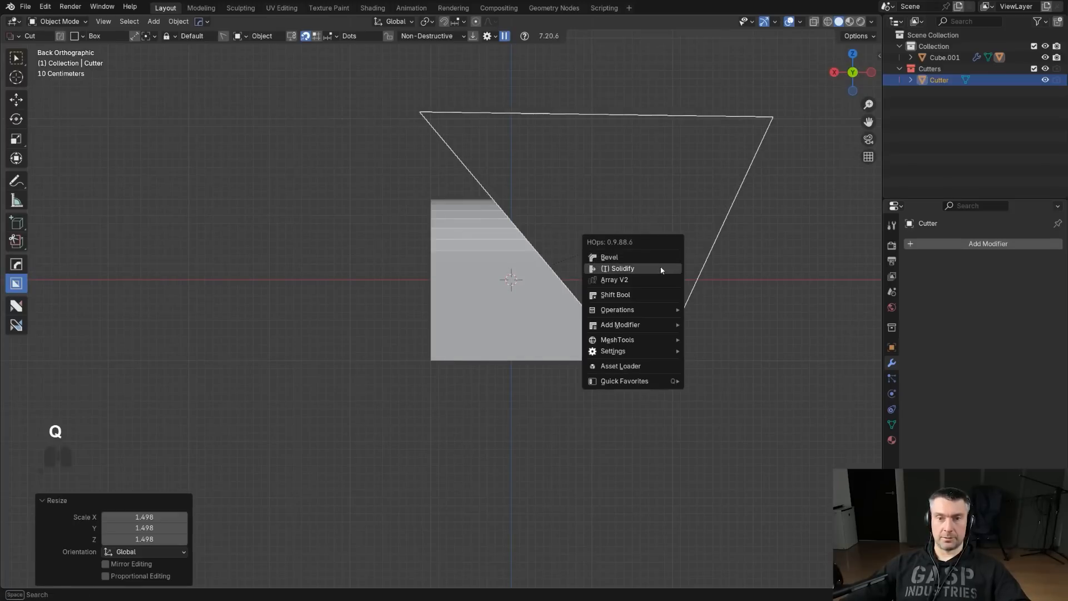
pyautogui.click(660, 270)
pyautogui.click(653, 264)
pyautogui.moveTo(659, 202); pyautogui.dragTo(624, 212, button='middle')
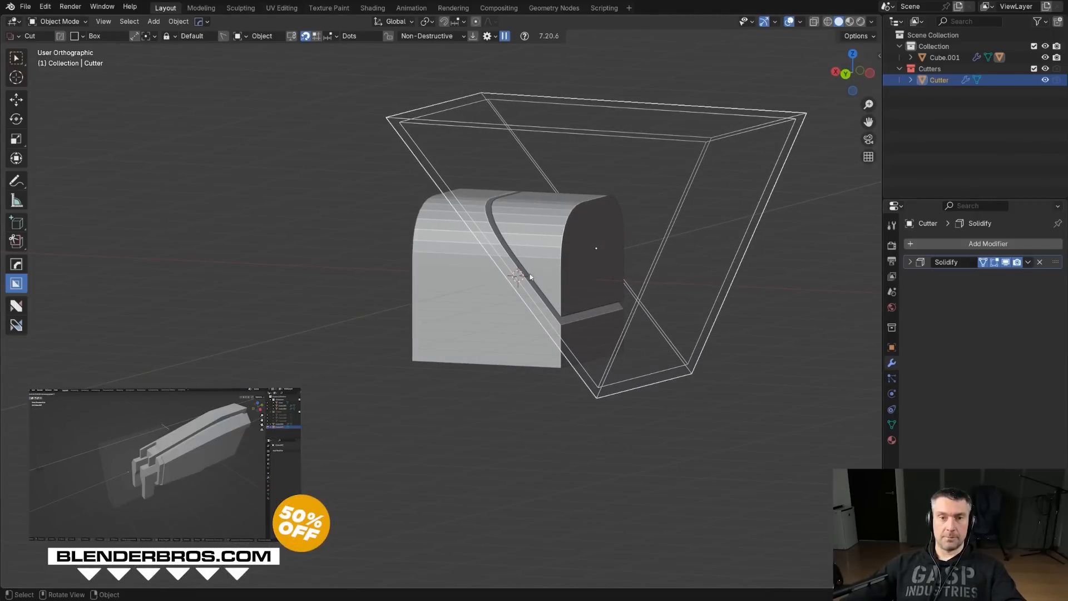
# - Toggle the block's Boolean modifier off and on in the viewport, and delete the triangular cutter
pyautogui.click(477, 305)
pyautogui.click(1005, 262)
pyautogui.click(1006, 262)
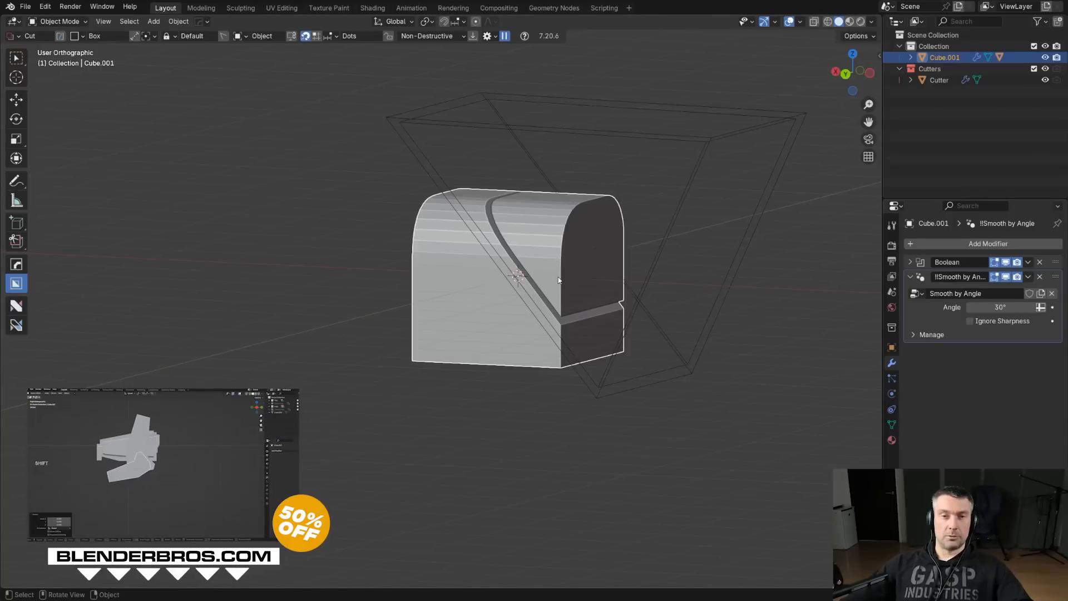
pyautogui.click(668, 227)
pyautogui.press('Delete')
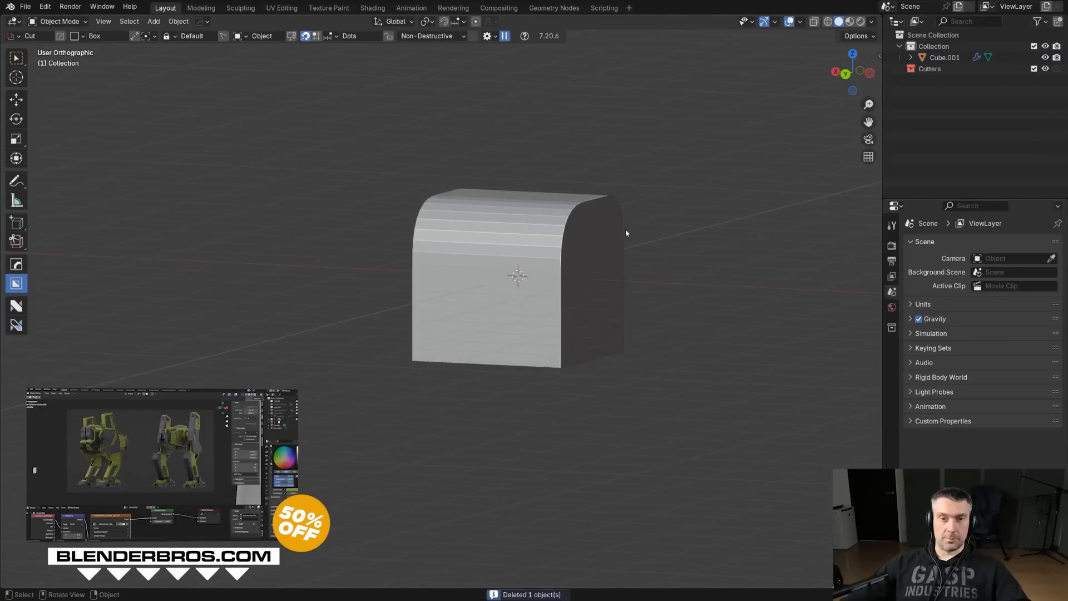
# - Edit the block's mesh with the nSolve tool active and remove Mesh Cut from the nSuite operator list
pyautogui.keyDown('alt'); pyautogui.moveTo(489, 247); pyautogui.dragTo(574, 222, button='middle'); pyautogui.keyUp('alt')
pyautogui.press('Tab')
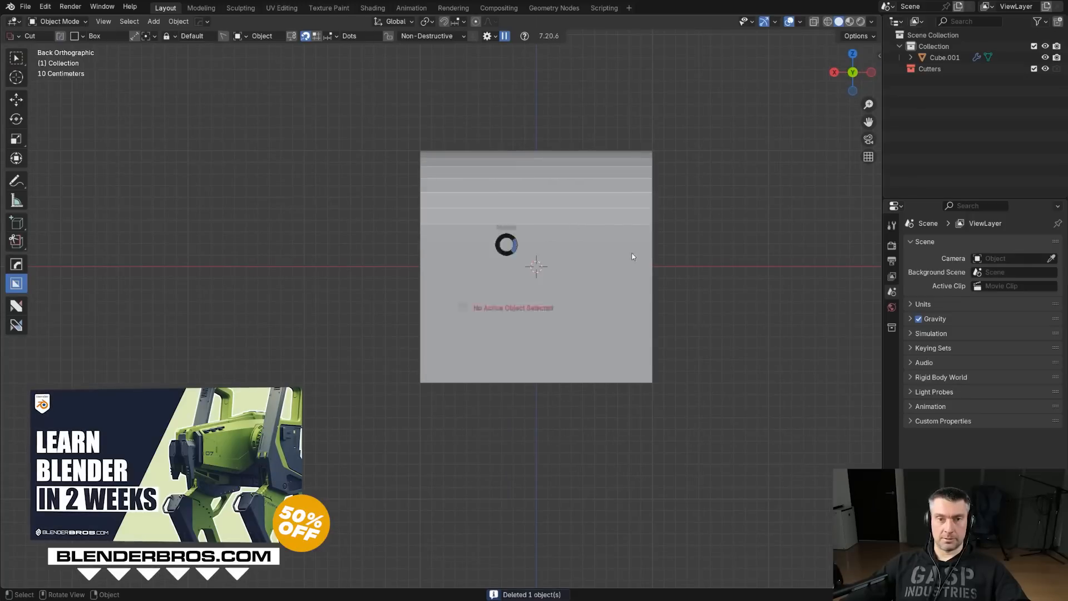
pyautogui.click(603, 272)
pyautogui.press('Tab')
pyautogui.hotkey('ctrl', 'q')
pyautogui.press('d')
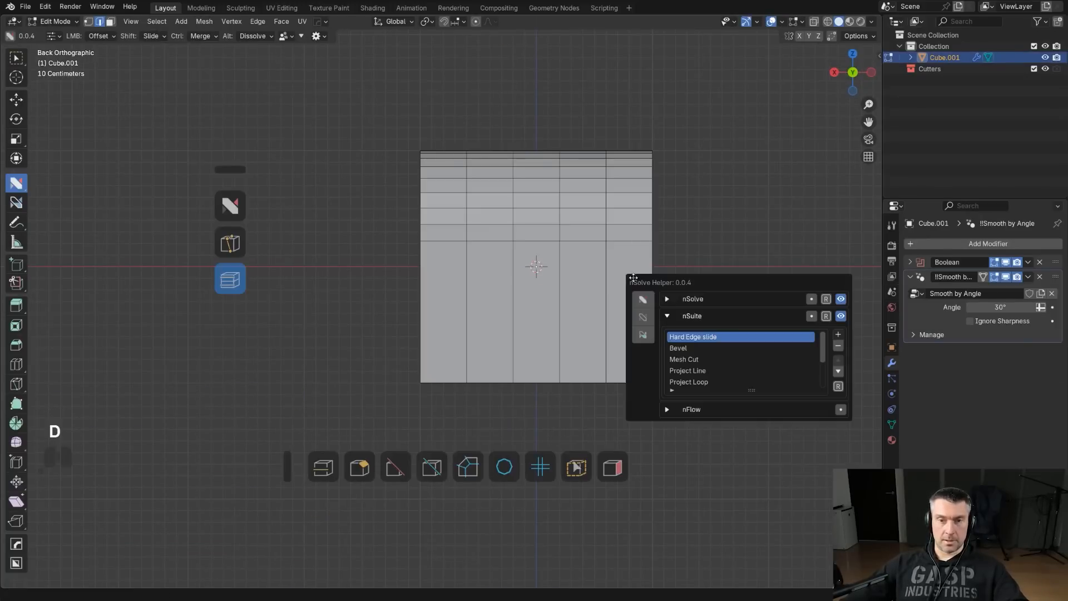
pyautogui.click(729, 358)
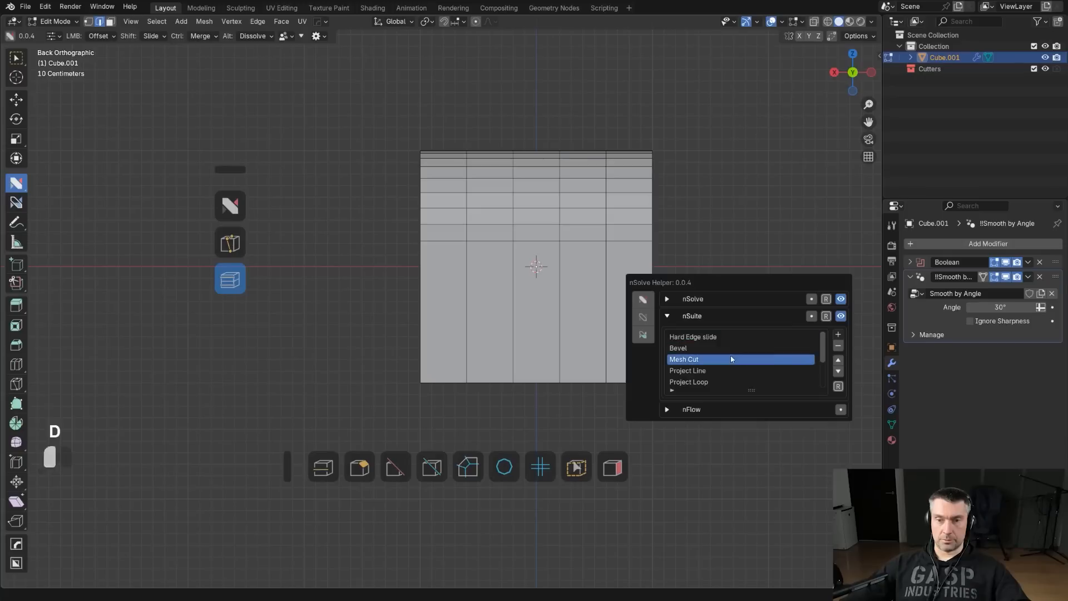
pyautogui.click(838, 345)
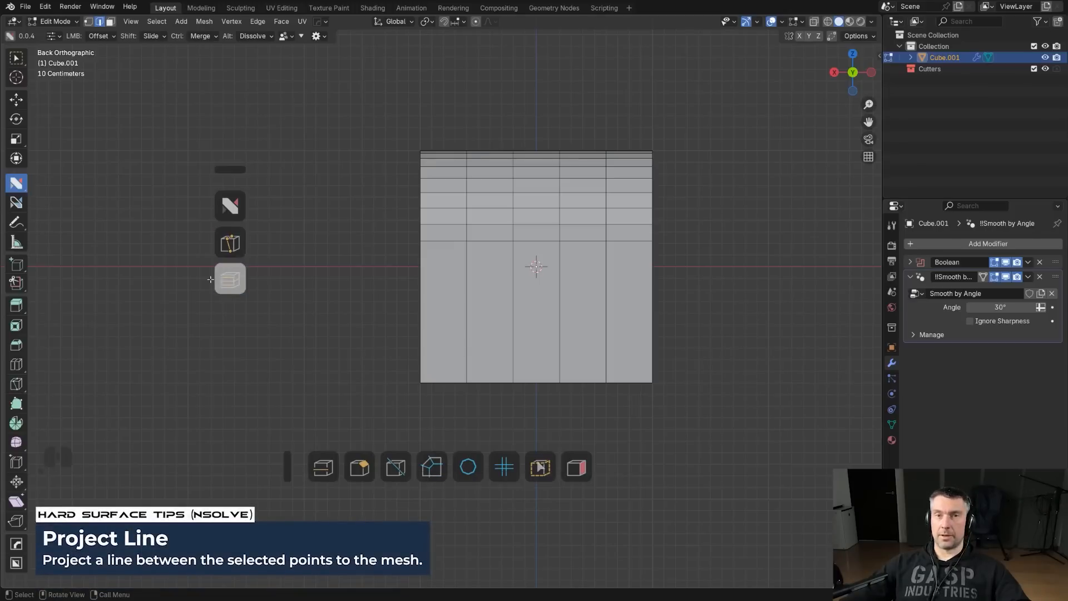
# - Try projecting a diagonal line across the block's back side, undo it, and remove Project Line from the nSuite list
pyautogui.click(229, 278)
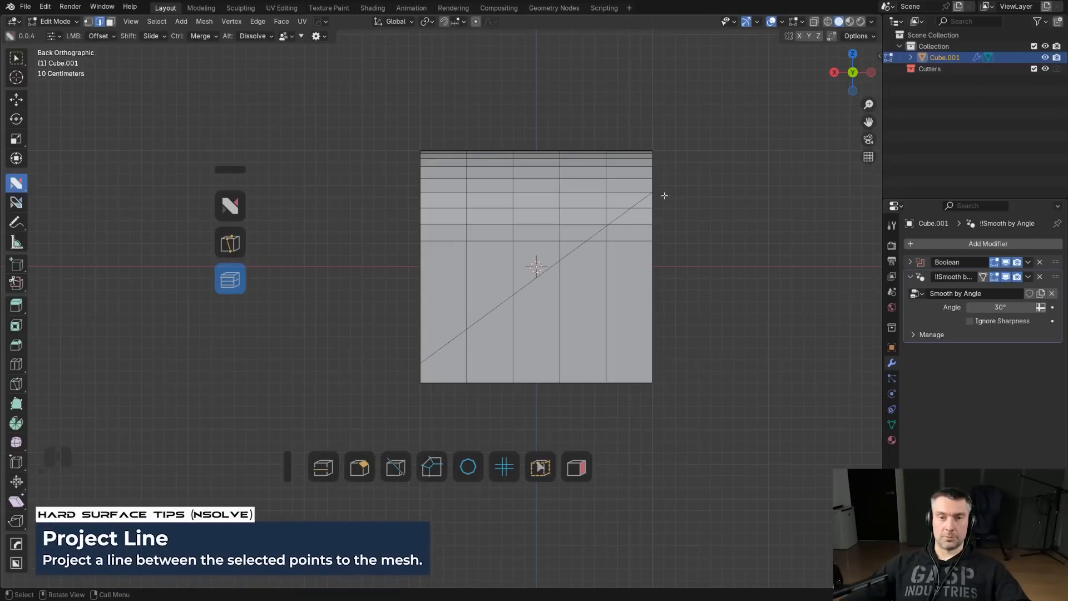
pyautogui.hotkey('ctrl', 'z')
pyautogui.press('d')
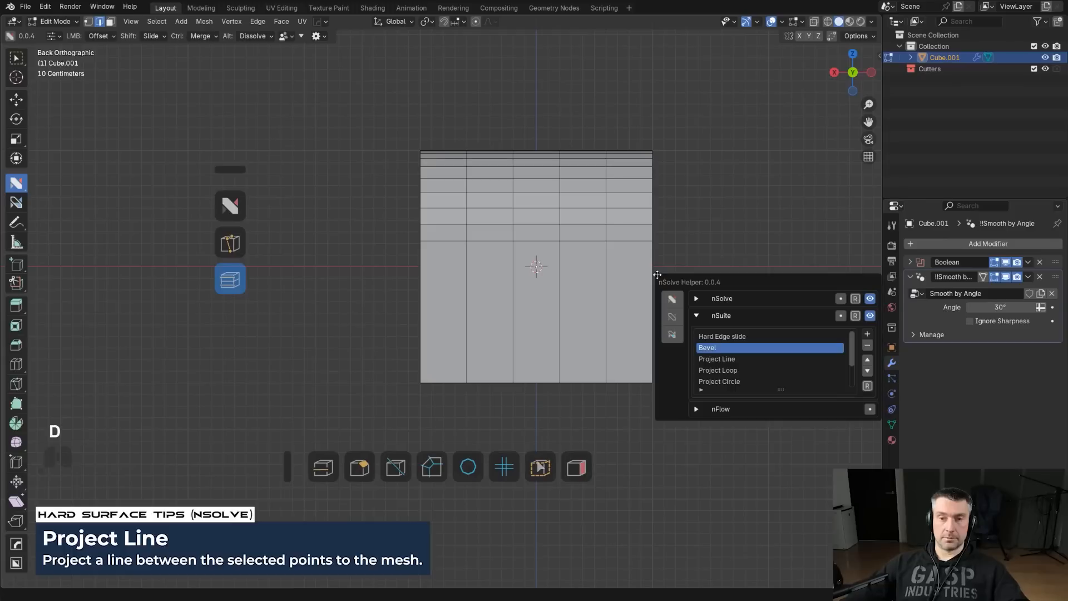
pyautogui.click(772, 361)
pyautogui.click(867, 346)
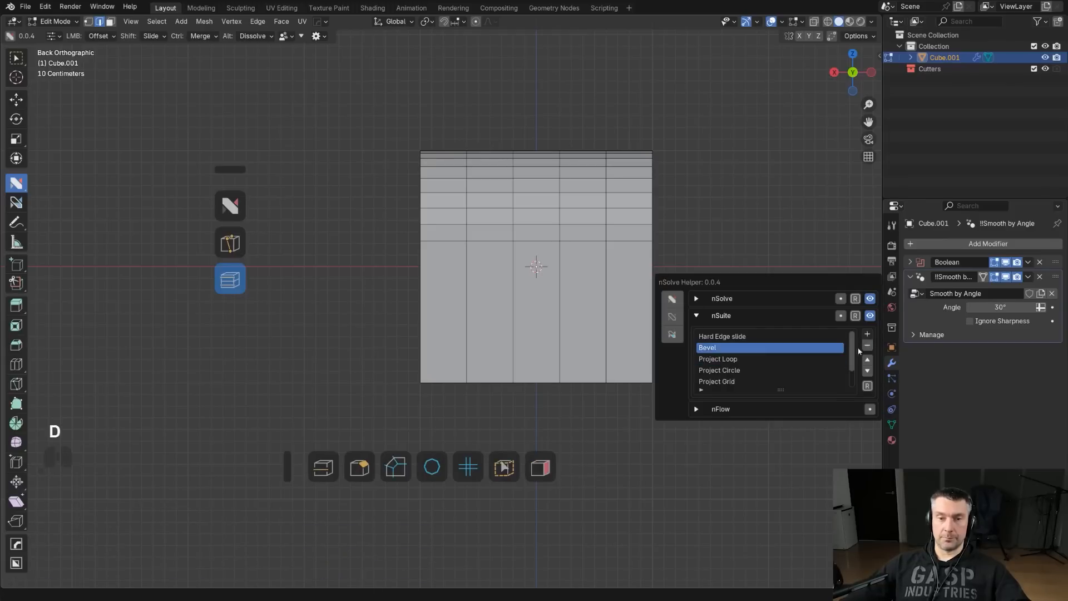
pyautogui.keyDown('shift'); pyautogui.moveTo(523, 325); pyautogui.dragTo(546, 157, button='middle'); pyautogui.keyUp('shift')
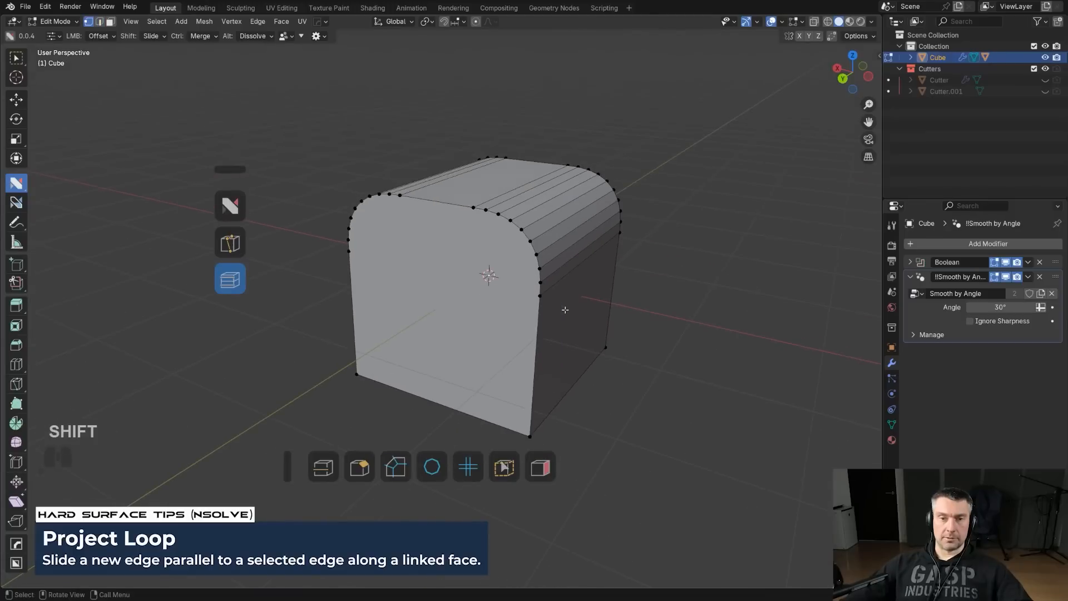
# - Select the path of edge vertices from the block's rounded upper corner down to the lower corner of the front face
pyautogui.moveTo(484, 276); pyautogui.dragTo(546, 308, button='middle')
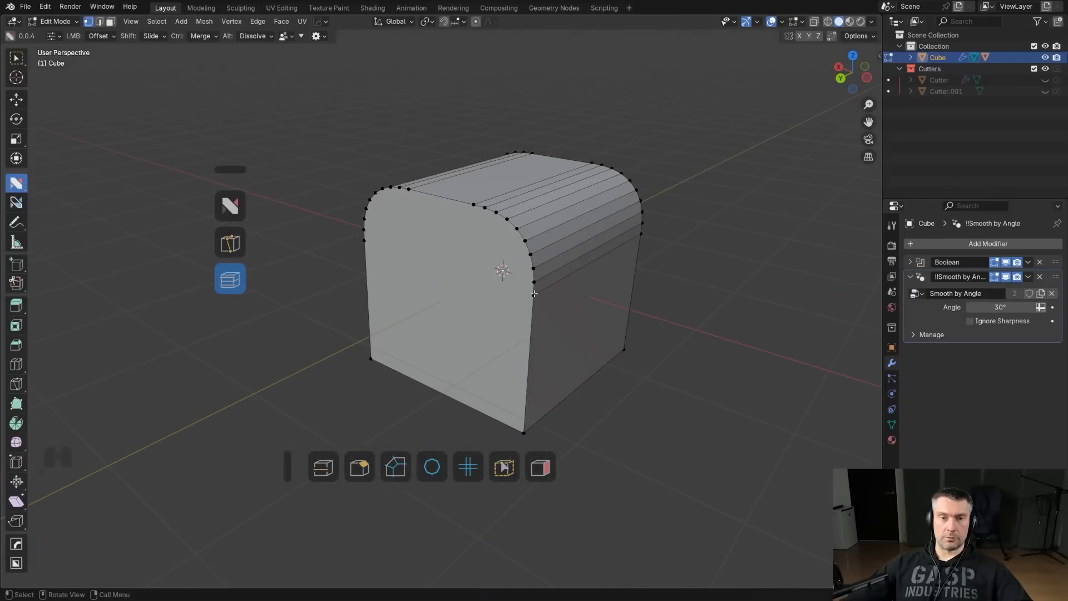
pyautogui.moveTo(476, 297); pyautogui.dragTo(397, 225, button='middle')
pyautogui.moveTo(462, 310); pyautogui.dragTo(571, 256, button='middle')
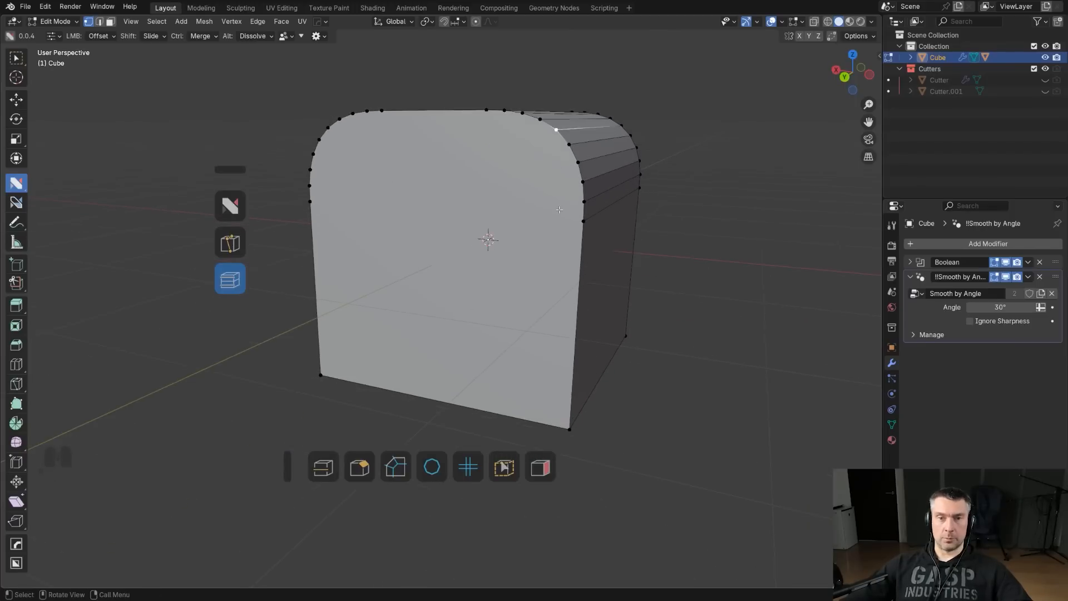
pyautogui.scroll(2, 537, 161)
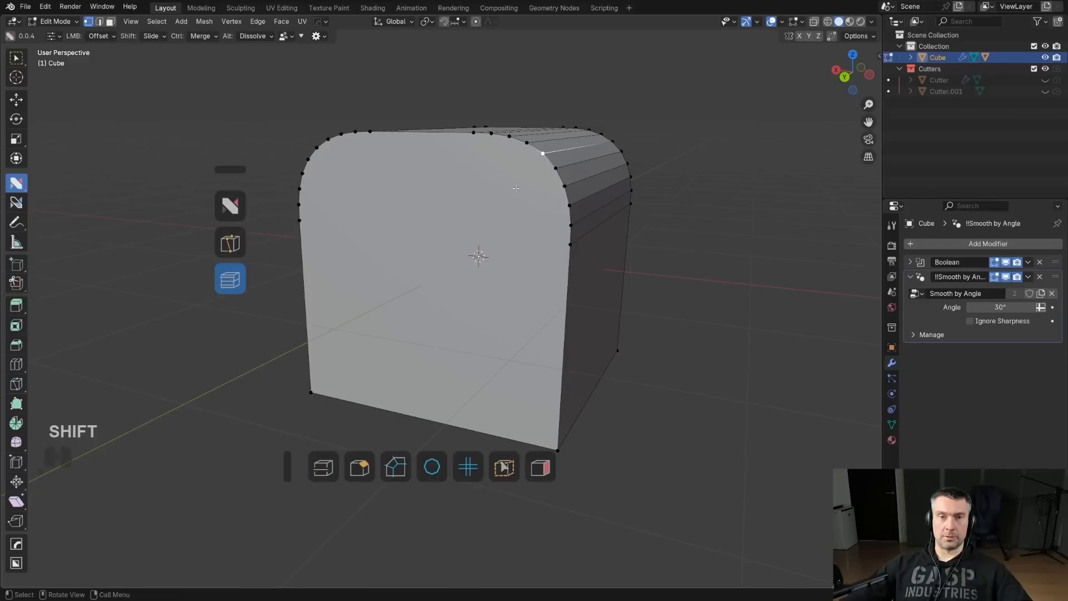
pyautogui.keyDown('ctrl'); pyautogui.click(550, 154); pyautogui.keyUp('ctrl')
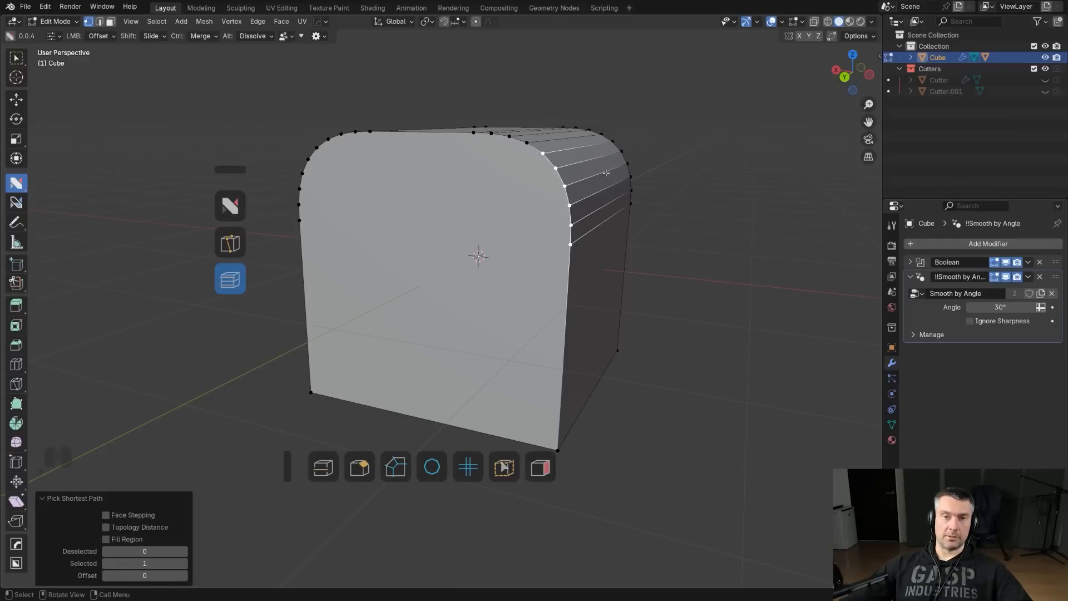
pyautogui.click(528, 140)
pyautogui.keyDown('ctrl'); pyautogui.click(558, 448); pyautogui.keyUp('ctrl')
pyautogui.keyDown('shift'); pyautogui.moveTo(556, 356); pyautogui.dragTo(560, 310, button='middle'); pyautogui.keyUp('shift')
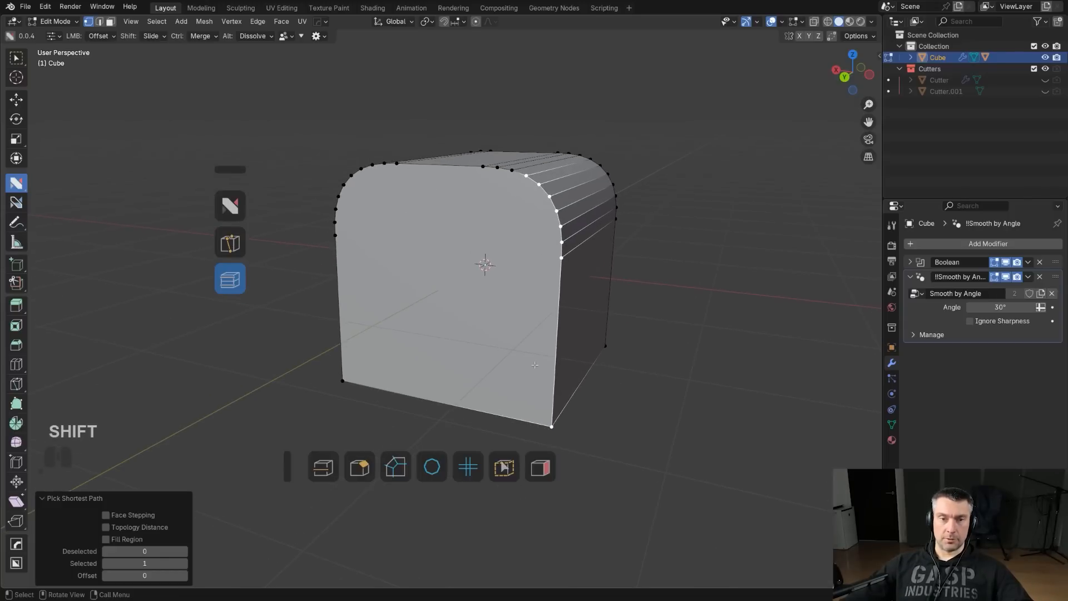
pyautogui.keyDown('shift'); pyautogui.moveTo(533, 364); pyautogui.dragTo(517, 373, button='middle'); pyautogui.keyUp('shift')
# - Try Project Loop on the selected edge path, previewing Face orientation and the X, Y and Z directions across the front face
pyautogui.click(391, 461)
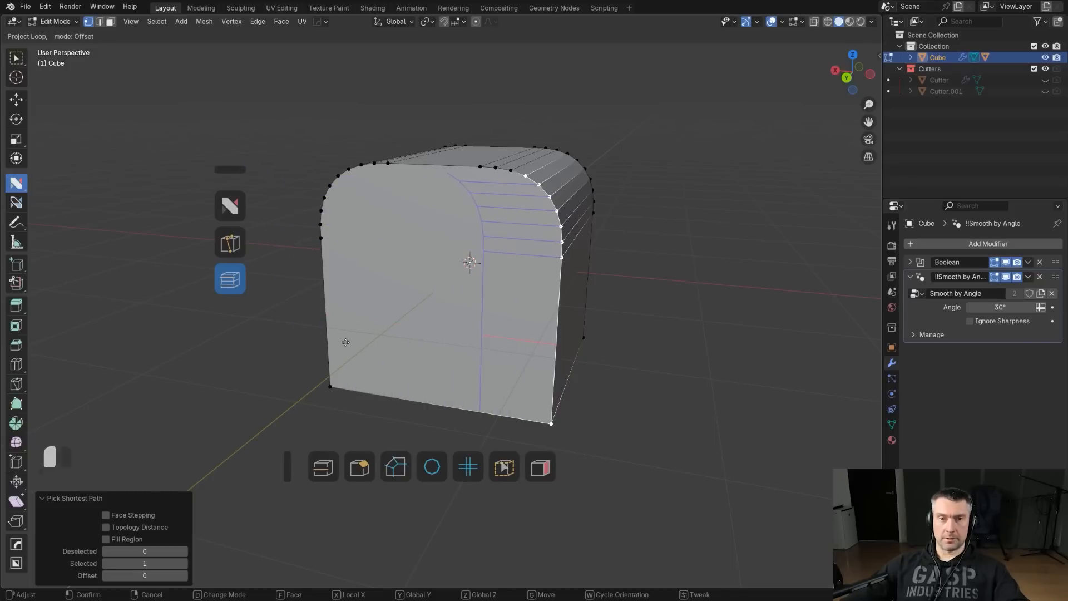
pyautogui.press('f')
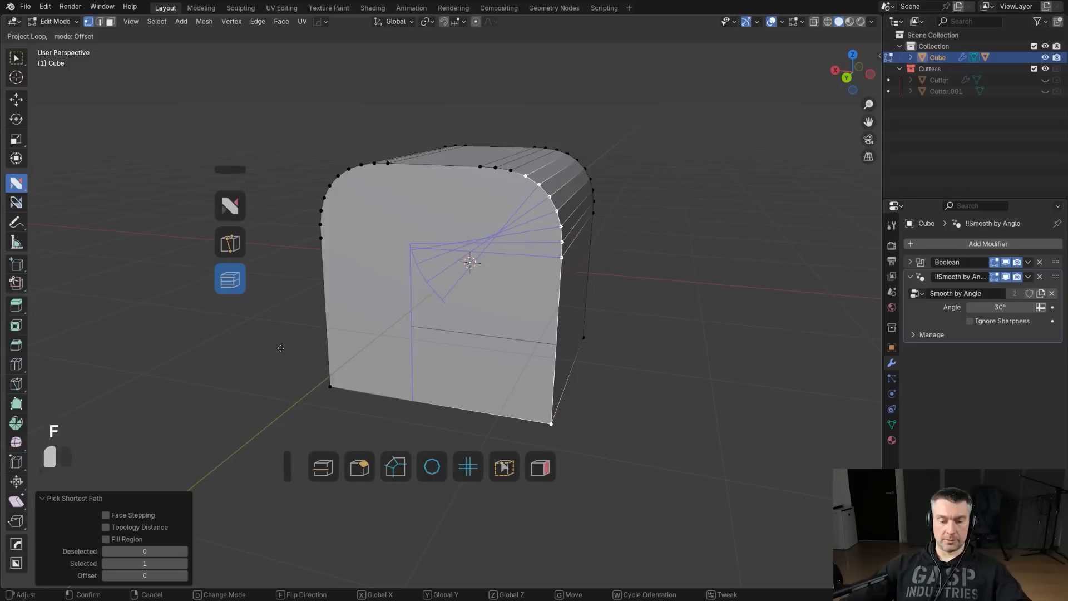
pyautogui.press('x')
pyautogui.press('z')
pyautogui.press('y')
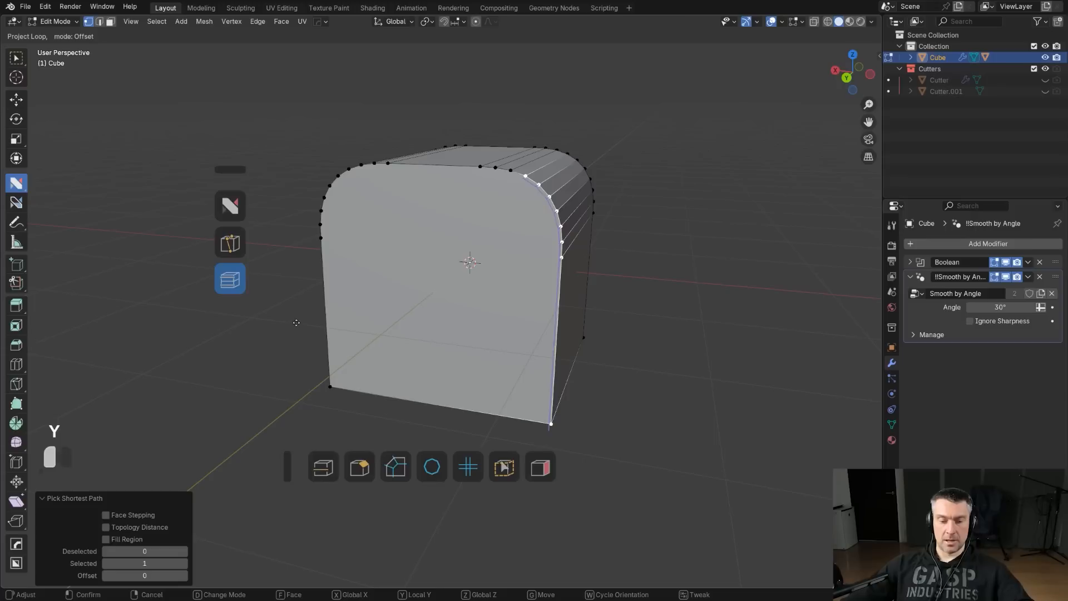
pyautogui.press('x')
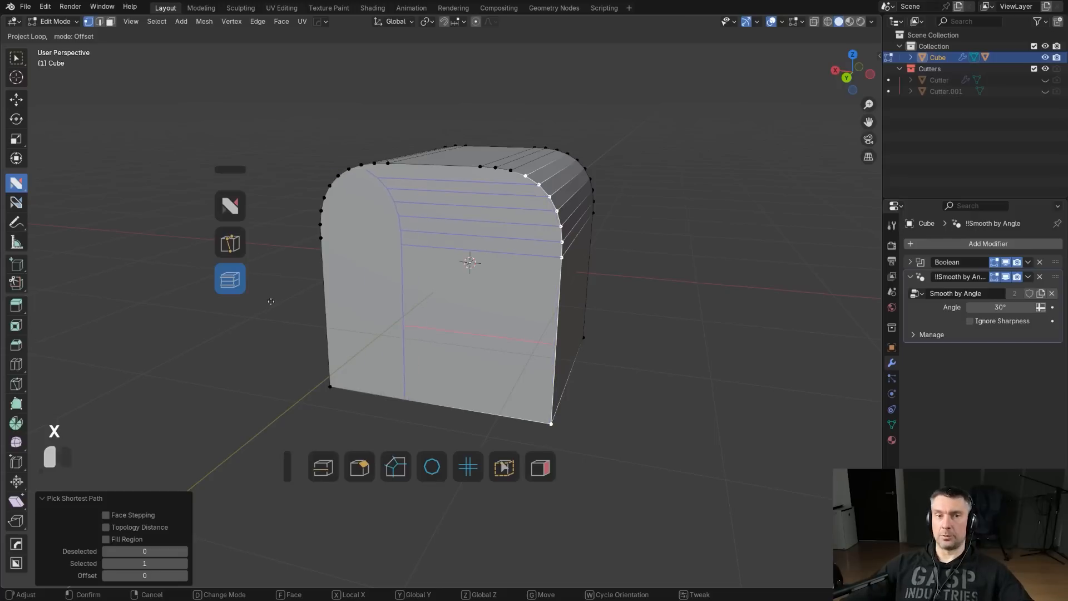
pyautogui.click(84, 247)
# - Cut a circular hole through the centre of the block's underside with BoxCutter's Circle shape
pyautogui.moveTo(278, 251); pyautogui.dragTo(488, 210, button='middle')
pyautogui.scroll(-4, 522, 253)
pyautogui.hotkey('alt', 'w')
pyautogui.scroll(3, 520, 183)
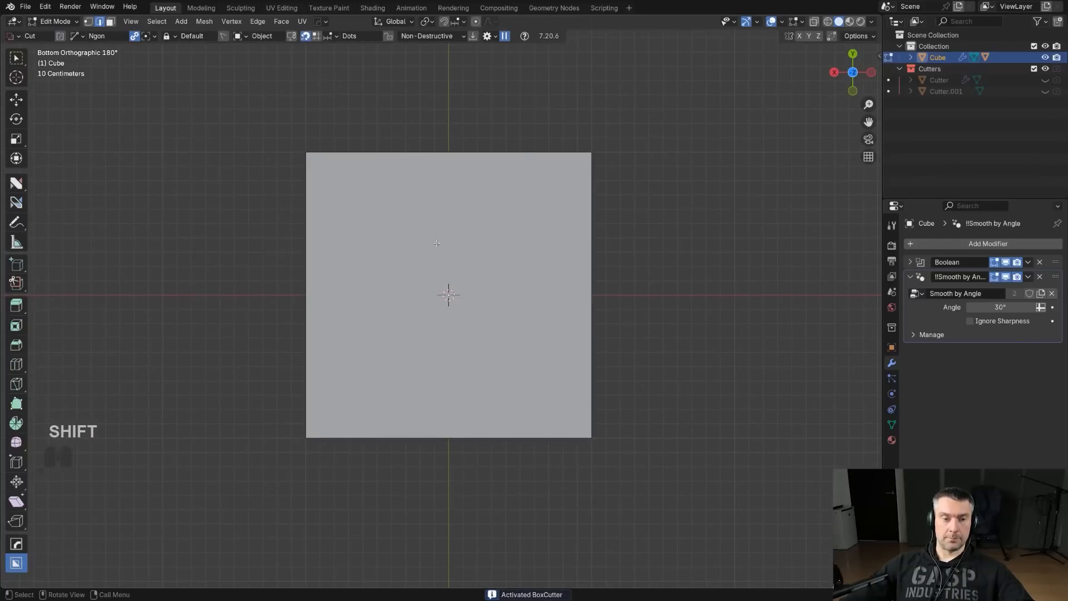
pyautogui.press('d')
pyautogui.scroll(1, 445, 293)
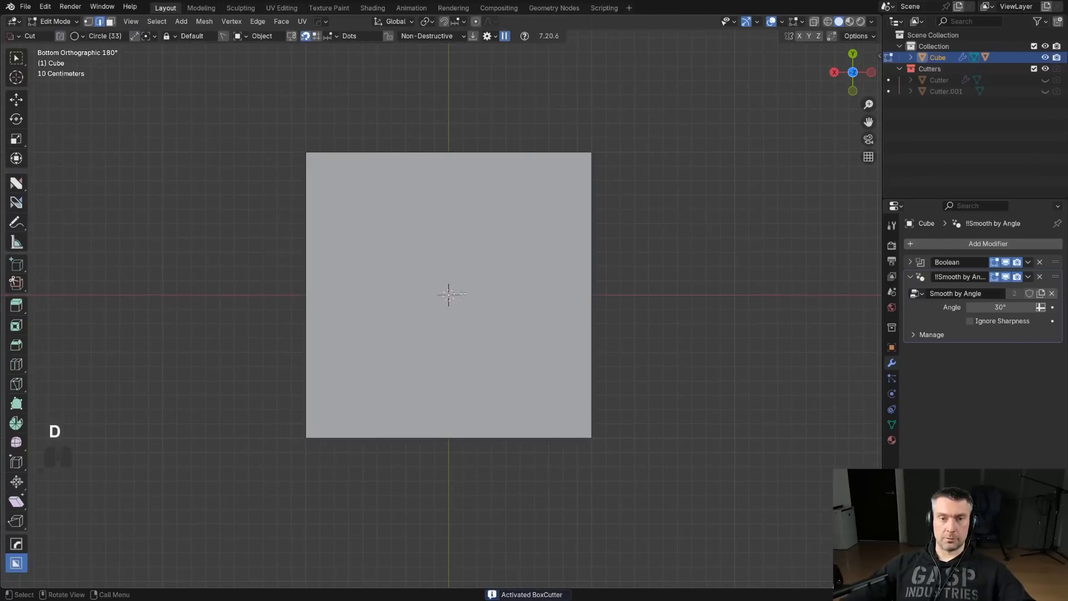
pyautogui.keyDown('ctrl'); pyautogui.moveTo(448, 295); pyautogui.dragTo(507, 302); pyautogui.keyUp('ctrl')
pyautogui.moveTo(603, 331); pyautogui.dragTo(549, 284, button='middle')
# - Apply the block's Boolean modifiers with HardOps Sharpen and return to editing its mesh
pyautogui.press('Tab')
pyautogui.press('q')
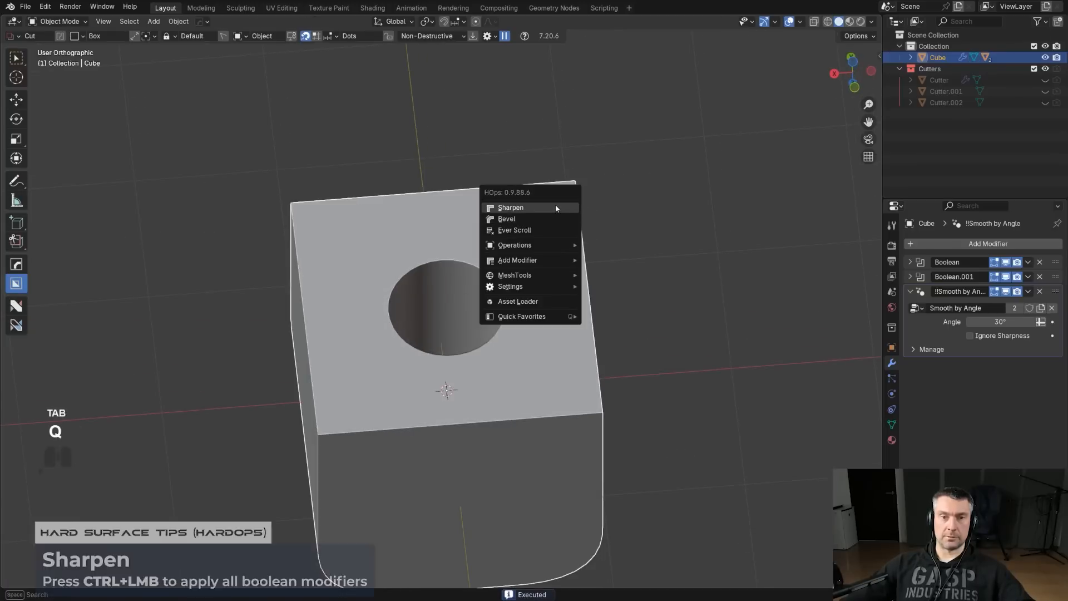
pyautogui.keyDown('ctrl'); pyautogui.click(555, 207); pyautogui.keyUp('ctrl')
pyautogui.press('Tab')
# - Select the hole's rim edge loop and offset it by 0.109 with the nSolve tool
pyautogui.scroll(2, 494, 355)
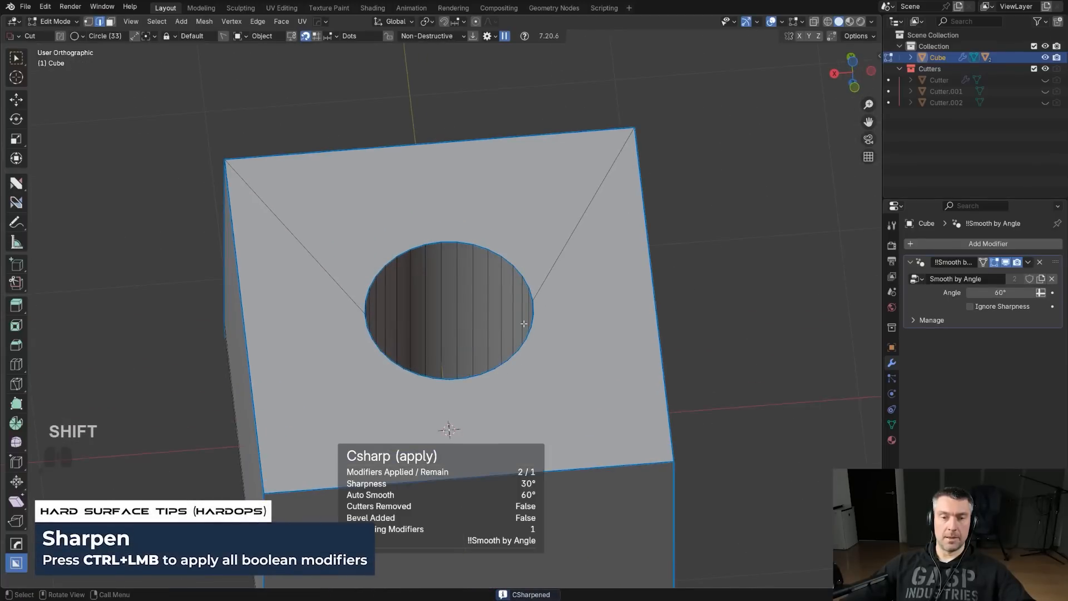
pyautogui.press('KP_5')
pyautogui.moveTo(526, 306); pyautogui.dragTo(570, 256, button='middle')
pyautogui.press('Tab')
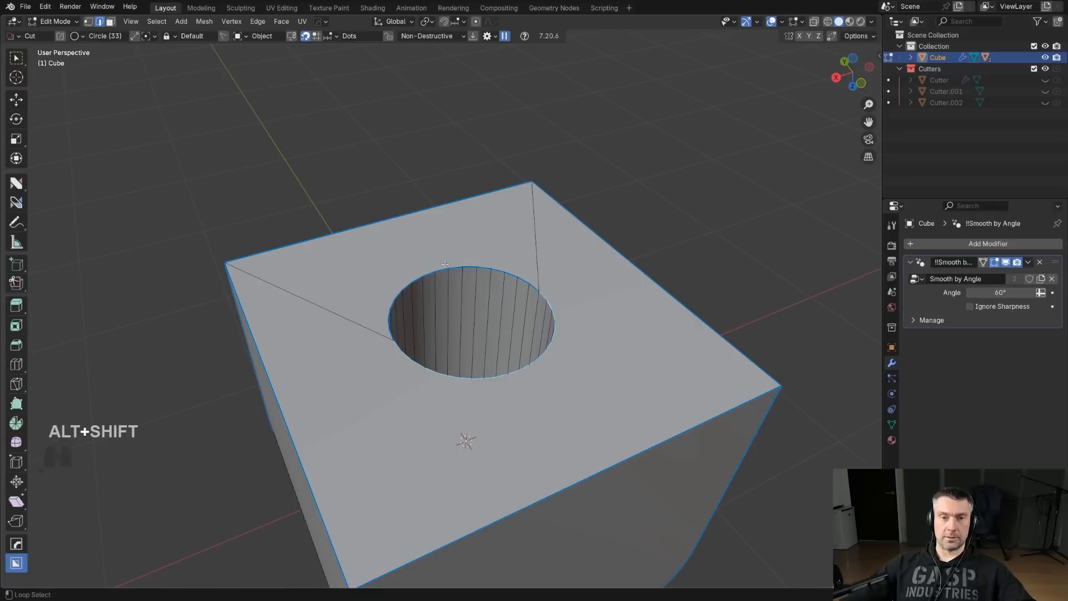
pyautogui.moveTo(533, 330); pyautogui.dragTo(609, 265, button='middle')
pyautogui.hotkey('ctrl', 'q')
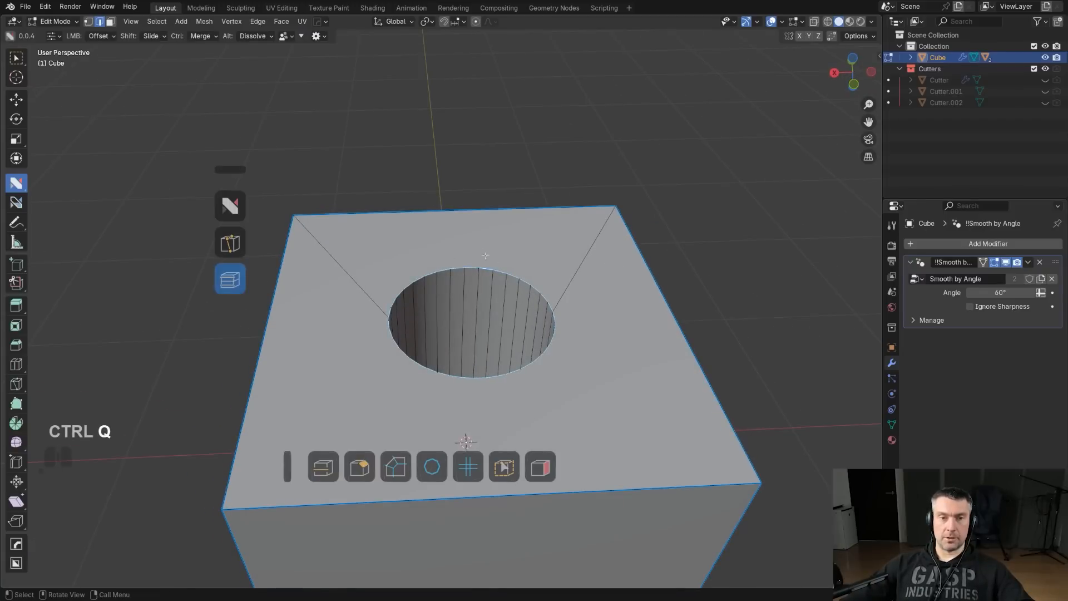
pyautogui.moveTo(489, 269); pyautogui.dragTo(553, 300)
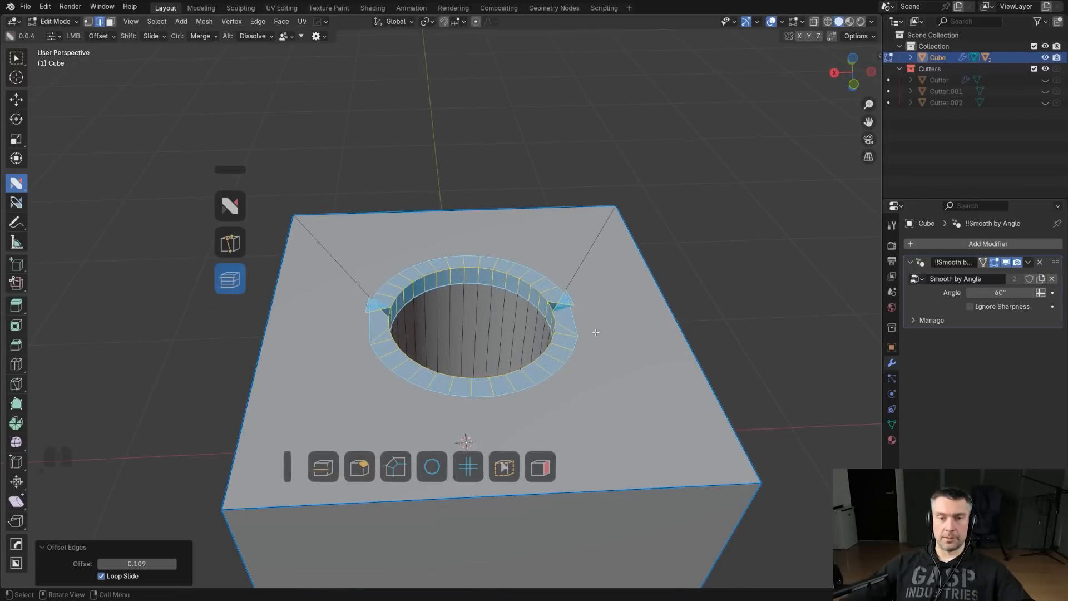
# - Compare the rim offset with Loop Slide off and on, and undo the offset
pyautogui.scroll(3, 624, 295)
pyautogui.moveTo(624, 294); pyautogui.dragTo(517, 303, button='middle')
pyautogui.scroll(-3, 617, 302)
pyautogui.click(101, 576)
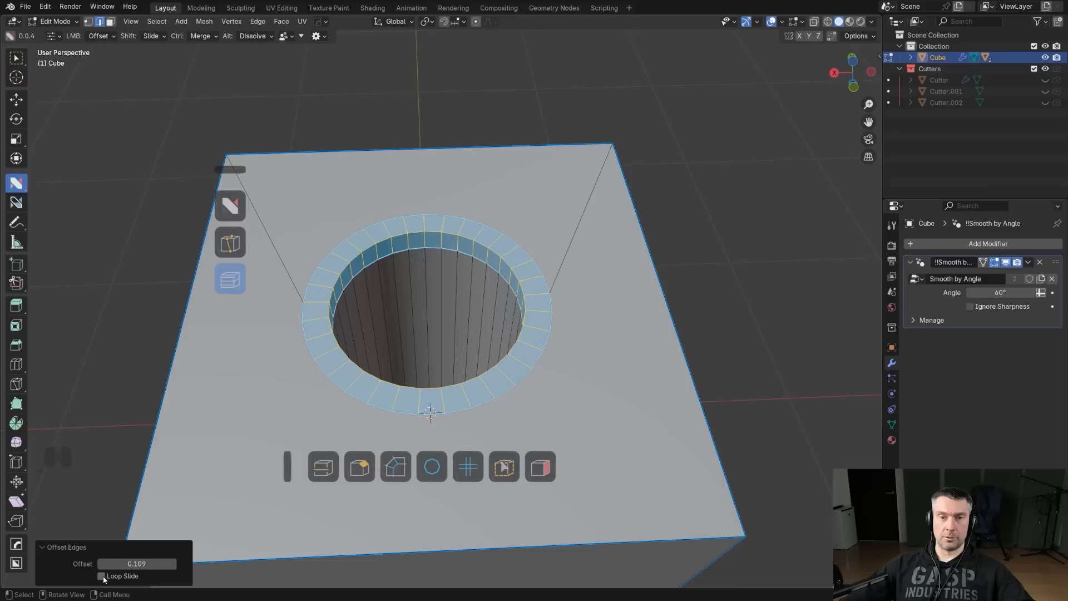
pyautogui.click(101, 576)
pyautogui.click(101, 576)
pyautogui.hotkey('ctrl', 'z')
pyautogui.hotkey('ctrl', 'z')
# - Project the hole's rim loop outward onto the surrounding face using Project Loop with Face orientation, and clear the selection
pyautogui.keyDown('shift'); pyautogui.scroll(-1, 556, 322); pyautogui.keyUp('shift')
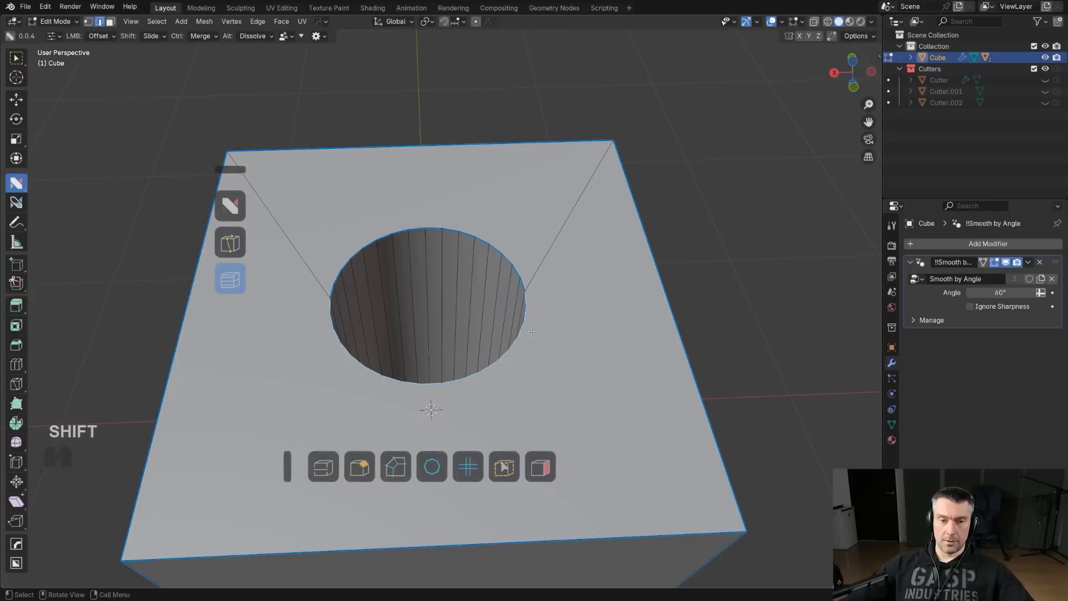
pyautogui.keyDown('alt'); pyautogui.keyDown('shift'); pyautogui.click(504, 243); pyautogui.keyUp('shift'); pyautogui.keyUp('alt')
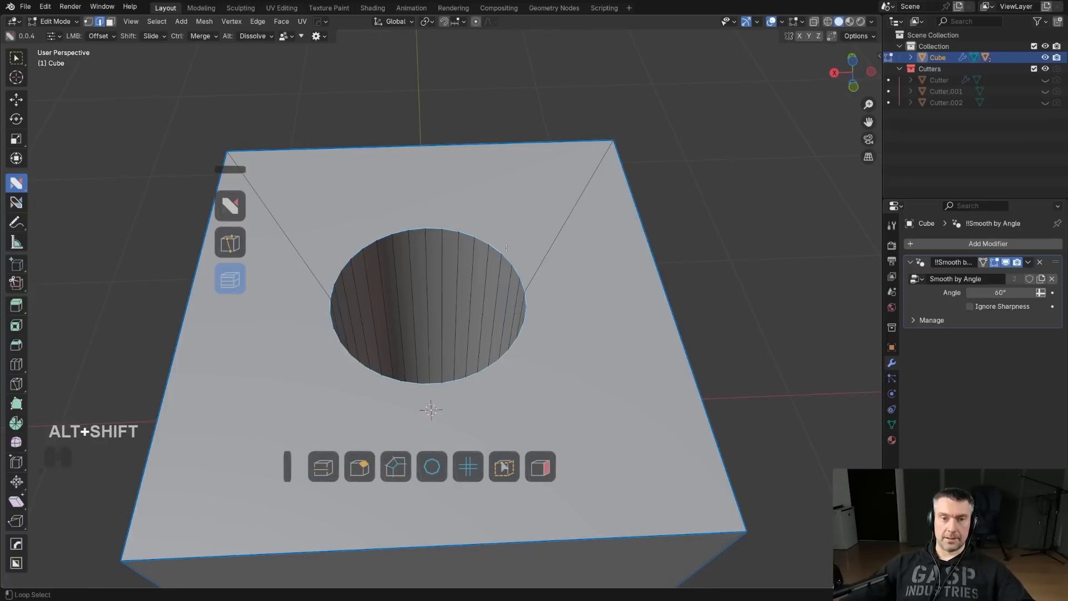
pyautogui.click(401, 470)
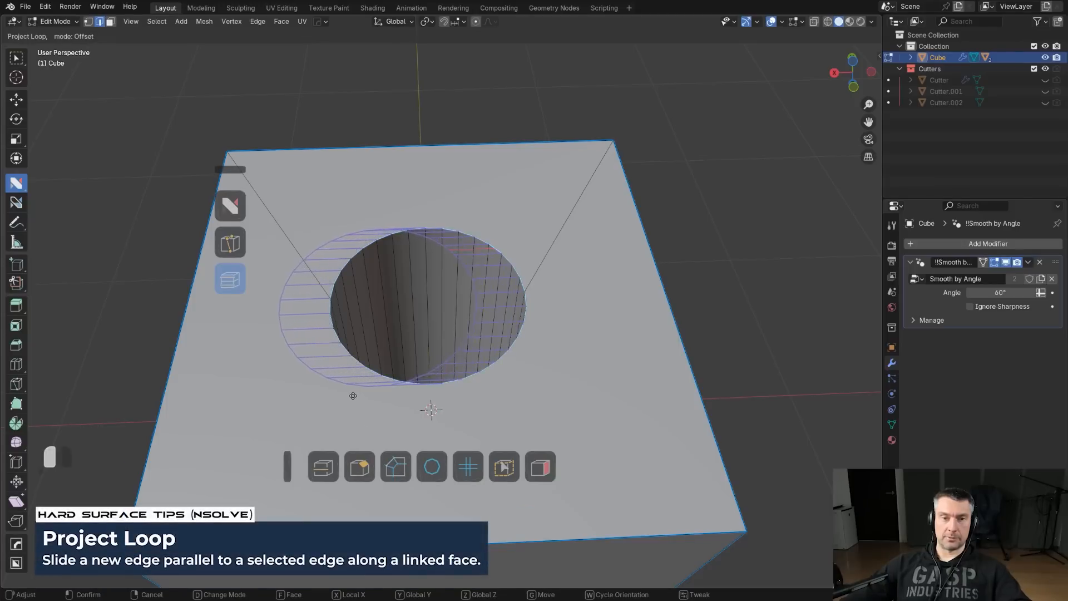
pyautogui.press('f')
pyautogui.press('f')
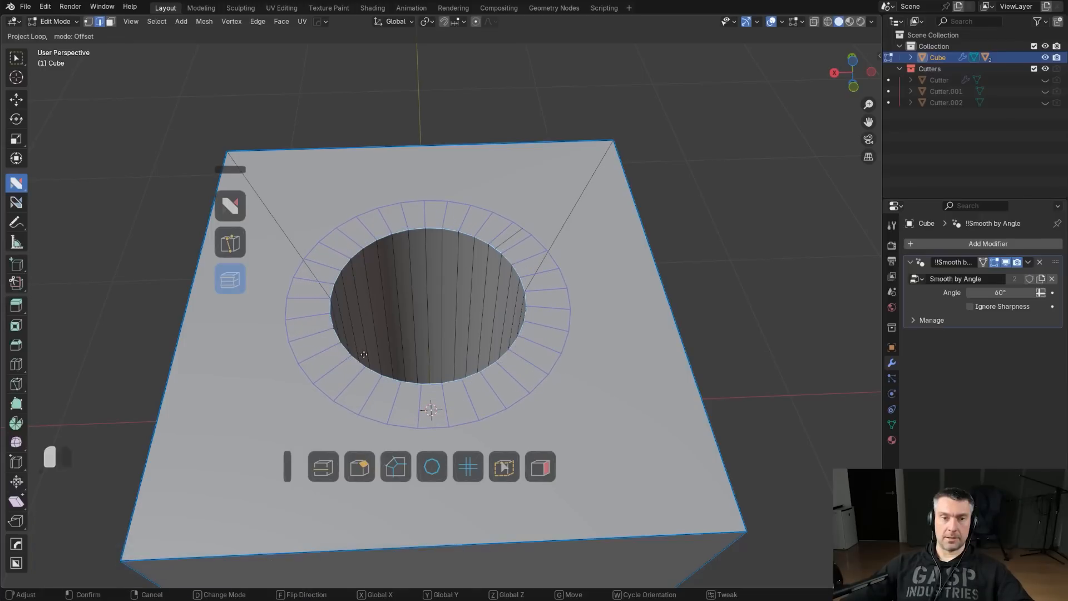
pyautogui.click(382, 353)
pyautogui.moveTo(505, 222); pyautogui.dragTo(507, 251, button='middle')
pyautogui.click(769, 238)
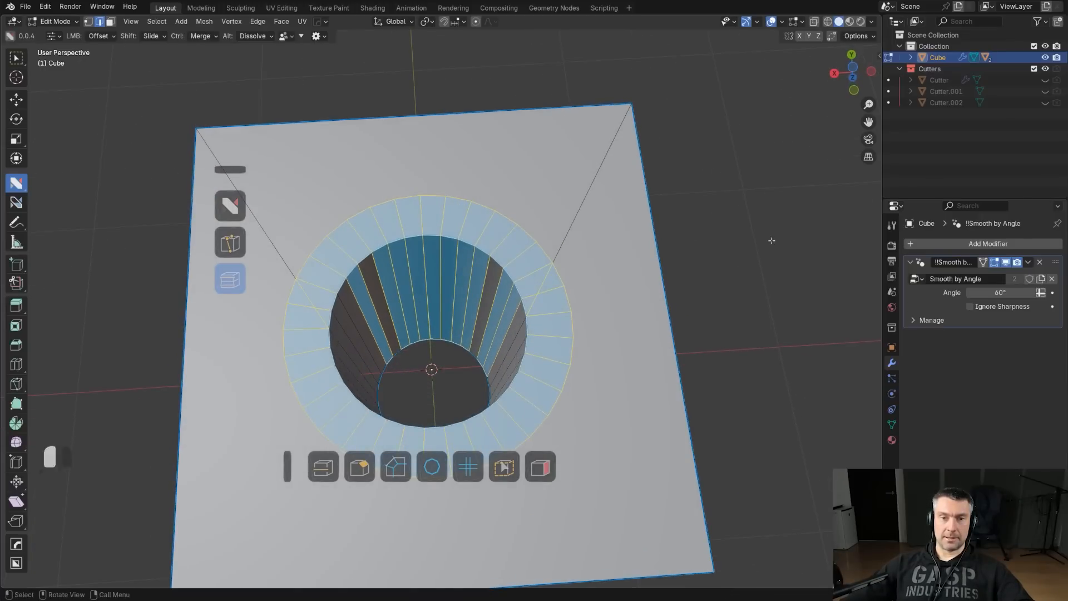
# - Switch to vertex selection and replace the nSolve tool's Merge operator with Collapse
pyautogui.scroll(2, 620, 273)
pyautogui.keyDown('shift'); pyautogui.moveTo(619, 273); pyautogui.dragTo(473, 253, button='middle'); pyautogui.keyUp('shift')
pyautogui.scroll(2, 576, 283)
pyautogui.scroll(2, 573, 262)
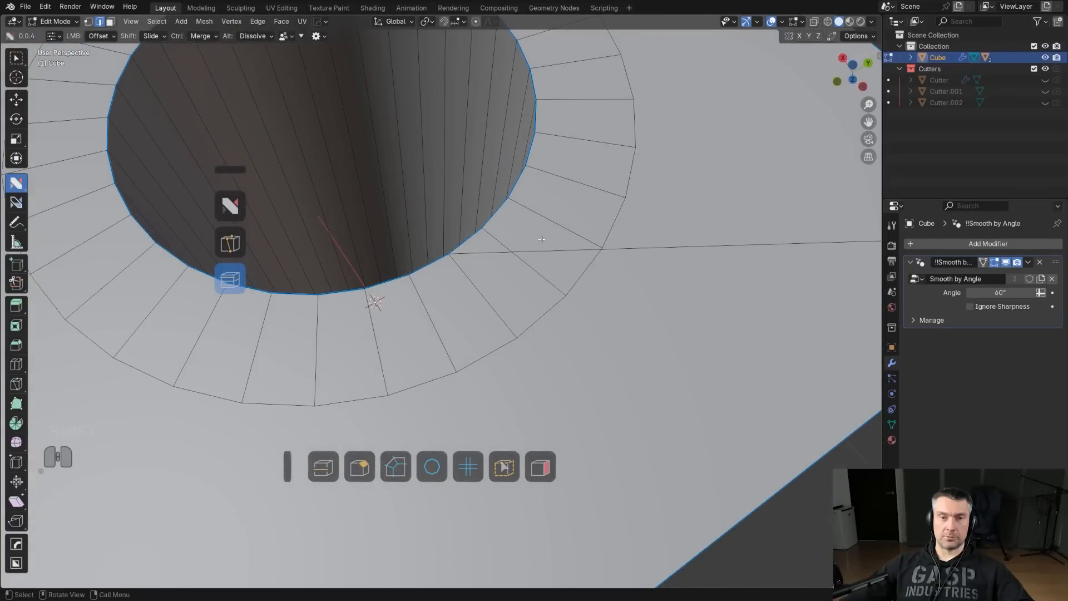
pyautogui.scroll(-3, 581, 267)
pyautogui.scroll(3, 564, 266)
pyautogui.moveTo(565, 266); pyautogui.dragTo(589, 345, button='middle')
pyautogui.scroll(-3, 589, 346)
pyautogui.press('1')
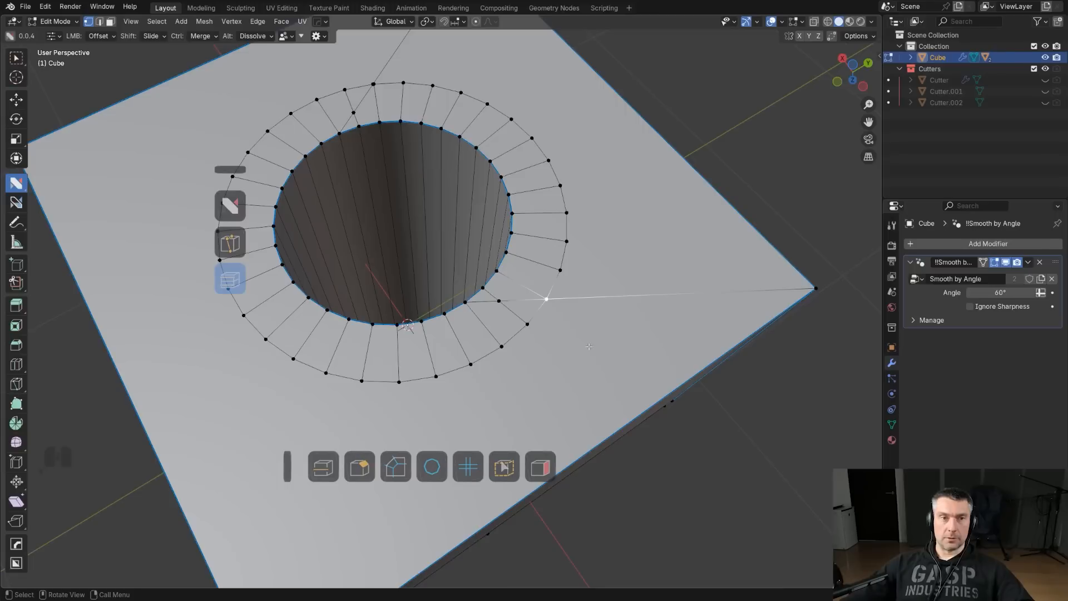
pyautogui.click(201, 37)
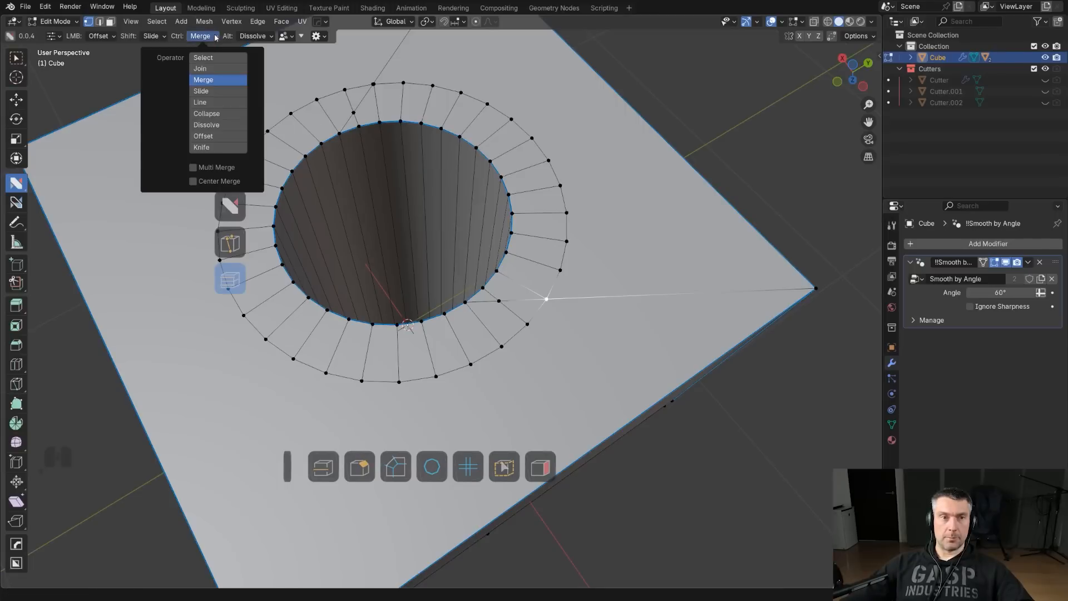
pyautogui.click(211, 114)
# - Try collapsing the vertices near the rim where the diagonal edge crosses the projected ring, and undo it
pyautogui.scroll(2, 597, 313)
pyautogui.keyDown('shift'); pyautogui.moveTo(598, 313); pyautogui.dragTo(572, 304, button='middle'); pyautogui.keyUp('shift')
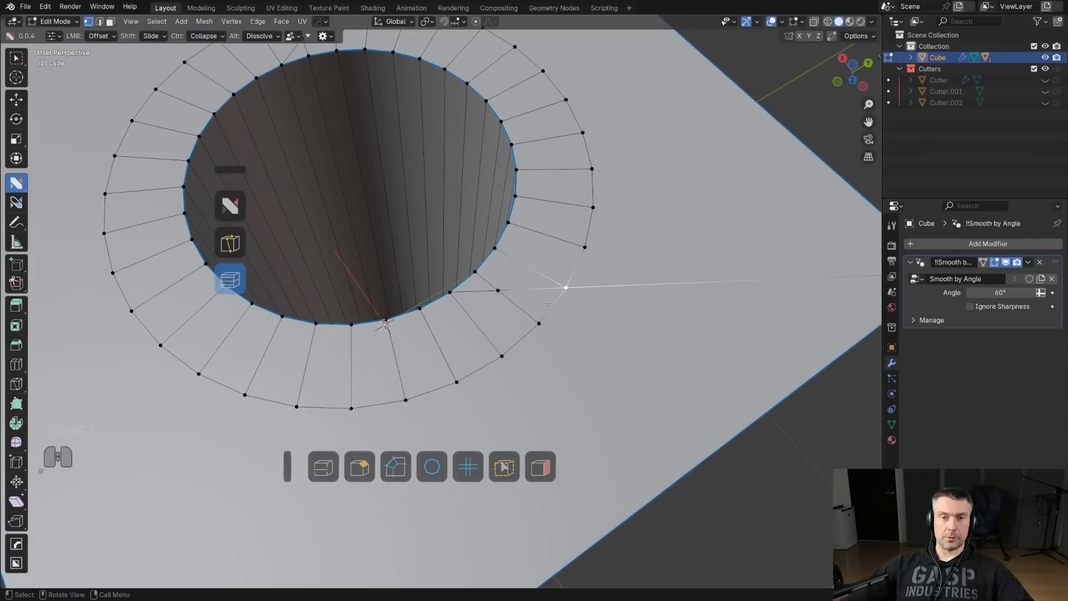
pyautogui.keyDown('ctrl'); pyautogui.click(475, 273); pyautogui.keyUp('ctrl')
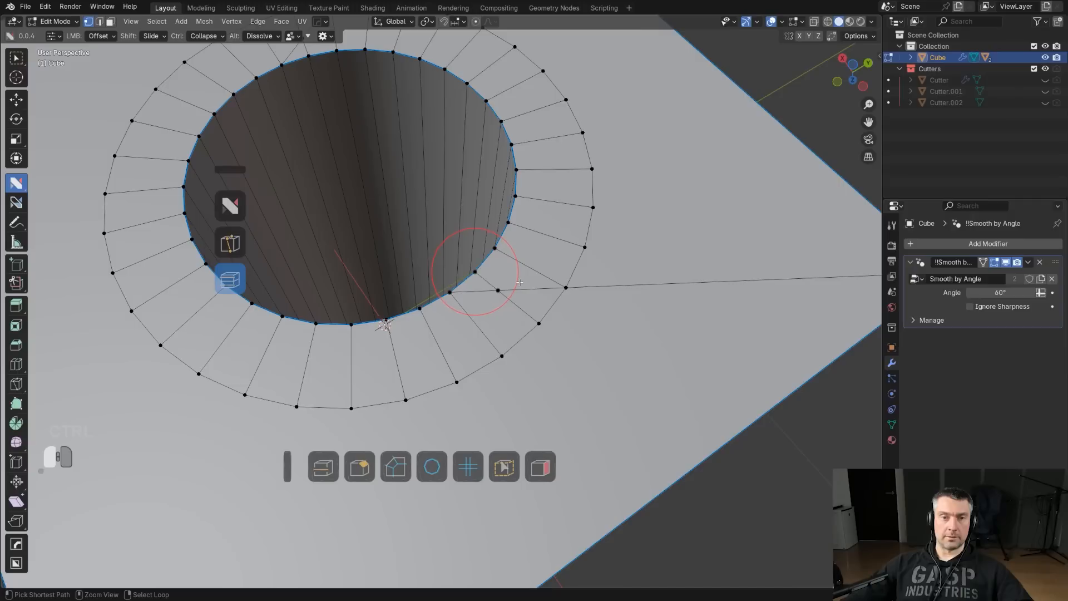
pyautogui.keyDown('ctrl'); pyautogui.moveTo(520, 282); pyautogui.dragTo(520, 282); pyautogui.keyUp('ctrl')
pyautogui.hotkey('ctrl', 'z')
# - Dissolve the stray vertices where the diagonal edges cross the projected ring on both sides of the hole
pyautogui.moveTo(519, 284); pyautogui.dragTo(544, 288, button='middle')
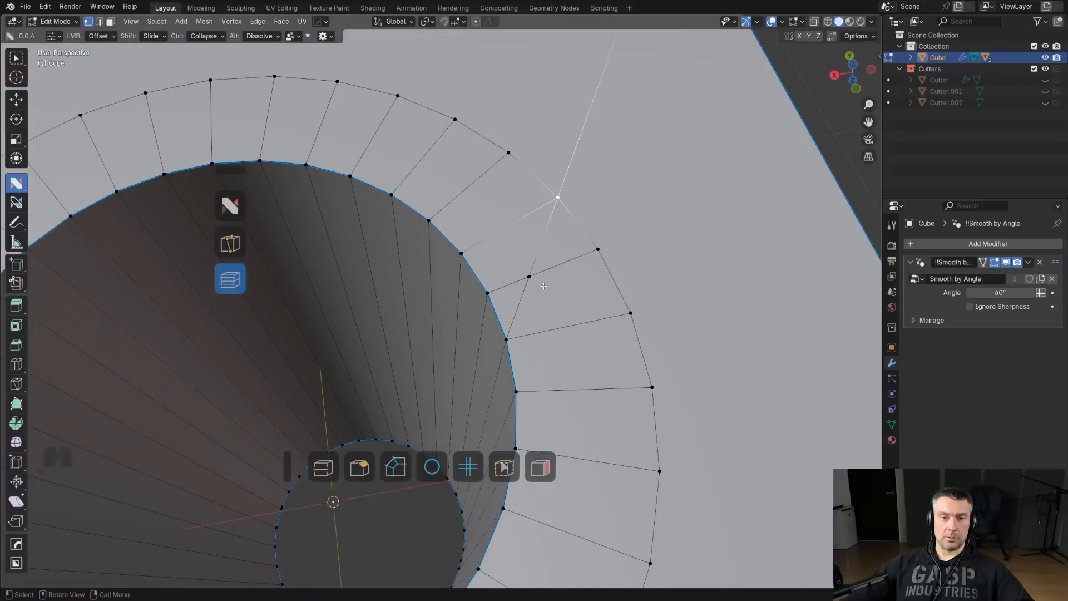
pyautogui.moveTo(547, 244); pyautogui.dragTo(395, 143, button='middle')
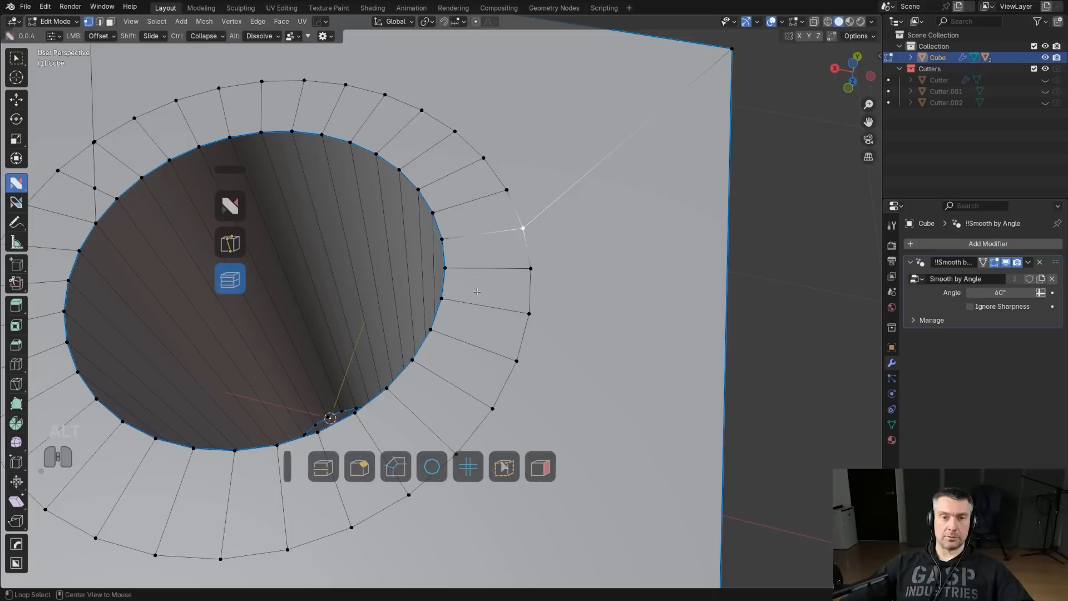
pyautogui.scroll(-3, 560, 264)
pyautogui.keyDown('shift'); pyautogui.moveTo(358, 267); pyautogui.dragTo(536, 290, button='middle'); pyautogui.keyUp('shift')
pyautogui.scroll(3, 536, 290)
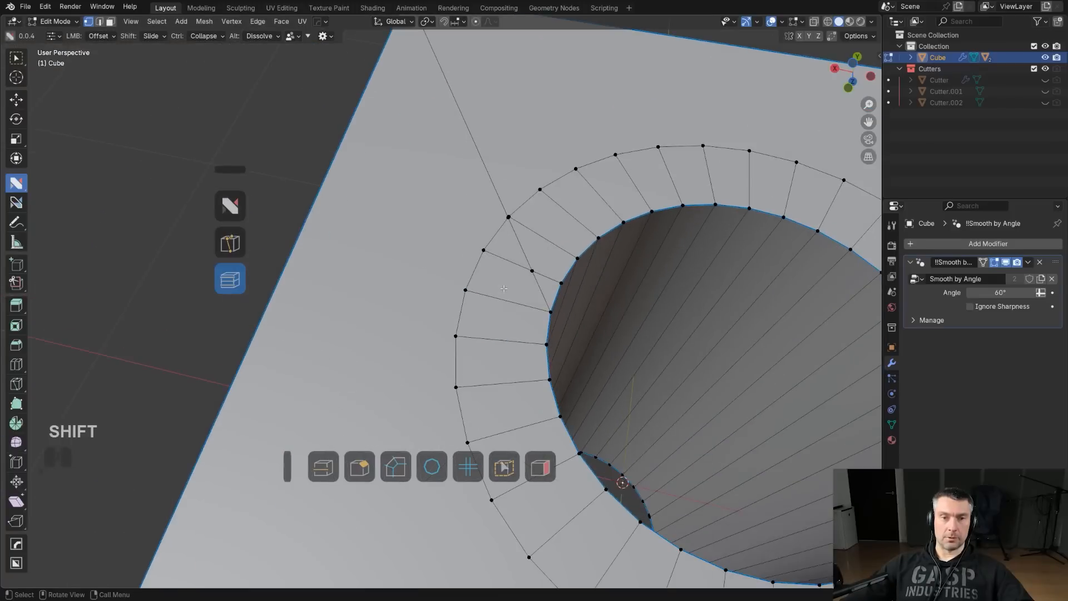
pyautogui.keyDown('alt'); pyautogui.click(519, 250); pyautogui.keyUp('alt')
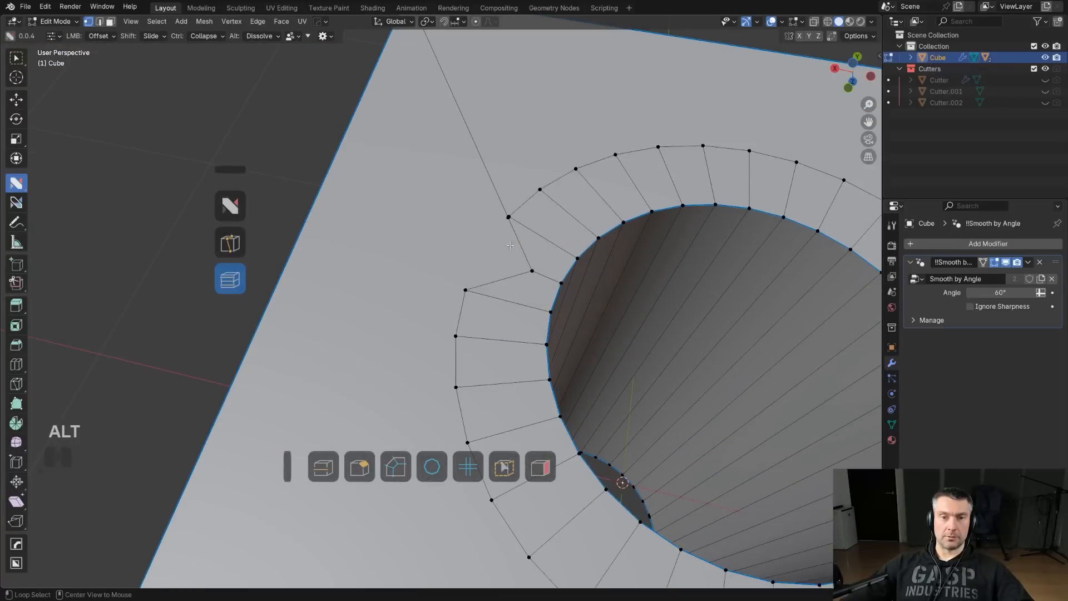
pyautogui.hotkey('ctrl', 'z')
pyautogui.keyDown('alt'); pyautogui.click(530, 247); pyautogui.keyUp('alt')
pyautogui.scroll(-5, 579, 278)
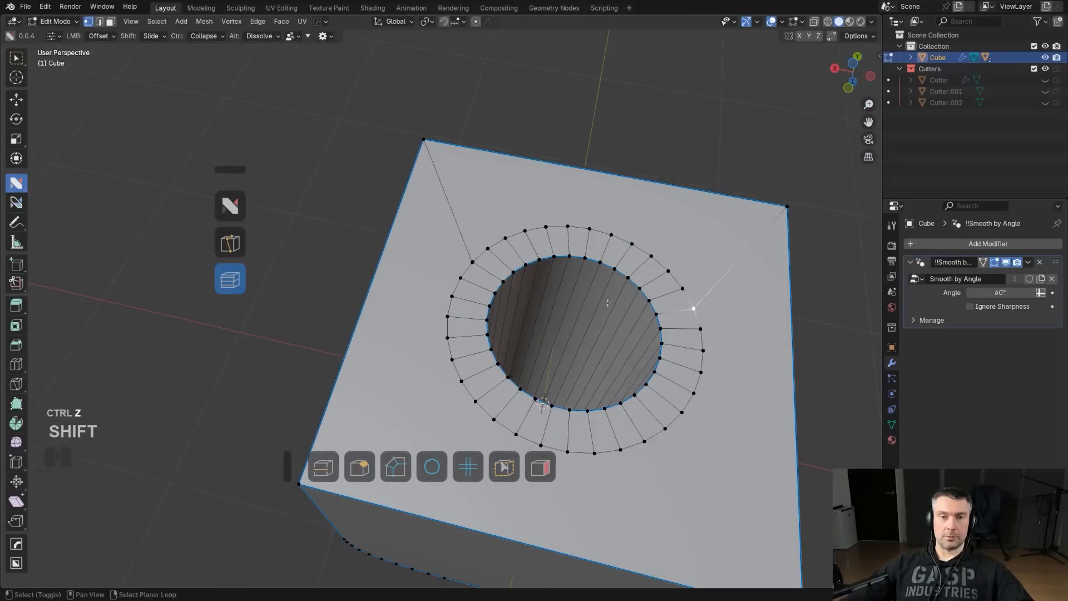
# - Collapse the nearly coincident vertices where the diagonal edge meets the outer ring, with a radius of about 105
pyautogui.keyDown('shift'); pyautogui.moveTo(615, 305); pyautogui.dragTo(526, 285, button='middle'); pyautogui.keyUp('shift')
pyautogui.scroll(4, 392, 223)
pyautogui.scroll(5, 392, 223)
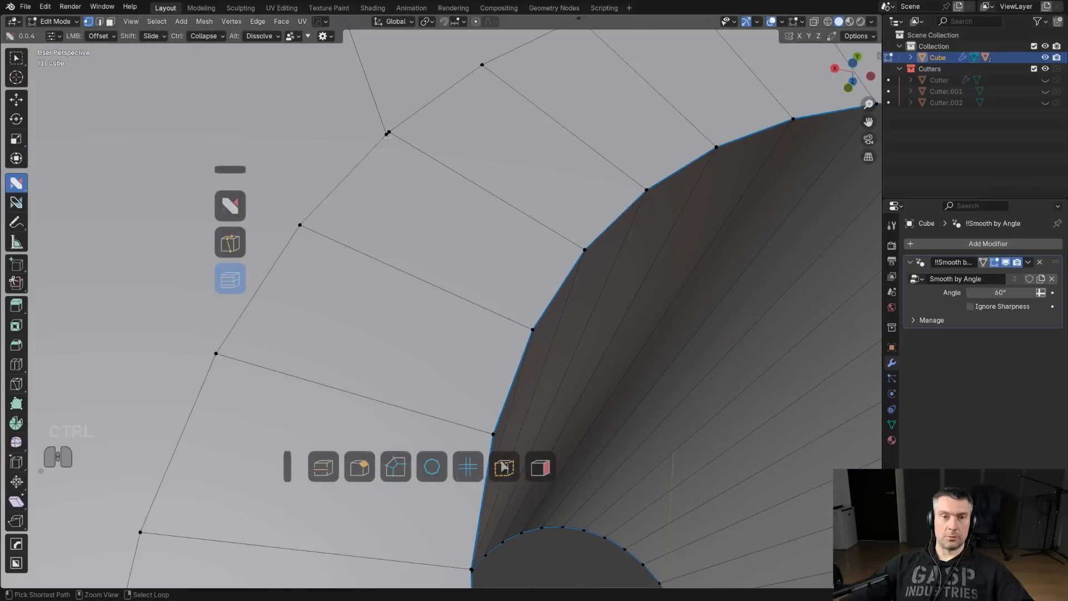
pyautogui.keyDown('ctrl'); pyautogui.moveTo(421, 148); pyautogui.dragTo(427, 149); pyautogui.keyUp('ctrl')
pyautogui.scroll(-7, 528, 206)
pyautogui.keyDown('shift'); pyautogui.moveTo(656, 239); pyautogui.dragTo(523, 222, button='middle'); pyautogui.keyUp('shift')
pyautogui.scroll(6, 662, 211)
pyautogui.keyDown('shift'); pyautogui.moveTo(684, 160); pyautogui.dragTo(605, 241, button='middle'); pyautogui.keyUp('shift')
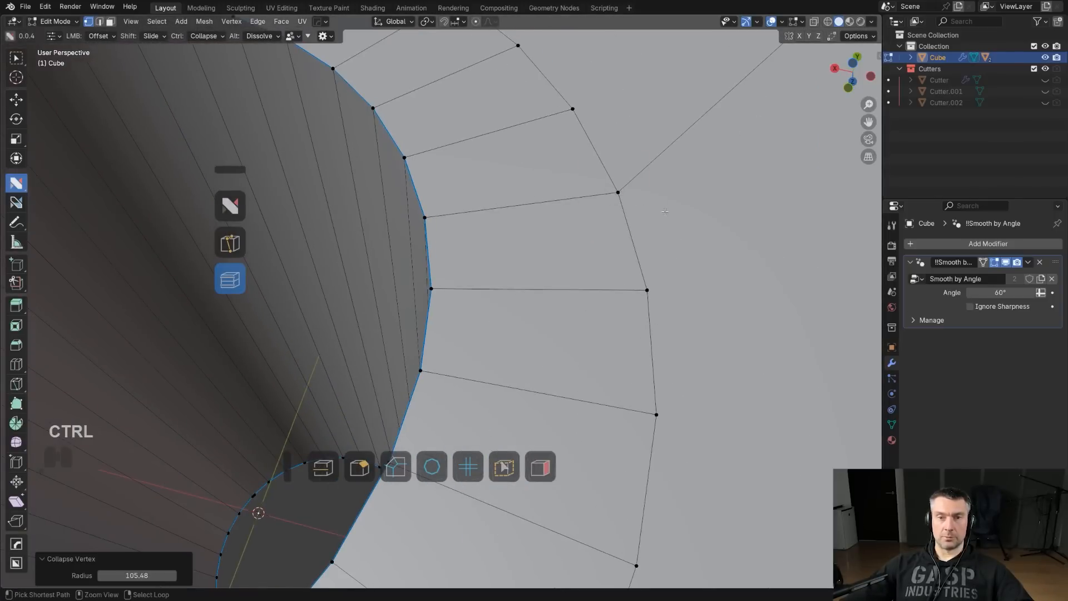
# - Try inserting an edge loop around the inner wall of the hole, and undo it
pyautogui.scroll(-10, 501, 217)
pyautogui.keyDown('shift'); pyautogui.moveTo(410, 309); pyautogui.dragTo(541, 278, button='middle'); pyautogui.keyUp('shift')
pyautogui.scroll(1, 537, 280)
pyautogui.hotkey('ctrl', 'r')
pyautogui.click(493, 308)
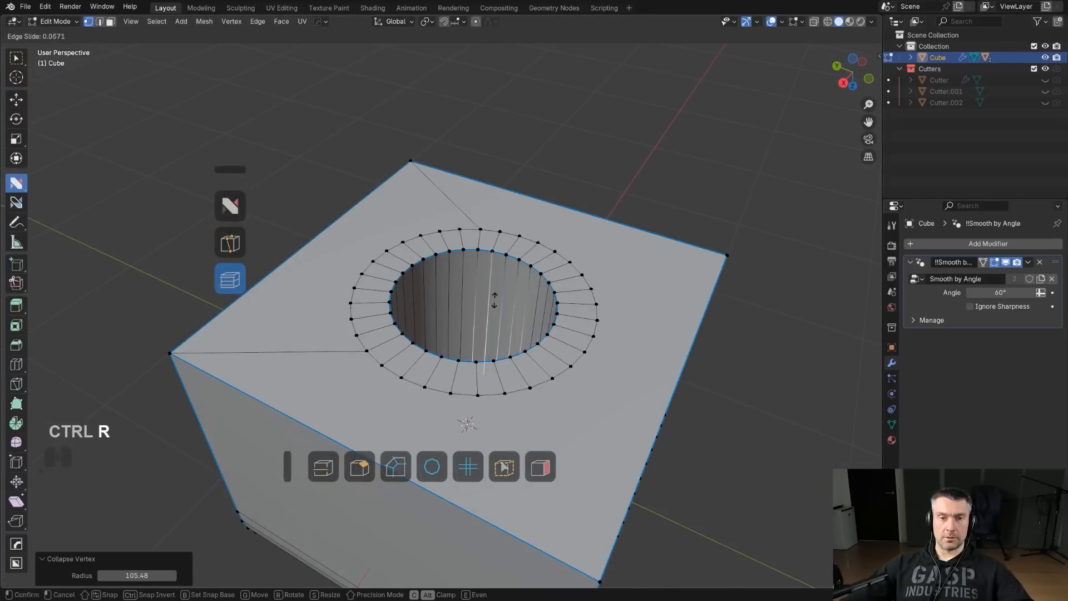
pyautogui.click(509, 254)
pyautogui.scroll(4, 510, 254)
pyautogui.hotkey('ctrl', 'z')
pyautogui.moveTo(615, 279)
pyautogui.mouseDown(button='middle')
pyautogui.moveTo(662, 303)
pyautogui.moveTo(619, 286)
pyautogui.mouseUp(button='middle')
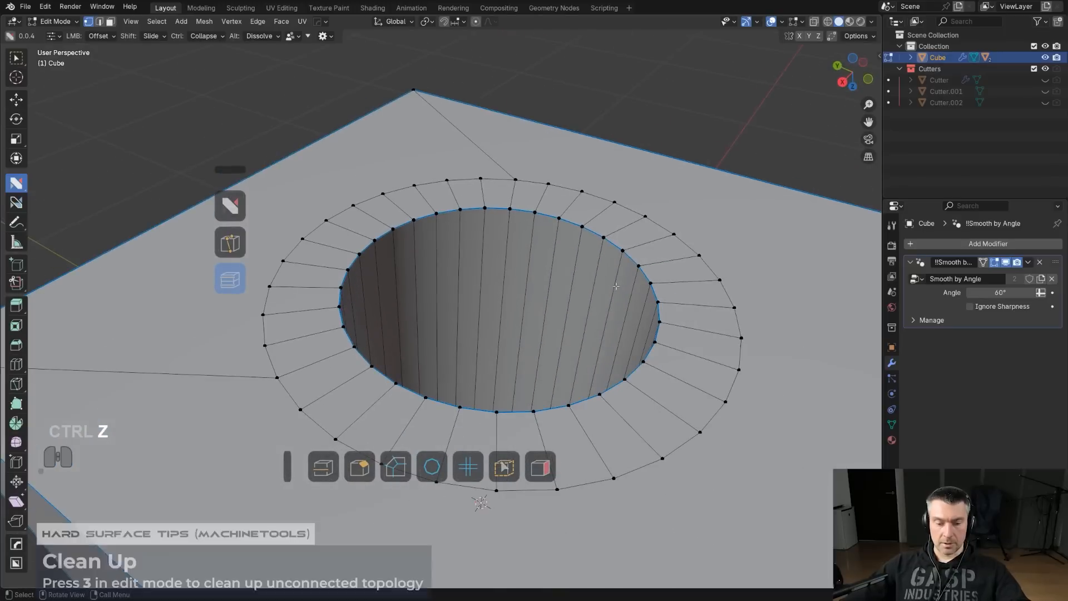
# - Run the MACHIN3 Clean Up on the mesh to remove unconnected topology
pyautogui.press('3')
pyautogui.scroll(-3, 619, 288)
pyautogui.scroll(4, 619, 290)
pyautogui.scroll(-2, 588, 277)
pyautogui.scroll(-3, 587, 277)
pyautogui.moveTo(588, 277); pyautogui.dragTo(535, 234, button='middle')
pyautogui.scroll(5, 512, 205)
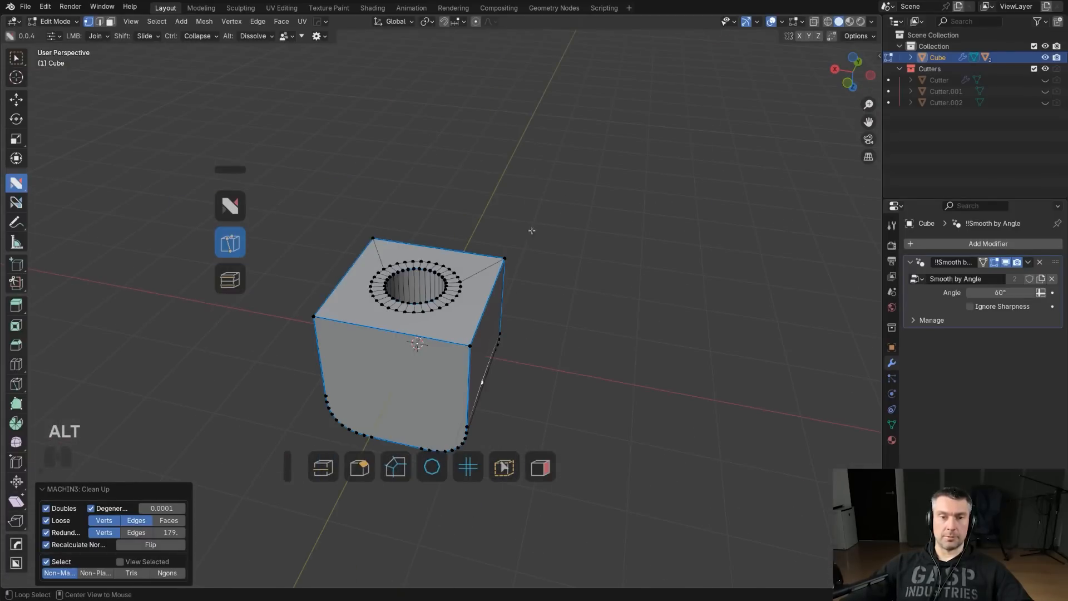
# - Activate BoxCutter in the front orthographic view and set its cutter shape to Box
pyautogui.keyDown('alt'); pyautogui.moveTo(585, 205); pyautogui.dragTo(570, 243, button='middle'); pyautogui.keyUp('alt')
pyautogui.hotkey('alt', 'w')
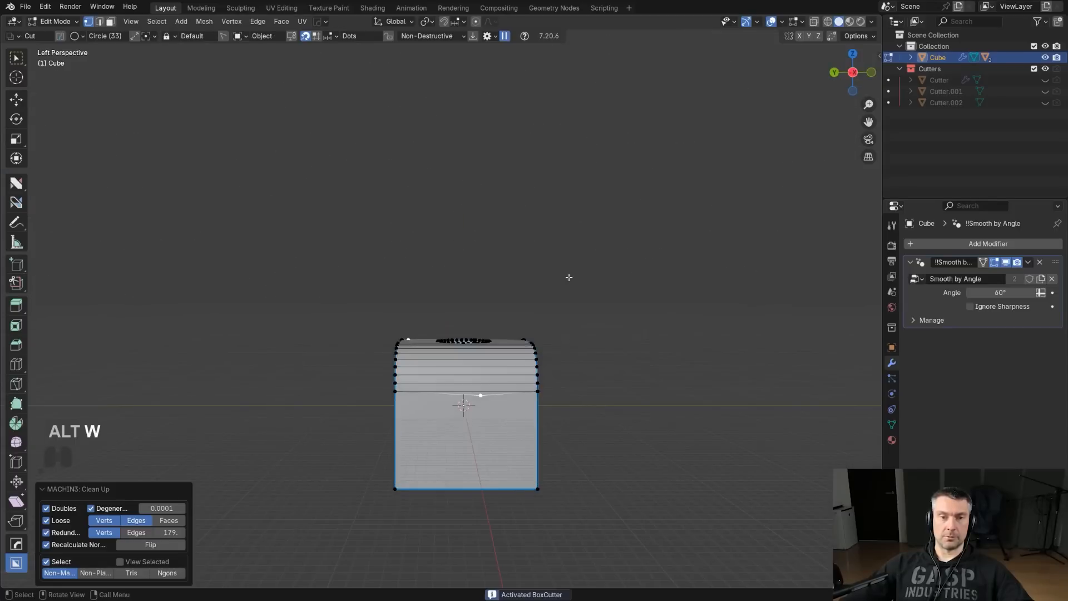
pyautogui.press('KP_5')
pyautogui.keyDown('shift'); pyautogui.moveTo(593, 507); pyautogui.dragTo(584, 246, button='middle'); pyautogui.keyUp('shift')
pyautogui.scroll(-1, 588, 317)
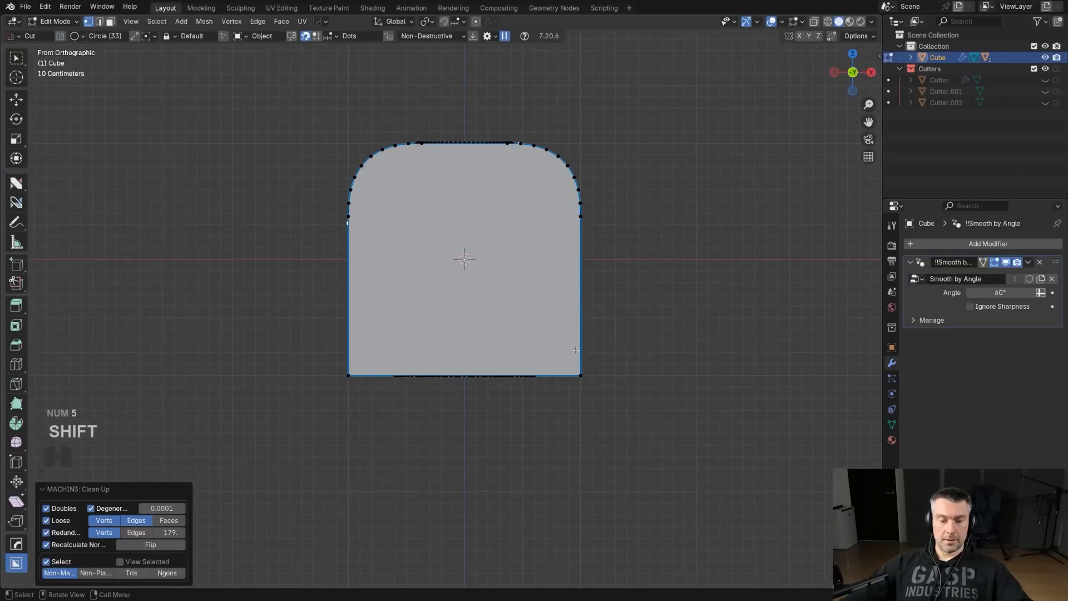
pyautogui.press('d')
pyautogui.press('d')
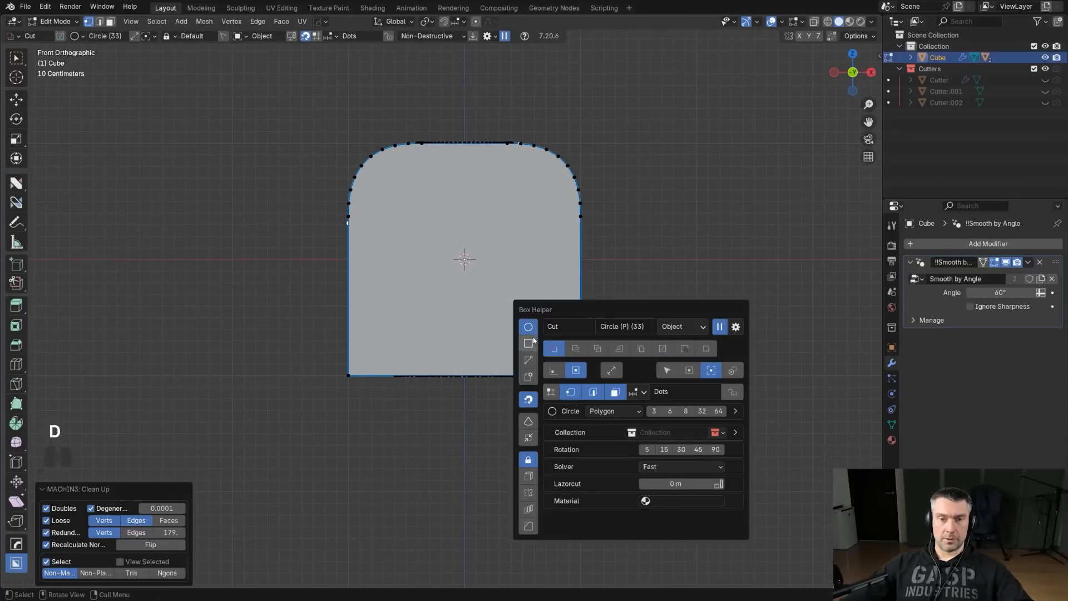
pyautogui.click(531, 340)
# - Draw a box cutter across the block's flat end in front view and apply it as a Knife cut
pyautogui.moveTo(301, 278)
pyautogui.mouseDown()
pyautogui.moveTo(299, 350)
pyautogui.moveTo(486, 378)
pyautogui.mouseUp()
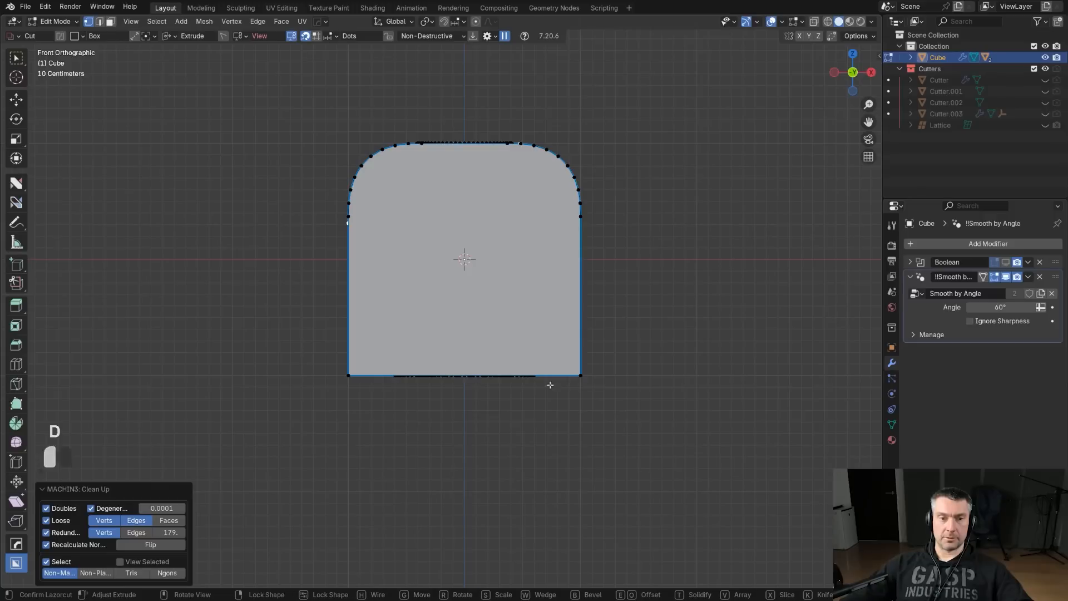
pyautogui.moveTo(311, 330); pyautogui.dragTo(683, 443)
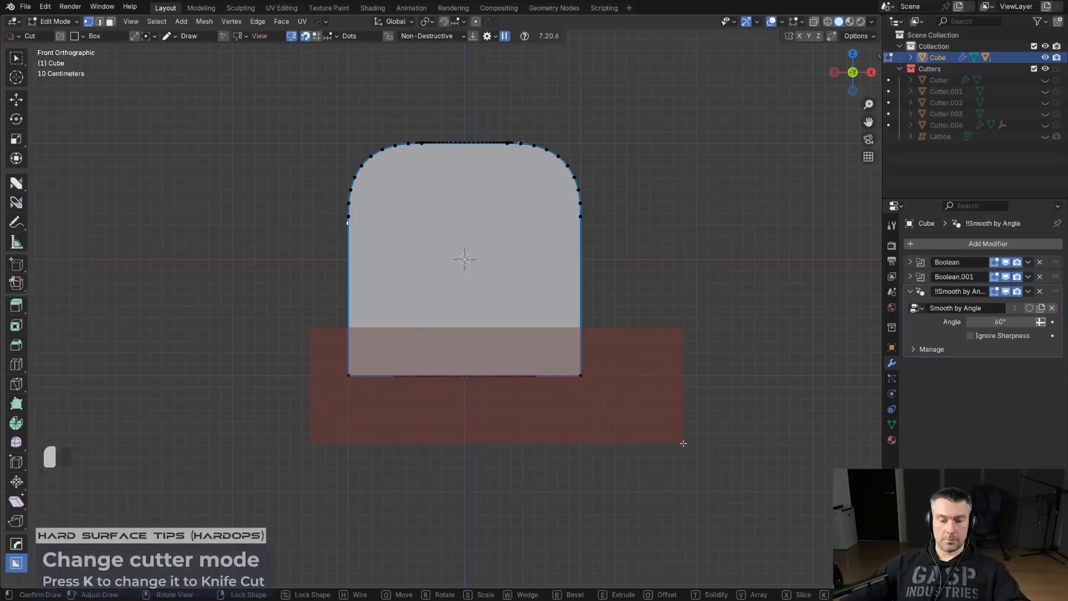
pyautogui.press('k')
pyautogui.press('space')
# - Select the knife-cut edge loop inside the hole and edge-slide it along the wall with a factor of about -0.721
pyautogui.moveTo(684, 442); pyautogui.dragTo(587, 230, button='middle')
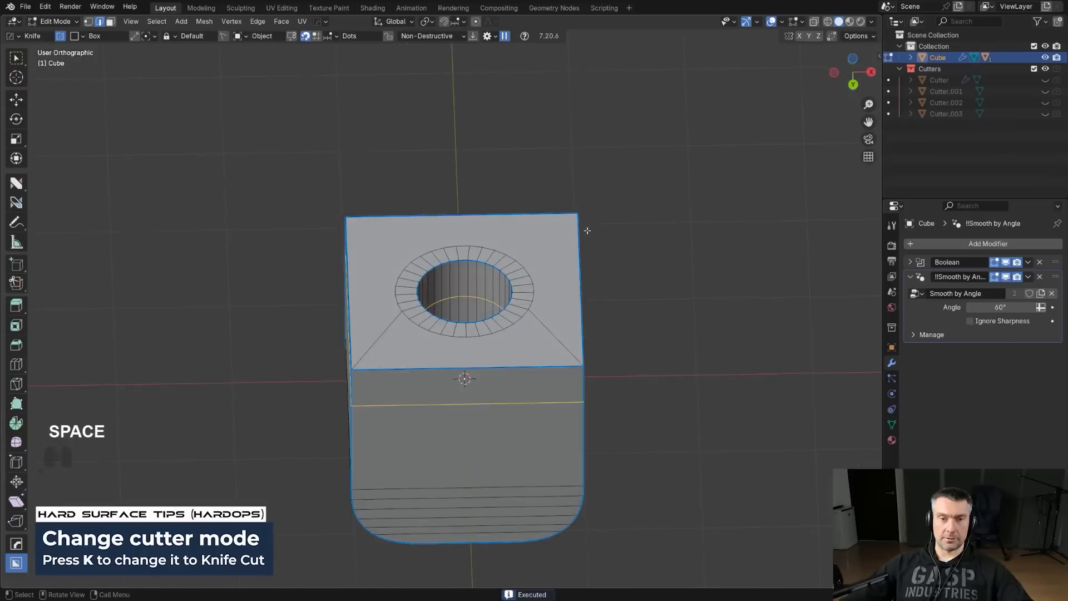
pyautogui.scroll(6, 520, 290)
pyautogui.click(494, 364)
pyautogui.keyDown('alt'); pyautogui.click(516, 284); pyautogui.keyUp('alt')
pyautogui.press('g')
pyautogui.press('g')
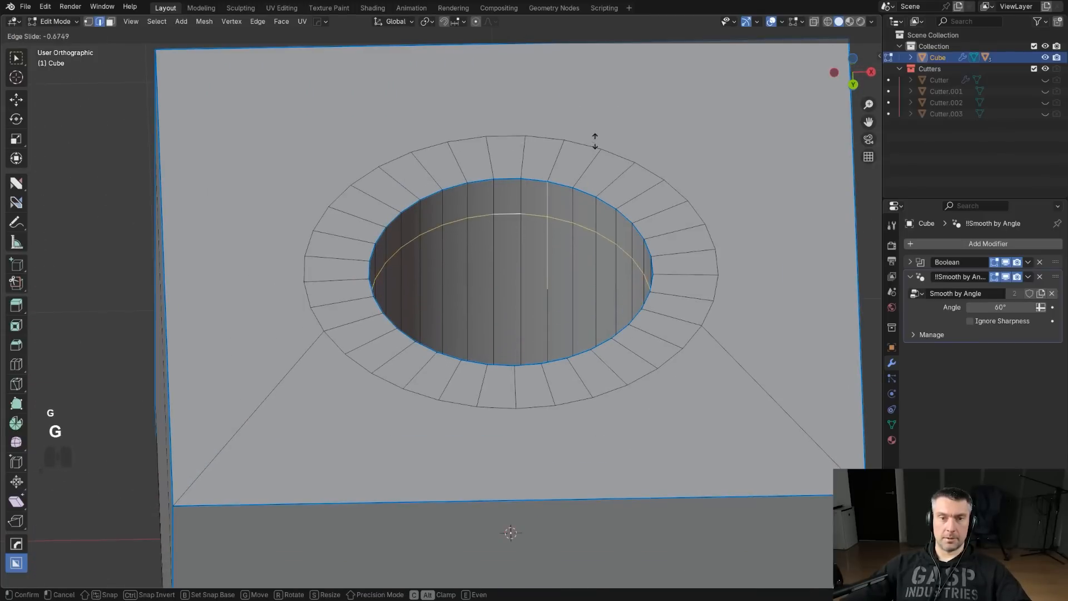
pyautogui.click(608, 109)
# - Inspect the edge loops inside the hole, around its rim and along the block's sides from several angles
pyautogui.scroll(-3, 591, 283)
pyautogui.moveTo(592, 286); pyautogui.dragTo(826, 278, button='middle')
pyautogui.press('KP_5')
pyautogui.moveTo(662, 386); pyautogui.dragTo(489, 365, button='middle')
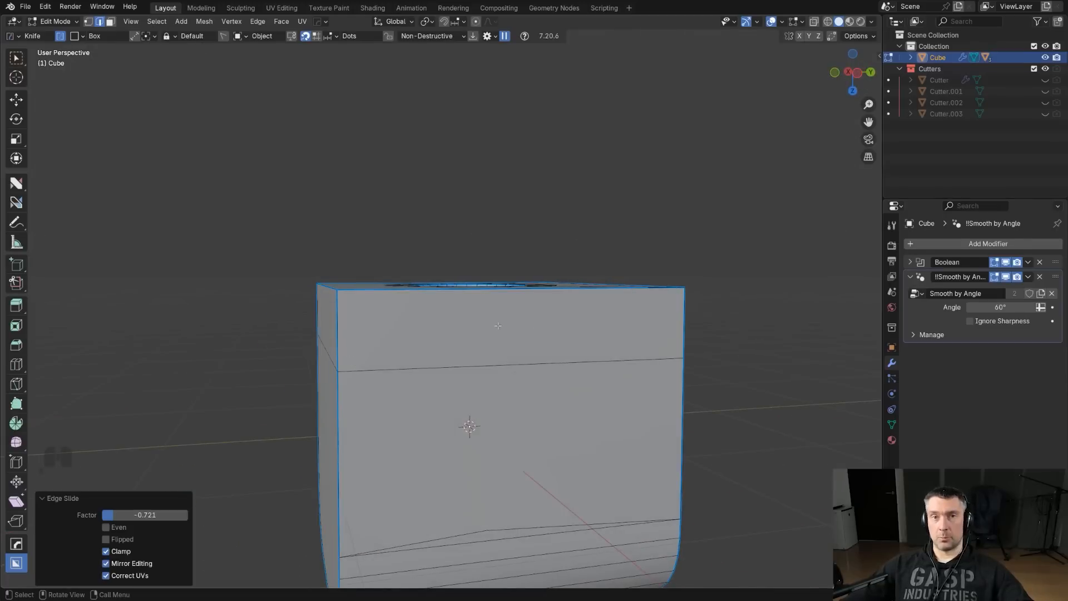
pyautogui.keyDown('shift'); pyautogui.moveTo(490, 371); pyautogui.dragTo(524, 359, button='middle'); pyautogui.keyUp('shift')
pyautogui.scroll(-3, 504, 347)
pyautogui.moveTo(475, 329); pyautogui.dragTo(577, 344, button='middle')
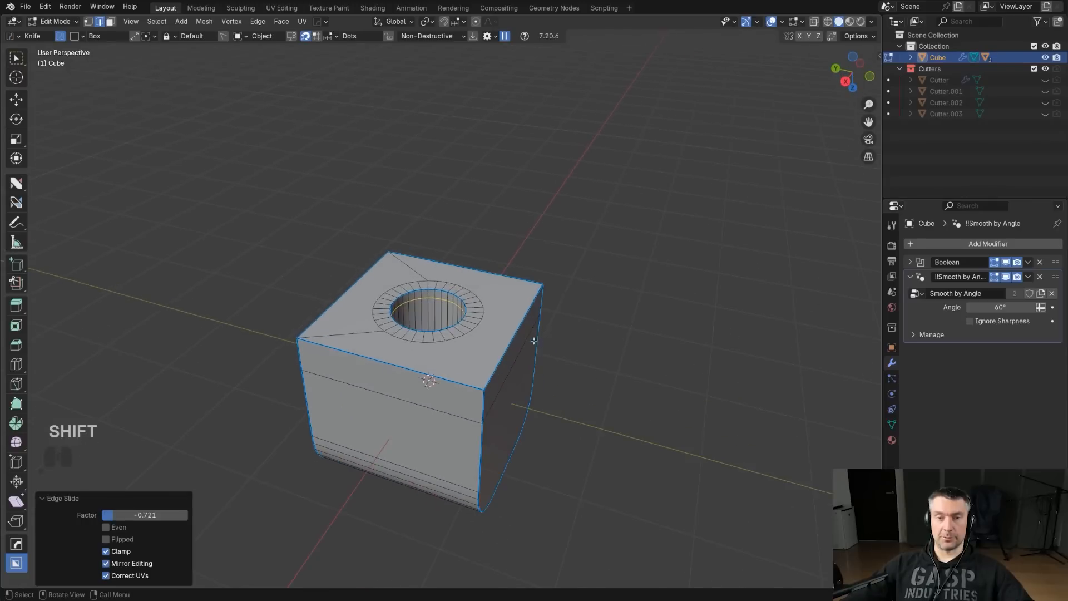
pyautogui.scroll(3, 537, 334)
pyautogui.moveTo(527, 320); pyautogui.dragTo(543, 328, button='middle')
pyautogui.moveTo(705, 327); pyautogui.dragTo(547, 341, button='middle')
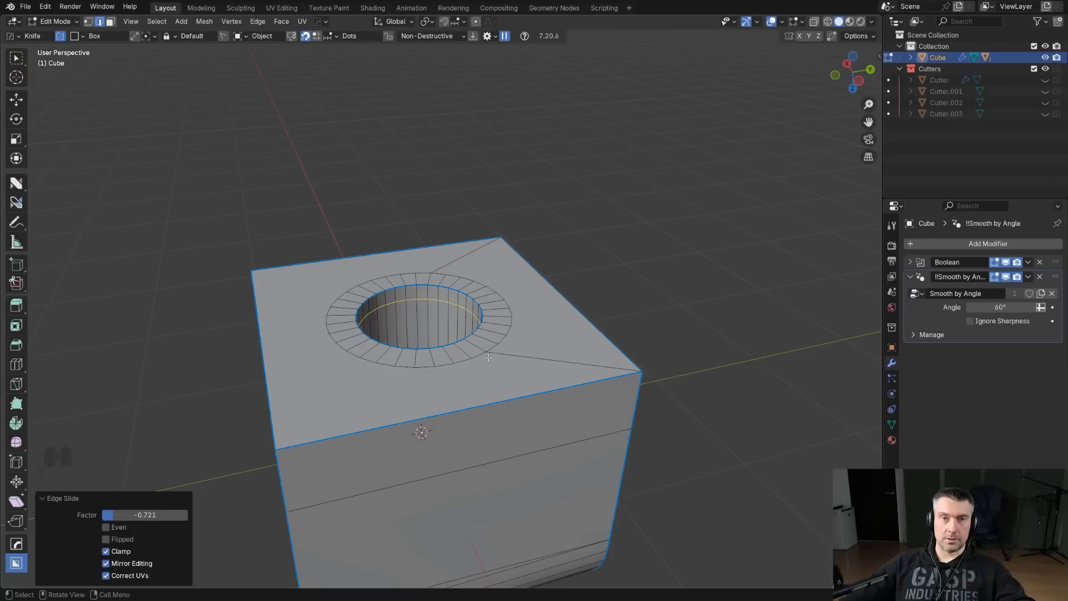
pyautogui.moveTo(419, 312); pyautogui.dragTo(483, 233, button='middle')
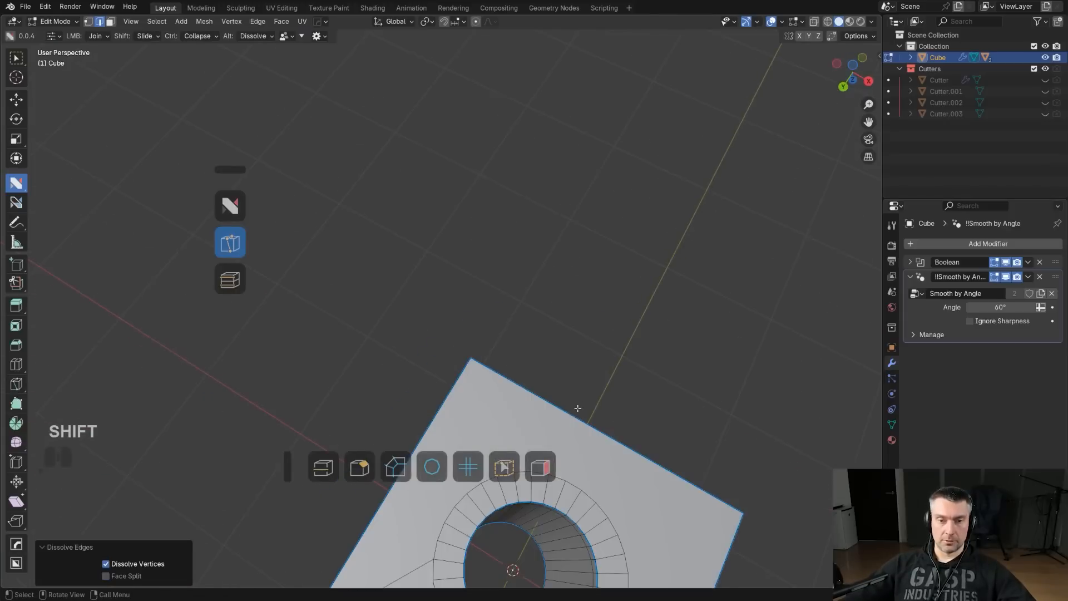
pyautogui.scroll(-3, 577, 408)
pyautogui.scroll(4, 483, 233)
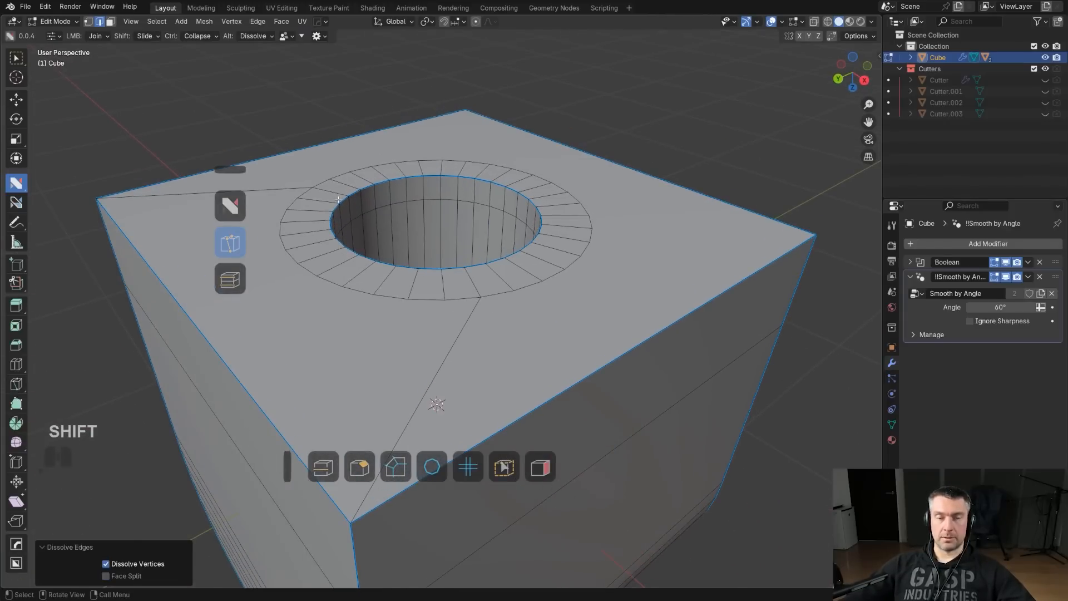
pyautogui.scroll(-2, 464, 377)
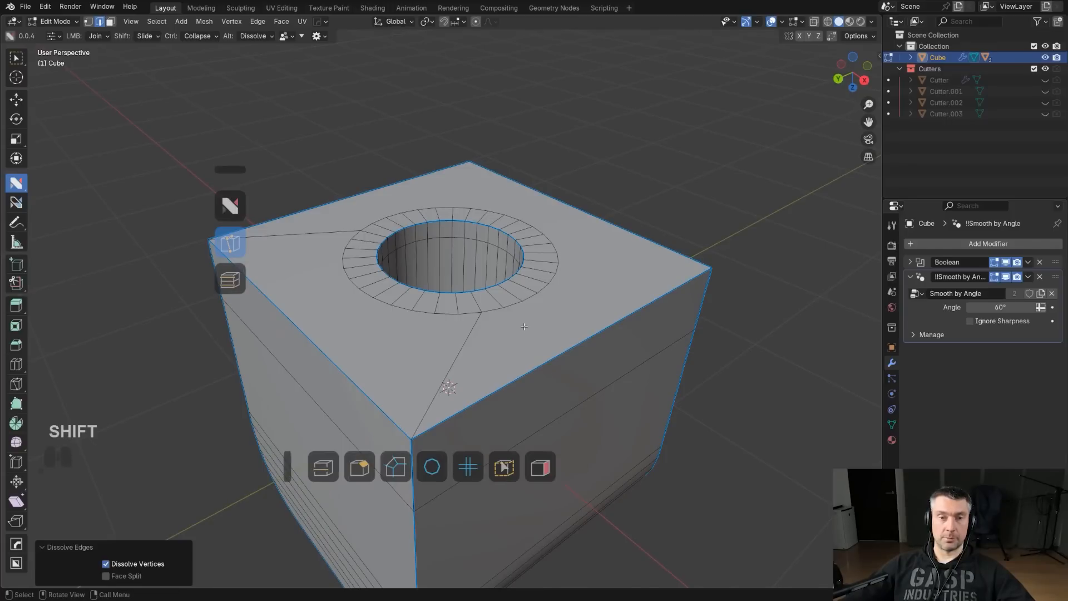
pyautogui.moveTo(544, 294); pyautogui.dragTo(491, 268, button='middle')
pyautogui.scroll(3, 493, 265)
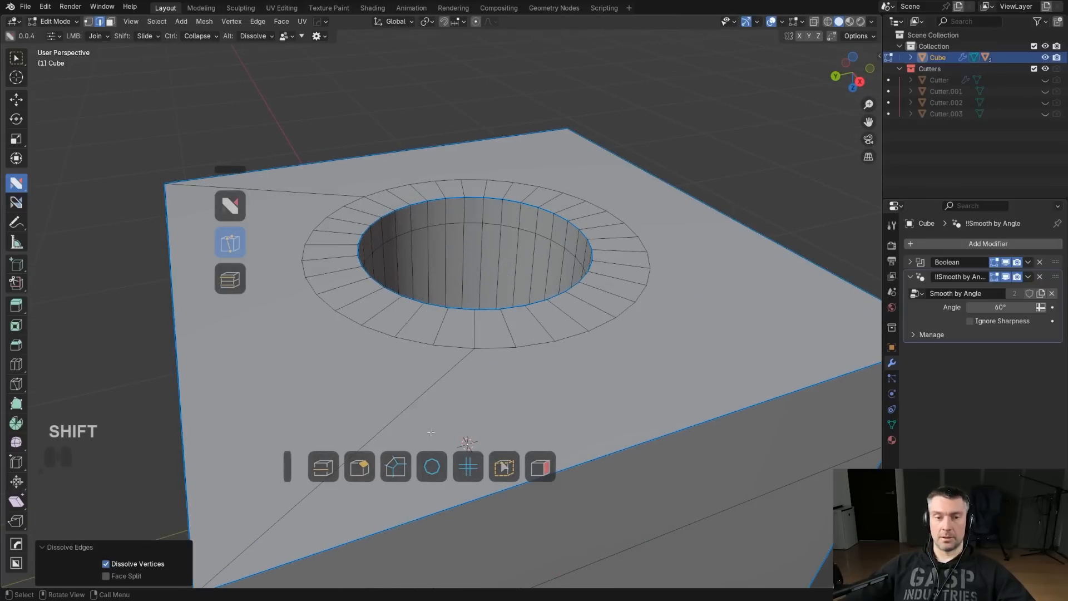
pyautogui.scroll(-3, 428, 466)
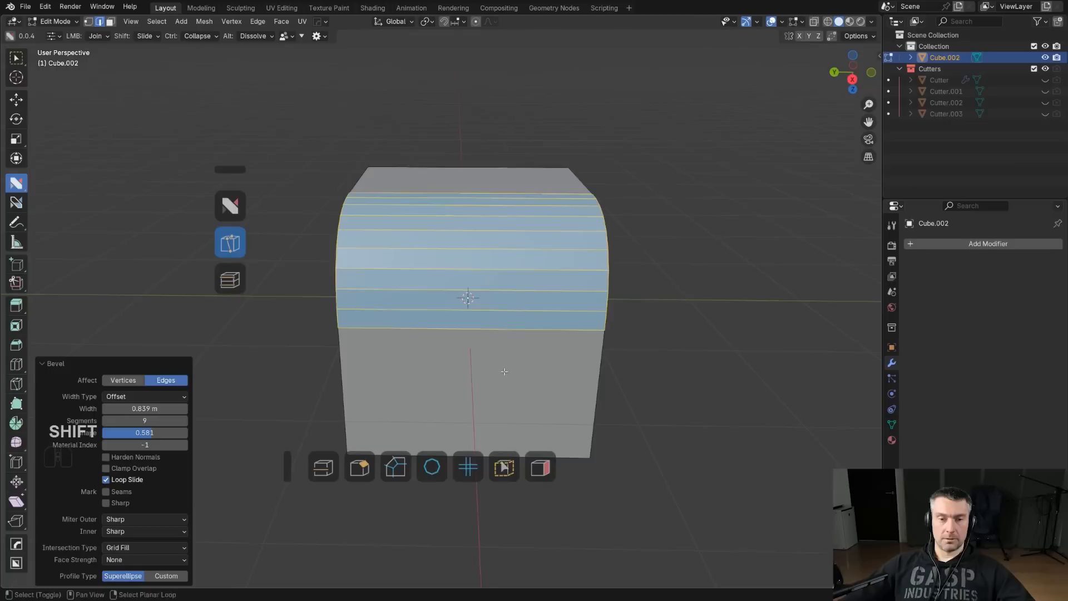
# - Project an 8-segment circle onto the selected beveled faces of the second block with nSolve's Project Circle
pyautogui.click(425, 466)
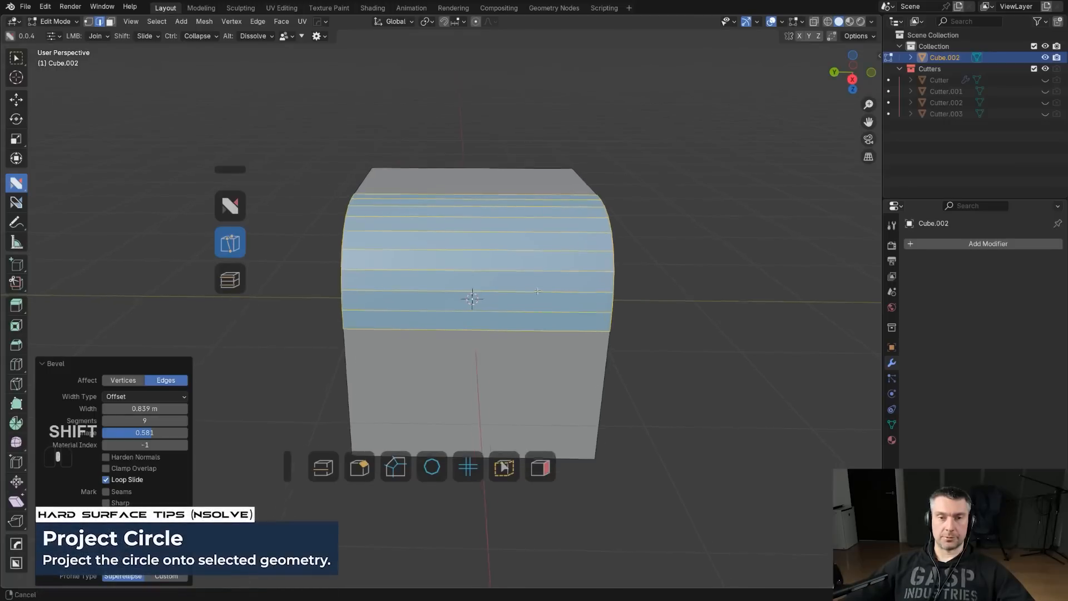
pyautogui.click(549, 309)
pyautogui.moveTo(548, 309); pyautogui.dragTo(447, 443, button='middle')
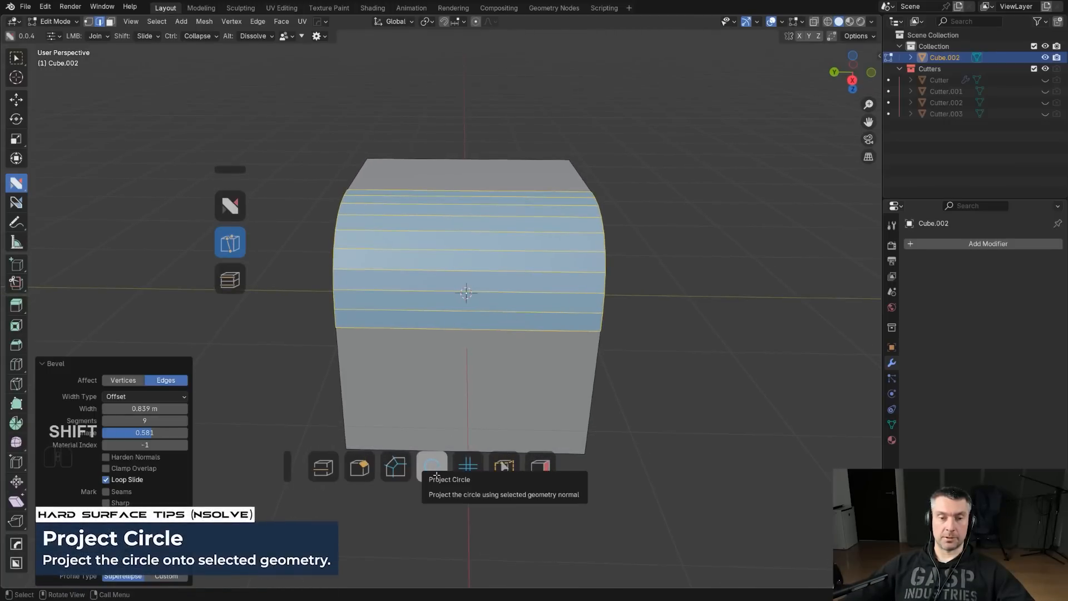
pyautogui.moveTo(433, 463); pyautogui.dragTo(478, 344, button='middle')
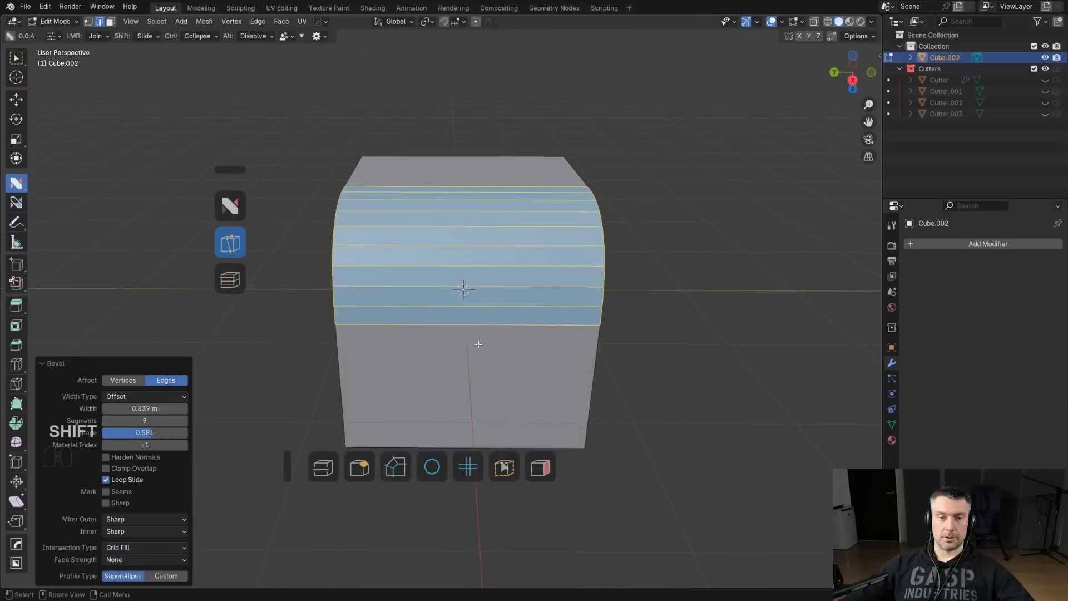
pyautogui.click(432, 465)
pyautogui.moveTo(467, 245); pyautogui.dragTo(523, 284)
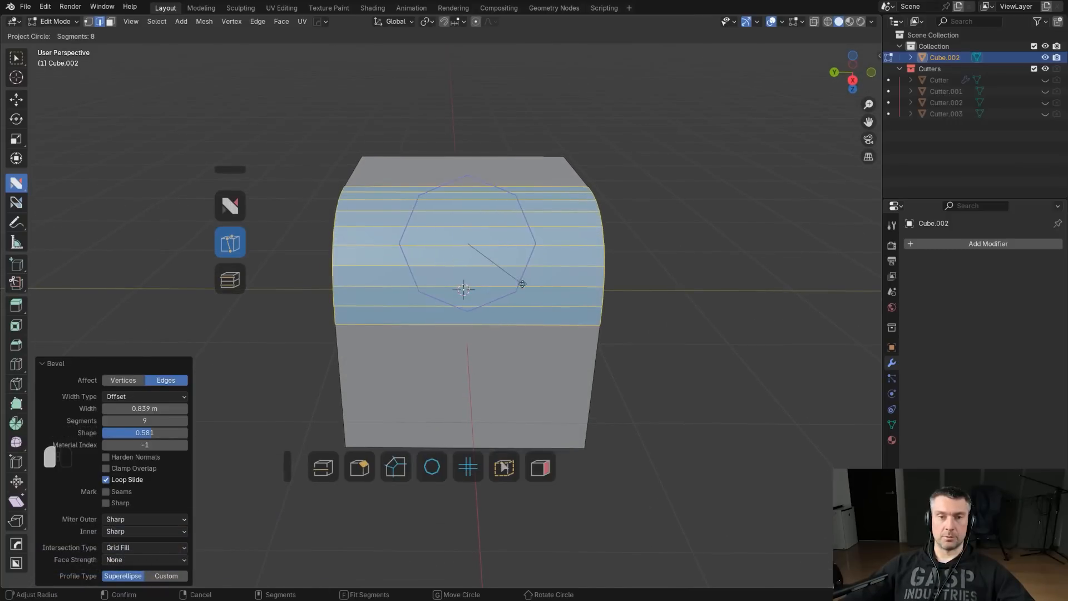
pyautogui.click(521, 282)
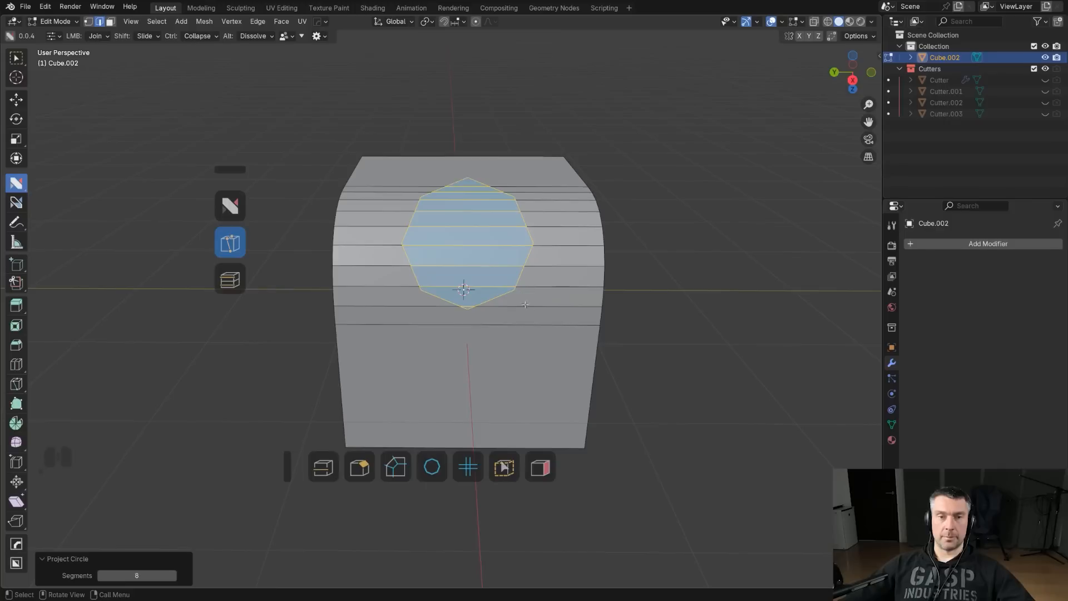
# - Raise the projected circle's segments to 47, check it on the curved surface, and undo the projection
pyautogui.click(119, 575)
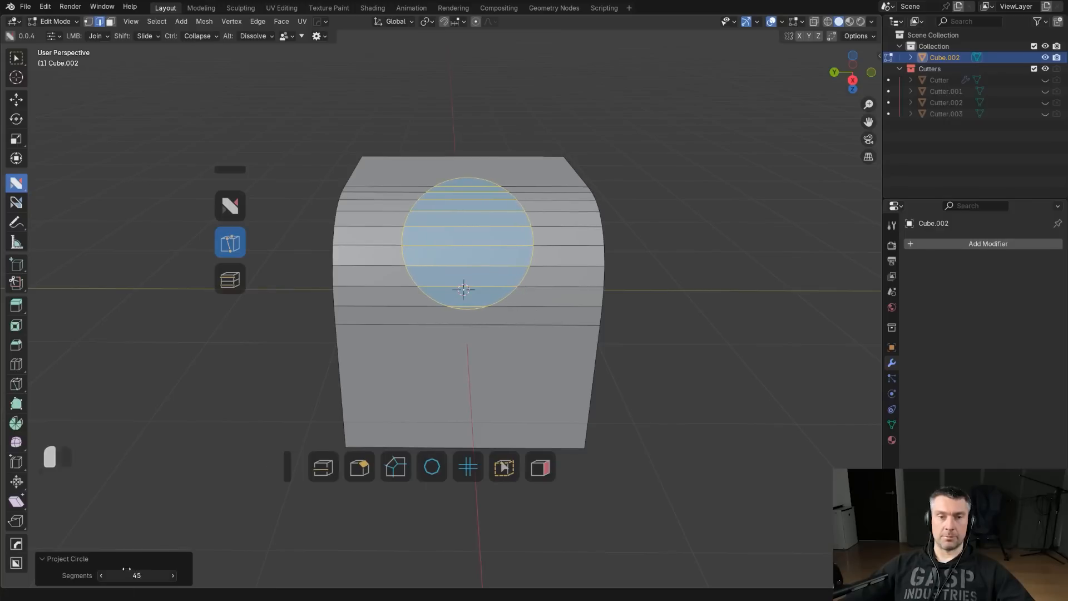
pyautogui.moveTo(155, 182); pyautogui.dragTo(161, 182)
pyautogui.moveTo(671, 269); pyautogui.dragTo(498, 169, button='middle')
pyautogui.moveTo(532, 283); pyautogui.dragTo(567, 263, button='middle')
pyautogui.hotkey('ctrl', 'z')
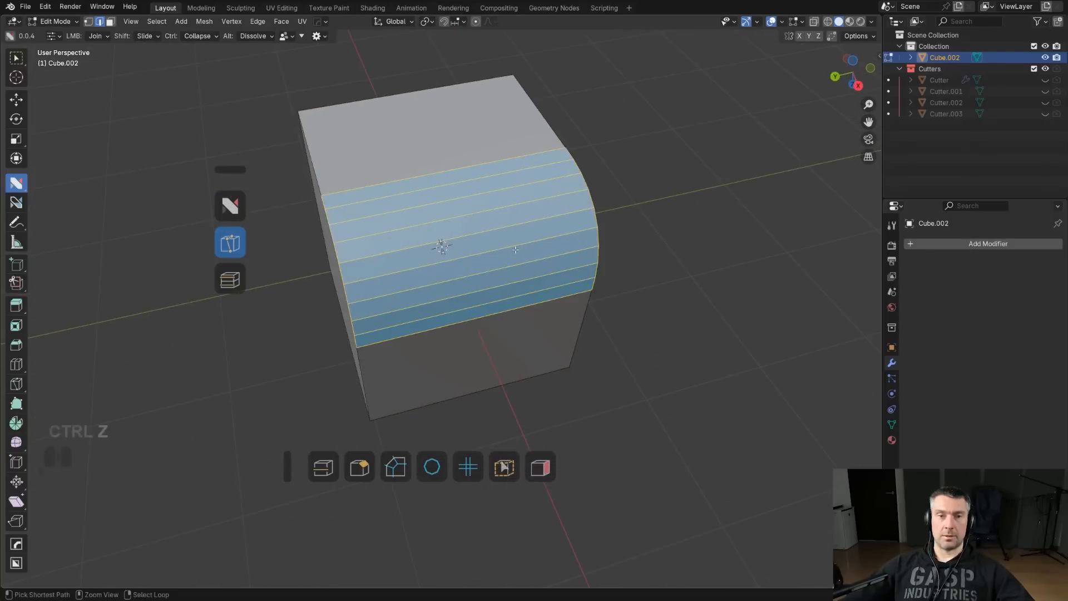
# - Select only the middle face of the bevel in face mode and align the view to it with HardOps' Align View
pyautogui.press('Tab')
pyautogui.click(569, 265)
pyautogui.scroll(2, 568, 264)
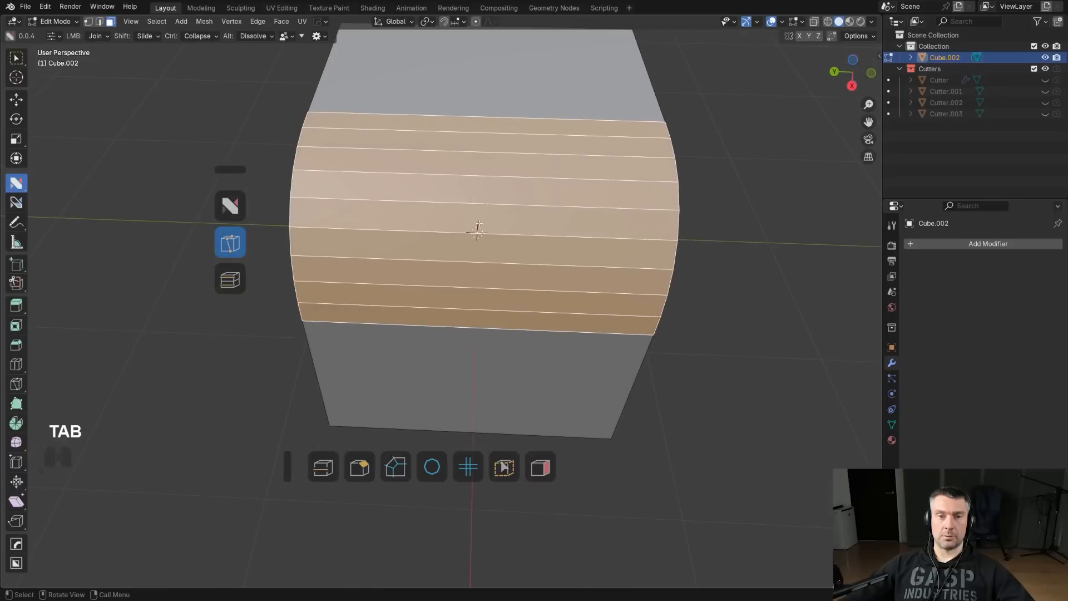
pyautogui.click(483, 226)
pyautogui.scroll(-4, 538, 257)
pyautogui.moveTo(539, 257); pyautogui.dragTo(615, 241, button='middle')
pyautogui.press('q')
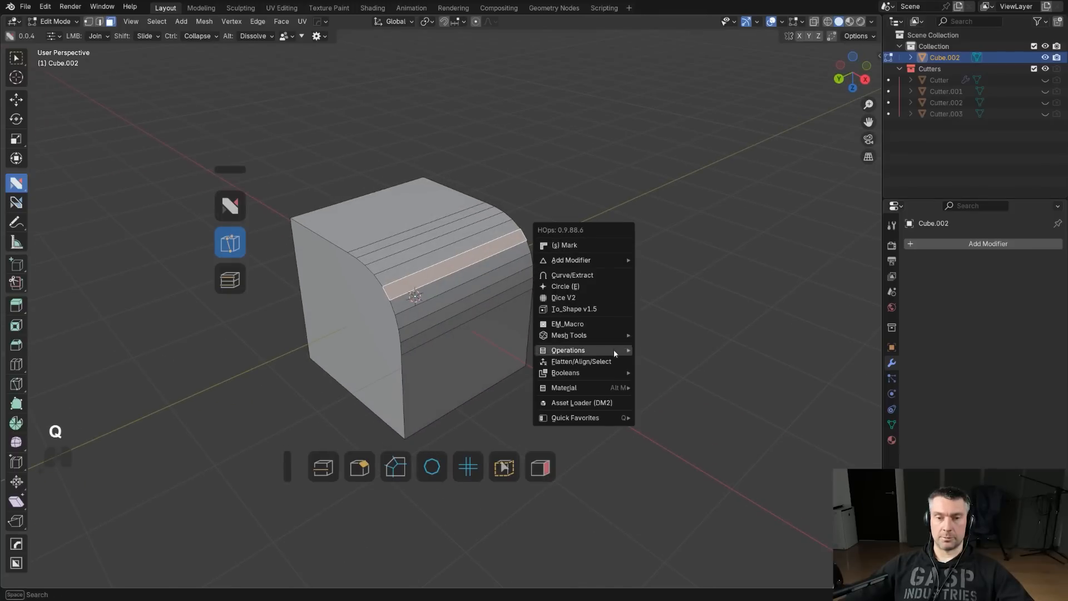
pyautogui.moveTo(600, 335)
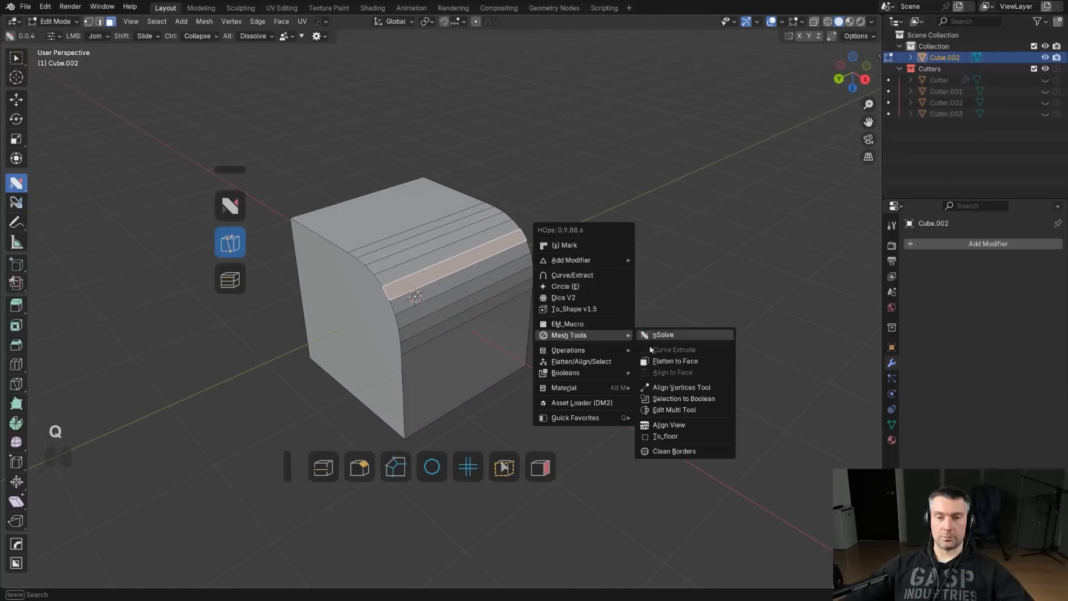
pyautogui.click(694, 426)
pyautogui.click(635, 233)
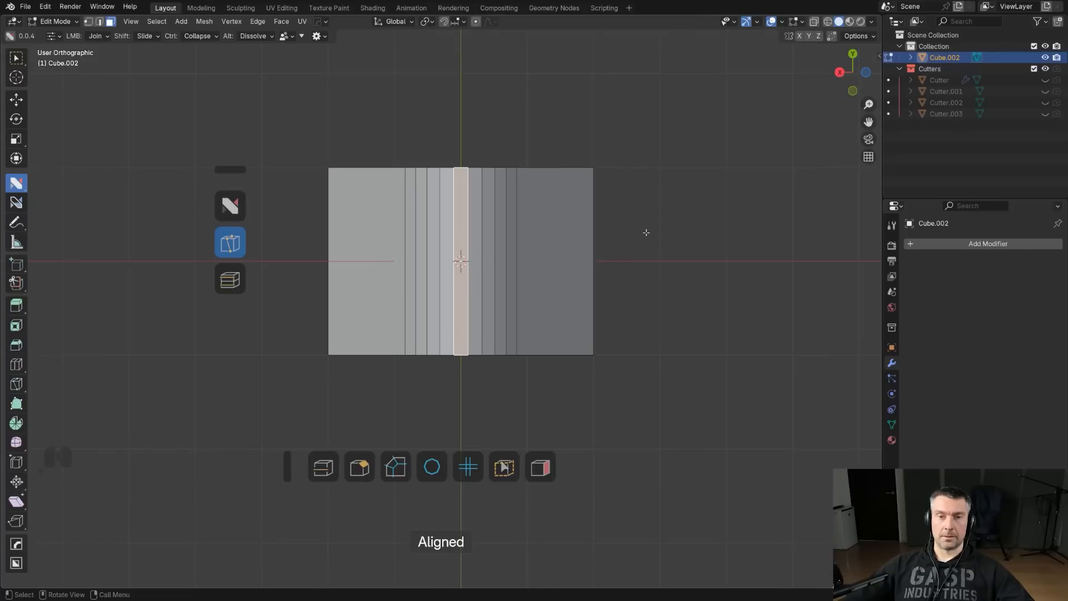
# - Try projecting a 47-segment circle centred on the selected bevel face from the aligned view, and undo it
pyautogui.scroll(1, 613, 221)
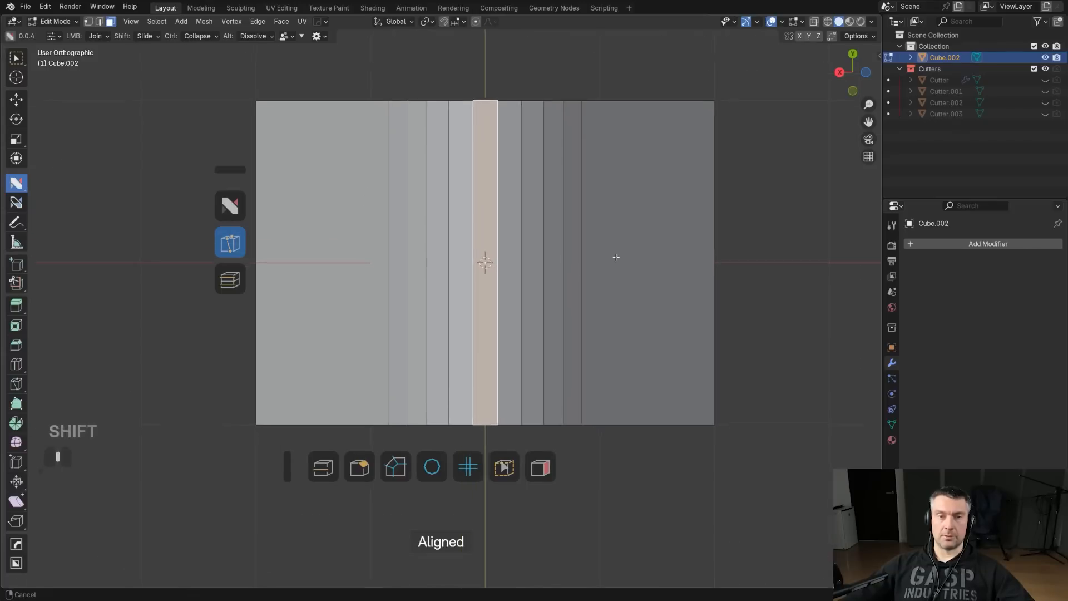
pyautogui.click(427, 468)
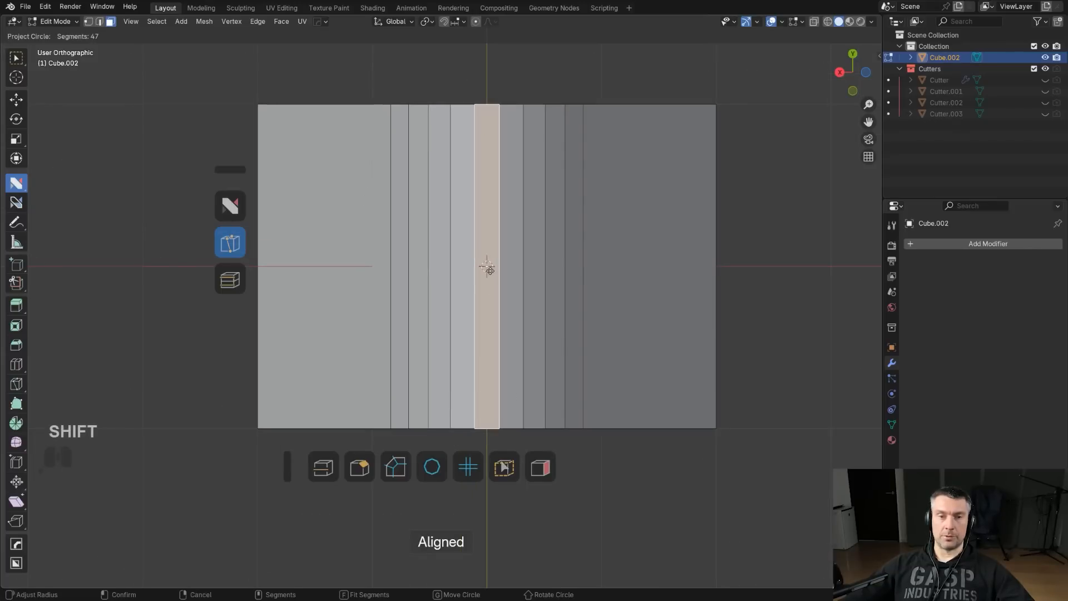
pyautogui.click(557, 263)
pyautogui.moveTo(594, 303); pyautogui.dragTo(511, 281, button='middle')
pyautogui.press('KP_5')
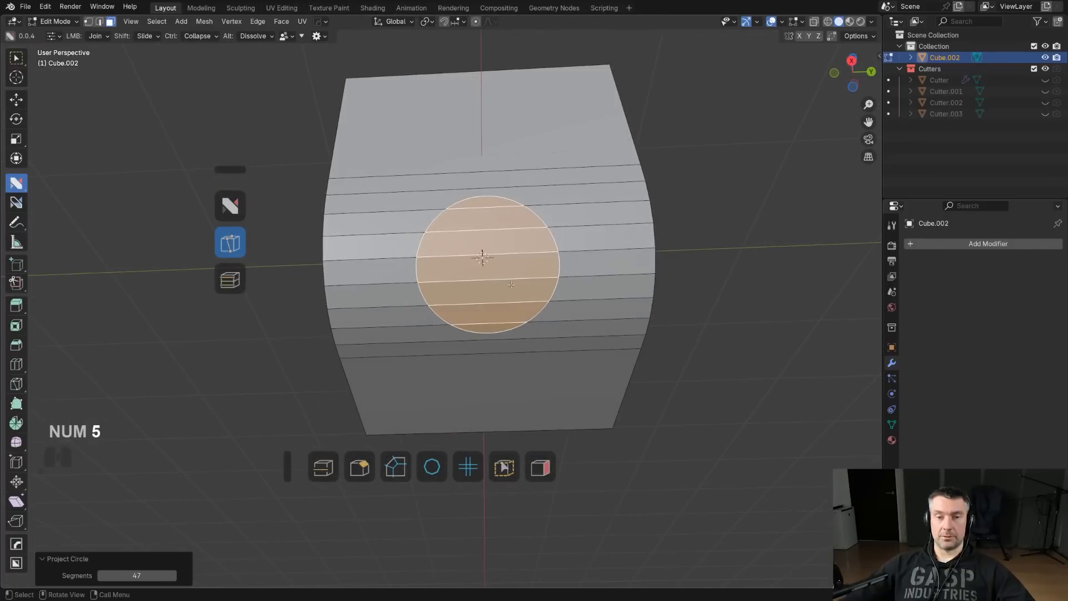
pyautogui.hotkey('ctrl', 'z')
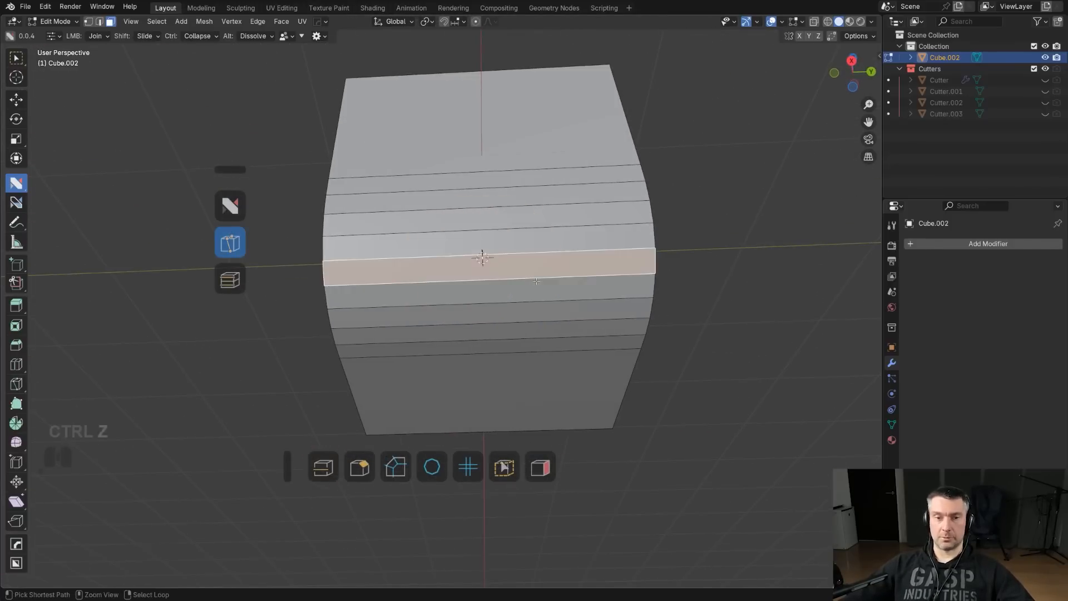
# - Activate BoxCutter and align the view to the selected middle bevel face with HardOps' Align View
pyautogui.hotkey('alt', 'w')
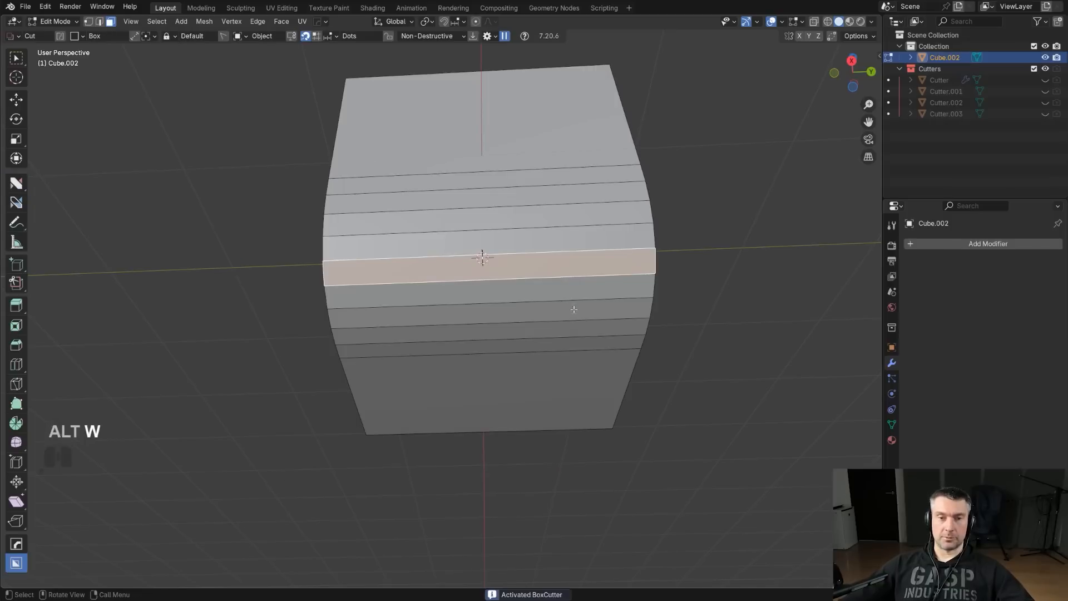
pyautogui.press('q')
pyautogui.moveTo(560, 293)
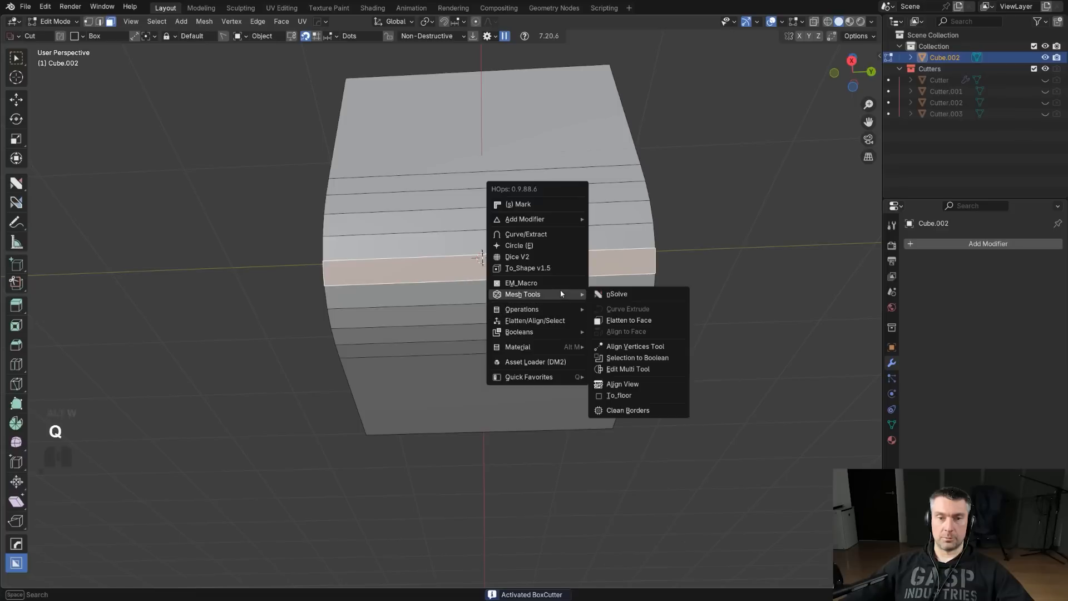
pyautogui.click(628, 369)
pyautogui.press('Escape')
pyautogui.press('q')
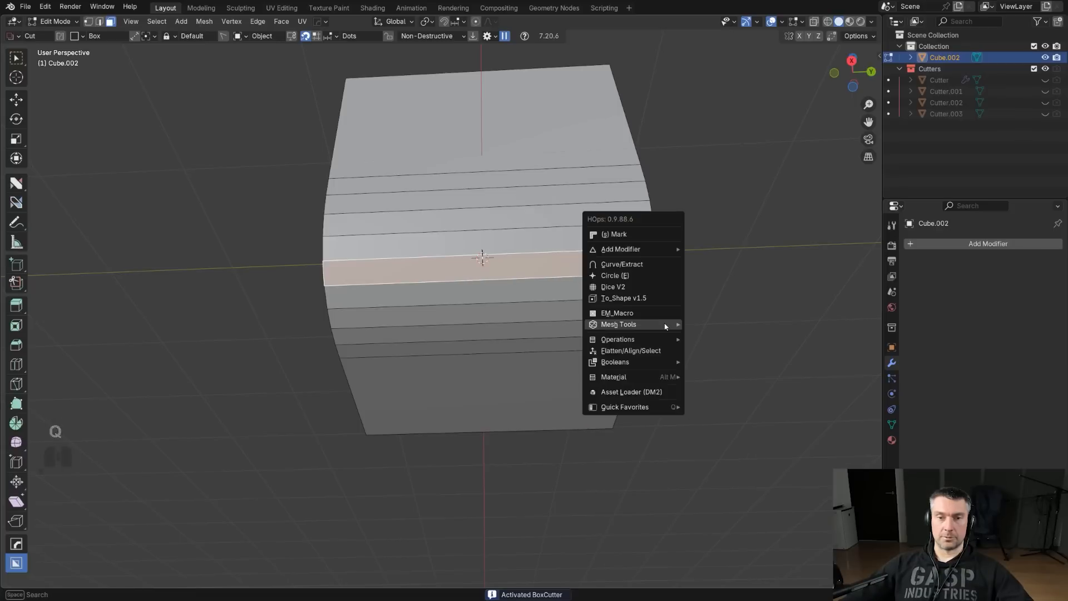
pyautogui.moveTo(662, 325)
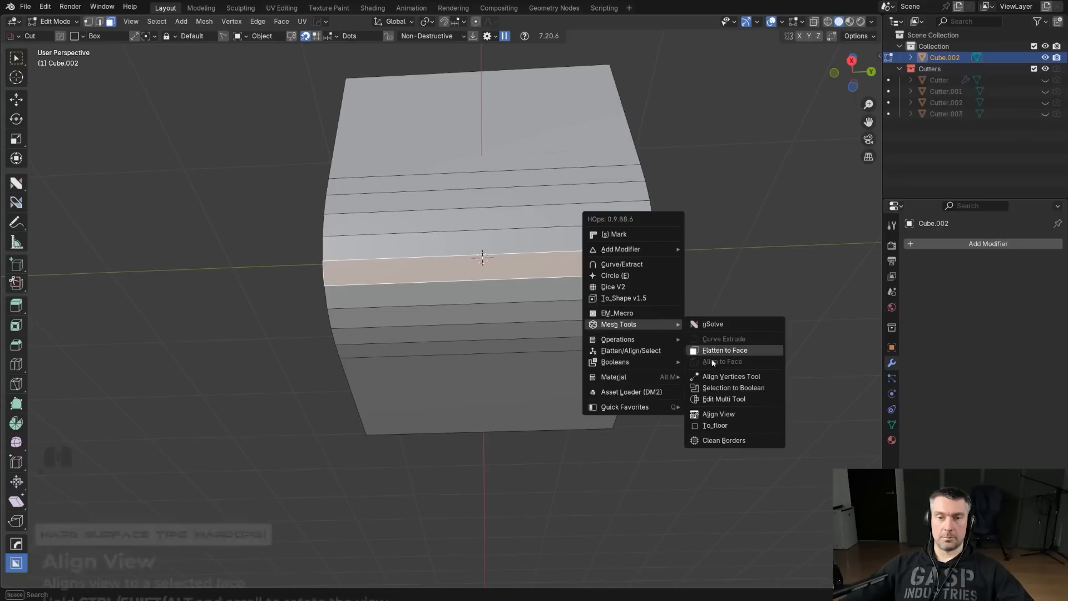
pyautogui.click(734, 415)
# - Try starting a box cut from the face's centre snap dot, cancel it, and switch BoxCutter's shape to Circle
pyautogui.press('ctrl')
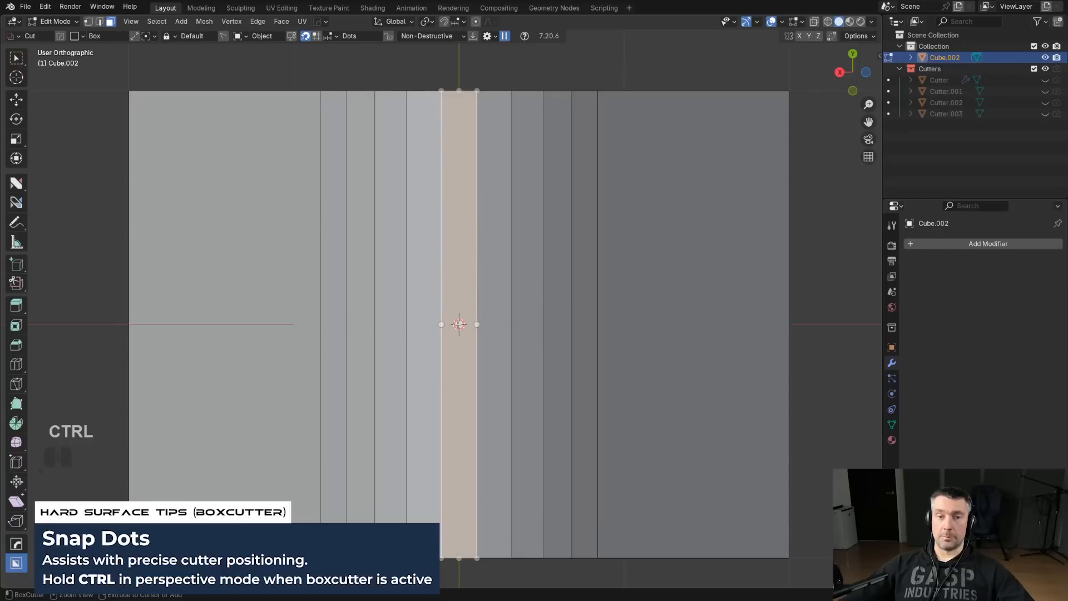
pyautogui.keyDown('ctrl'); pyautogui.moveTo(459, 324); pyautogui.dragTo(593, 253); pyautogui.keyUp('ctrl')
pyautogui.rightClick(593, 253)
pyautogui.press('d')
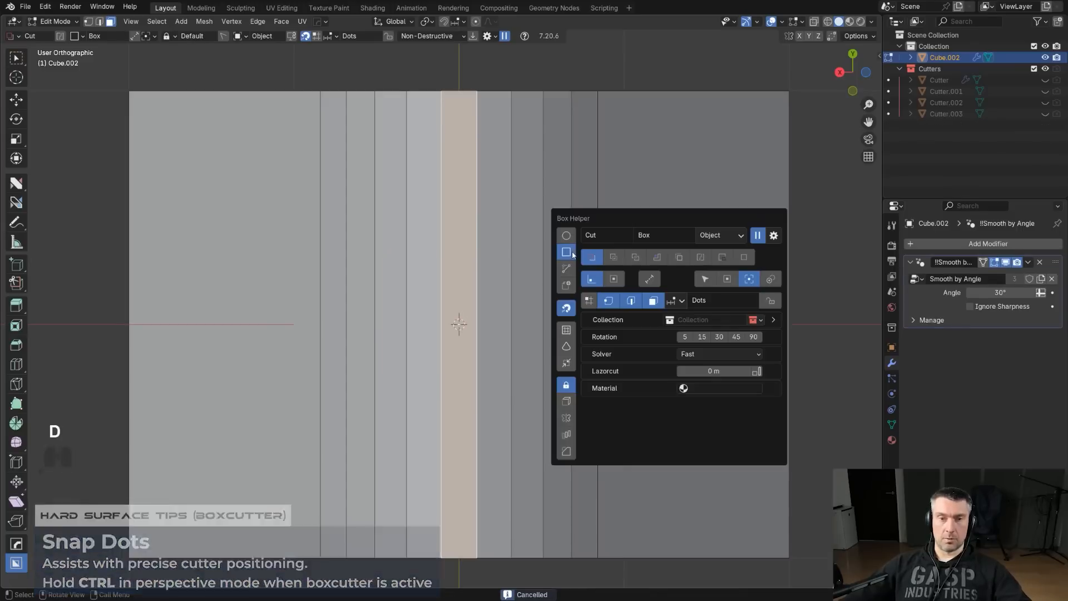
pyautogui.click(566, 236)
# - Try cutting the block with a circle centred on the bevel face, reduced to 30 segments, and undo the cut
pyautogui.moveTo(458, 323)
pyautogui.keyDown('ctrl'); pyautogui.mouseDown()
pyautogui.moveTo(612, 253)
pyautogui.moveTo(603, 262)
pyautogui.mouseUp(); pyautogui.keyUp('ctrl')
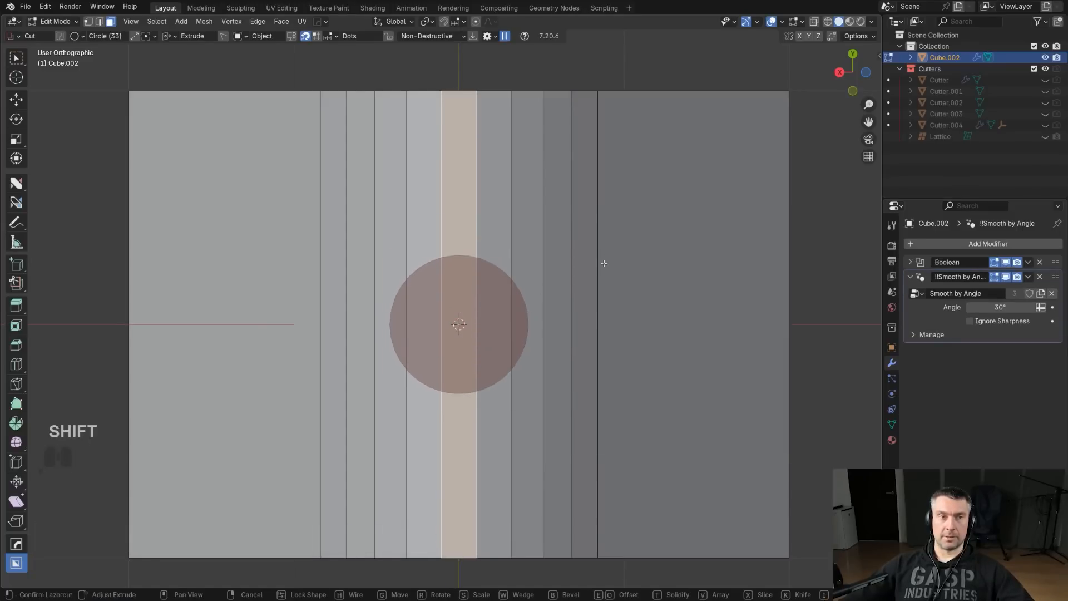
pyautogui.keyDown('shift'); pyautogui.scroll(-5, 603, 262); pyautogui.keyUp('shift')
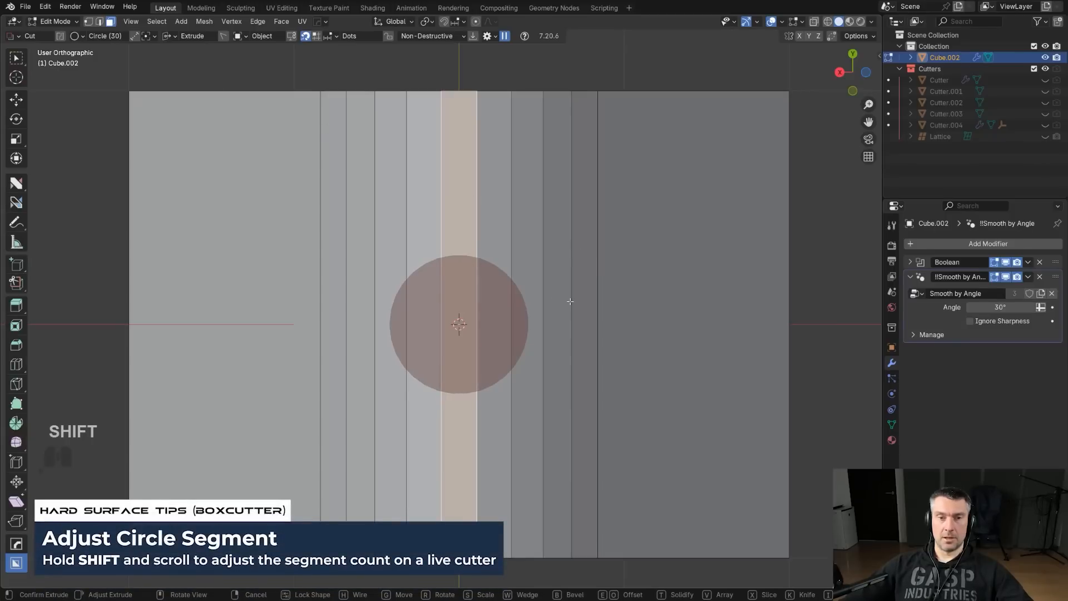
pyautogui.press('space')
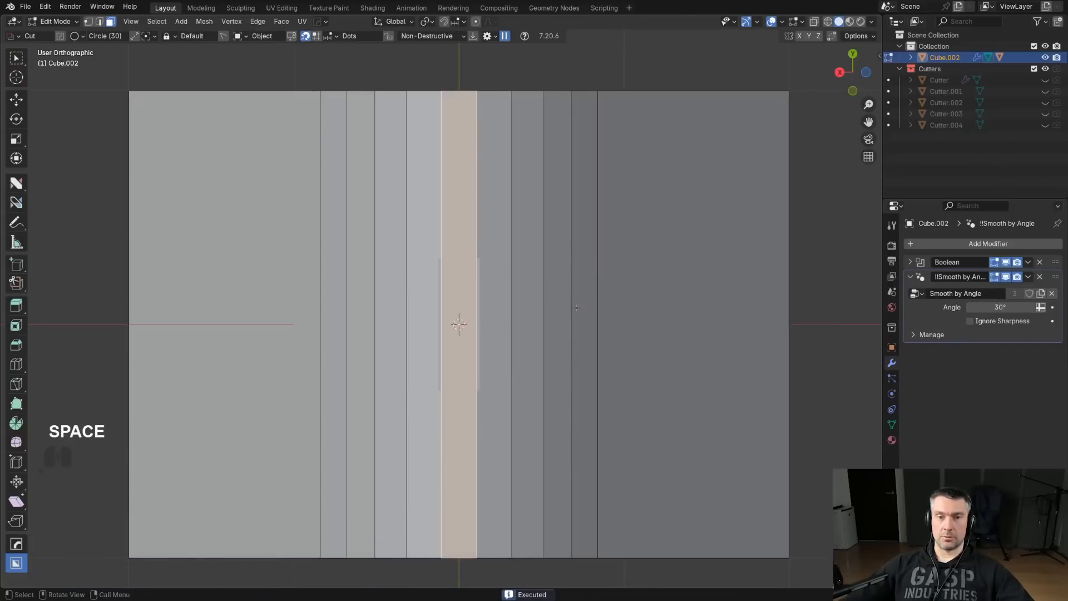
pyautogui.hotkey('ctrl', 'z')
# - Knife a 30-segment circle centred on the middle bevel face into the curved surface and check it in perspective
pyautogui.keyDown('ctrl'); pyautogui.moveTo(458, 324); pyautogui.dragTo(598, 253); pyautogui.keyUp('ctrl')
pyautogui.press('k')
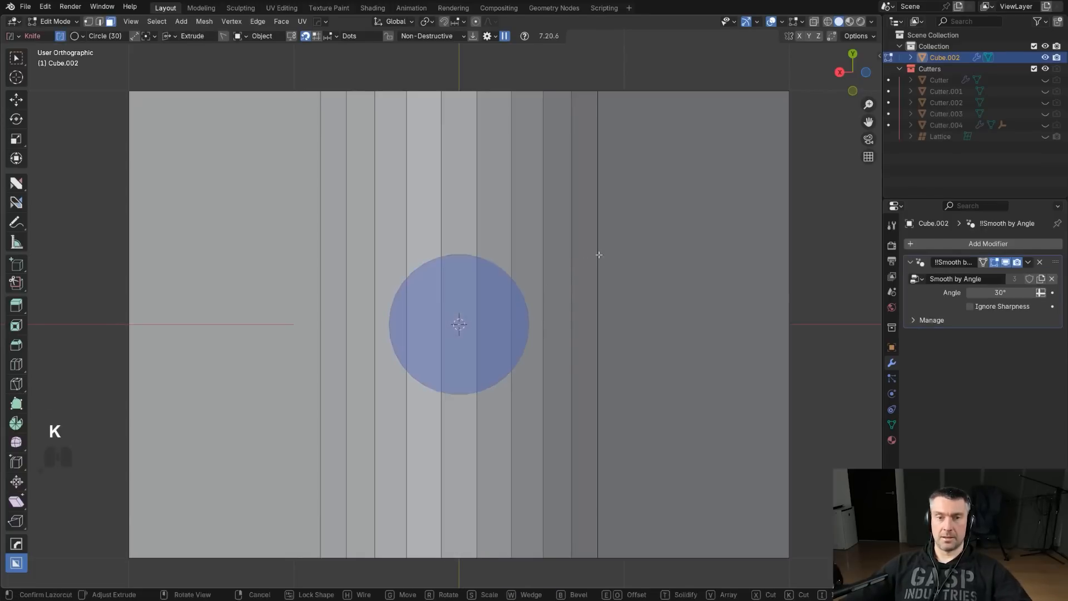
pyautogui.press('space')
pyautogui.moveTo(353, 355); pyautogui.dragTo(543, 262, button='middle')
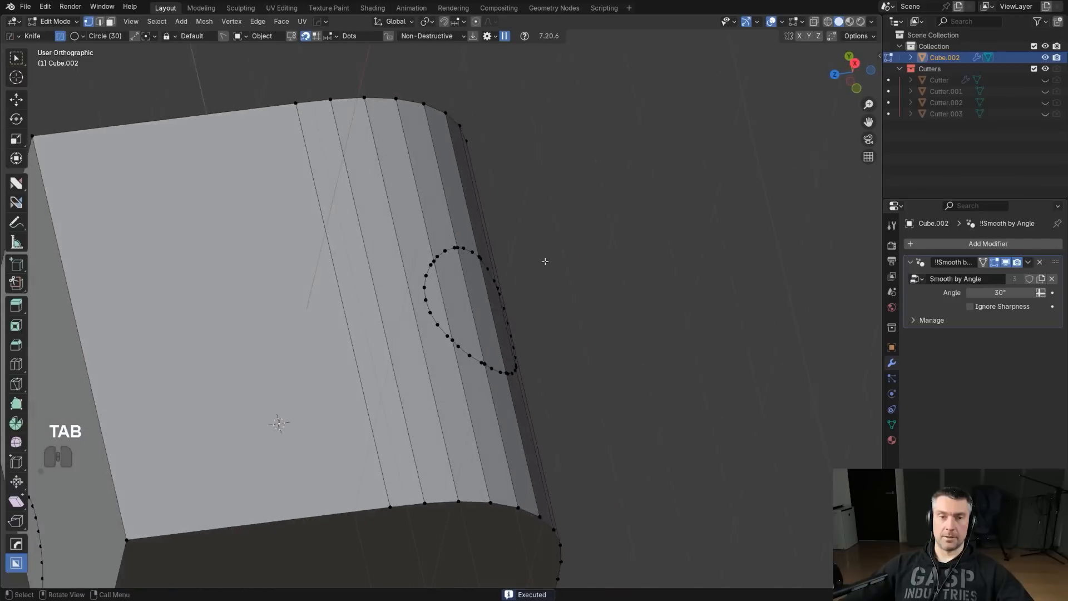
pyautogui.press('KP_5')
pyautogui.moveTo(639, 353); pyautogui.dragTo(710, 252, button='middle')
pyautogui.scroll(-5, 492, 310)
pyautogui.keyDown('alt'); pyautogui.middleClick(710, 252); pyautogui.keyUp('alt')
# - Activate nSolve and remove Project Circle from its nSuite tool list
pyautogui.press('Tab')
pyautogui.hotkey('ctrl', 'q')
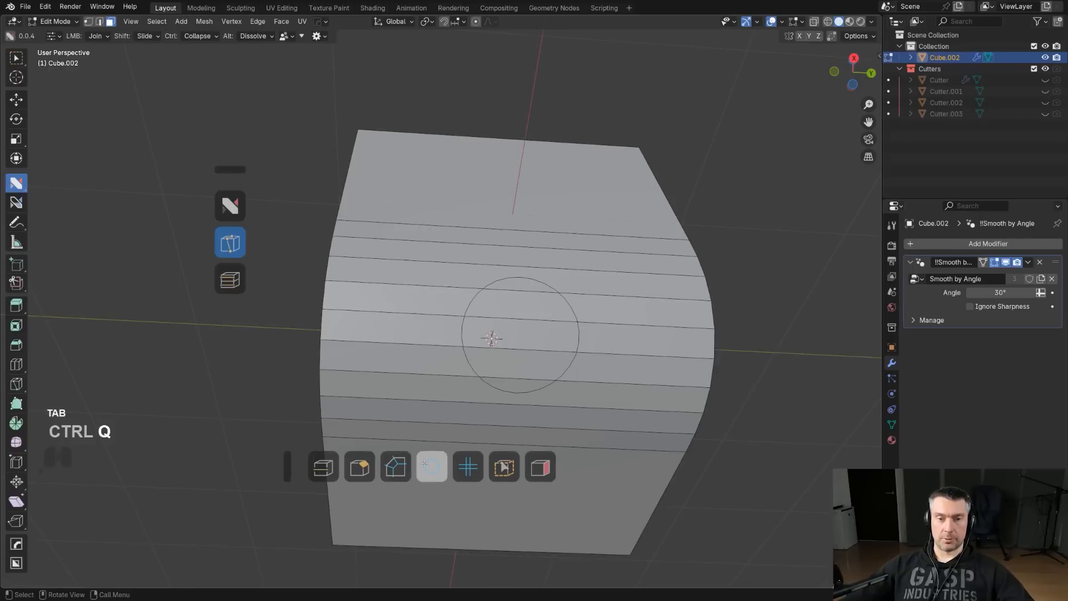
pyautogui.press('d')
pyautogui.click(649, 436)
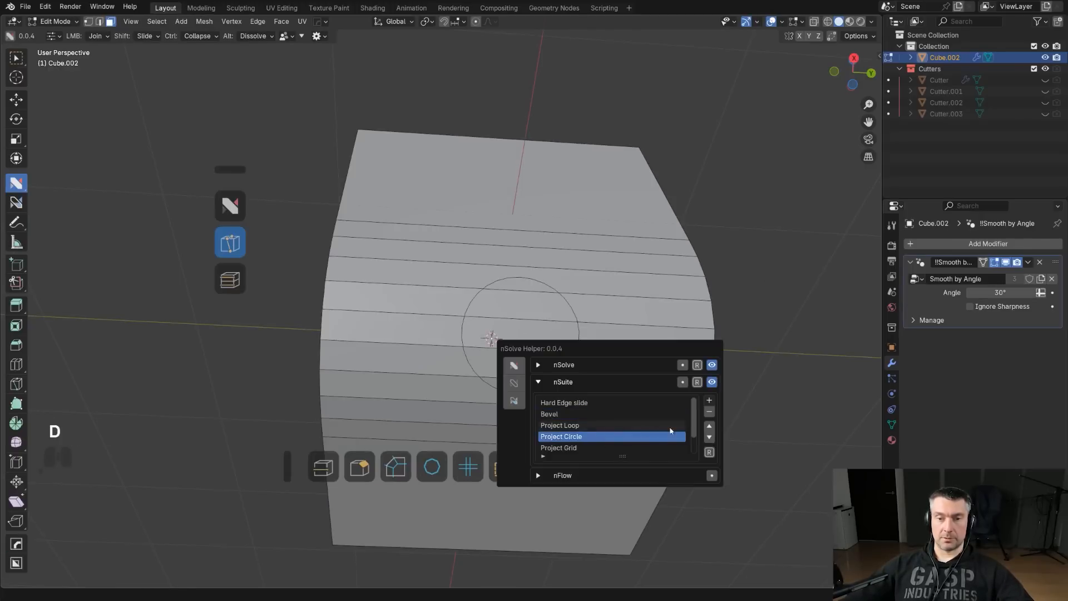
pyautogui.click(709, 411)
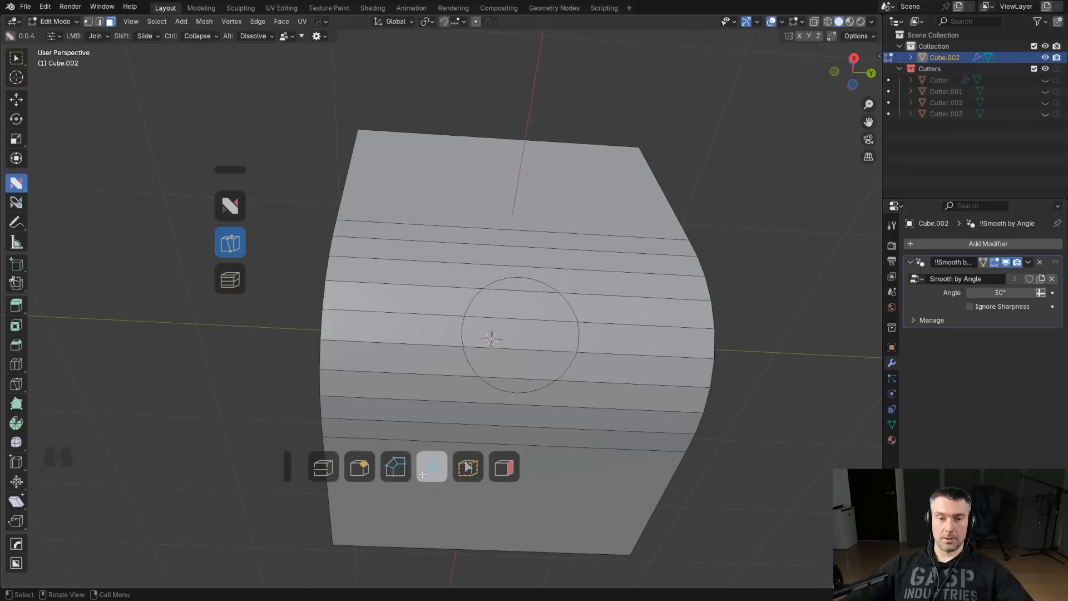
# - Select the block's flat front face with the rounded corner in the front orthographic view
pyautogui.keyDown('alt'); pyautogui.moveTo(430, 469); pyautogui.dragTo(568, 253, button='middle'); pyautogui.keyUp('alt')
pyautogui.press('KP_5')
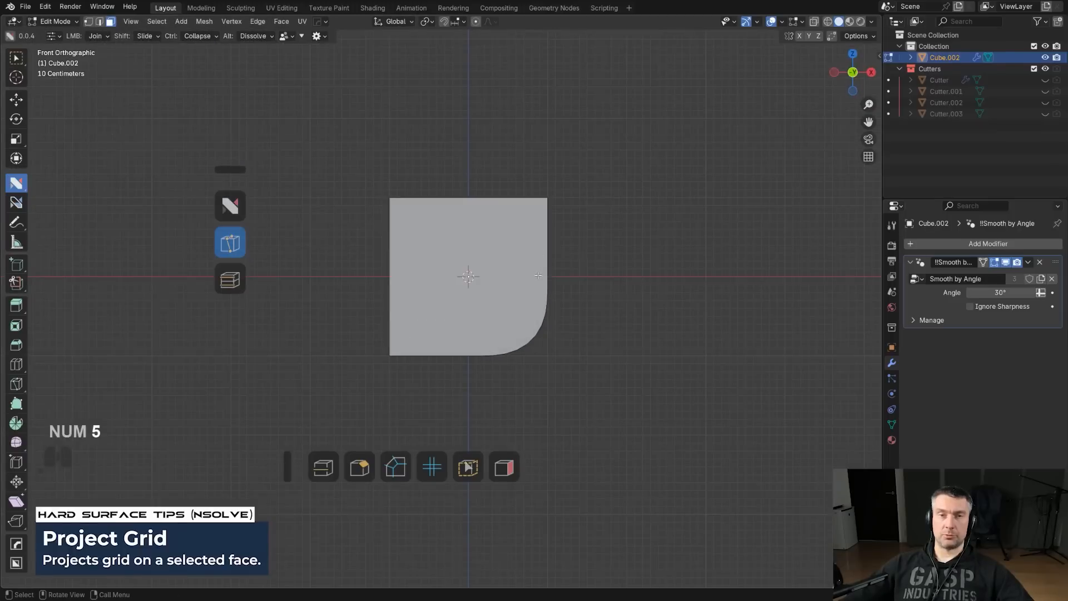
pyautogui.scroll(4, 590, 225)
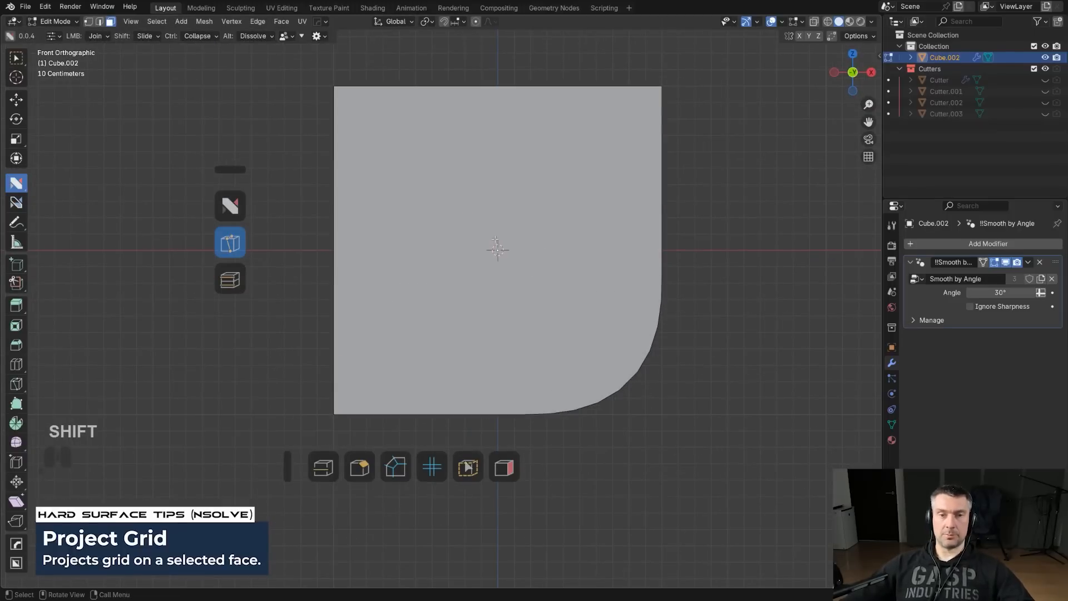
pyautogui.press('Tab')
pyautogui.click(523, 234)
pyautogui.keyDown('shift'); pyautogui.moveTo(553, 222); pyautogui.dragTo(539, 215, button='middle'); pyautogui.keyUp('shift')
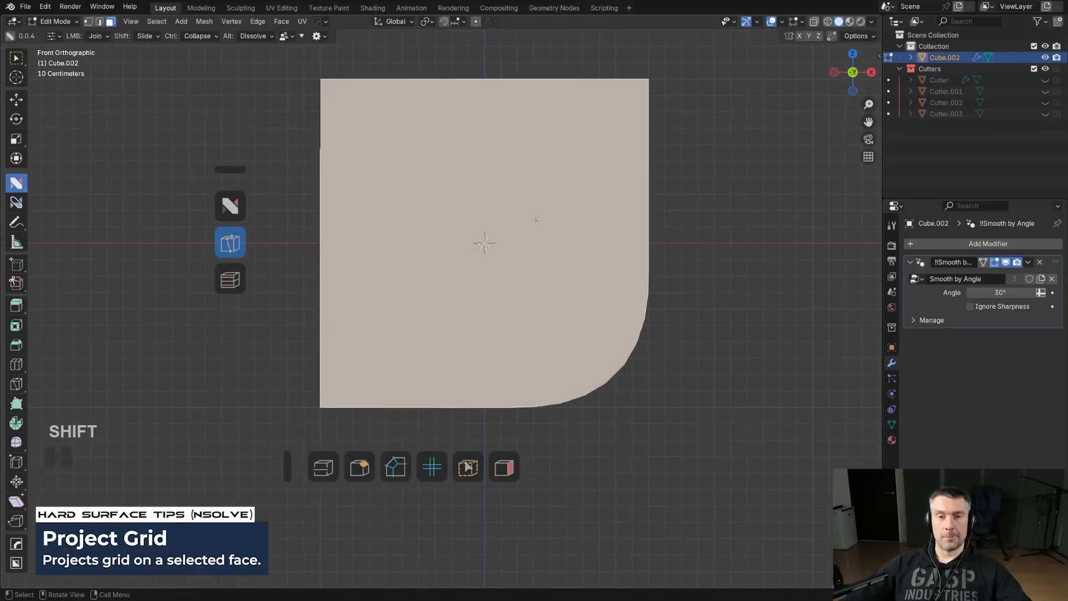
# - Dice the front face into a five-by-five grid with HardOps' Dice V2 in 2D mode
pyautogui.press('q')
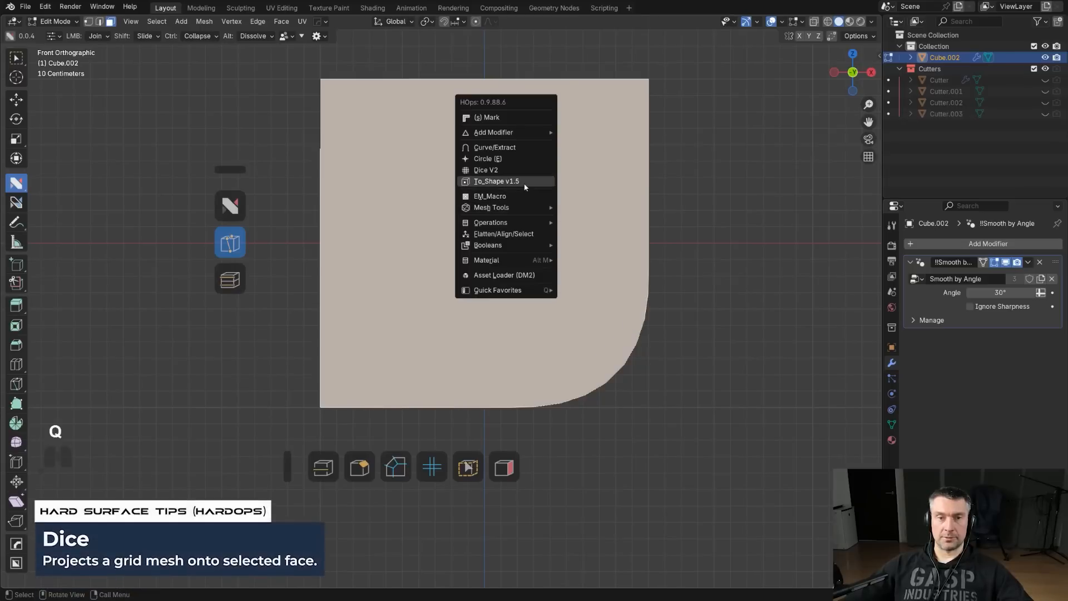
pyautogui.click(518, 170)
pyautogui.press('v')
pyautogui.keyDown('shift'); pyautogui.moveTo(519, 171); pyautogui.dragTo(532, 186, button='middle'); pyautogui.keyUp('shift')
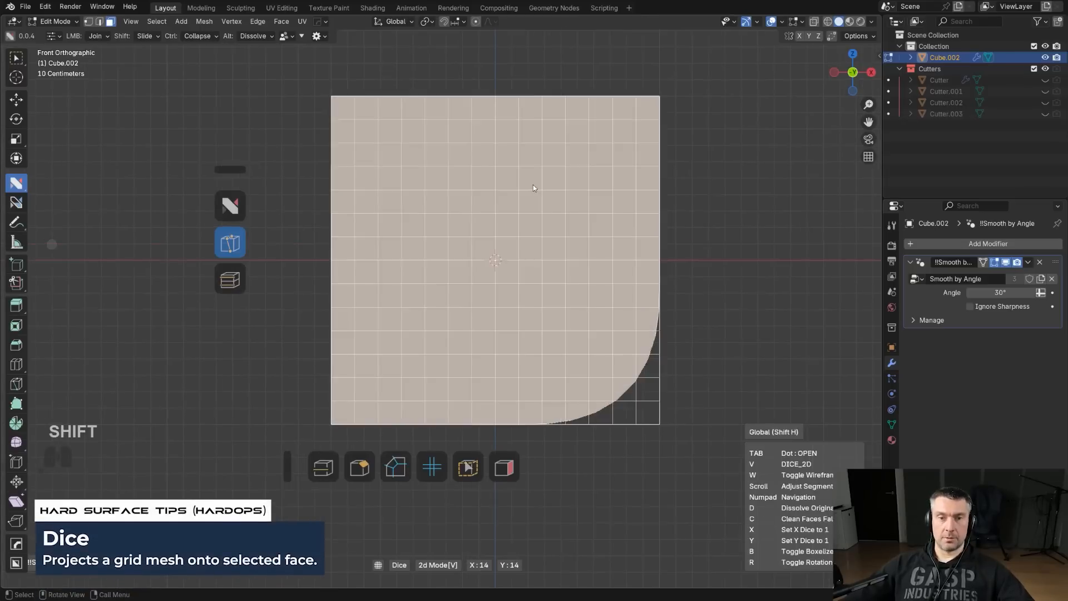
pyautogui.scroll(-1, 536, 176)
pyautogui.scroll(1, 556, 162)
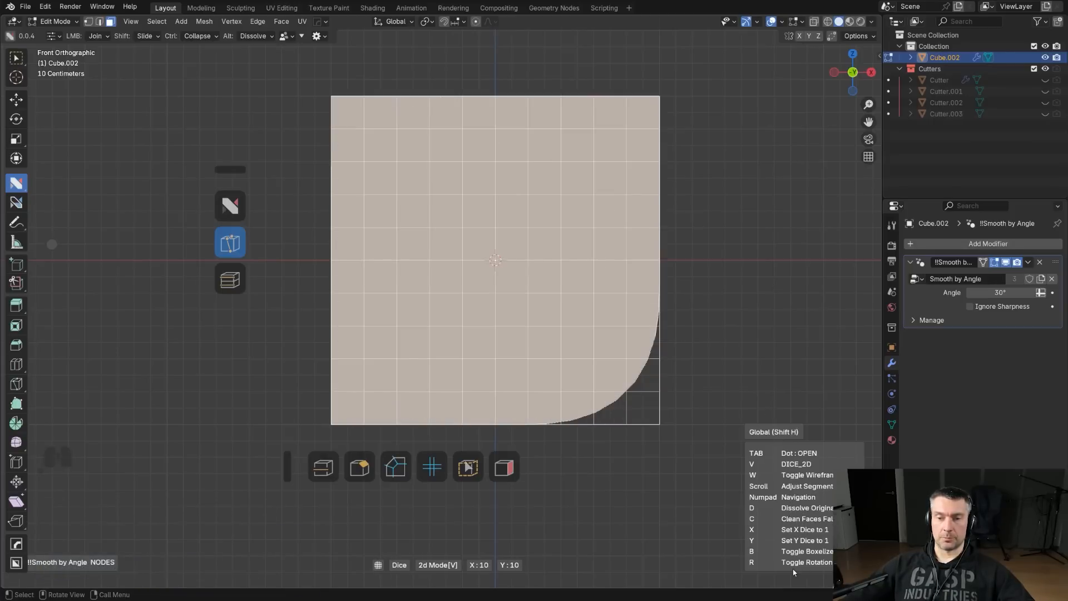
pyautogui.scroll(-3, 504, 212)
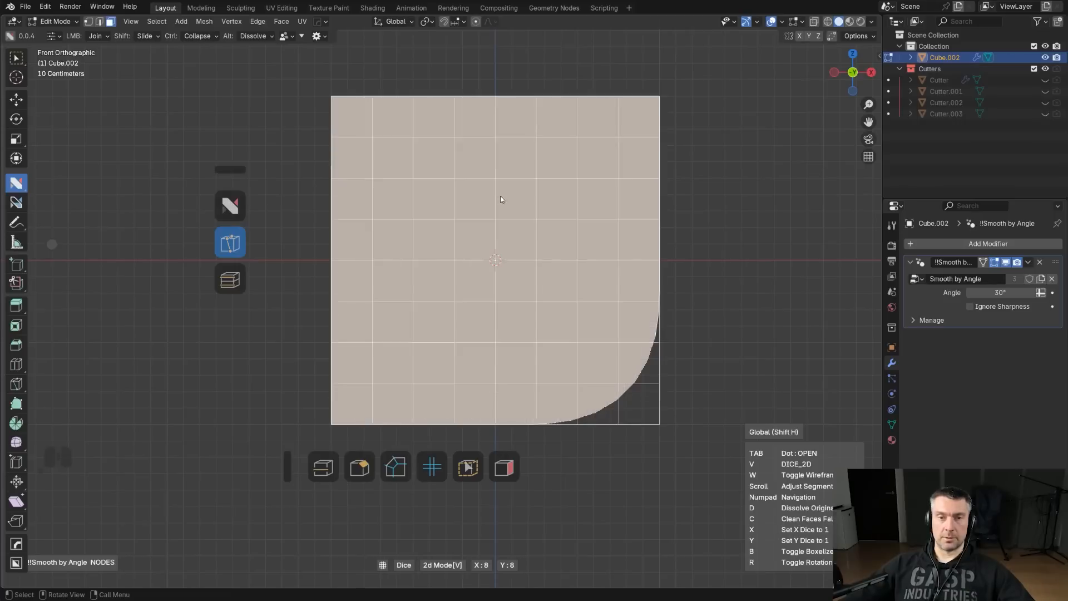
pyautogui.scroll(-2, 501, 199)
pyautogui.click(501, 199)
pyautogui.click(709, 177)
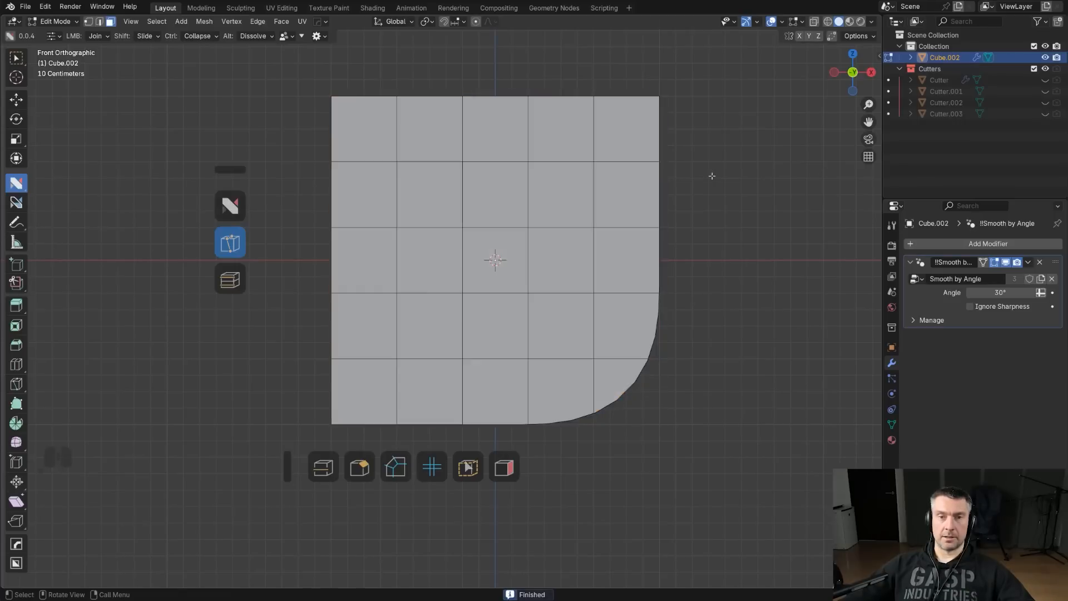
# - Select the five diced faces in the column along the front face's left edge in perspective view
pyautogui.scroll(-2, 700, 192)
pyautogui.moveTo(597, 206); pyautogui.dragTo(521, 103, button='middle')
pyautogui.press('KP_5')
pyautogui.scroll(4, 547, 212)
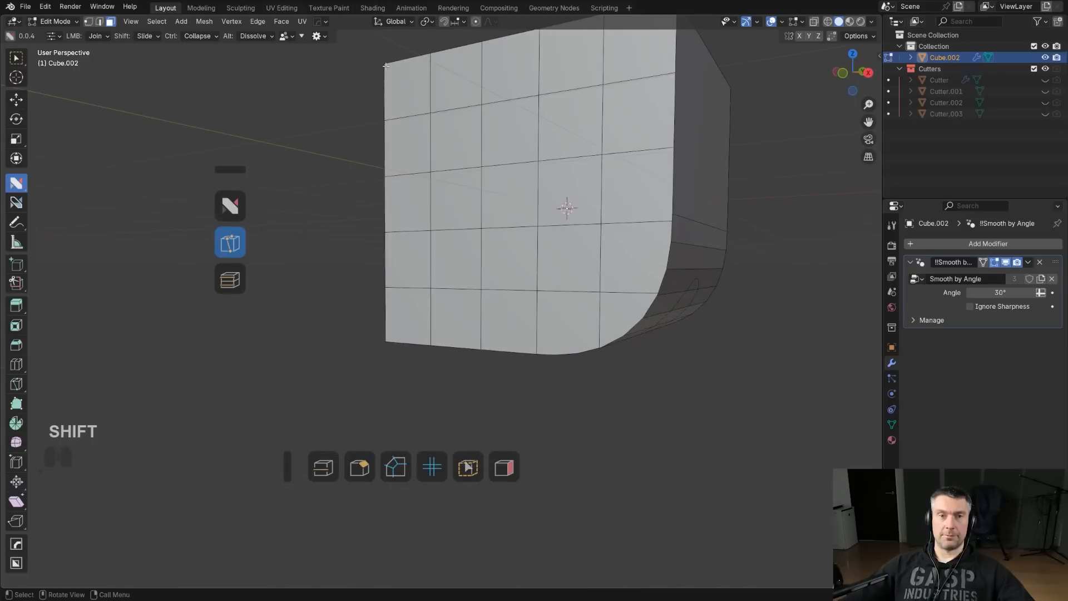
pyautogui.keyDown('shift'); pyautogui.moveTo(674, 58); pyautogui.dragTo(661, 136, button='middle'); pyautogui.keyUp('shift')
pyautogui.moveTo(634, 192); pyautogui.dragTo(571, 199, button='middle')
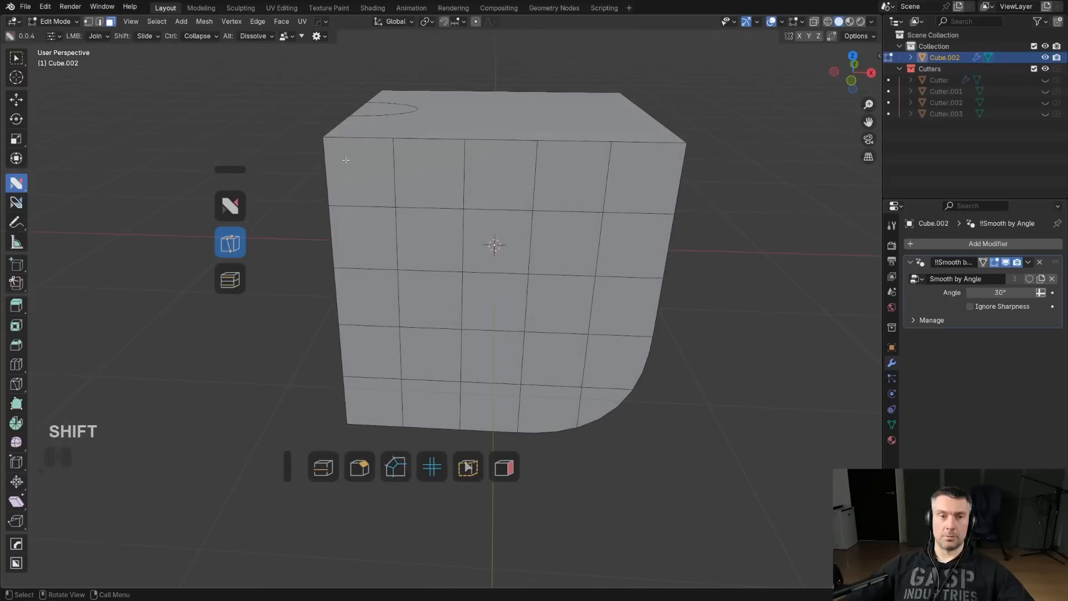
pyautogui.click(384, 159)
pyautogui.keyDown('shift'); pyautogui.click(363, 238); pyautogui.keyUp('shift')
pyautogui.keyDown('shift'); pyautogui.click(367, 298); pyautogui.keyUp('shift')
pyautogui.keyDown('shift'); pyautogui.click(370, 351); pyautogui.keyUp('shift')
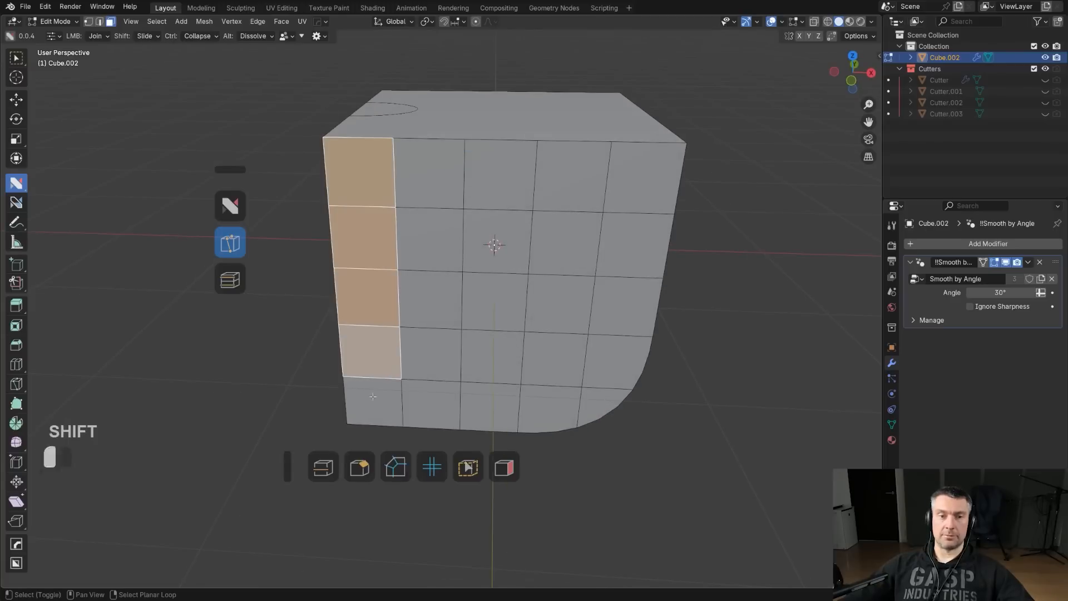
pyautogui.keyDown('shift'); pyautogui.click(373, 402); pyautogui.keyUp('shift')
# - Undo the column selection and the Dice grid so the whole front face is selected again
pyautogui.moveTo(564, 344); pyautogui.dragTo(599, 305, button='middle')
pyautogui.hotkey('ctrl', 'z')
pyautogui.hotkey('ctrl', 'z')
pyautogui.hotkey('ctrl', 'z')
pyautogui.hotkey('ctrl', 'z')
pyautogui.hotkey('ctrl', 'z')
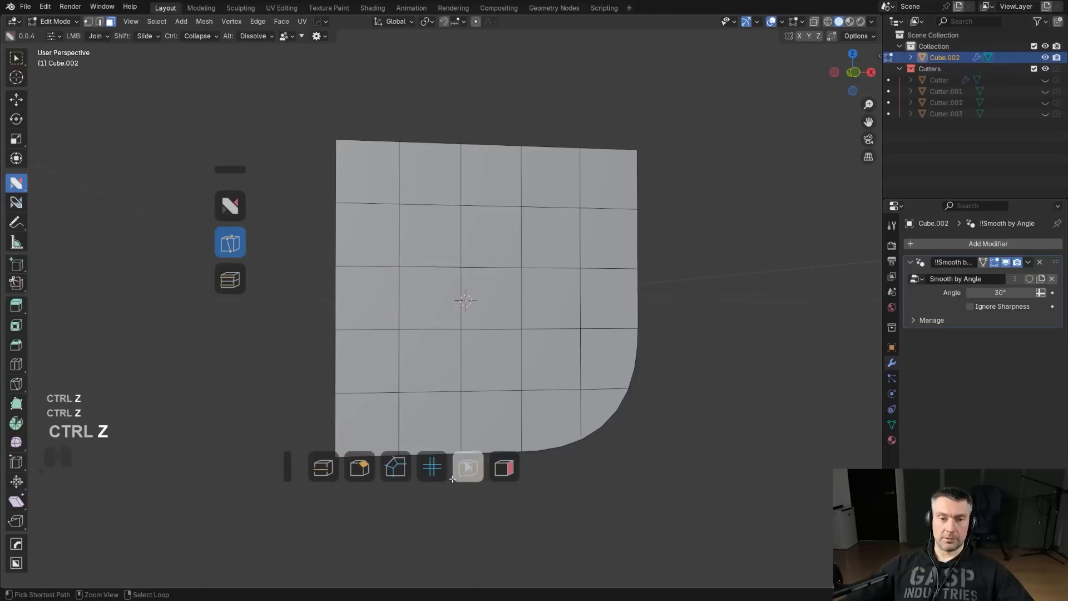
pyautogui.hotkey('ctrl', 'z')
pyautogui.hotkey('ctrl', 'z')
# - Try projecting a diagonal grid onto the front face with Project Grid in front view, and undo it
pyautogui.moveTo(600, 325); pyautogui.dragTo(561, 296, button='middle')
pyautogui.press('KP_5')
pyautogui.scroll(-2, 561, 296)
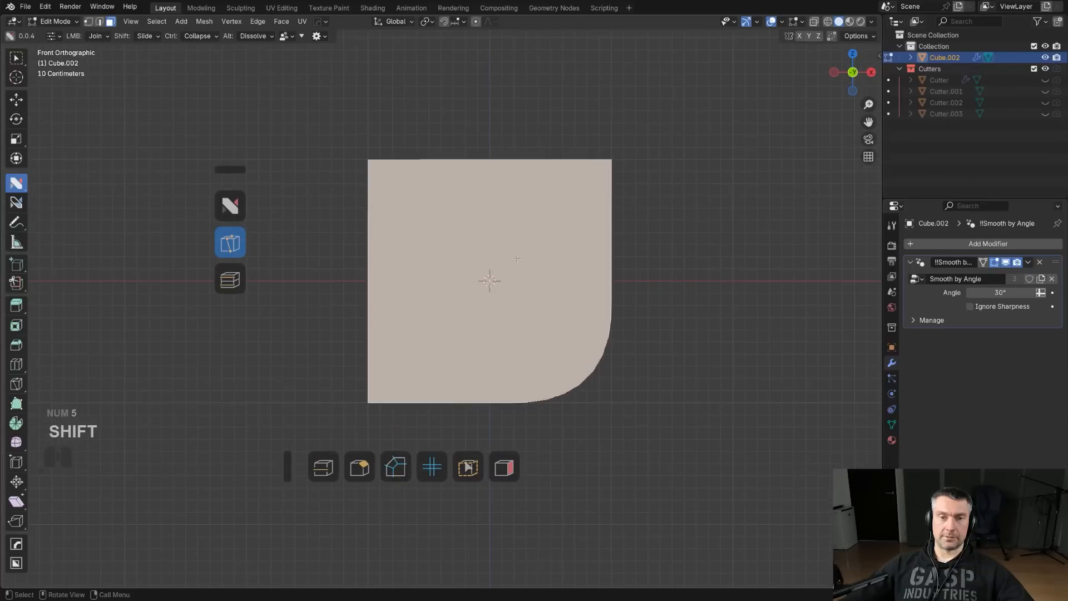
pyautogui.keyDown('shift'); pyautogui.moveTo(508, 330); pyautogui.dragTo(503, 333, button='middle'); pyautogui.keyUp('shift')
pyautogui.click(432, 467)
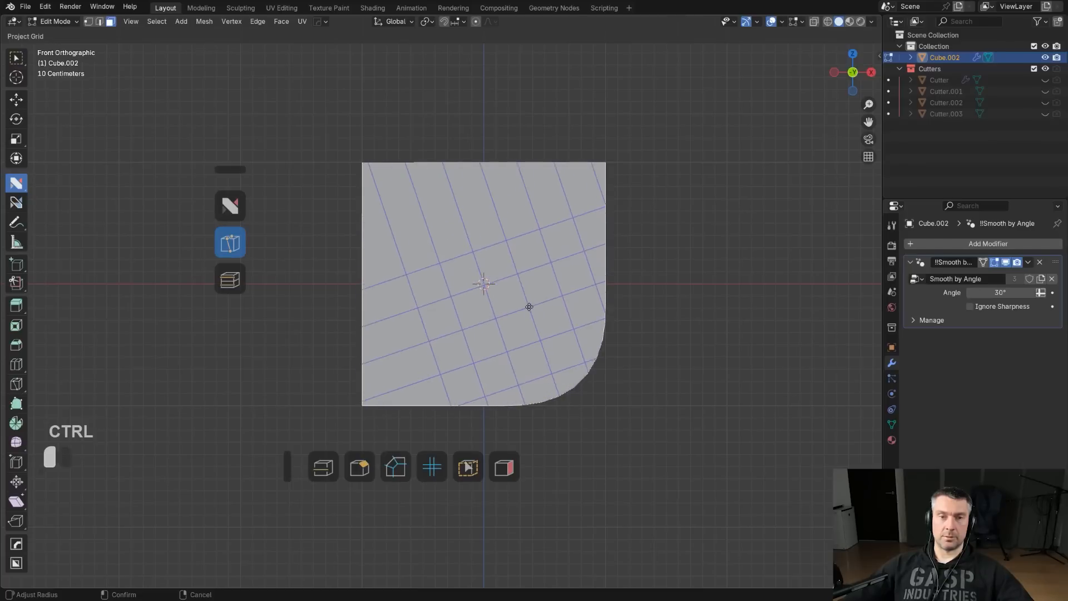
pyautogui.keyDown('shift'); pyautogui.moveTo(483, 411); pyautogui.dragTo(539, 294); pyautogui.keyUp('shift')
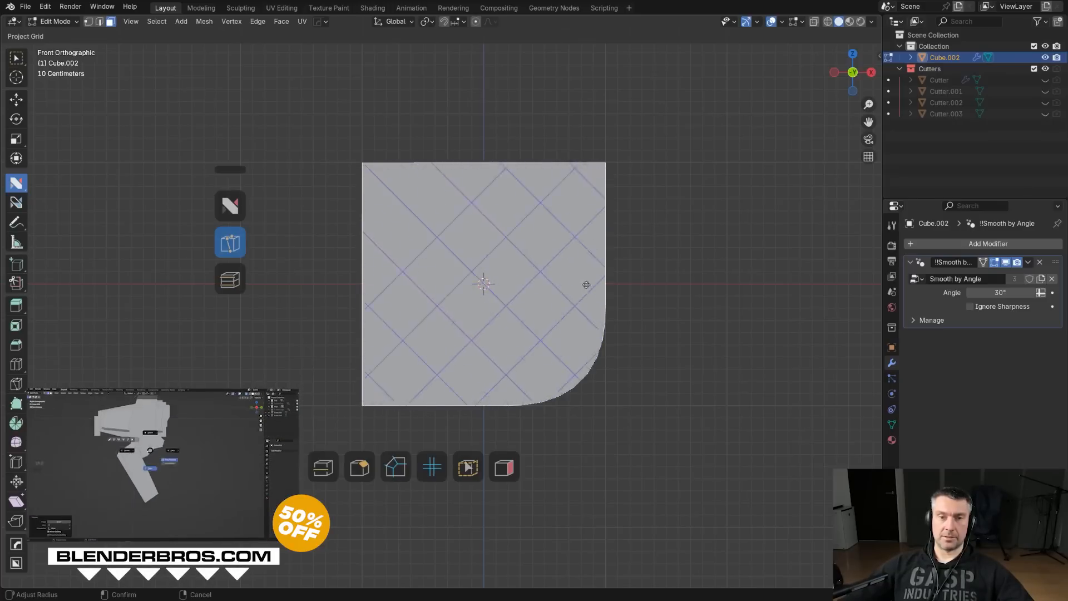
pyautogui.click(567, 324)
pyautogui.hotkey('ctrl', 'z')
# - Project an axis-aligned grid with 37 X and 44 Y segments across the front face using nSolve's Project Grid
pyautogui.click(395, 462)
pyautogui.click(427, 317)
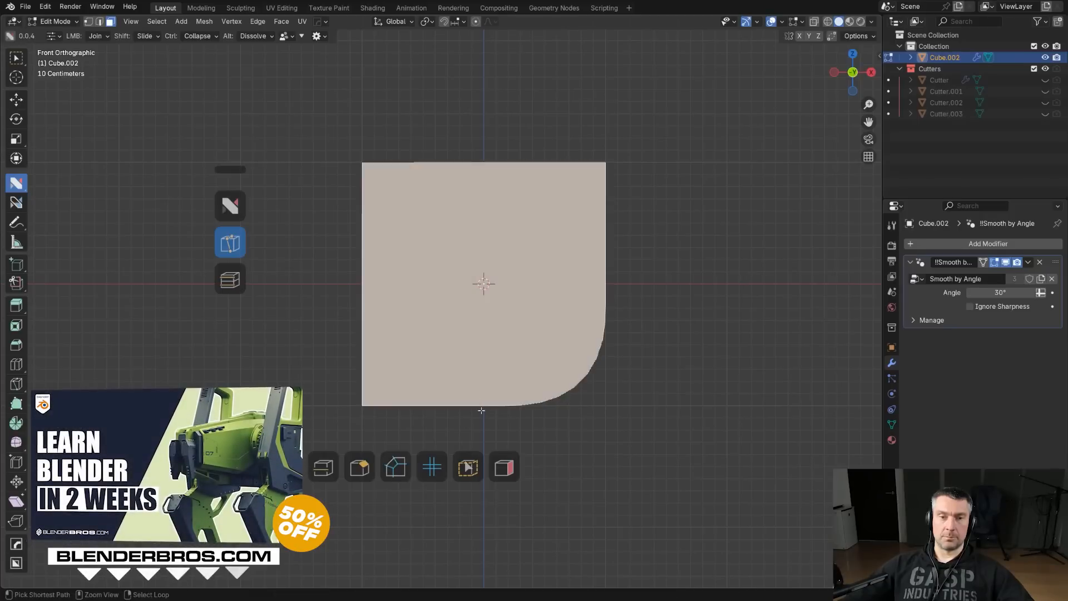
pyautogui.click(431, 467)
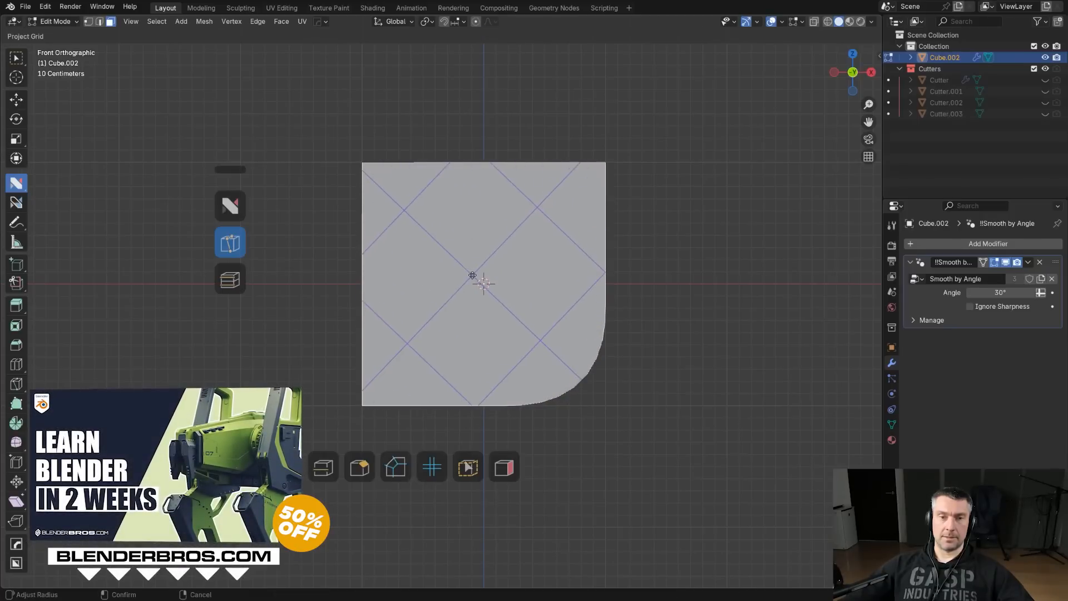
pyautogui.press('ctrl')
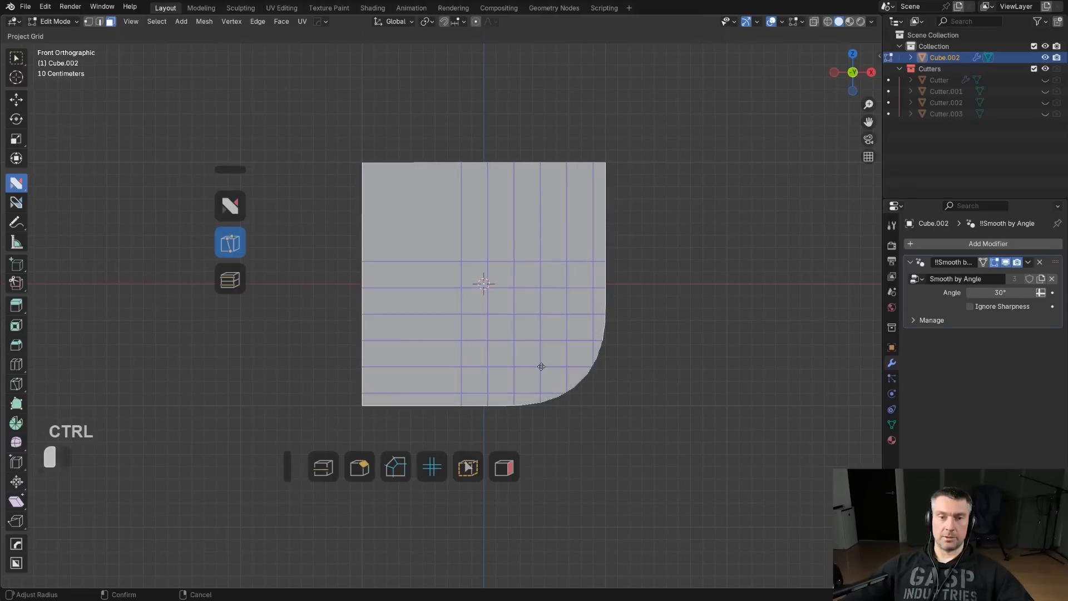
pyautogui.click(542, 368)
pyautogui.moveTo(152, 175); pyautogui.dragTo(575, 33)
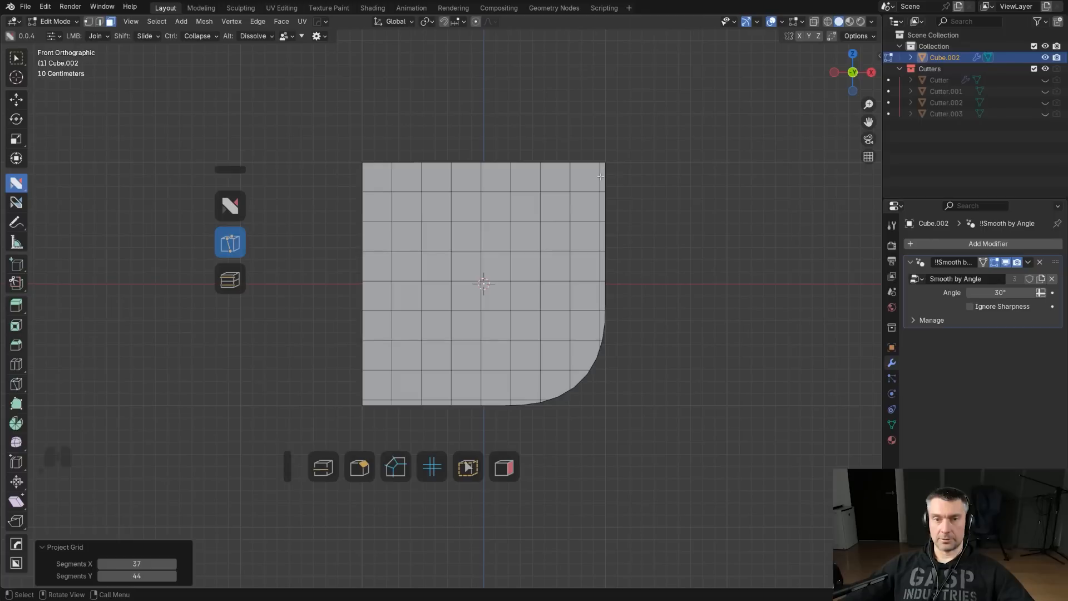
# - Select the thin strip of grid faces along the front face's right edge, and the matching strip along its bottom edge
pyautogui.moveTo(602, 179); pyautogui.dragTo(602, 194)
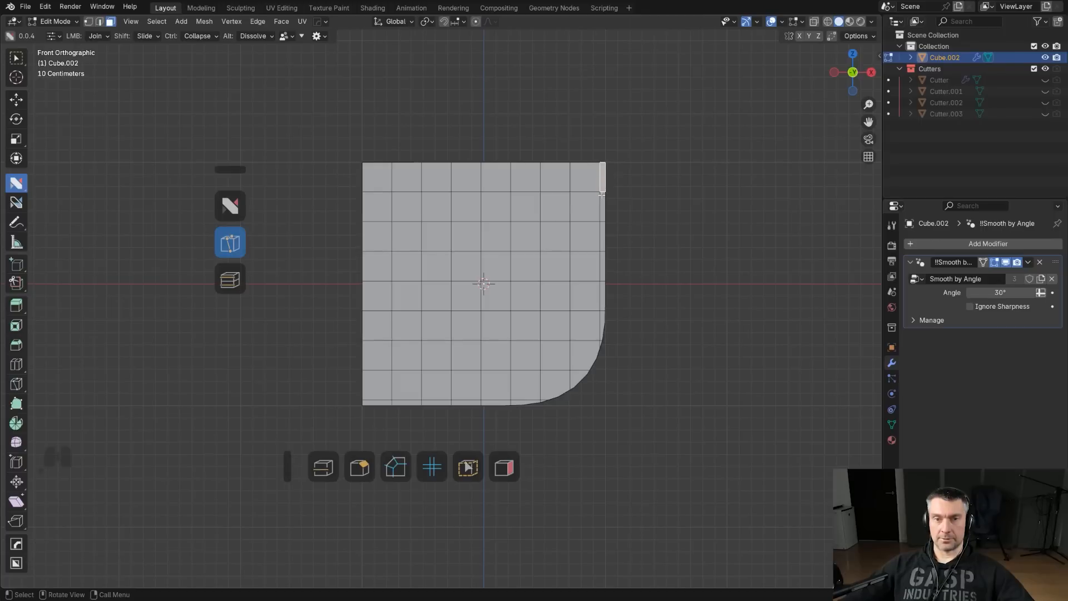
pyautogui.keyDown('ctrl'); pyautogui.click(600, 328); pyautogui.keyUp('ctrl')
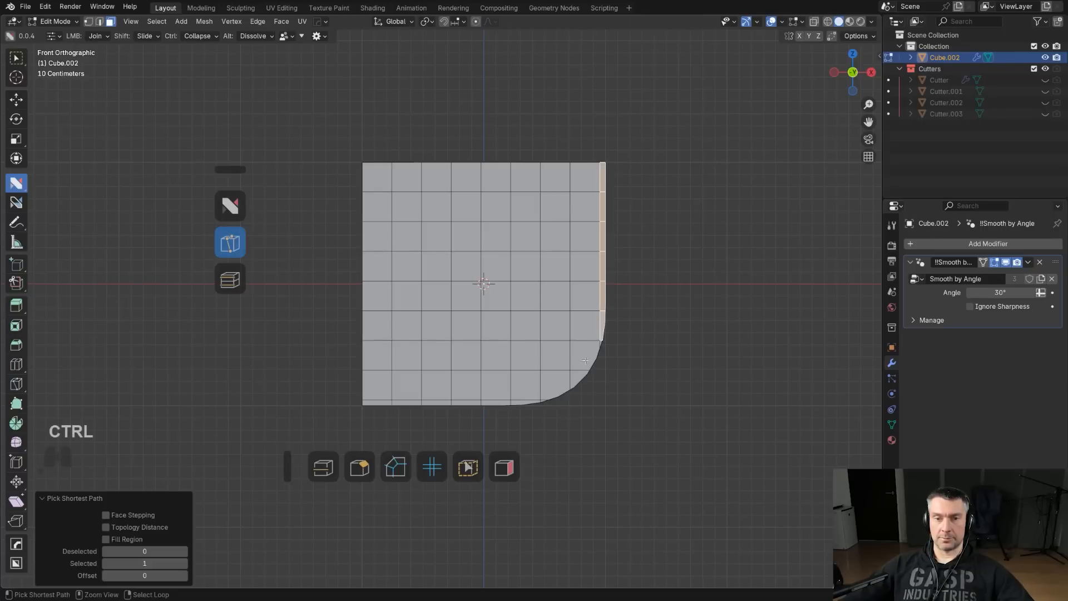
pyautogui.keyDown('ctrl'); pyautogui.click(376, 411); pyautogui.keyUp('ctrl')
pyautogui.moveTo(376, 410); pyautogui.dragTo(628, 312, button='middle')
pyautogui.keyDown('ctrl'); pyautogui.click(430, 424); pyautogui.keyUp('ctrl')
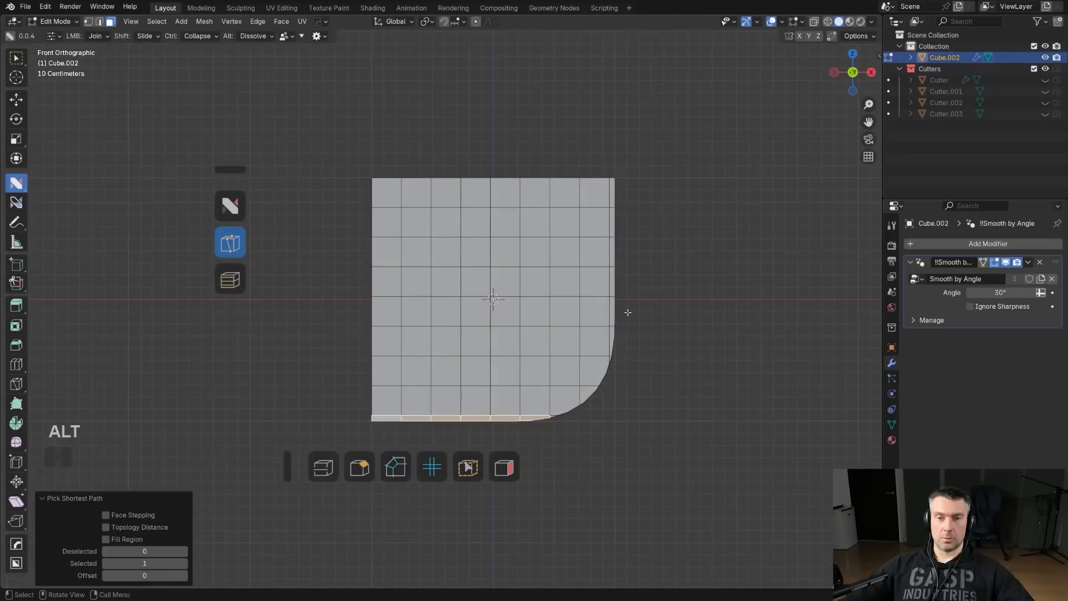
# - Undo the strip selections and the projected grid so the whole front face is selected again
pyautogui.hotkey('ctrl', 'z')
pyautogui.hotkey('ctrl', 'z')
pyautogui.hotkey('ctrl', 'z')
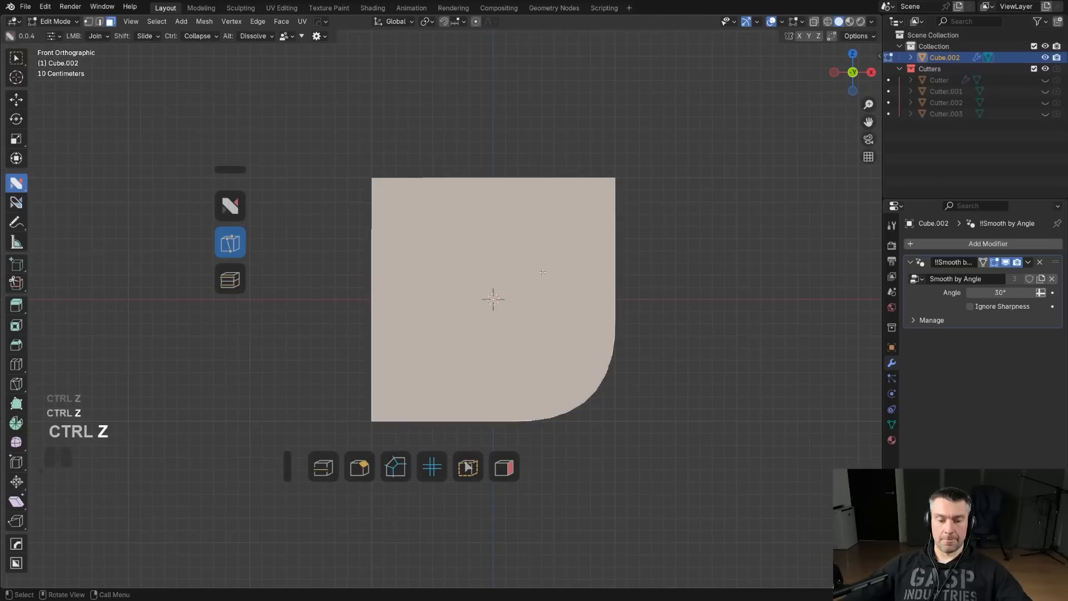
# - Dice the selected front face into a 5 by 5 grid with HardOps Dice in 2D mode
pyautogui.press('q')
pyautogui.click(544, 273)
pyautogui.press('v')
pyautogui.scroll(-4, 547, 275)
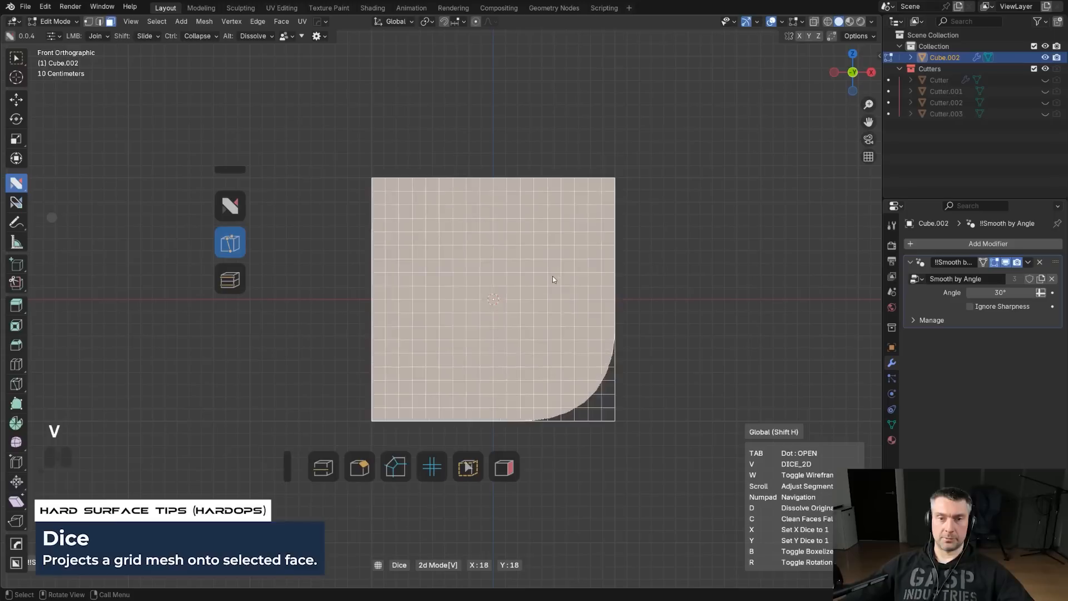
pyautogui.scroll(-1, 559, 284)
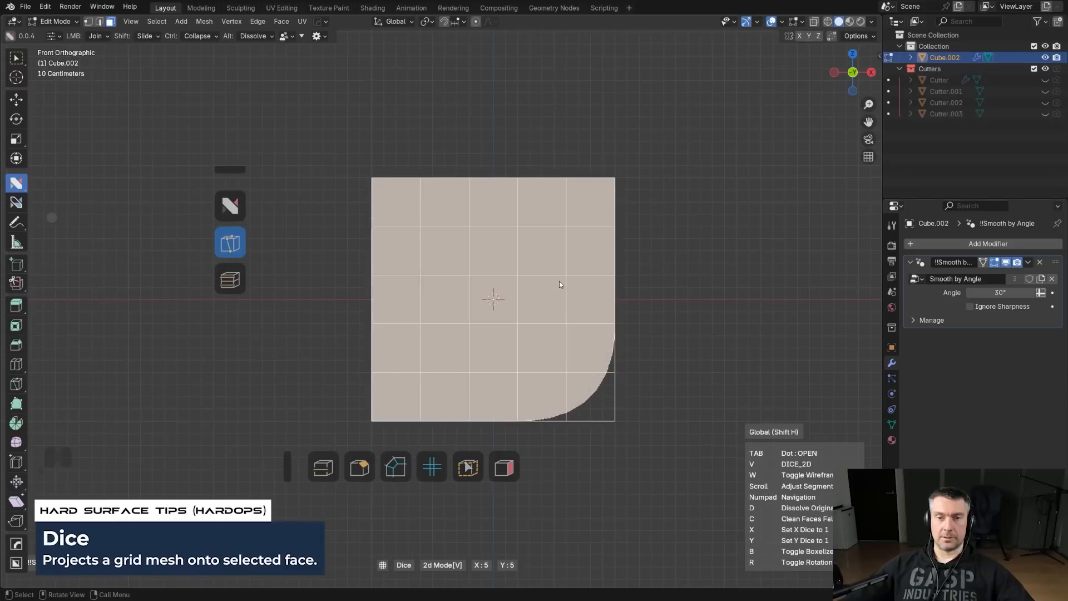
pyautogui.click(559, 282)
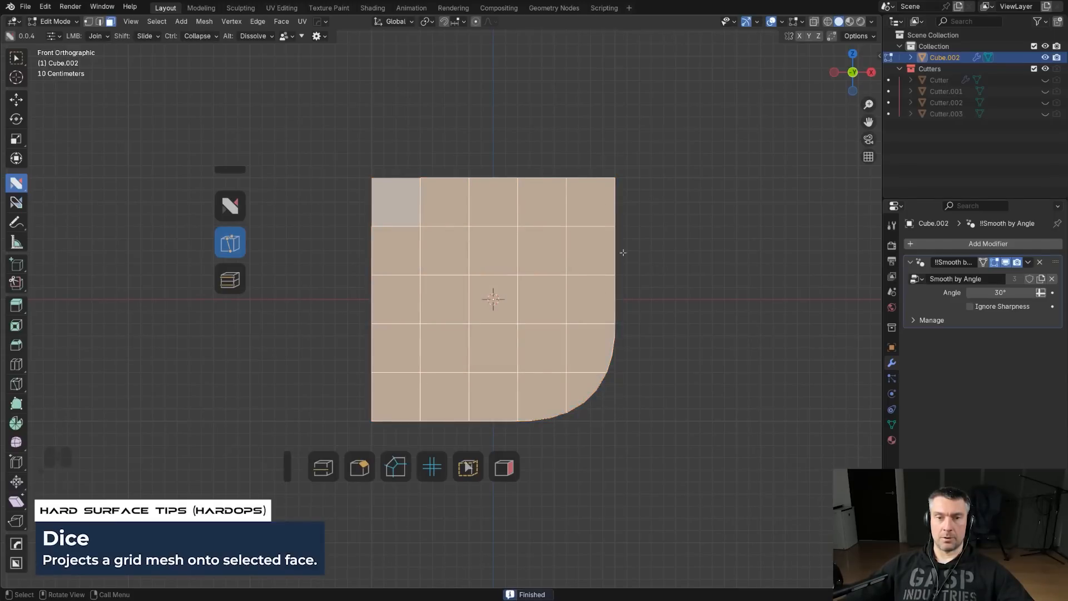
# - Switch to vertex selection near the diced face's curved edge and set nSolve's Ctrl operation to Merge
pyautogui.moveTo(671, 263); pyautogui.dragTo(585, 264, button='middle')
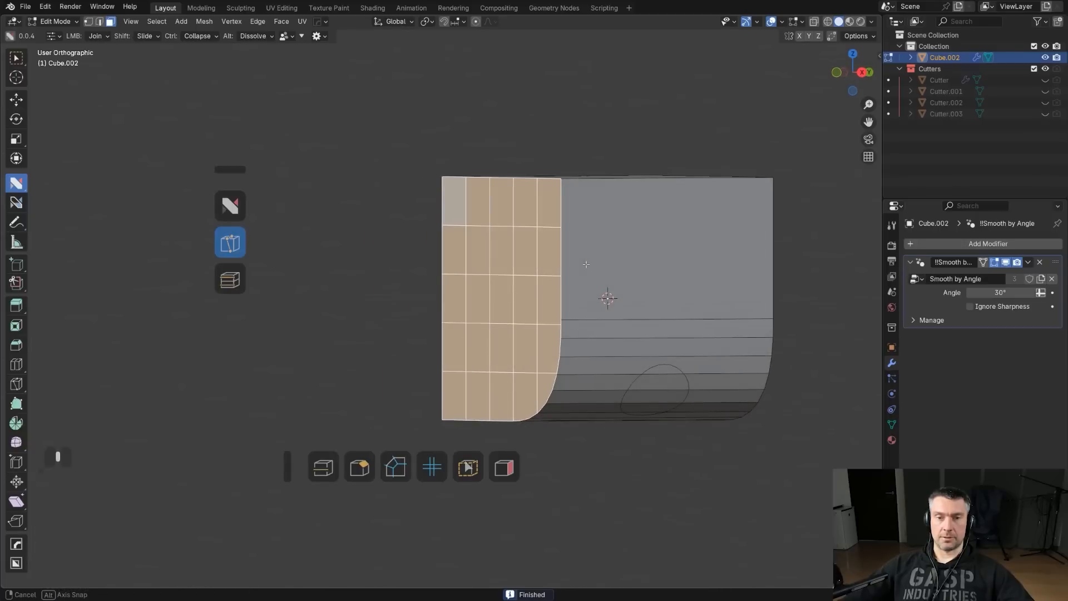
pyautogui.scroll(2, 585, 264)
pyautogui.hotkey('ctrl', 'Tab')
pyautogui.click(589, 313)
pyautogui.scroll(2, 590, 313)
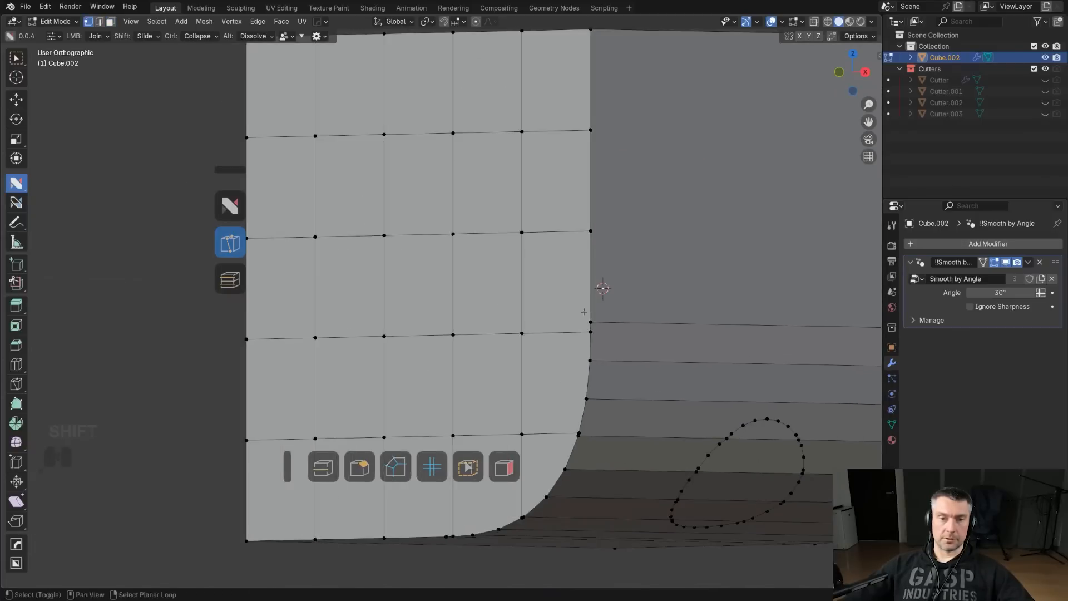
pyautogui.scroll(1, 589, 313)
pyautogui.keyDown('shift'); pyautogui.moveTo(639, 274); pyautogui.dragTo(480, 233, button='middle'); pyautogui.keyUp('shift')
pyautogui.click(214, 37)
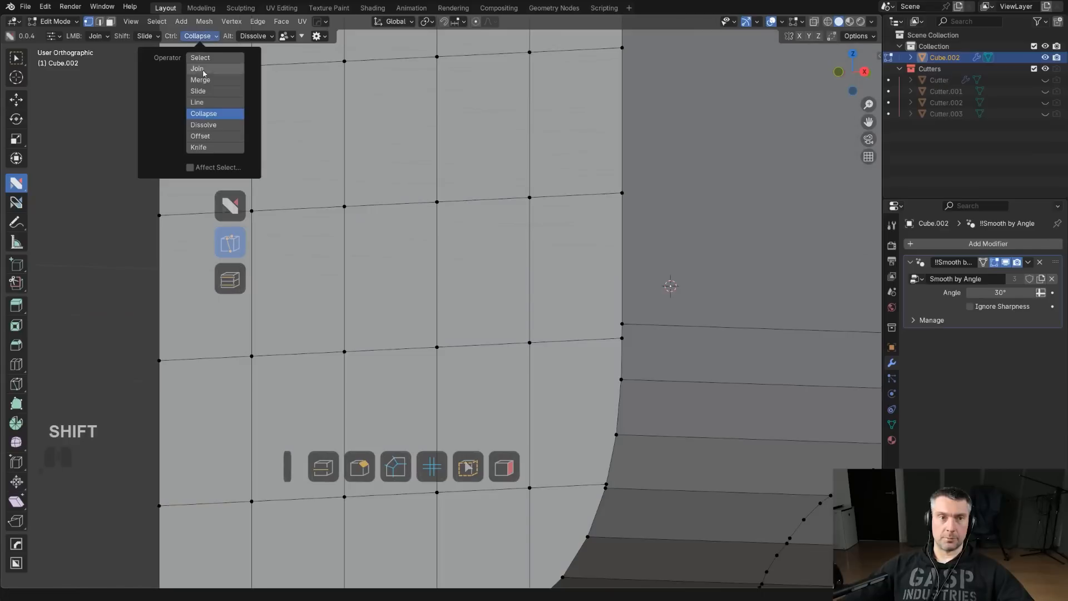
pyautogui.click(202, 79)
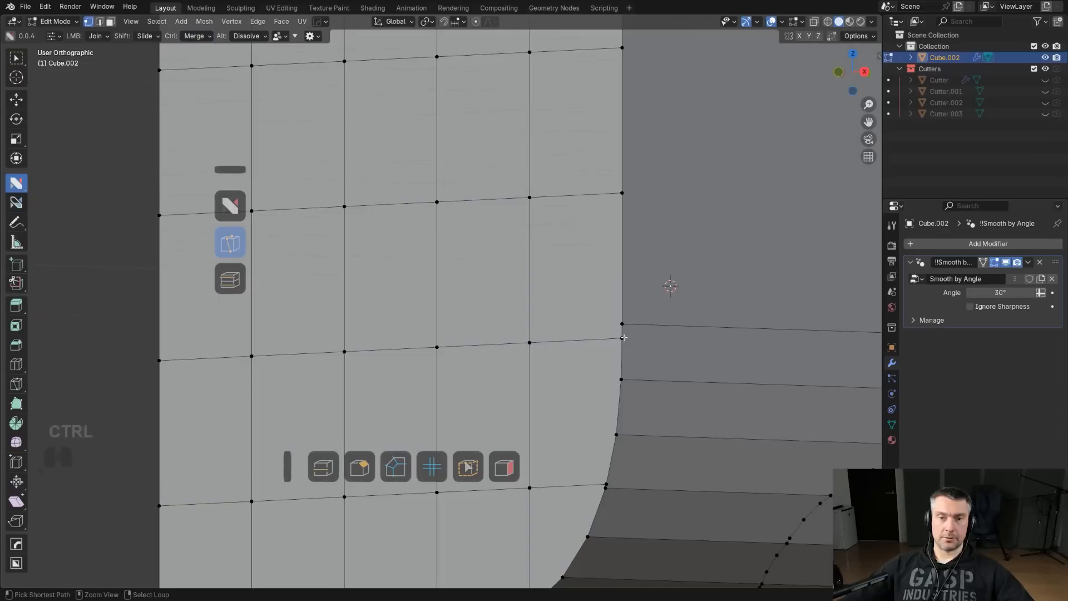
# - Merge the doubled grid-line end vertices along the front face's right edge and rounded corner into the neighbouring bevel vertices
pyautogui.scroll(-4, 584, 311)
pyautogui.moveTo(548, 298); pyautogui.dragTo(420, 340, button='middle')
pyautogui.scroll(5, 420, 341)
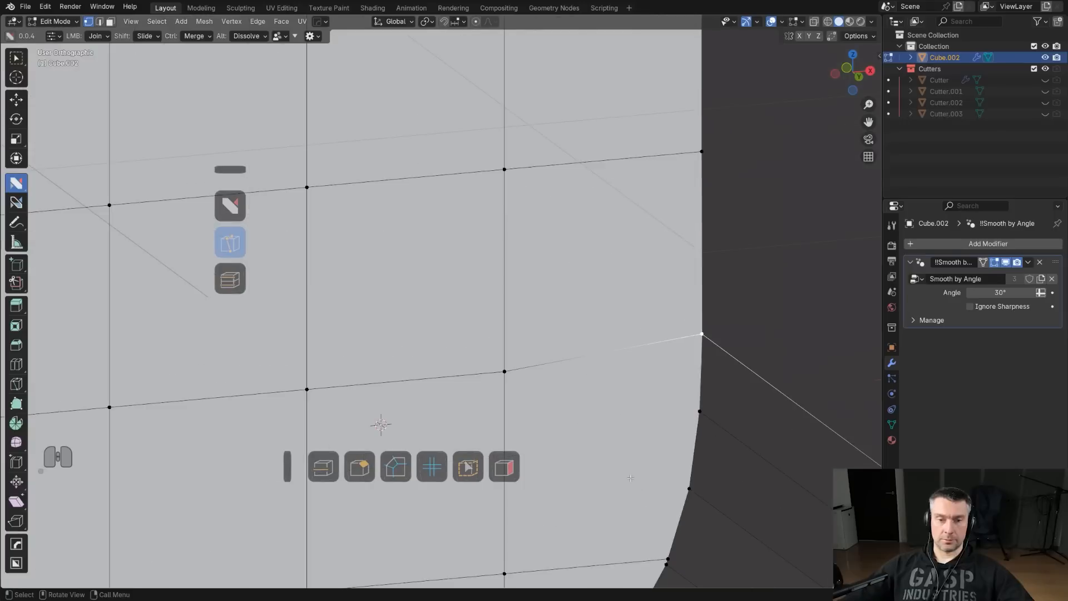
pyautogui.keyDown('shift'); pyautogui.moveTo(585, 321); pyautogui.dragTo(571, 275, button='middle'); pyautogui.keyUp('shift')
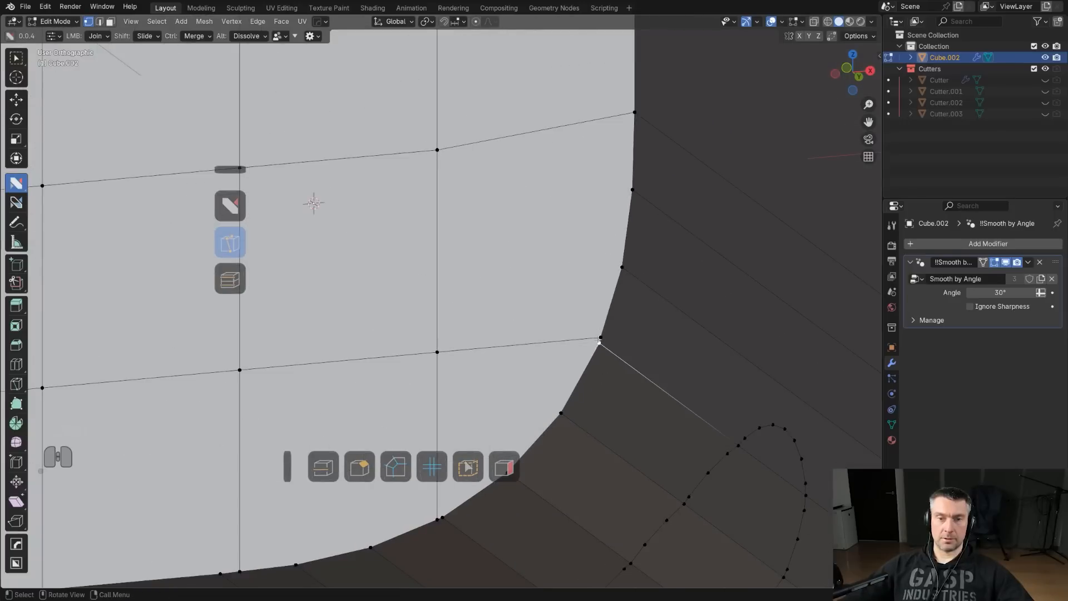
pyautogui.scroll(-3, 593, 367)
pyautogui.scroll(4, 634, 333)
pyautogui.keyDown('ctrl'); pyautogui.click(647, 324); pyautogui.keyUp('ctrl')
# - Merge the doubled vertices where the bottom edge meets the start of the rounded corner
pyautogui.keyDown('shift'); pyautogui.moveTo(601, 369); pyautogui.dragTo(679, 300, button='middle'); pyautogui.keyUp('shift')
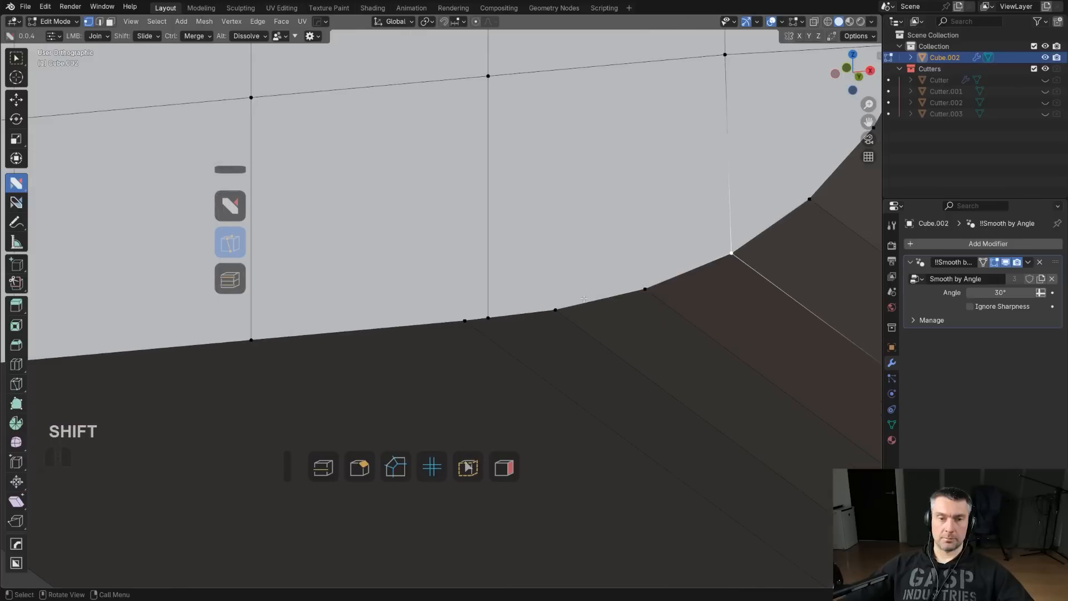
pyautogui.click(481, 320)
pyautogui.scroll(-5, 501, 311)
pyautogui.moveTo(501, 312); pyautogui.dragTo(600, 244, button='middle')
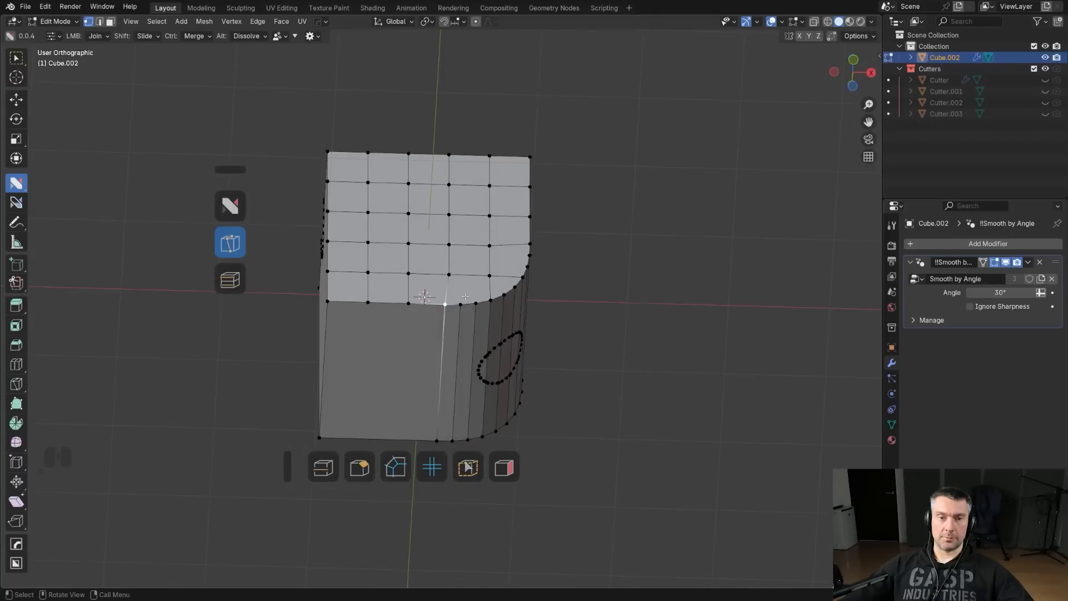
pyautogui.moveTo(522, 286); pyautogui.dragTo(602, 315, button='middle')
pyautogui.scroll(3, 479, 328)
# - Remove Project Grid from the nSuite tool list in the nSolve Helper
pyautogui.hotkey('ctrl', 'Tab')
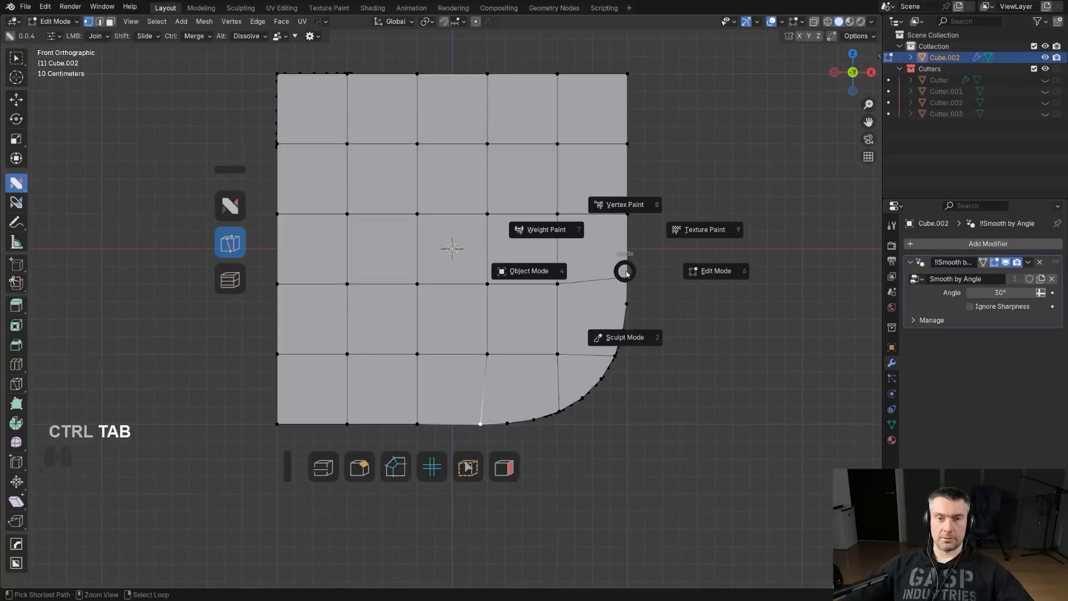
pyautogui.hotkey('ctrl', 'q')
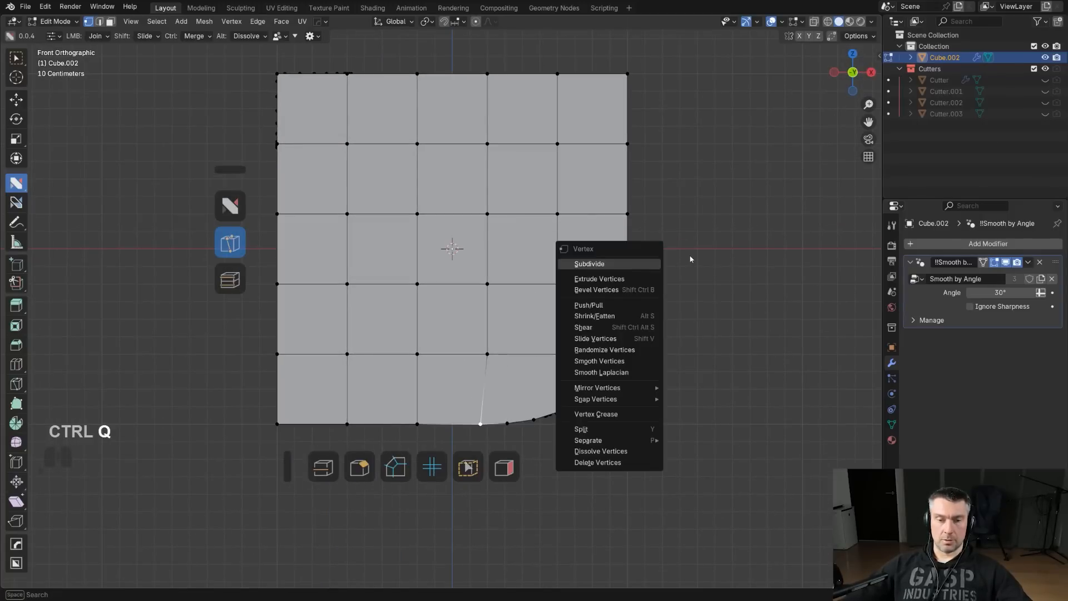
pyautogui.press('d')
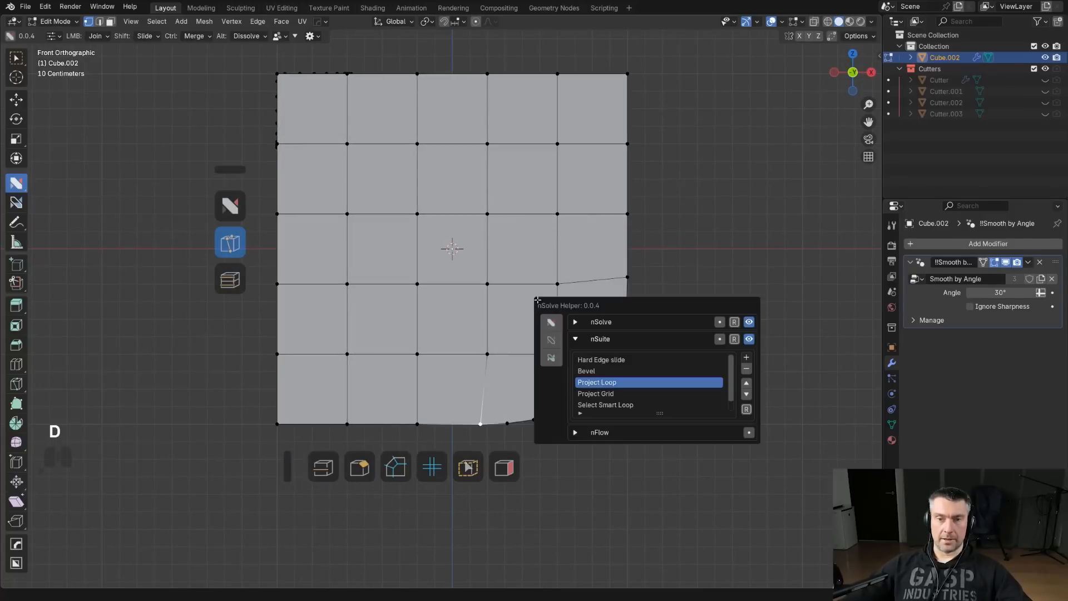
pyautogui.click(693, 395)
pyautogui.click(746, 368)
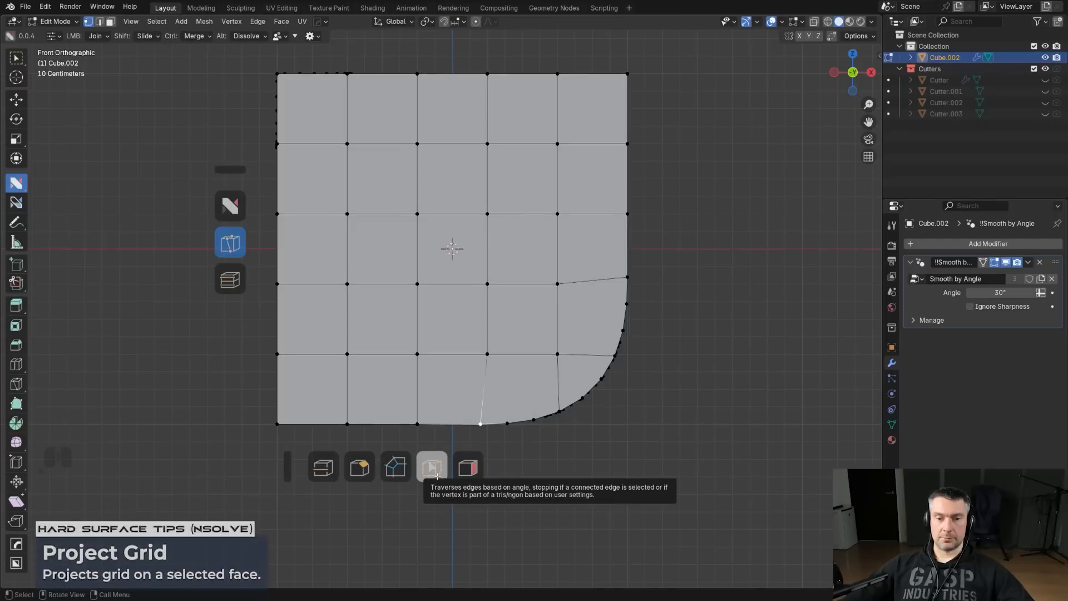
# - Switch to edge selection and try selecting edge loops on the diced cube with Select Smart Loop and L/S Select
pyautogui.click(434, 472)
pyautogui.press('Tab')
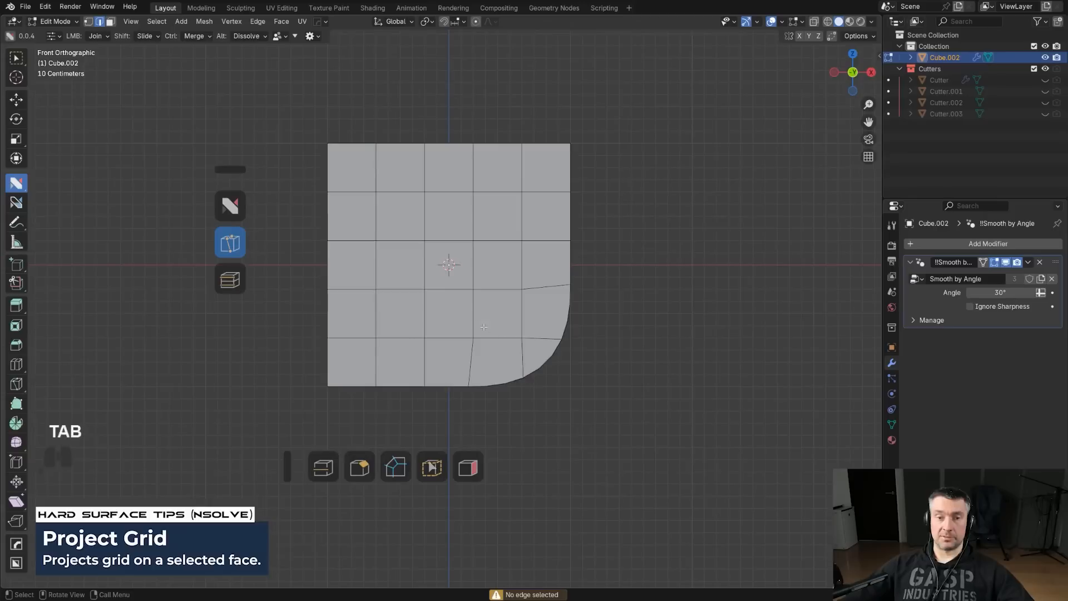
pyautogui.keyDown('shift'); pyautogui.click(432, 467); pyautogui.keyUp('shift')
pyautogui.moveTo(473, 238); pyautogui.dragTo(485, 230, button='middle')
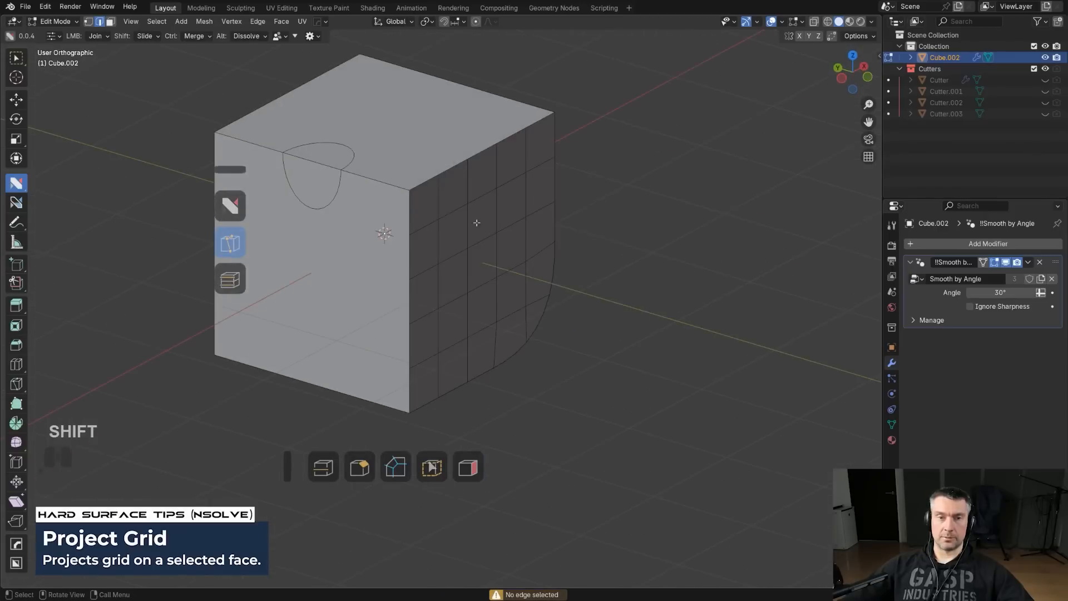
pyautogui.click(464, 315)
pyautogui.moveTo(539, 336); pyautogui.dragTo(715, 375, button='middle')
pyautogui.keyDown('alt'); pyautogui.click(712, 369); pyautogui.keyUp('alt')
pyautogui.click(737, 256)
pyautogui.moveTo(727, 285); pyautogui.dragTo(632, 260, button='middle')
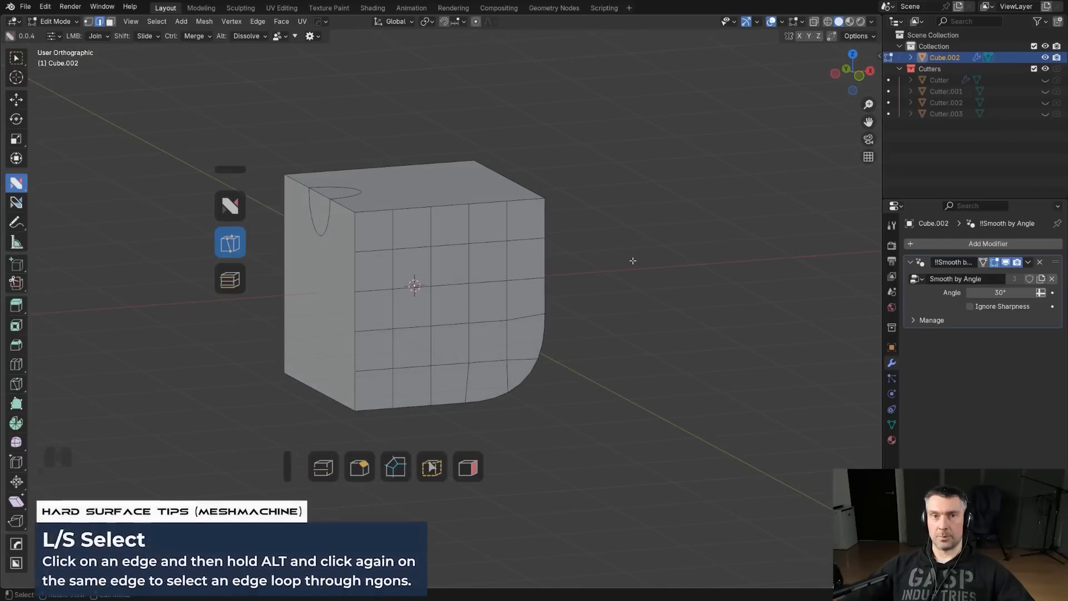
pyautogui.keyDown('shift'); pyautogui.moveTo(565, 267); pyautogui.dragTo(646, 258, button='middle'); pyautogui.keyUp('shift')
pyautogui.press('KP_5')
pyautogui.keyDown('shift'); pyautogui.moveTo(620, 330); pyautogui.dragTo(600, 344, button='middle'); pyautogui.keyUp('shift')
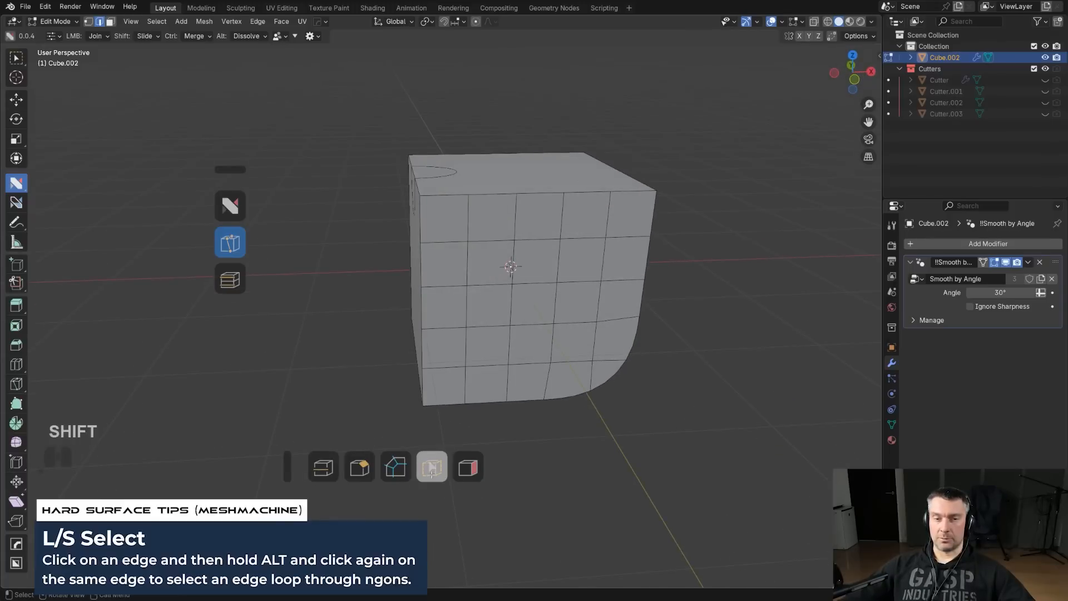
# - Try picking shortest edge paths along the front face's top edge and grid lines, and undo each selection
pyautogui.moveTo(550, 278); pyautogui.dragTo(503, 265, button='middle')
pyautogui.keyDown('ctrl'); pyautogui.click(558, 202); pyautogui.keyUp('ctrl')
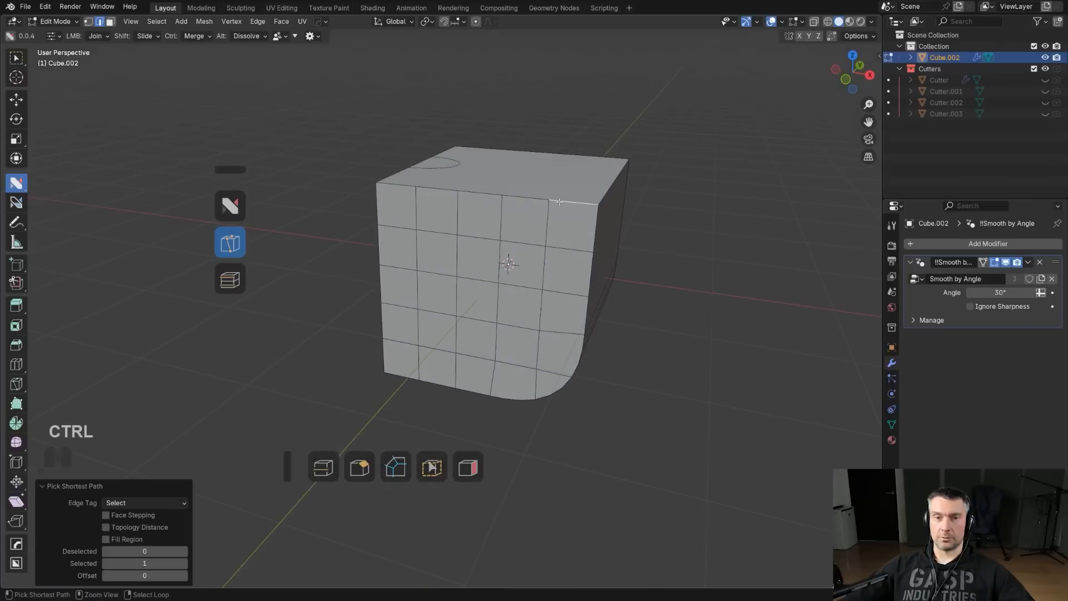
pyautogui.hotkey('ctrl', 'z')
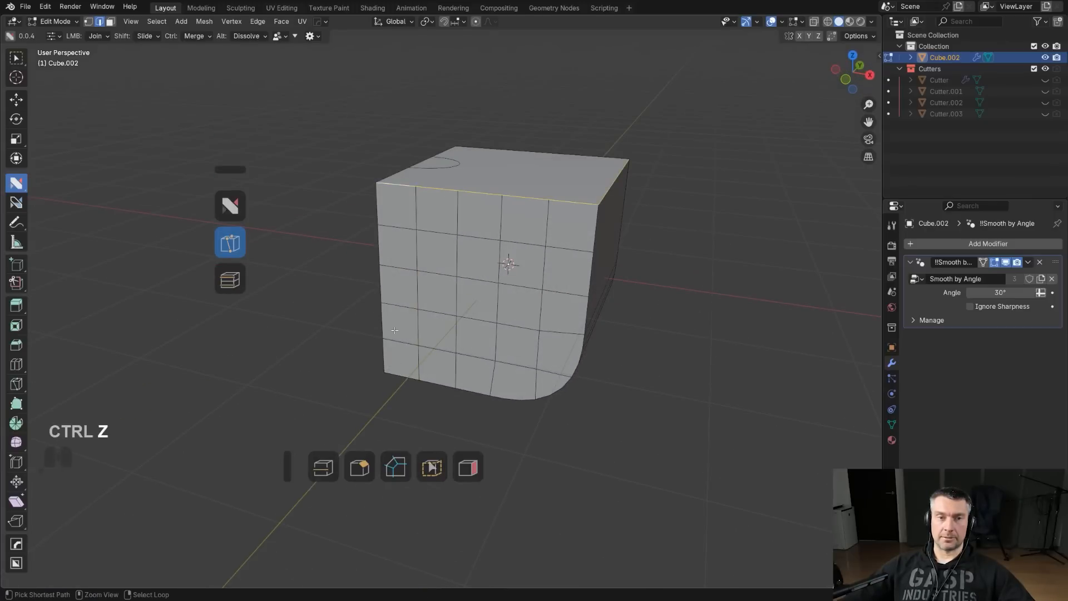
pyautogui.keyDown('ctrl'); pyautogui.click(417, 354); pyautogui.keyUp('ctrl')
pyautogui.hotkey('ctrl', 'z')
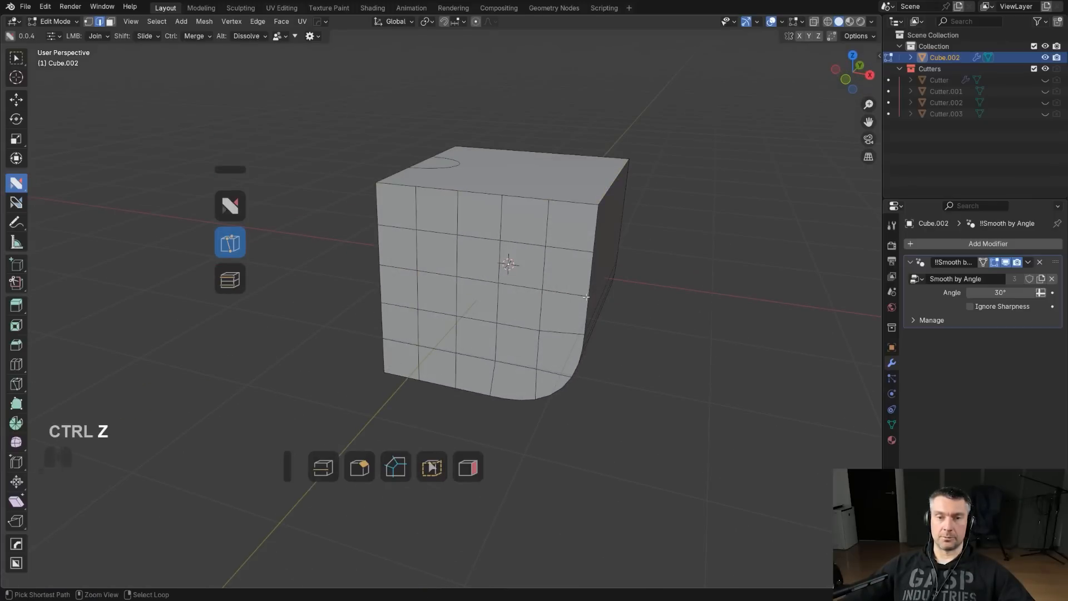
# - Try Select Smart Loop, and select the edge loop running through the front grid's third inner vertical line
pyautogui.click(436, 468)
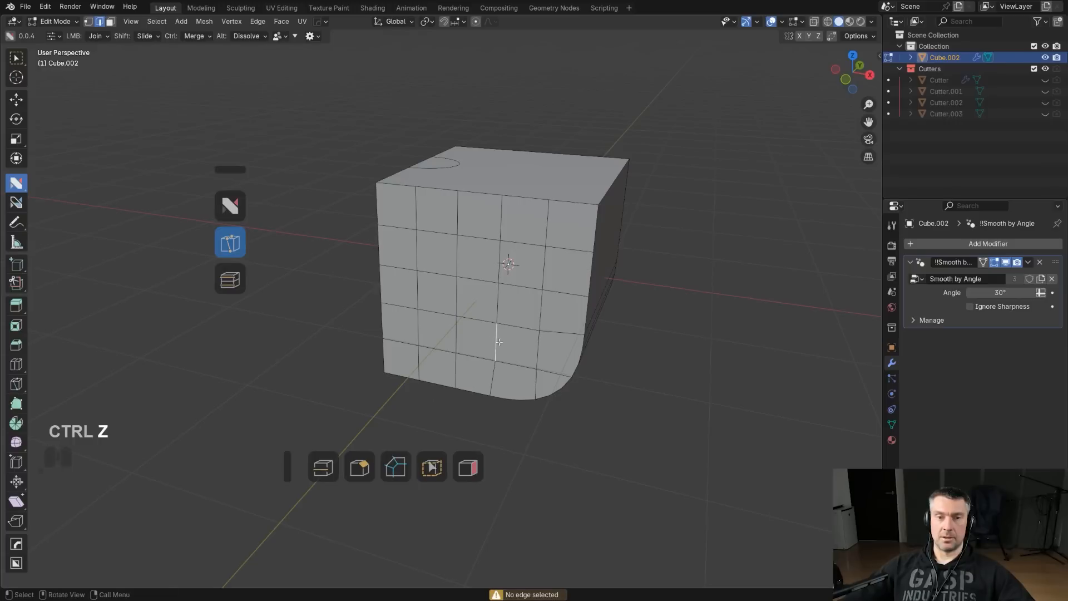
pyautogui.keyDown('alt'); pyautogui.click(497, 341); pyautogui.keyUp('alt')
pyautogui.moveTo(505, 428); pyautogui.dragTo(619, 371, button='middle')
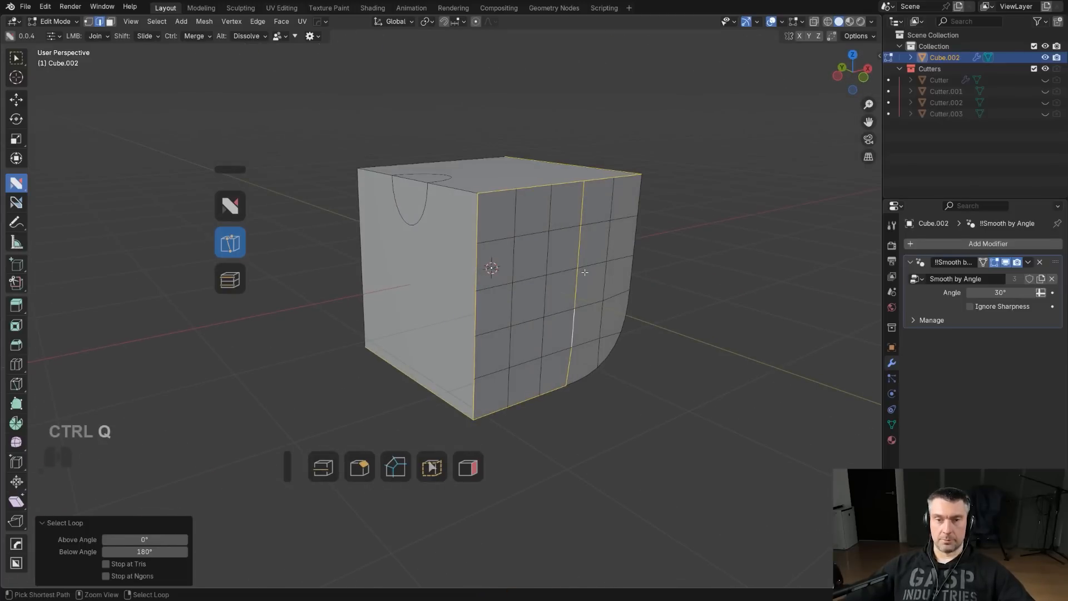
# - Remove Select Smart Loop from the nSuite tool list in the nSolve Helper
pyautogui.press('d')
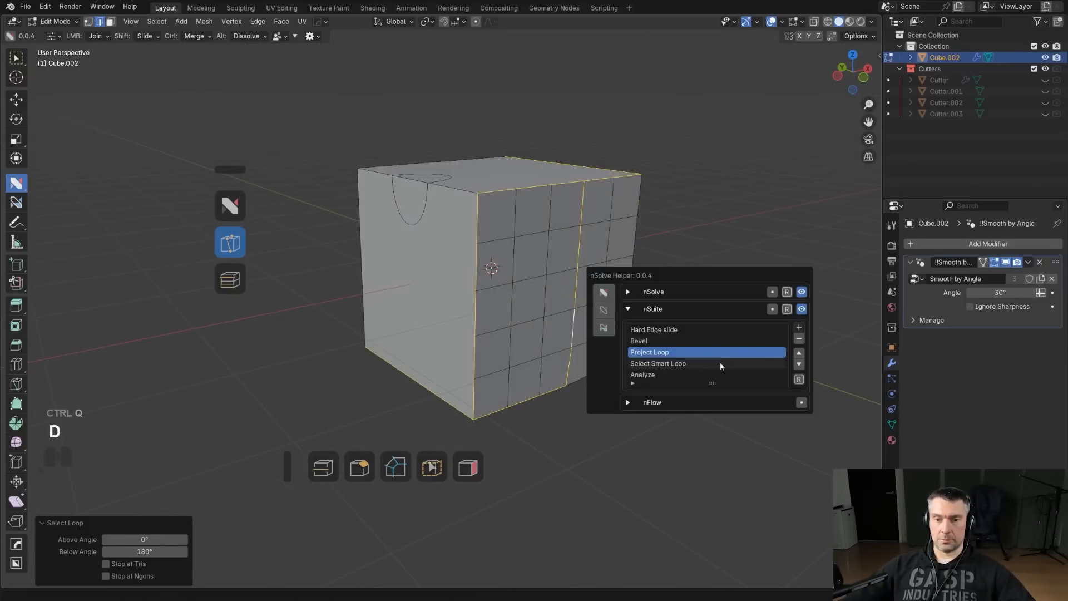
pyautogui.click(720, 365)
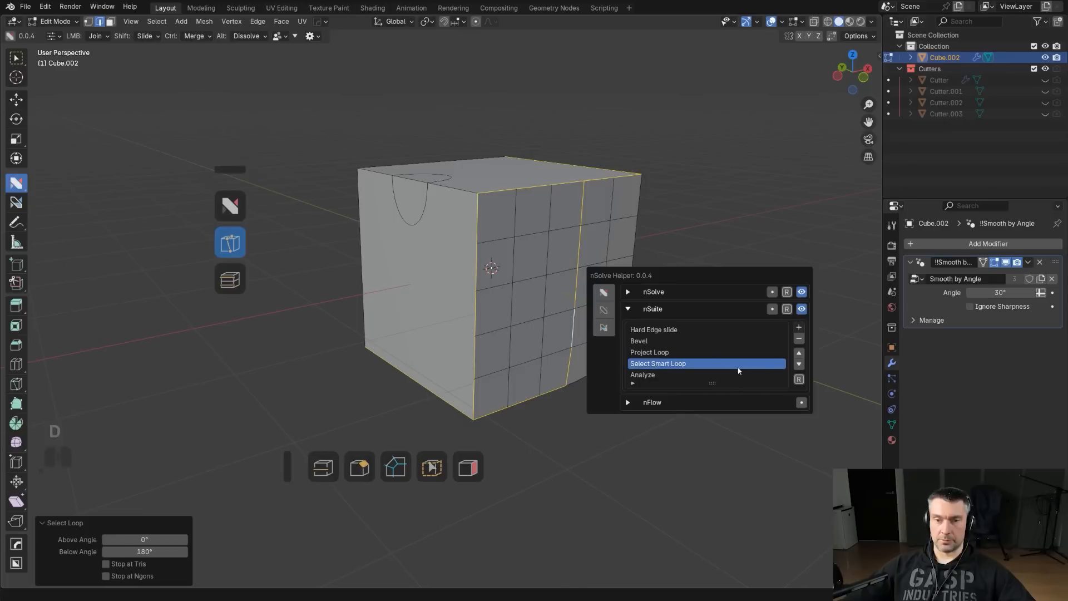
pyautogui.click(799, 339)
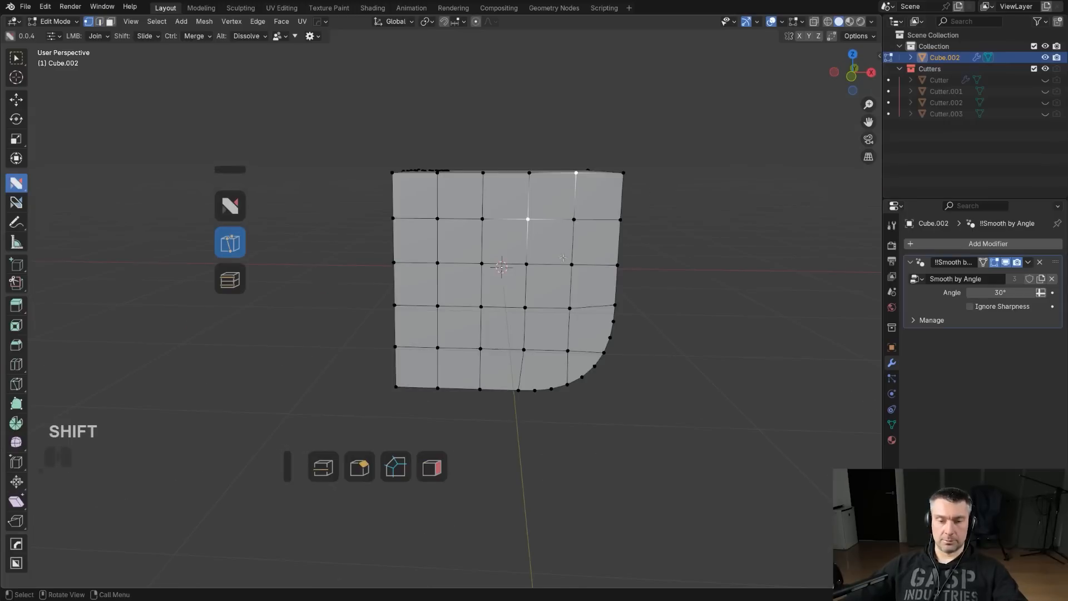
# - Split the fourth top-row grid face diagonally between its two selected vertices, and turn on Analyze in face selection
pyautogui.moveTo(541, 280)
pyautogui.mouseDown(button='middle')
pyautogui.moveTo(601, 288)
pyautogui.moveTo(494, 300)
pyautogui.moveTo(463, 319)
pyautogui.moveTo(472, 292)
pyautogui.moveTo(361, 248)
pyautogui.moveTo(606, 273)
pyautogui.moveTo(558, 273)
pyautogui.mouseUp(button='middle')
pyautogui.press('Tab')
pyautogui.click(431, 467)
# - Examine the Analyze face colours on the cube's quads, the diagonally split grid cell and the faces at the rounded corner
pyautogui.scroll(-2, 557, 273)
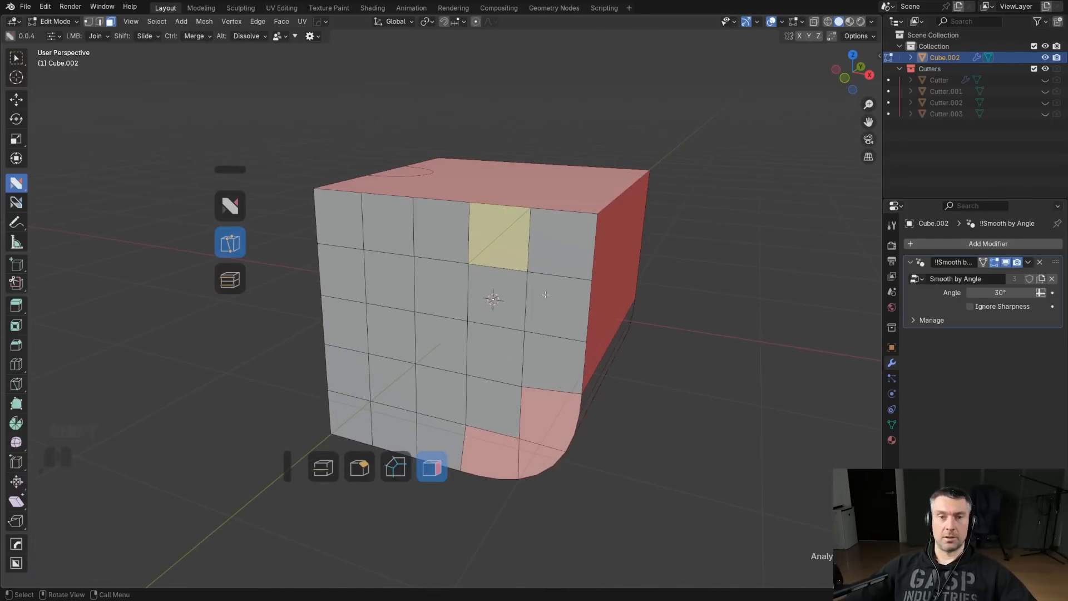
pyautogui.keyDown('shift'); pyautogui.moveTo(530, 264); pyautogui.dragTo(562, 224, button='middle'); pyautogui.keyUp('shift')
pyautogui.scroll(3, 531, 270)
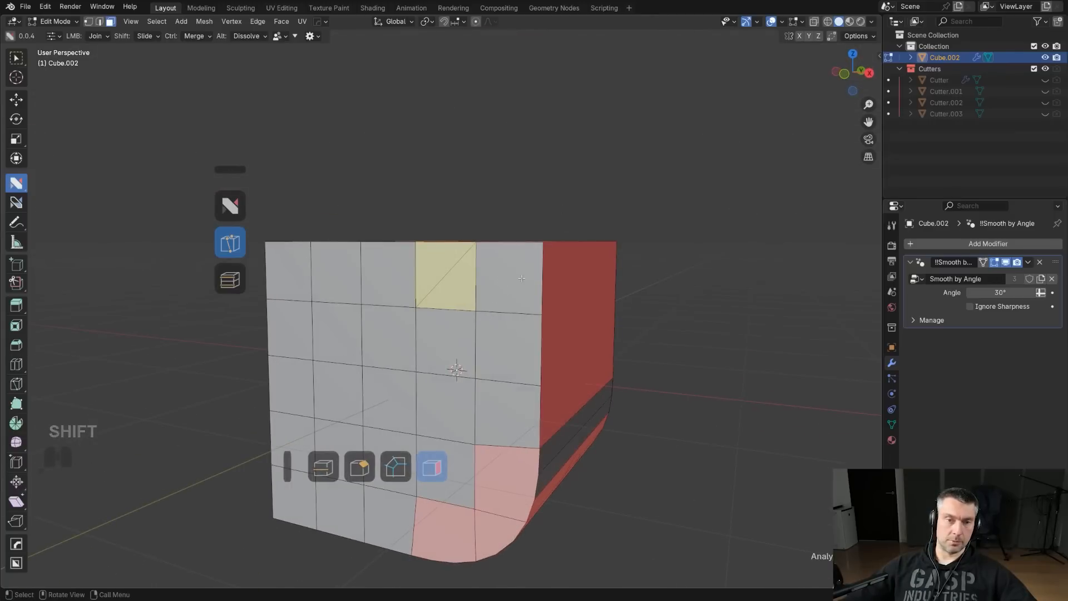
pyautogui.moveTo(521, 287); pyautogui.dragTo(478, 300, button='middle')
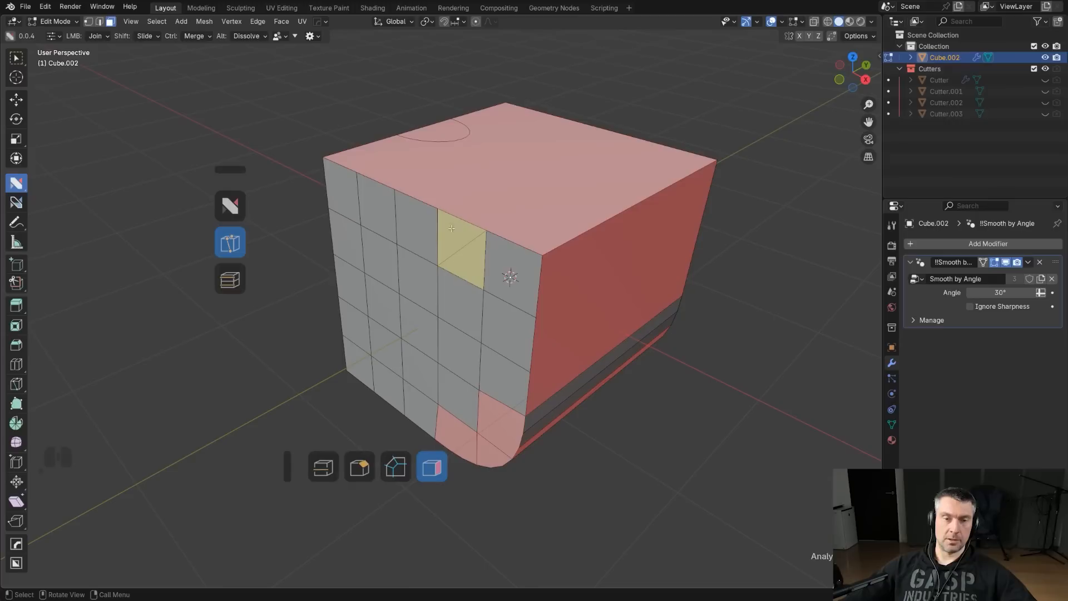
pyautogui.keyDown('shift'); pyautogui.moveTo(552, 261); pyautogui.dragTo(553, 271, button='middle'); pyautogui.keyUp('shift')
pyautogui.moveTo(553, 271); pyautogui.dragTo(578, 250, button='middle')
pyautogui.scroll(3, 500, 262)
pyautogui.moveTo(500, 261); pyautogui.dragTo(445, 216, button='middle')
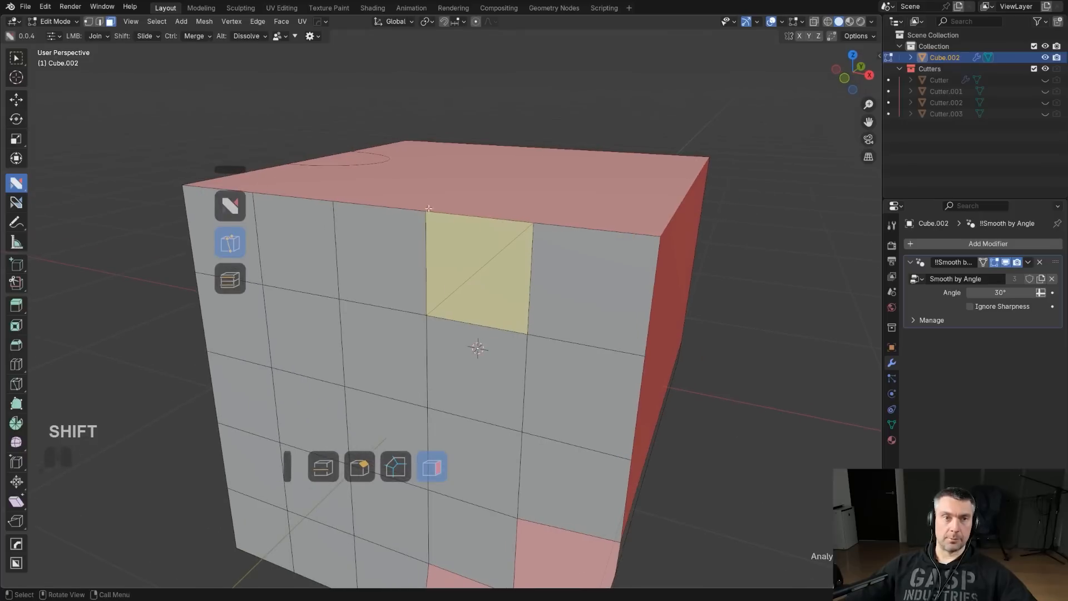
# - Dissolve the diagonal edge in the fourth top-row grid face
pyautogui.click(195, 36)
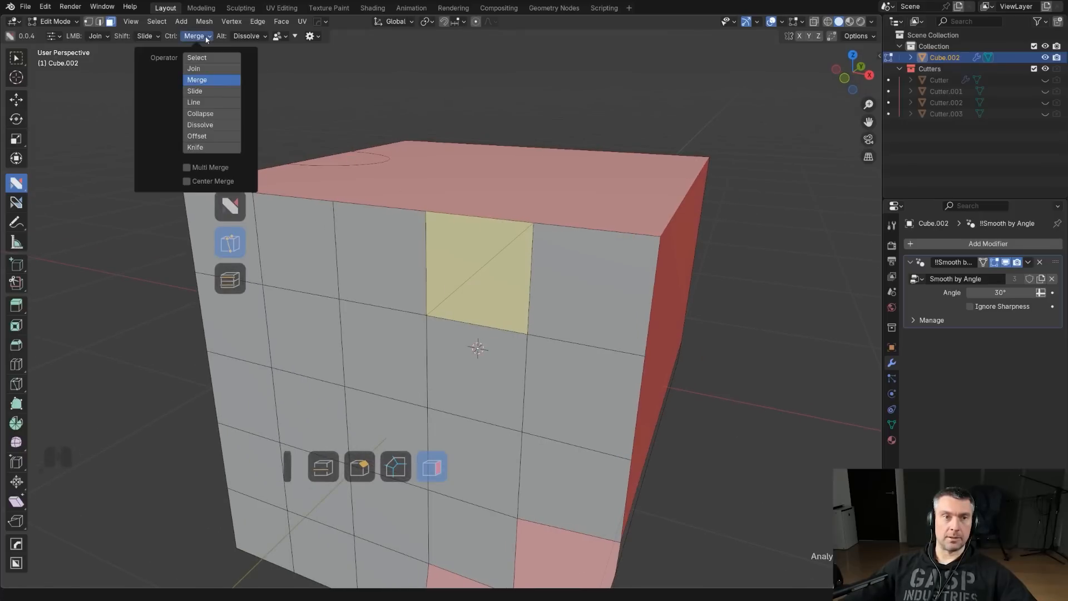
pyautogui.keyDown('alt'); pyautogui.click(499, 281); pyautogui.keyUp('alt')
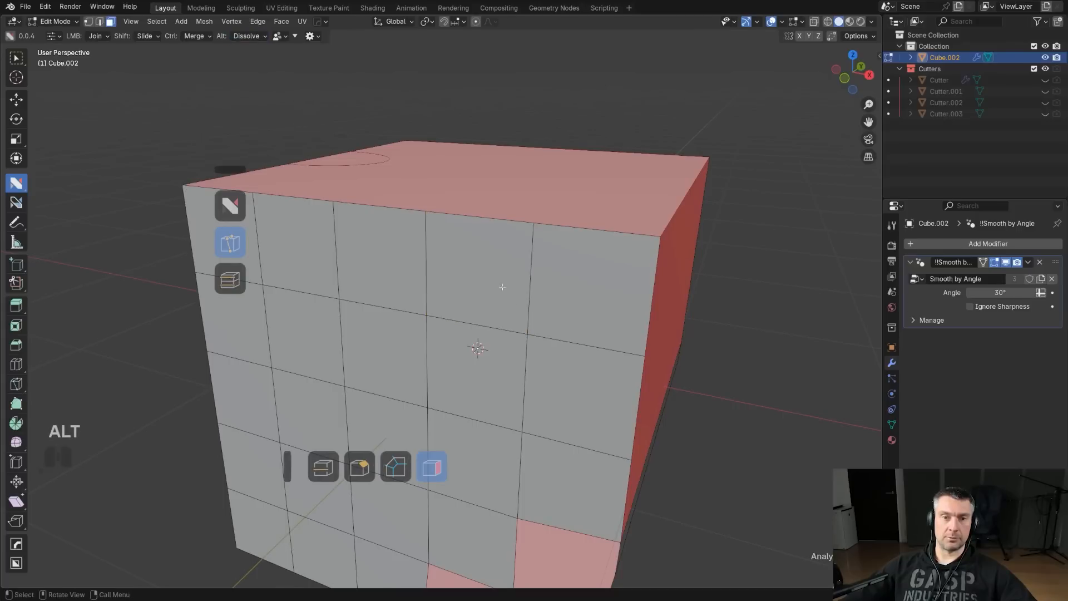
# - Join the grid vertex nearest the rounded corner to the arc vertices above and below its horizontal edge, and dissolve that edge
pyautogui.moveTo(502, 286); pyautogui.dragTo(533, 154, button='middle')
pyautogui.scroll(-6, 435, 244)
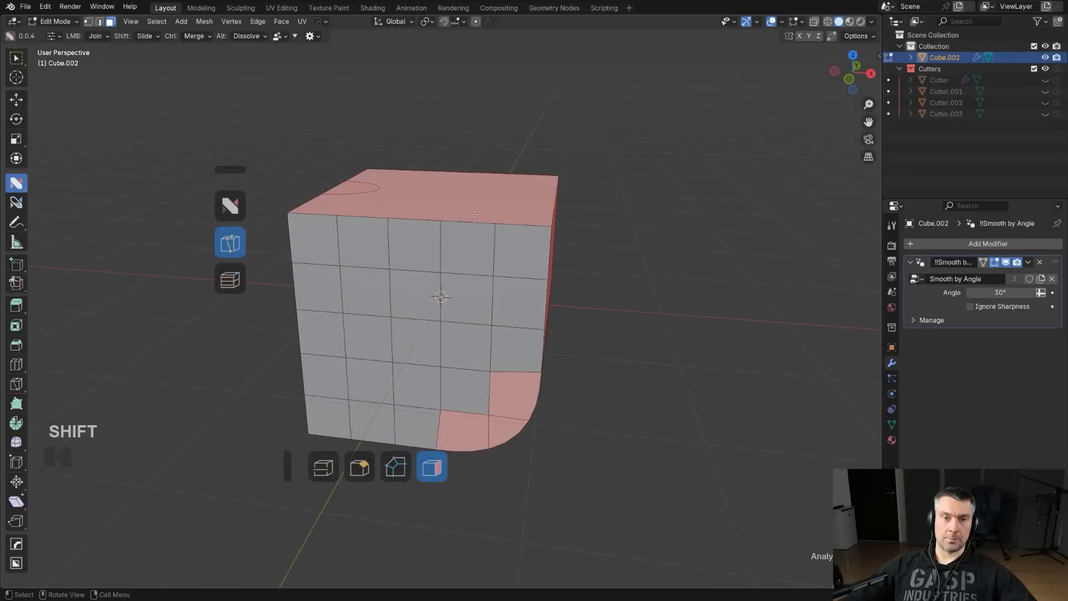
pyautogui.moveTo(477, 239); pyautogui.dragTo(473, 285, button='middle')
pyautogui.scroll(3, 478, 288)
pyautogui.keyDown('shift'); pyautogui.moveTo(538, 418); pyautogui.dragTo(575, 333, button='middle'); pyautogui.keyUp('shift')
pyautogui.scroll(-1, 552, 353)
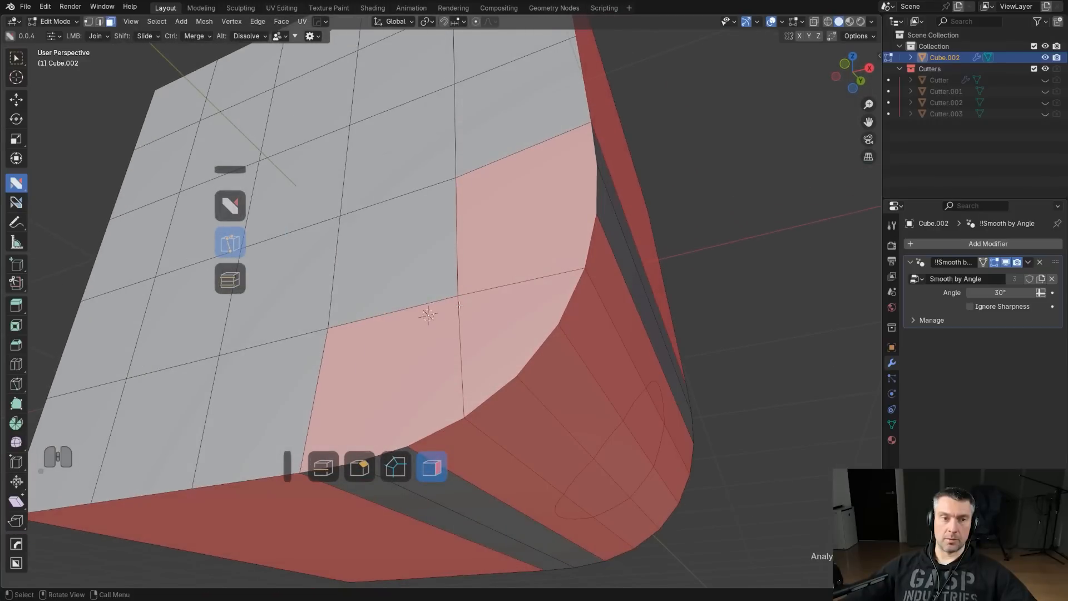
pyautogui.click(238, 239)
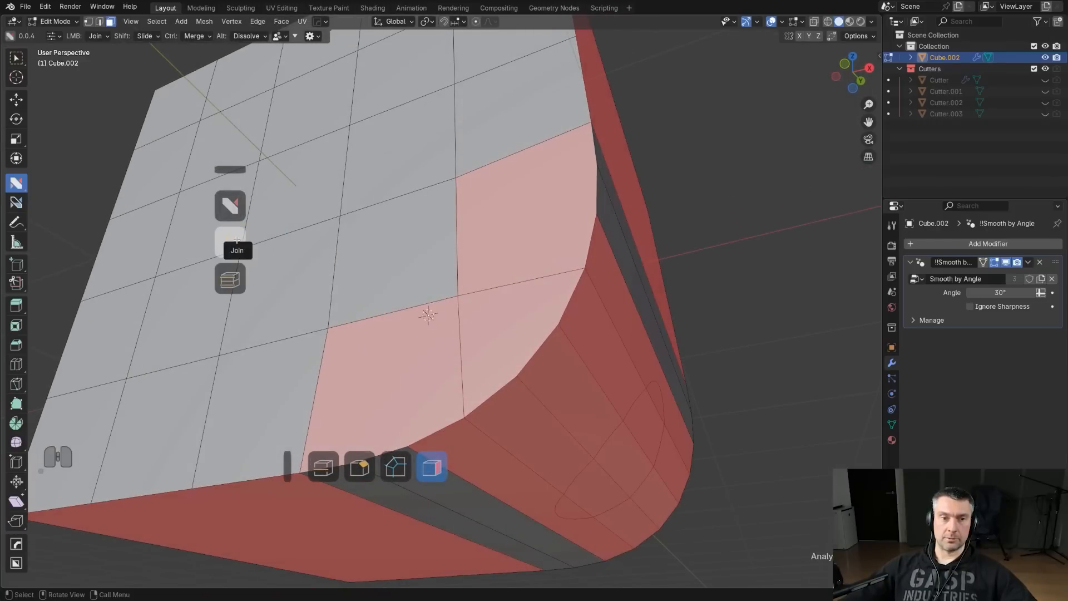
pyautogui.click(237, 240)
pyautogui.moveTo(460, 294); pyautogui.dragTo(558, 323)
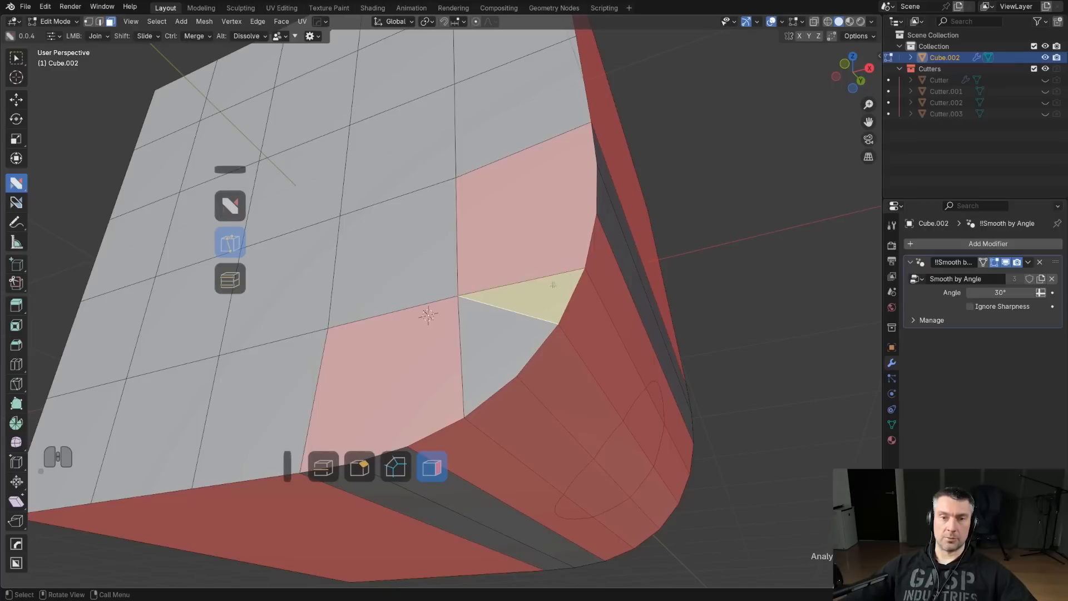
pyautogui.moveTo(457, 294); pyautogui.dragTo(595, 220)
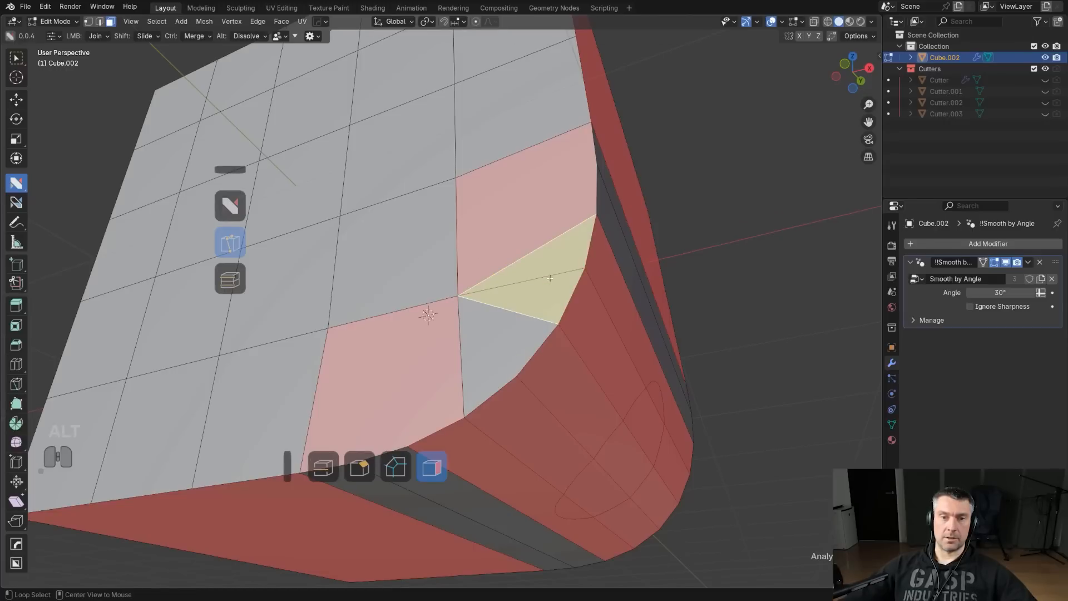
pyautogui.keyDown('alt'); pyautogui.click(549, 278); pyautogui.keyUp('alt')
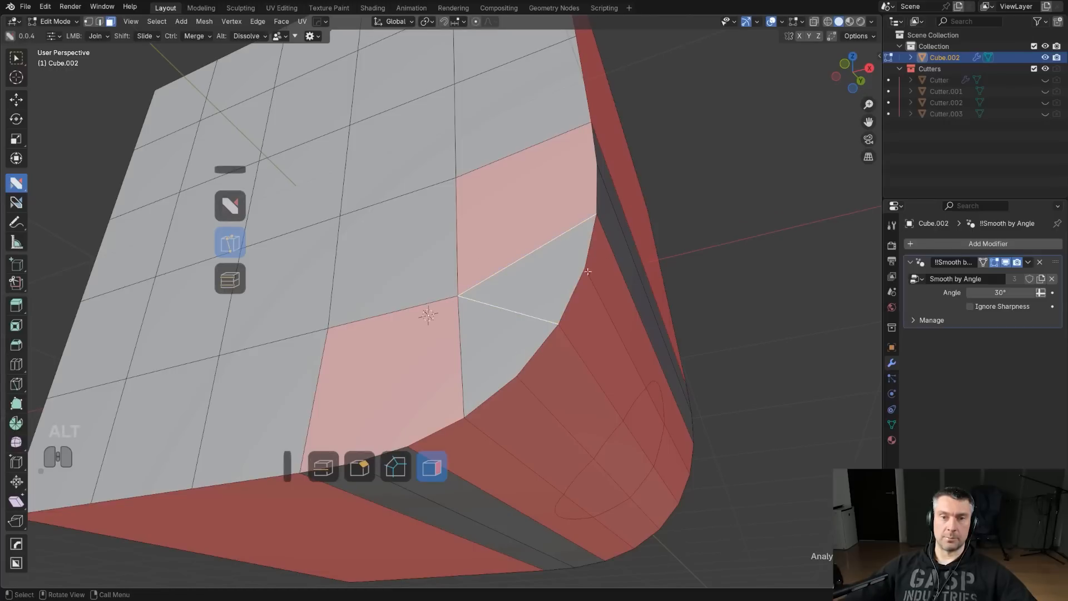
# - Join the next grid vertex up to the vertex near the top of the rounded corner, and dissolve its original slanted grid edge
pyautogui.moveTo(587, 271); pyautogui.dragTo(480, 152, button='middle')
pyautogui.moveTo(464, 139); pyautogui.dragTo(602, 150)
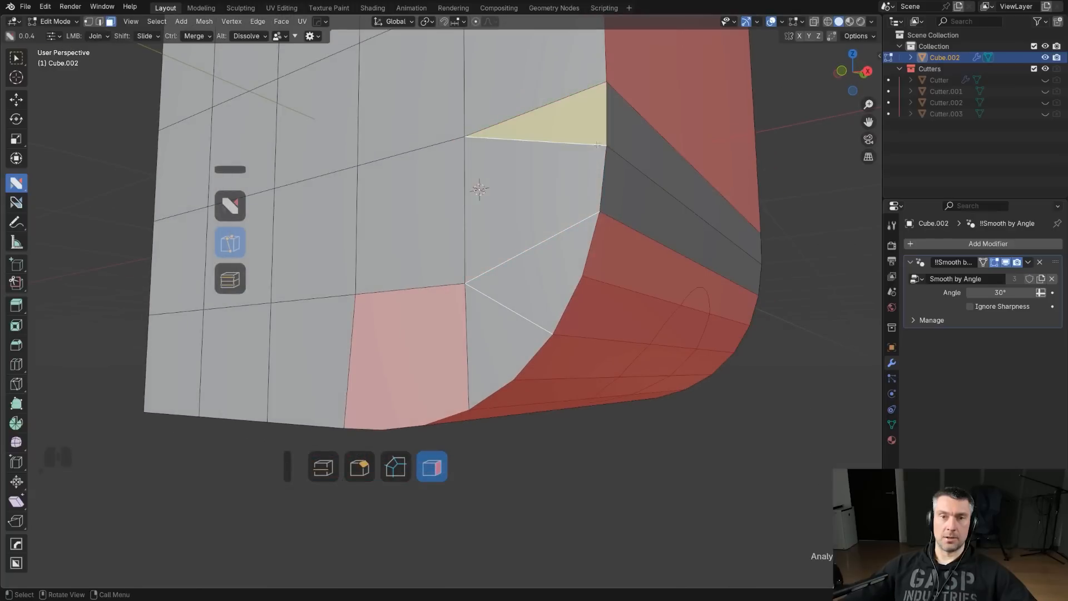
pyautogui.keyDown('alt'); pyautogui.click(565, 100); pyautogui.keyUp('alt')
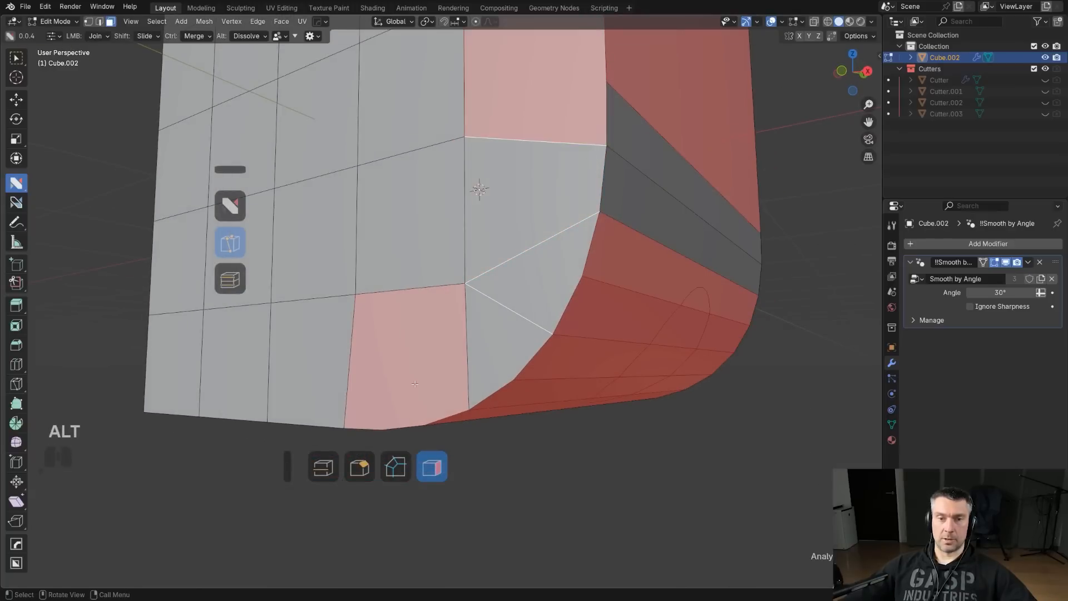
pyautogui.moveTo(559, 263); pyautogui.dragTo(570, 204, button='middle')
pyautogui.hotkey('ctrl', 'z')
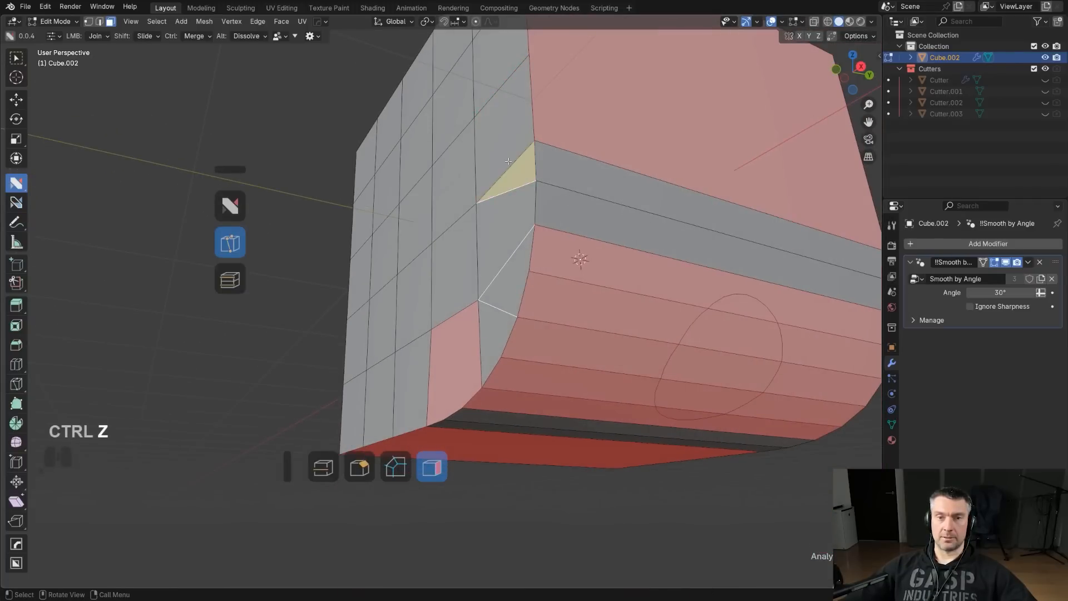
pyautogui.keyDown('alt'); pyautogui.click(563, 188); pyautogui.keyUp('alt')
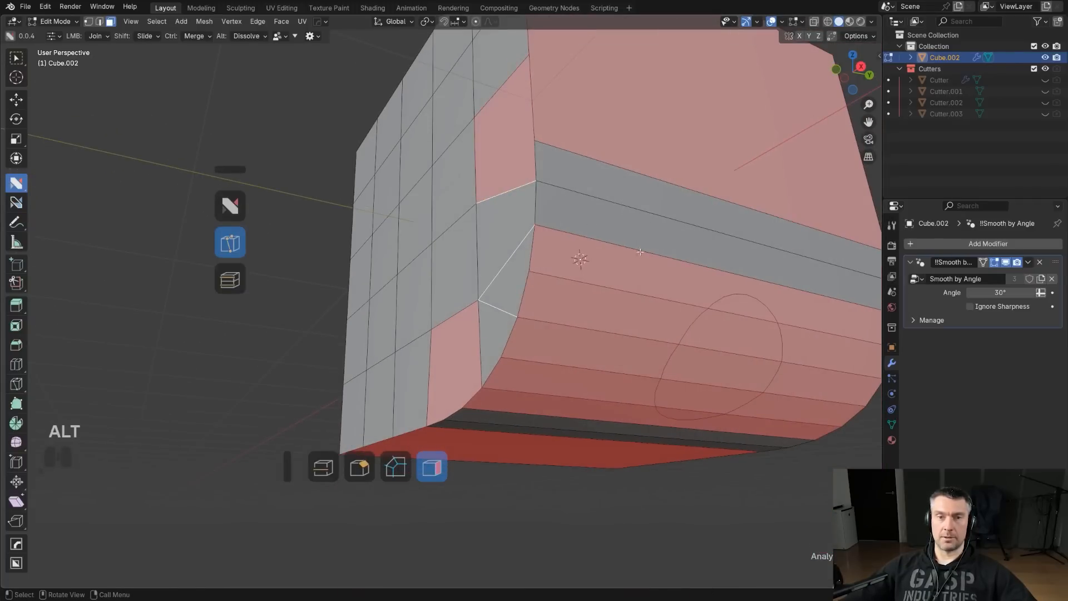
# - Merge the outer end vertex of the next horizontal grid line down into the vertex where the rounded corner begins
pyautogui.moveTo(640, 252); pyautogui.dragTo(554, 125, button='middle')
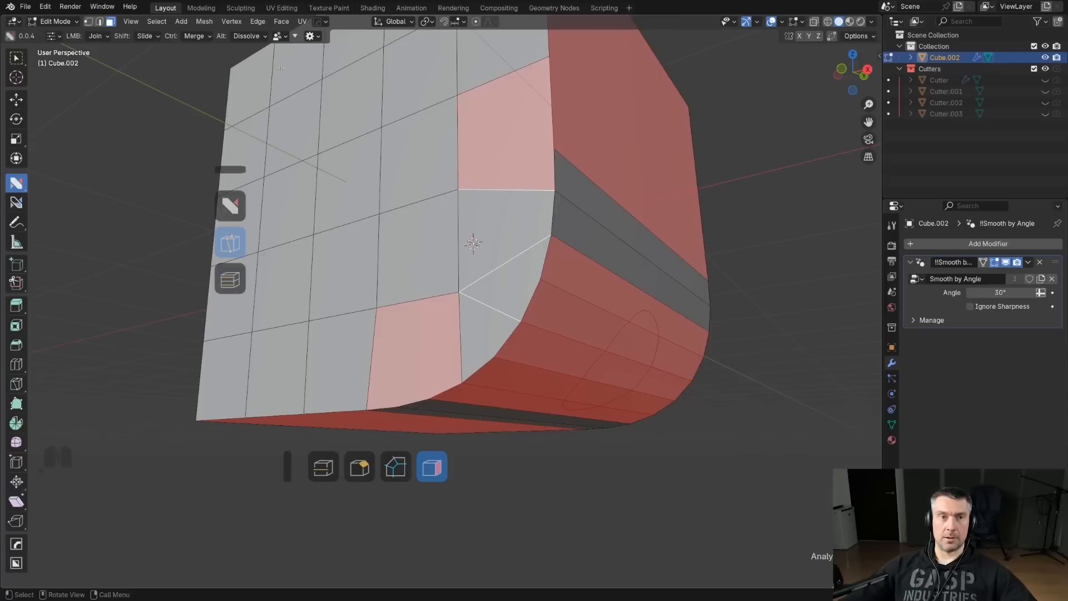
pyautogui.keyDown('ctrl'); pyautogui.moveTo(550, 56); pyautogui.dragTo(560, 169); pyautogui.keyUp('ctrl')
pyautogui.moveTo(502, 139); pyautogui.dragTo(393, 337, button='middle')
pyautogui.scroll(-3, 394, 337)
pyautogui.moveTo(500, 289); pyautogui.dragTo(350, 334, button='middle')
pyautogui.scroll(-2, 689, 184)
pyautogui.keyDown('shift'); pyautogui.moveTo(689, 183); pyautogui.dragTo(717, 220, button='middle'); pyautogui.keyUp('shift')
pyautogui.keyDown('shift'); pyautogui.moveTo(501, 242); pyautogui.dragTo(757, 111, button='middle'); pyautogui.keyUp('shift')
pyautogui.scroll(3, 616, 221)
pyautogui.moveTo(192, 92); pyautogui.dragTo(210, 139, button='middle')
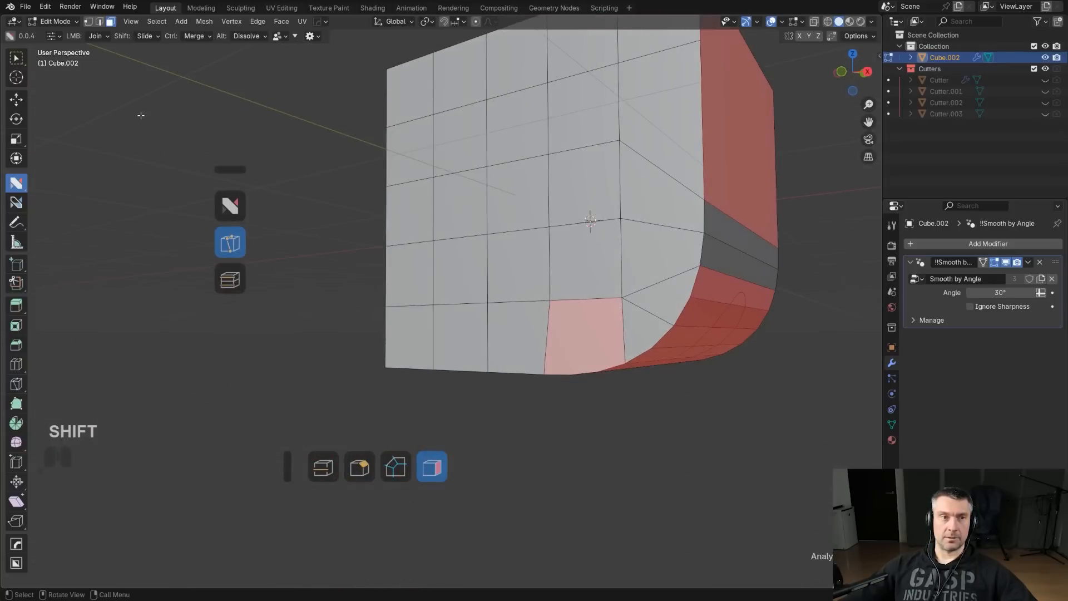
# - Review nSolve's Theme colours, including the Analyze Ngon, Tris and Intersect colours, in the add-on preferences, and save the preferences
pyautogui.click(53, 9)
pyautogui.click(88, 153)
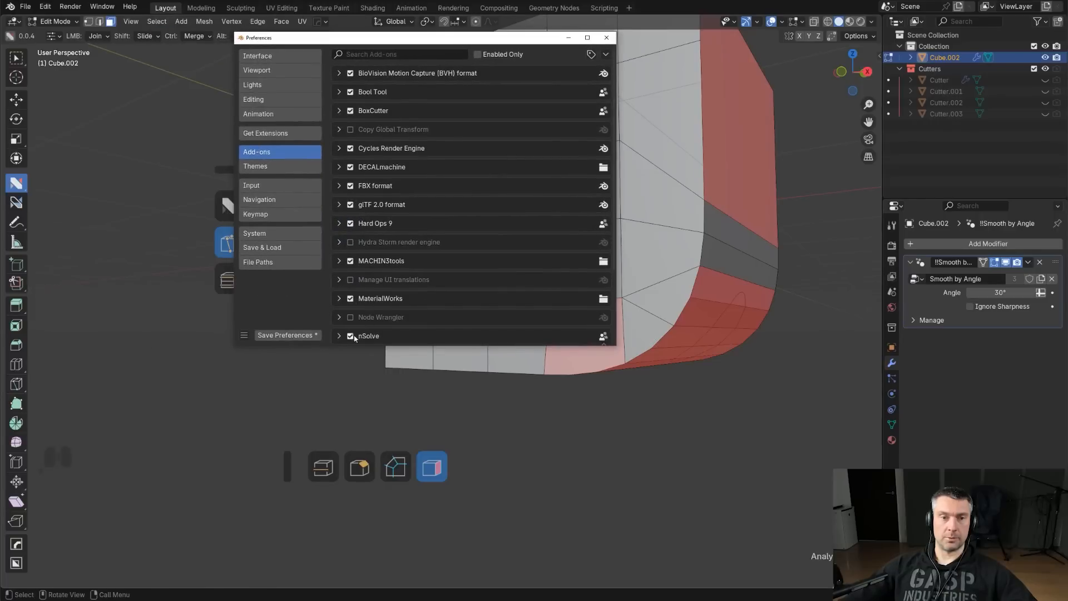
pyautogui.scroll(-10, 450, 255)
pyautogui.click(351, 143)
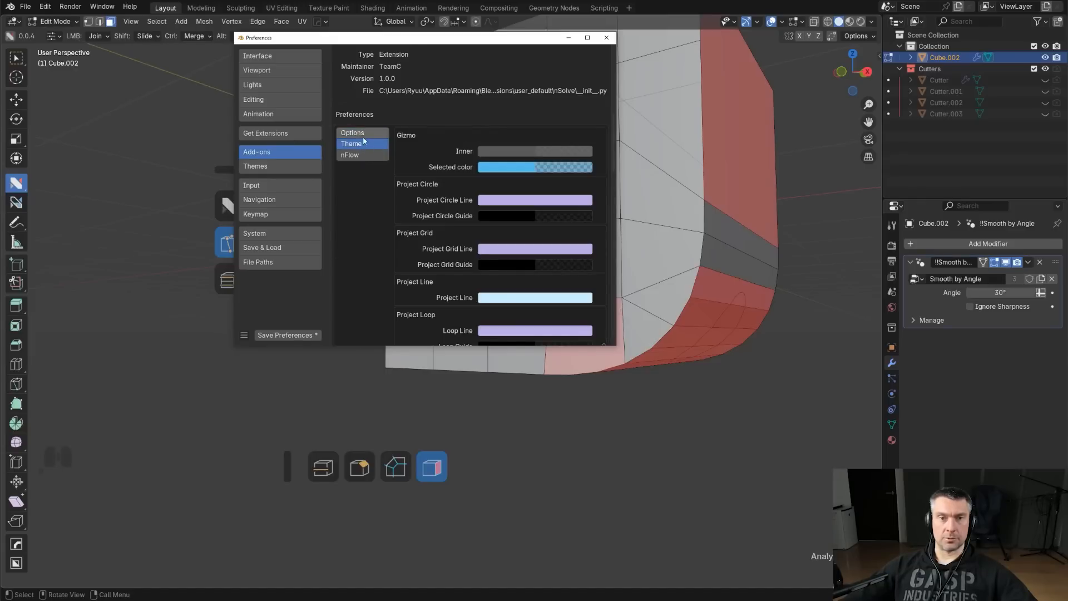
pyautogui.scroll(-20, 505, 223)
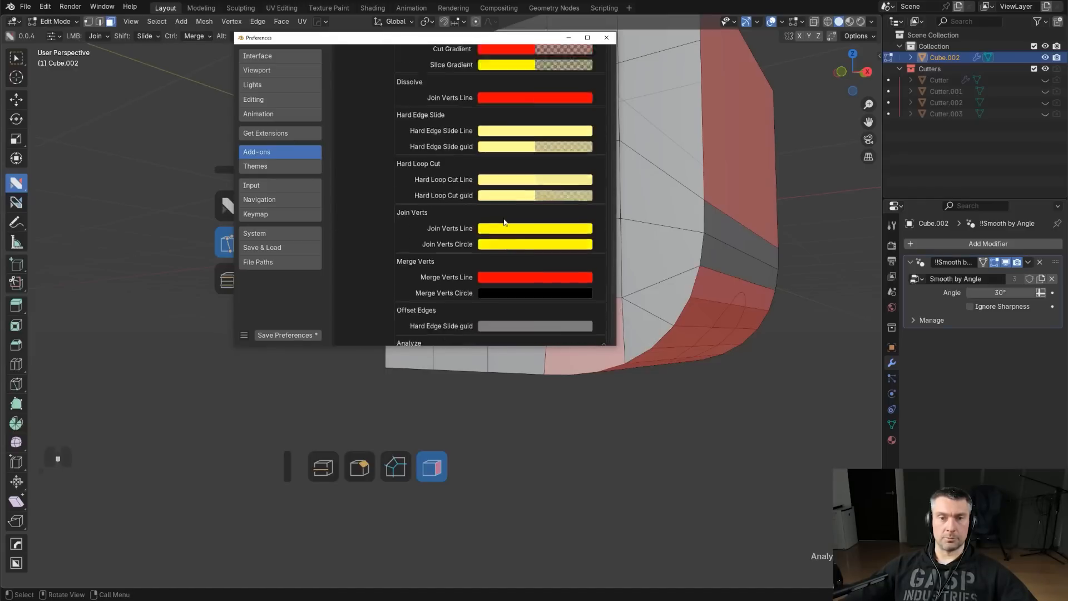
pyautogui.scroll(-7, 504, 222)
pyautogui.scroll(9, 470, 156)
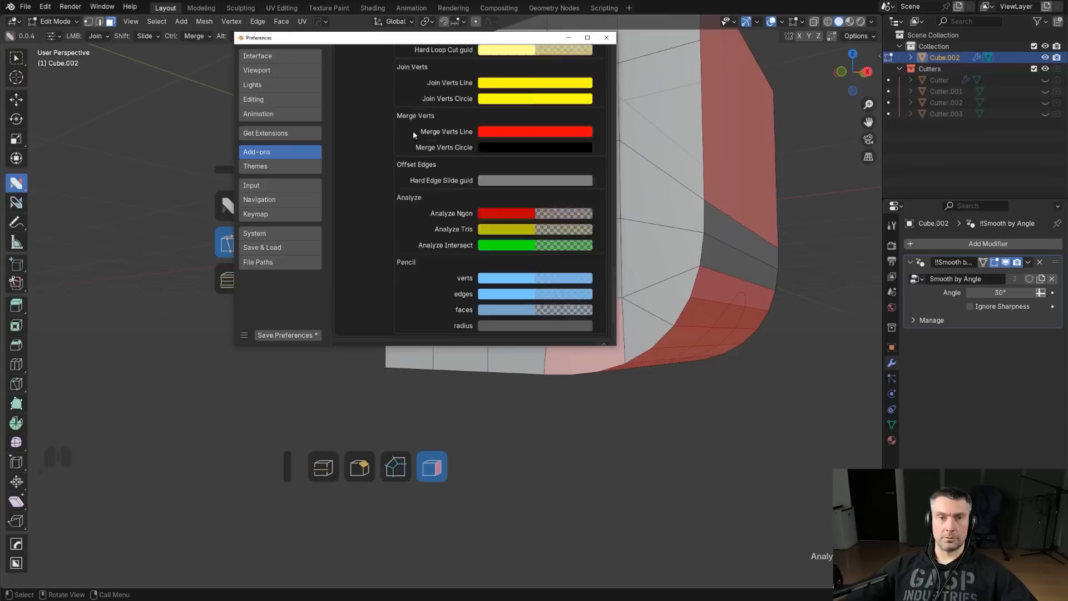
pyautogui.scroll(15, 470, 155)
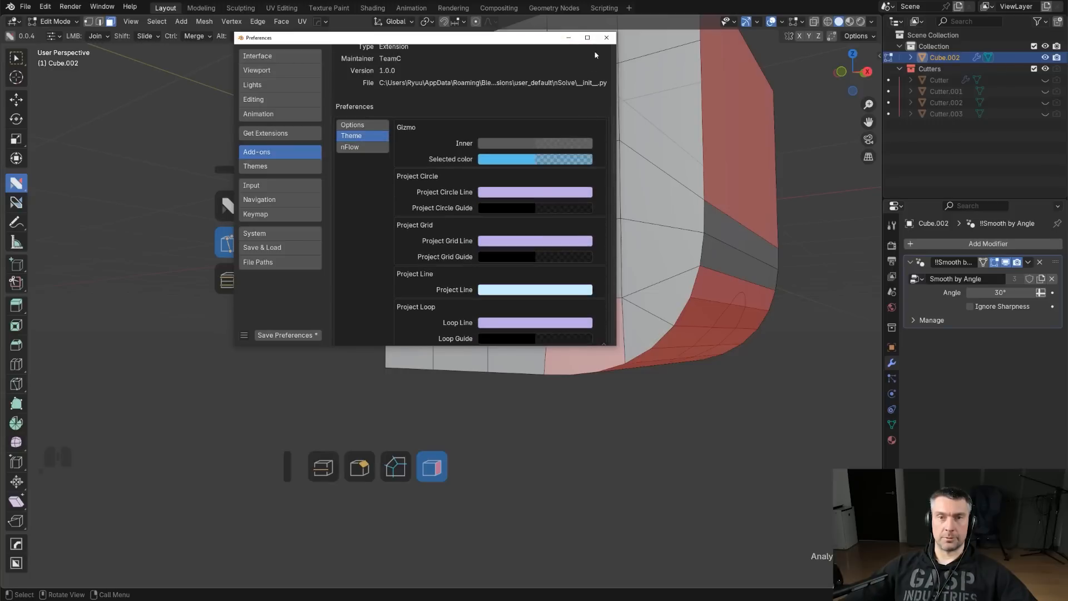
pyautogui.click(286, 335)
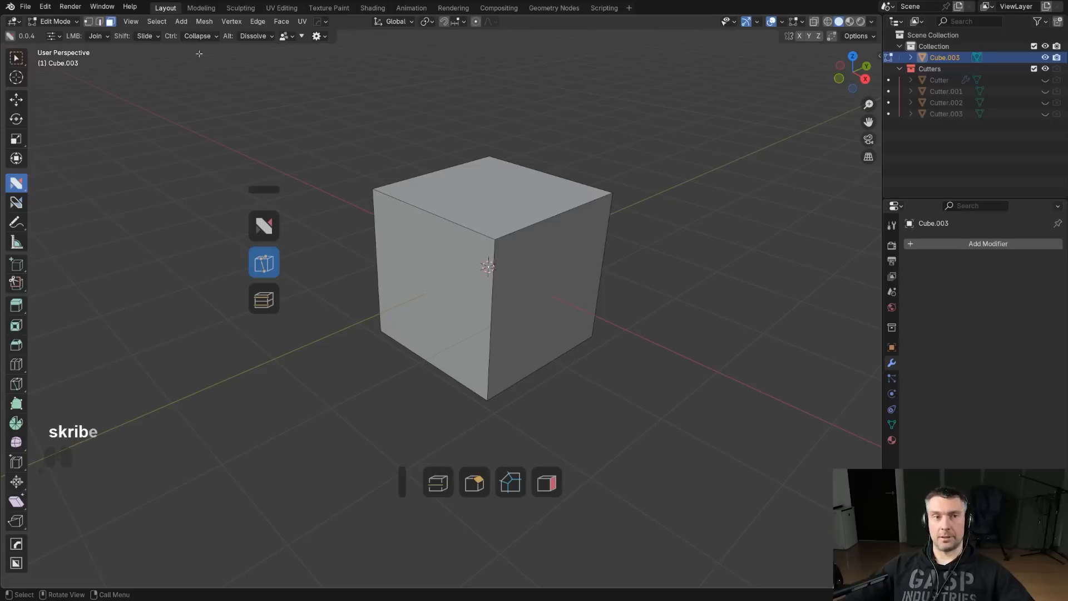
pyautogui.click(192, 36)
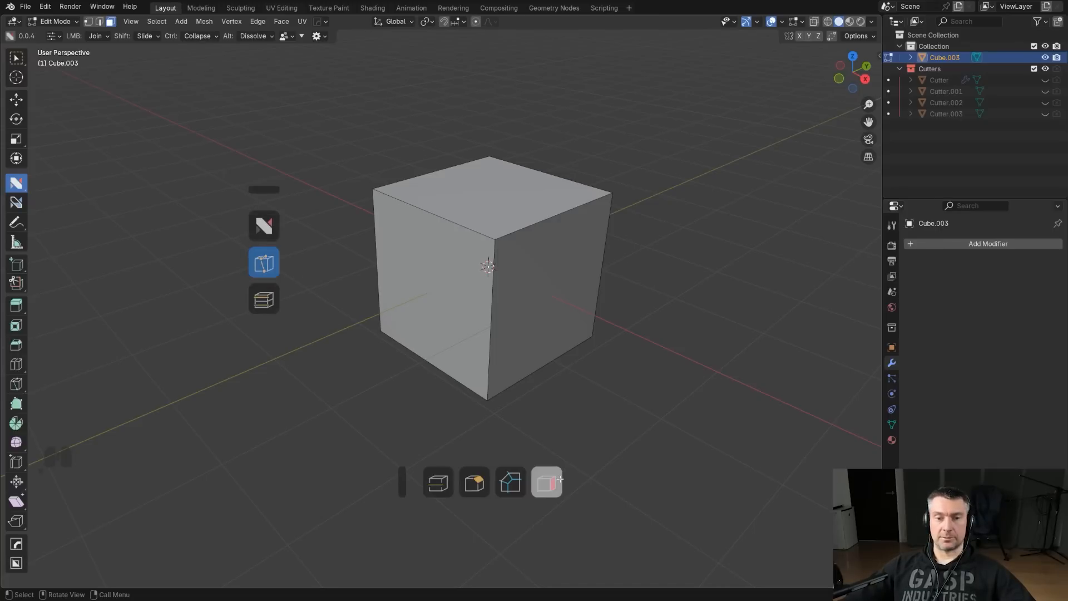
pyautogui.keyDown('shift'); pyautogui.moveTo(555, 273); pyautogui.dragTo(513, 239, button='middle'); pyautogui.keyUp('shift')
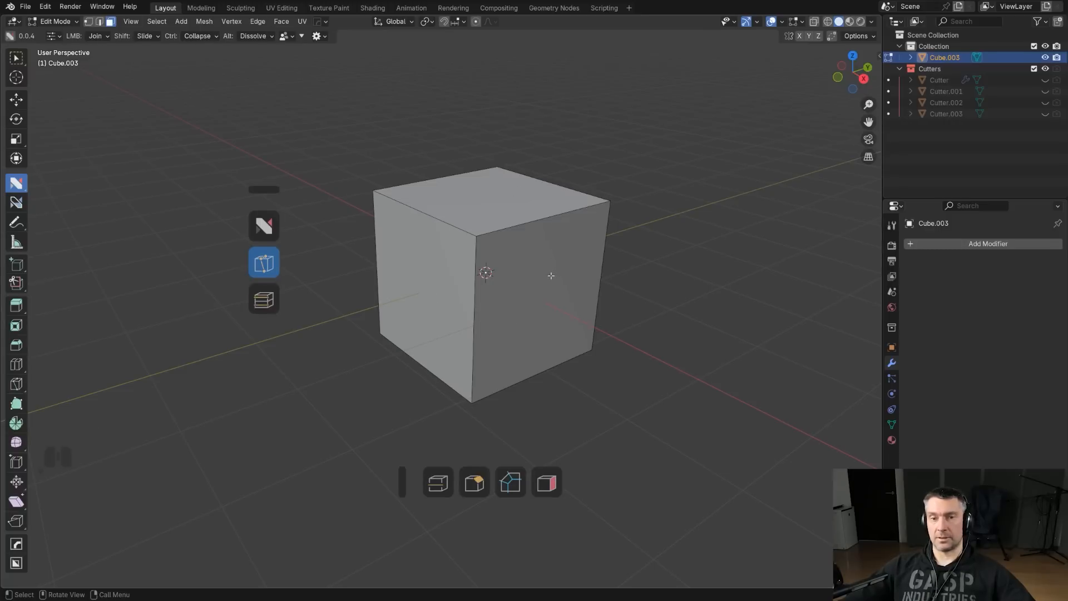
pyautogui.keyDown('shift'); pyautogui.moveTo(547, 258); pyautogui.dragTo(527, 270, button='middle'); pyautogui.keyUp('shift')
pyautogui.moveTo(548, 309); pyautogui.dragTo(544, 307, button='middle')
pyautogui.scroll(1, 543, 308)
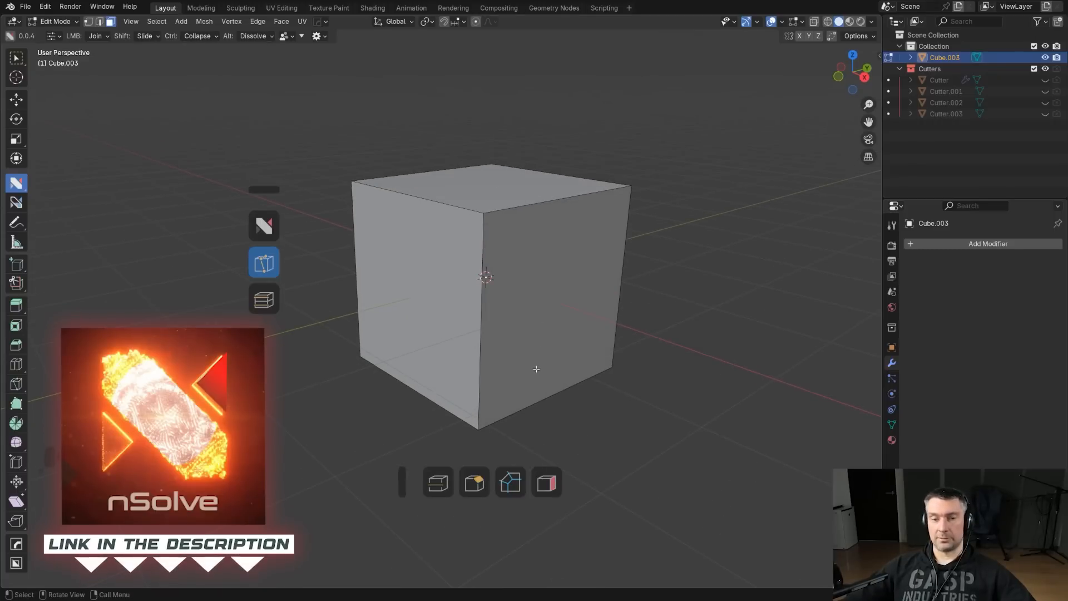
pyautogui.scroll(-4, 559, 328)
pyautogui.moveTo(546, 326); pyautogui.dragTo(528, 326, button='middle')
pyautogui.scroll(3, 539, 354)
pyautogui.moveTo(572, 355); pyautogui.dragTo(541, 360, button='middle')
pyautogui.moveTo(561, 343)
pyautogui.keyDown('shift'); pyautogui.mouseDown(button='middle')
pyautogui.moveTo(512, 310)
pyautogui.moveTo(547, 342)
pyautogui.mouseUp(button='middle'); pyautogui.keyUp('shift')
pyautogui.scroll(-2, 516, 307)
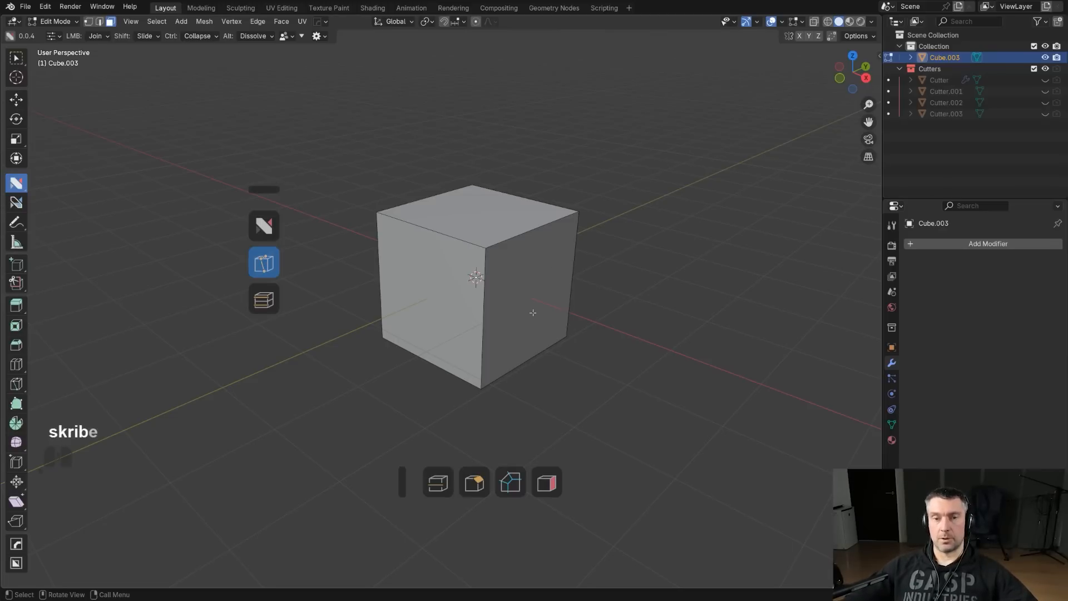
pyautogui.scroll(-1, 508, 309)
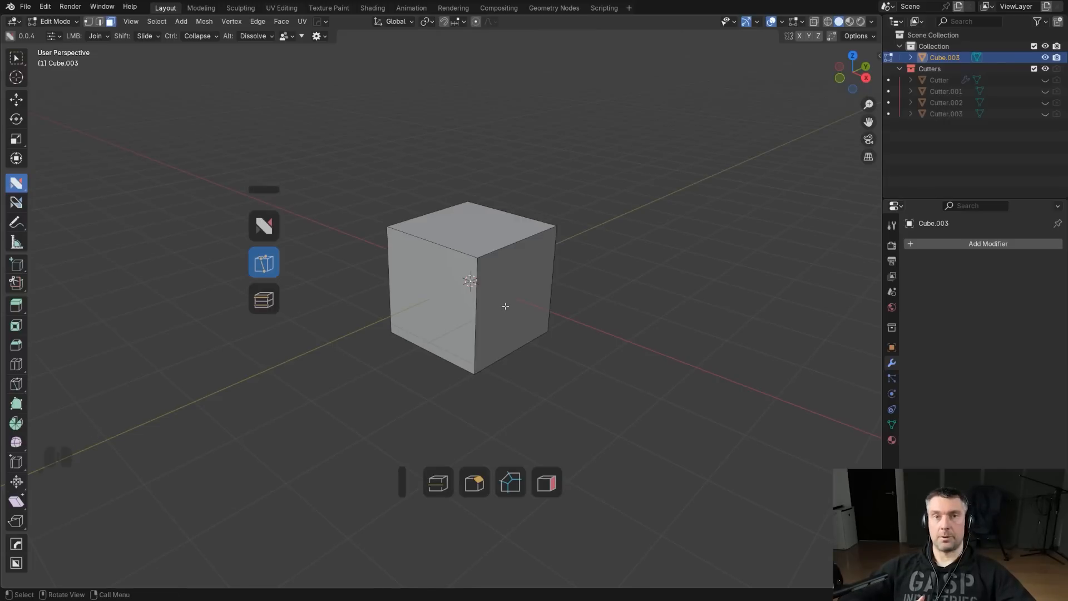